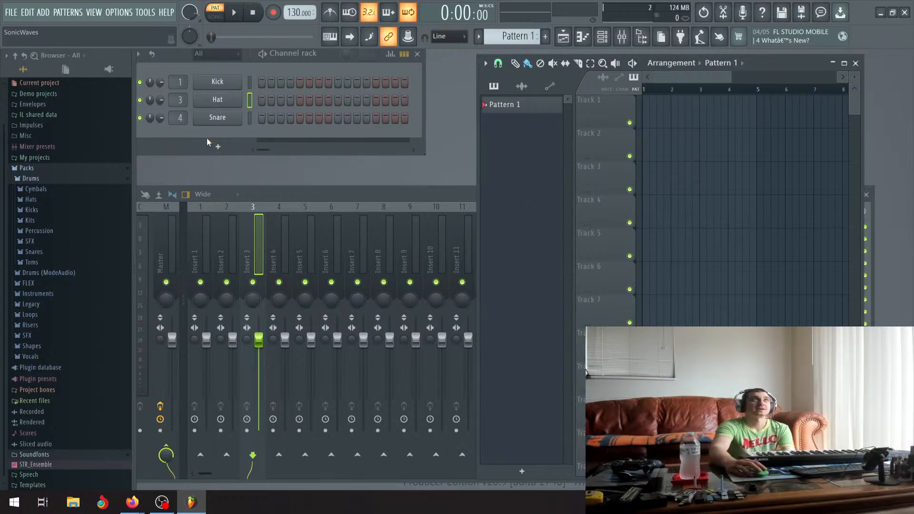
# Add an FM8 instrument channel to the channel rack and load a preset from further down its preset list.
pyautogui.click(218, 147)
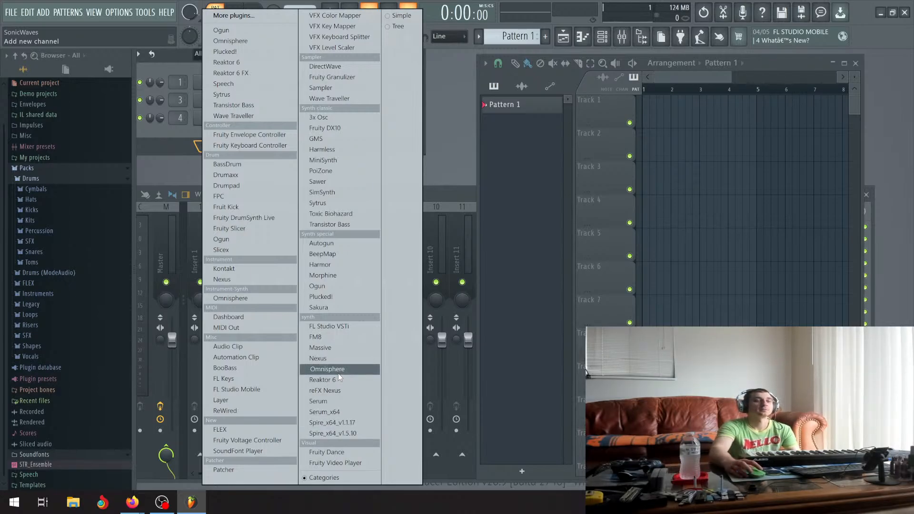
pyautogui.click(321, 338)
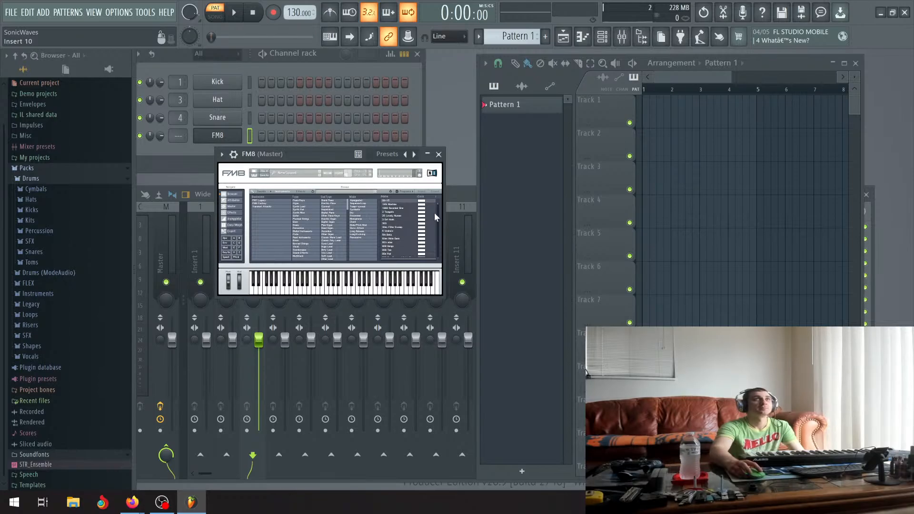
pyautogui.moveTo(438, 204); pyautogui.dragTo(440, 221)
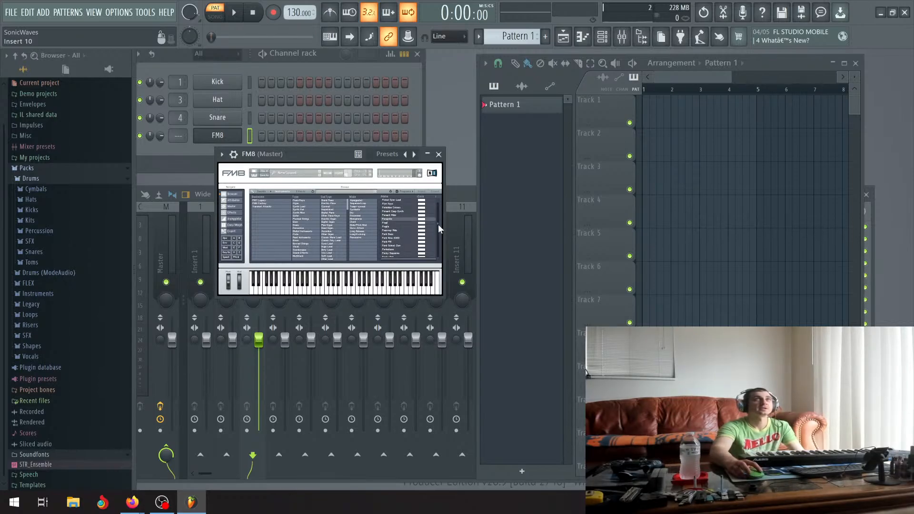
pyautogui.moveTo(438, 225); pyautogui.dragTo(436, 241)
pyautogui.click(391, 213)
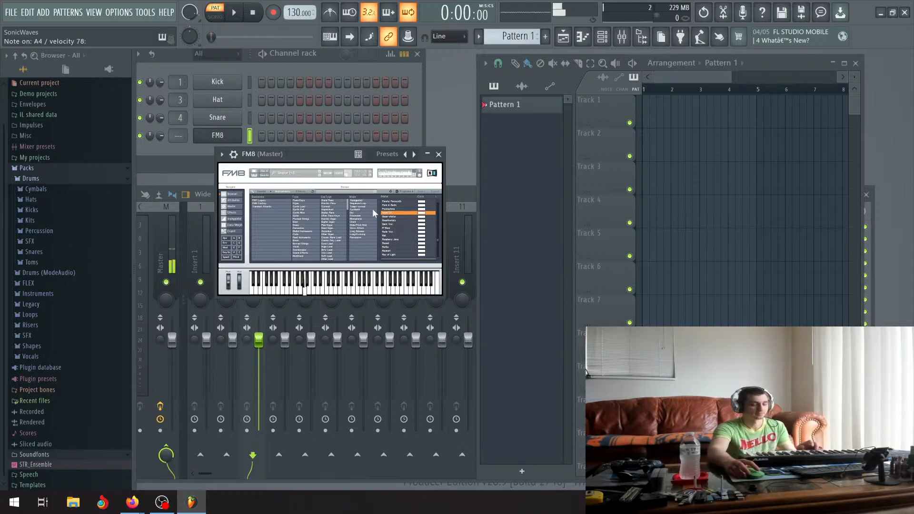
pyautogui.click(319, 171)
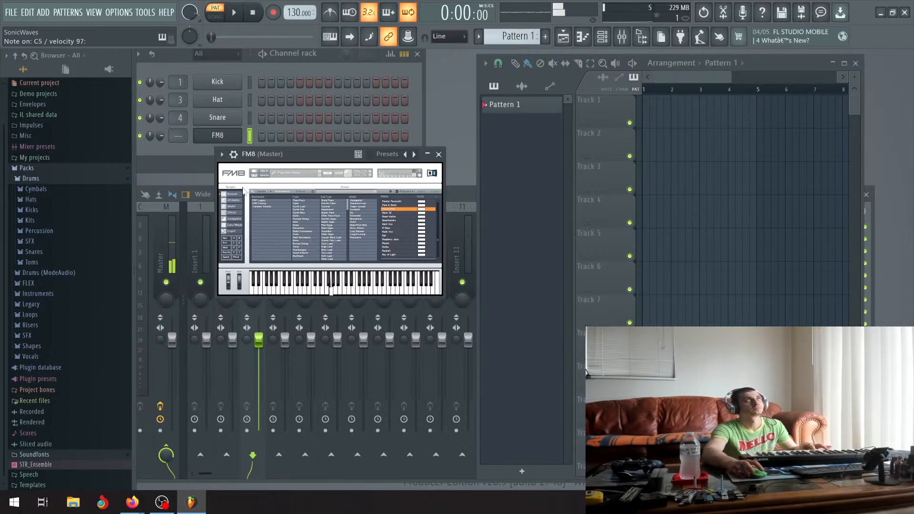
pyautogui.click(234, 12)
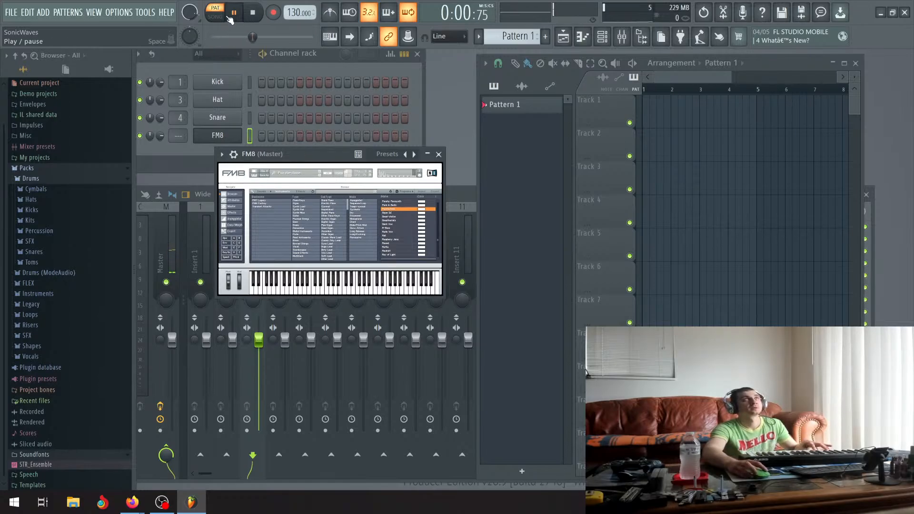
pyautogui.click(238, 14)
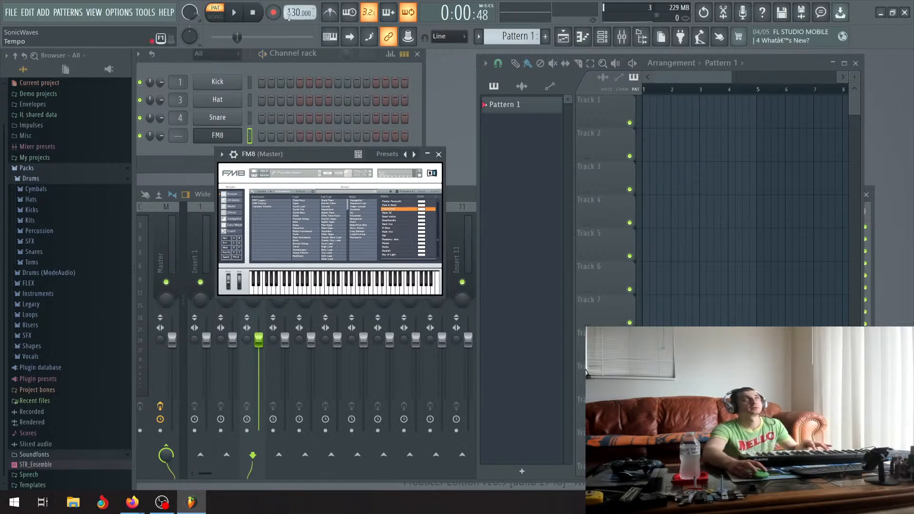
# Place Pattern 1 at the start of Track 1 in the playlist and extend the clip to eight bars.
pyautogui.click(671, 113)
pyautogui.moveTo(671, 113); pyautogui.dragTo(657, 113)
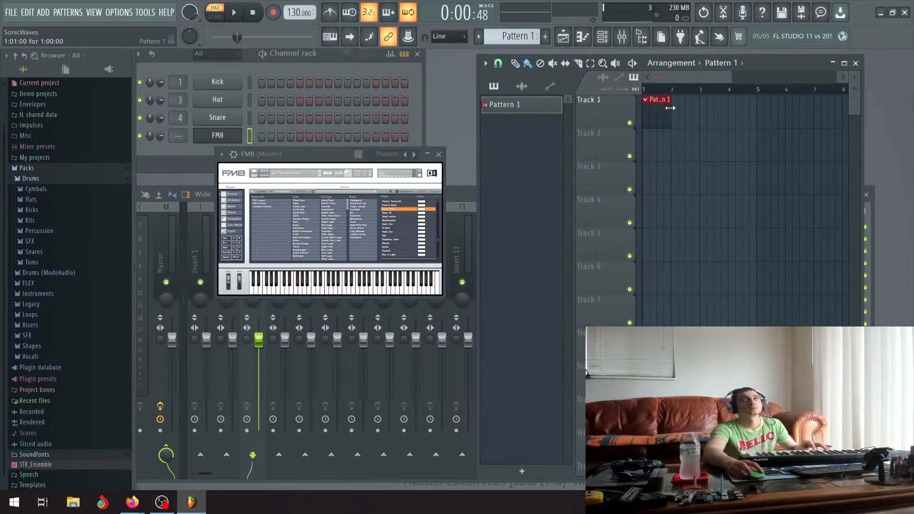
pyautogui.moveTo(670, 108); pyautogui.dragTo(787, 104)
pyautogui.scroll(3, 815, 109)
pyautogui.scroll(2, 836, 116)
pyautogui.scroll(-1, 776, 102)
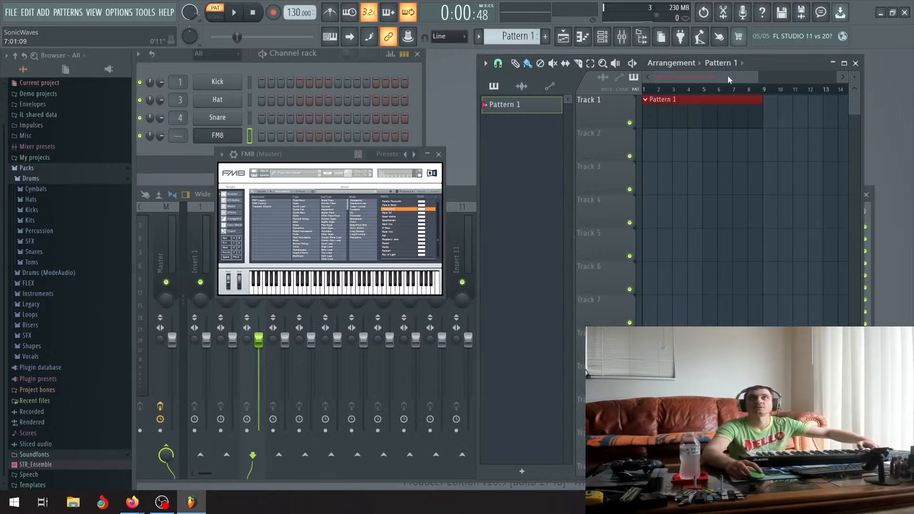
pyautogui.scroll(1, 702, 124)
pyautogui.scroll(1, 681, 82)
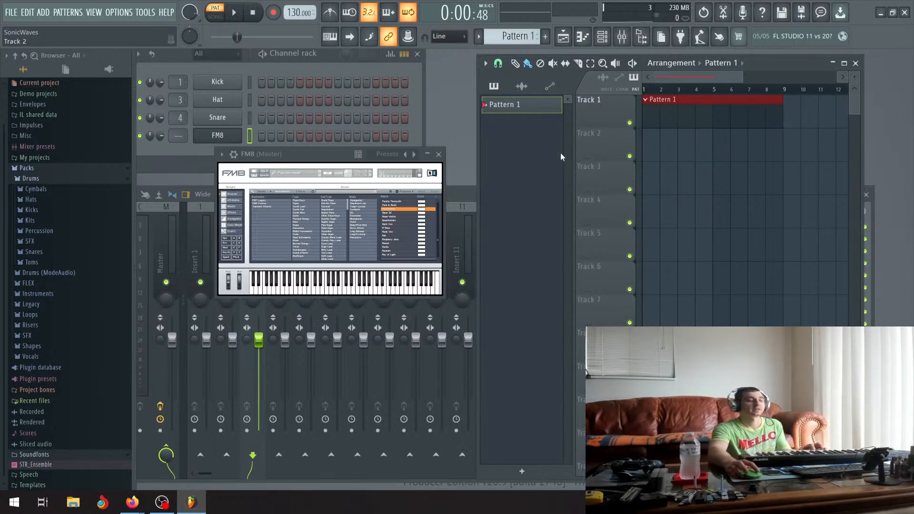
# Switch playback to song mode, turn on the metronome and arm recording.
pyautogui.click(216, 17)
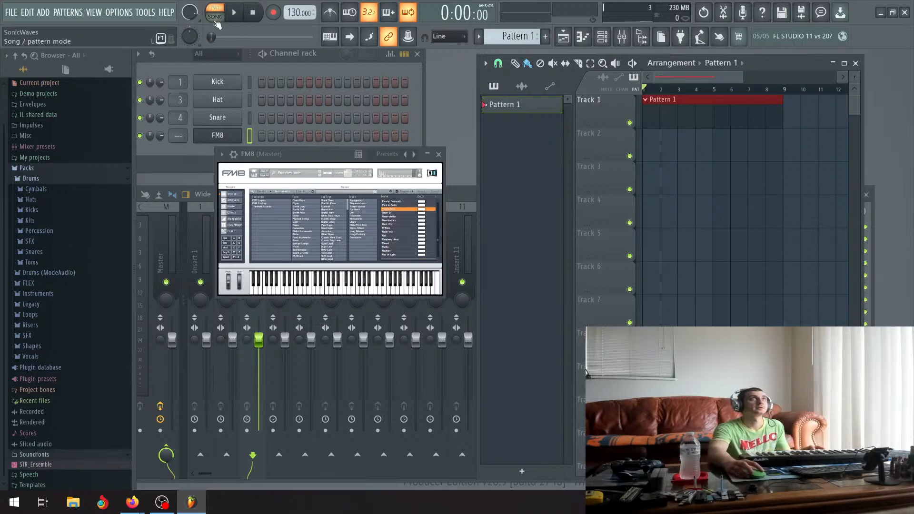
pyautogui.hotkey('ctrl', 'm')
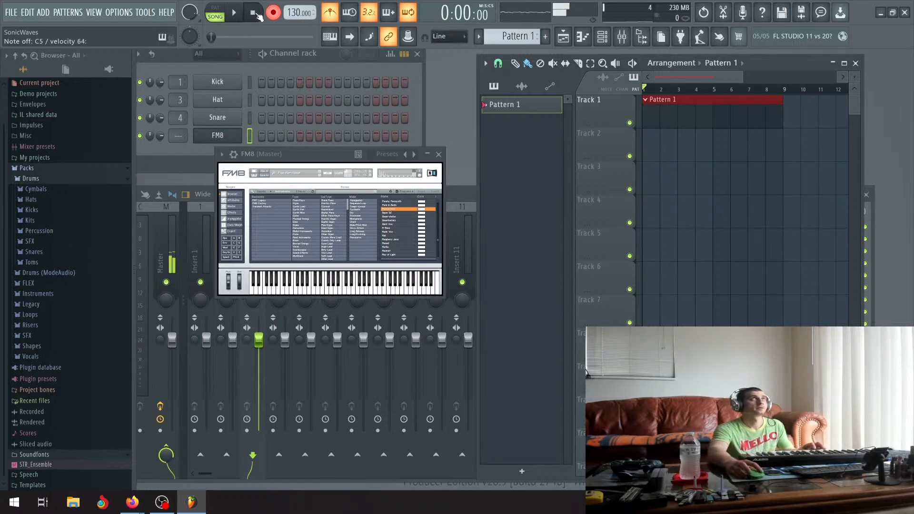
pyautogui.click(237, 15)
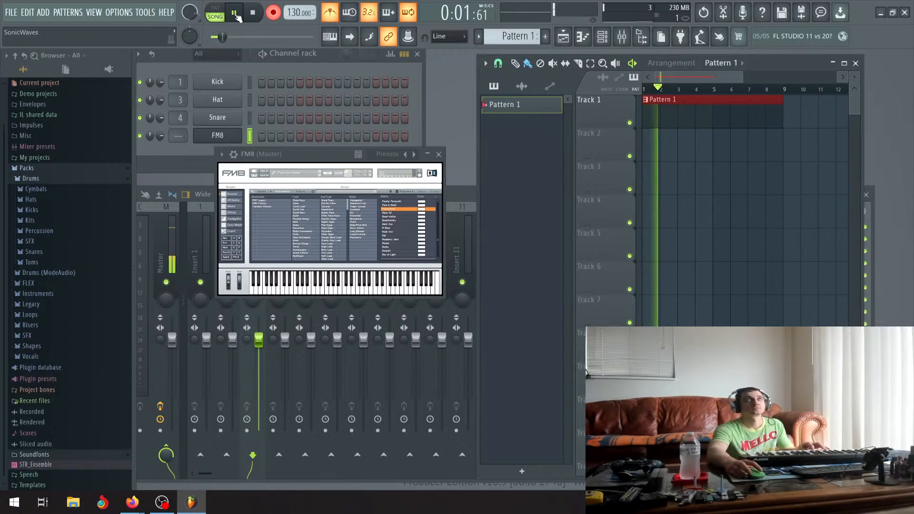
pyautogui.click(250, 14)
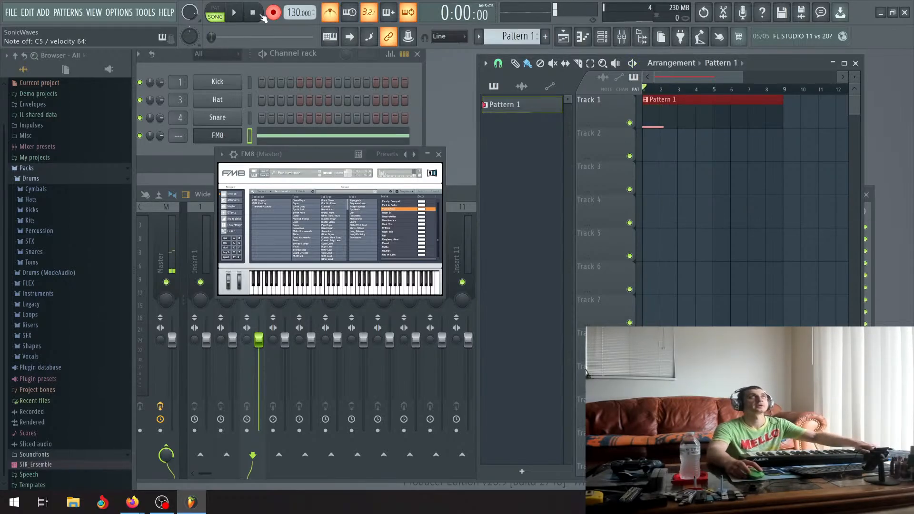
pyautogui.hotkey('ctrl', 'z')
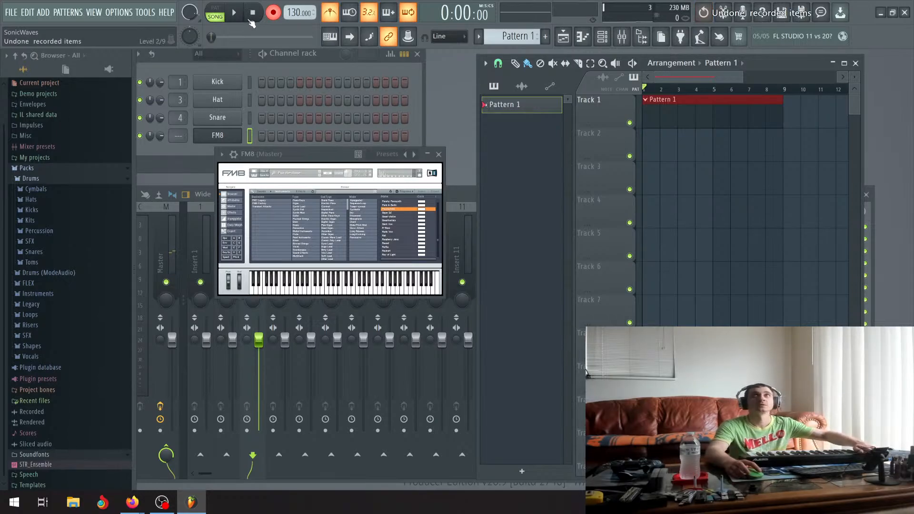
# Record a C5 over the first four bars and a G4 over bars 5 to 8 with FM8, and close the plugin window.
pyautogui.click(235, 14)
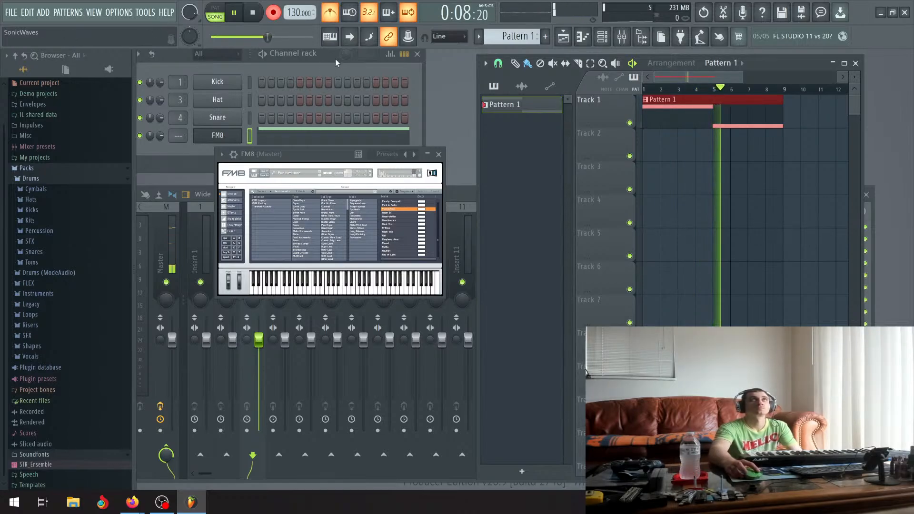
pyautogui.click(234, 12)
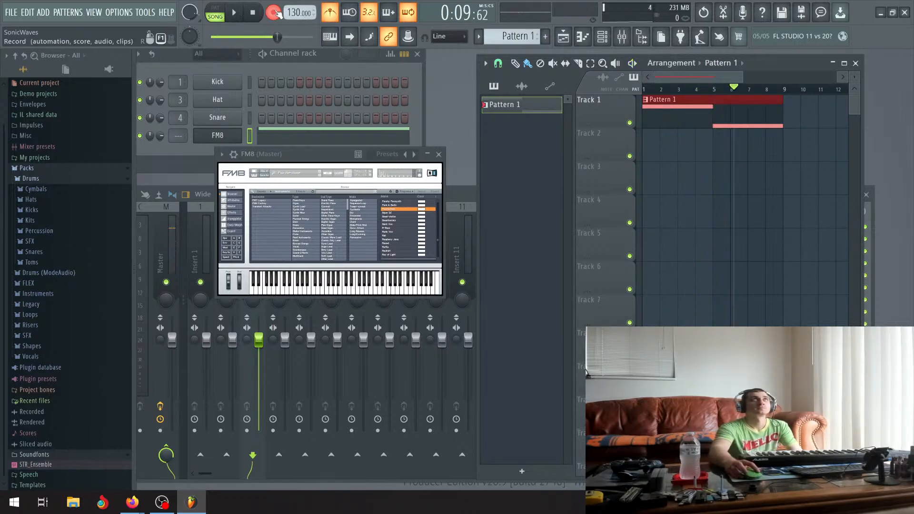
pyautogui.click(439, 154)
# Quantize the recorded FM8 notes of Pattern 1 in the piano roll.
pyautogui.doubleClick(688, 115)
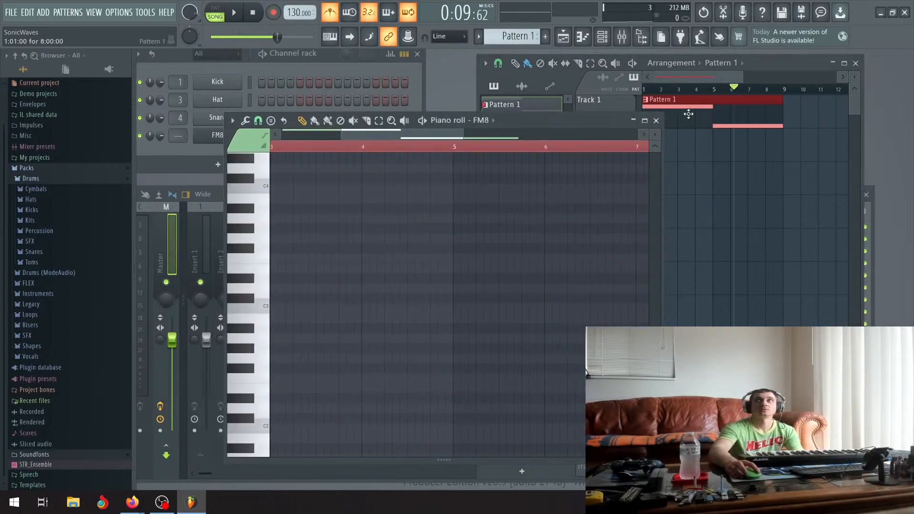
pyautogui.scroll(5, 402, 260)
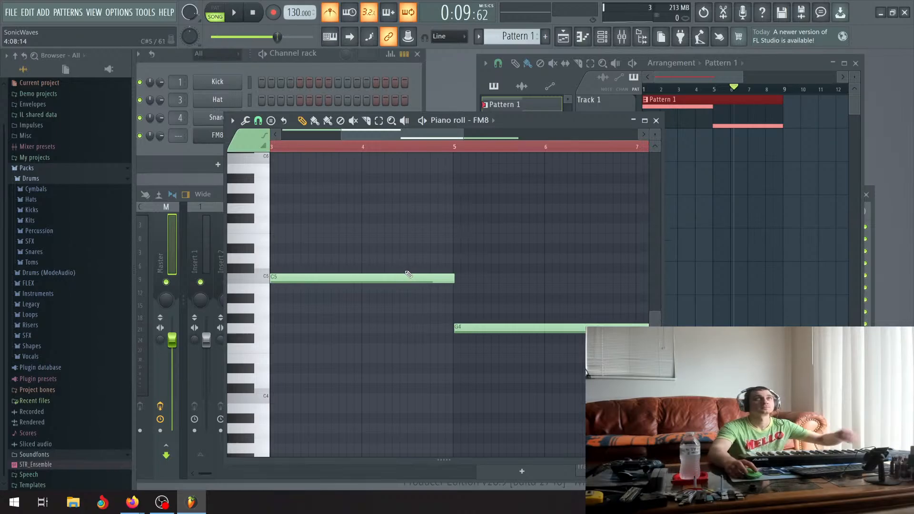
pyautogui.click(245, 121)
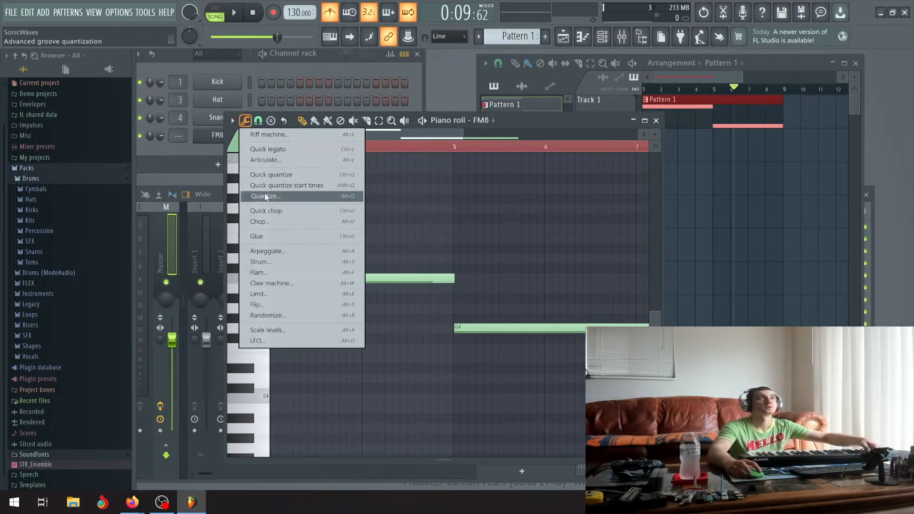
pyautogui.click(266, 197)
pyautogui.click(520, 326)
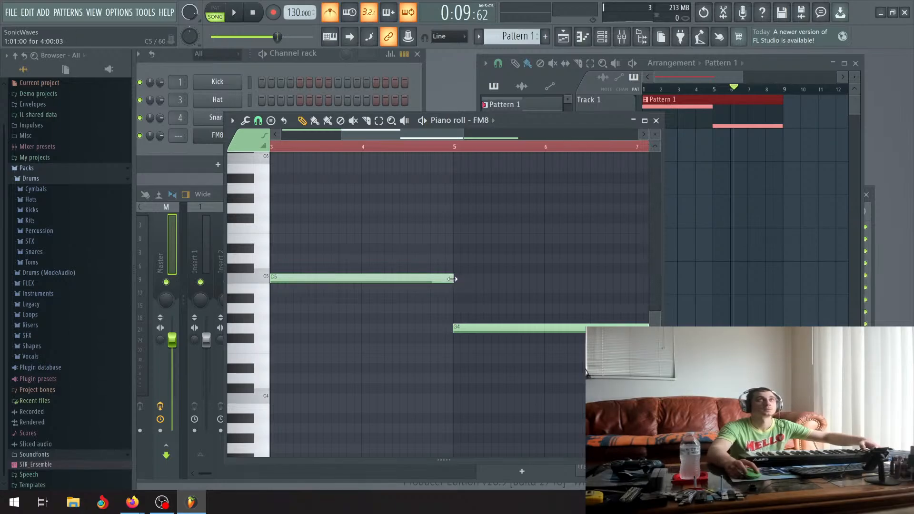
# Trim the end of the C5 note to the start of bar 5, start playback and close the piano roll.
pyautogui.moveTo(452, 279); pyautogui.dragTo(452, 279)
pyautogui.scroll(-3, 438, 286)
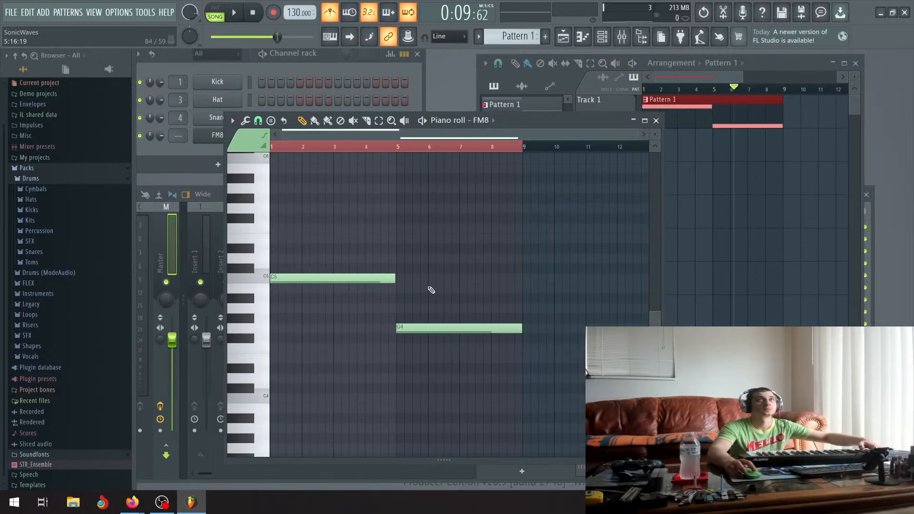
pyautogui.press('space')
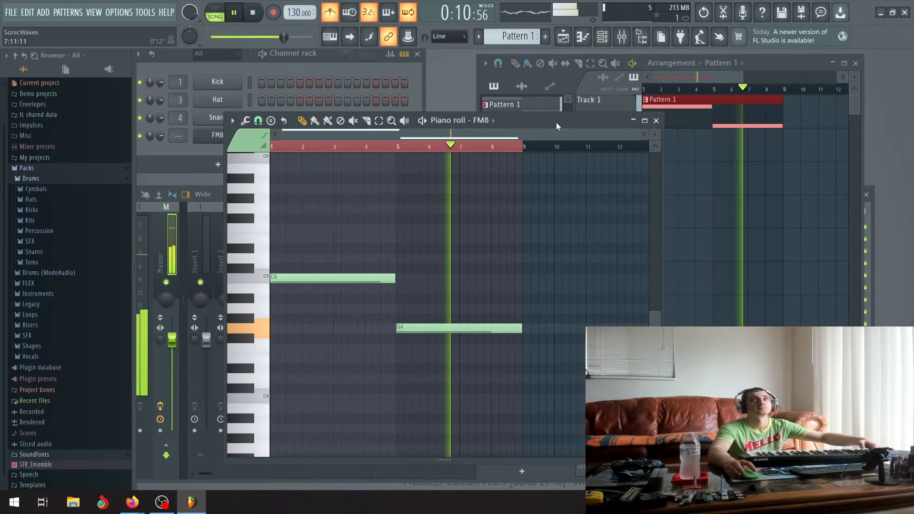
pyautogui.click(656, 121)
# Rename Pattern 1 as Porcelain, give it a random color and stop playback.
pyautogui.rightClick(514, 116)
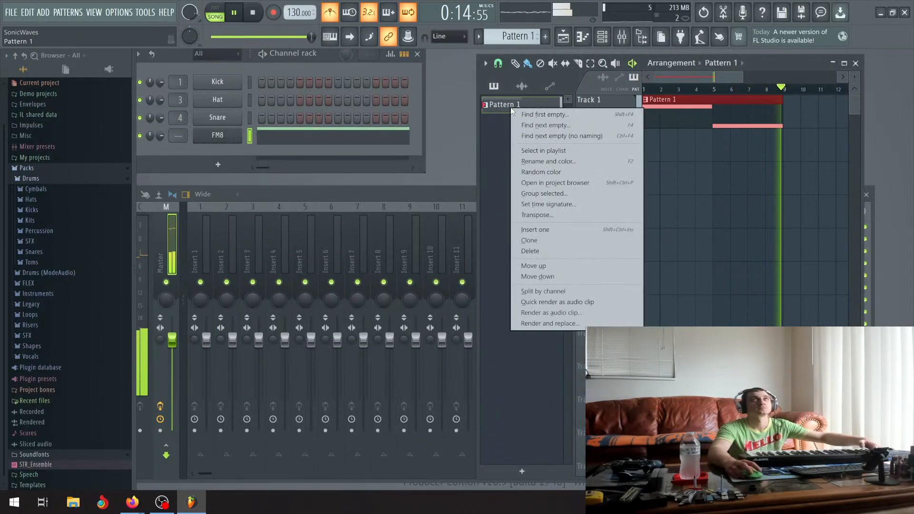
pyautogui.click(564, 163)
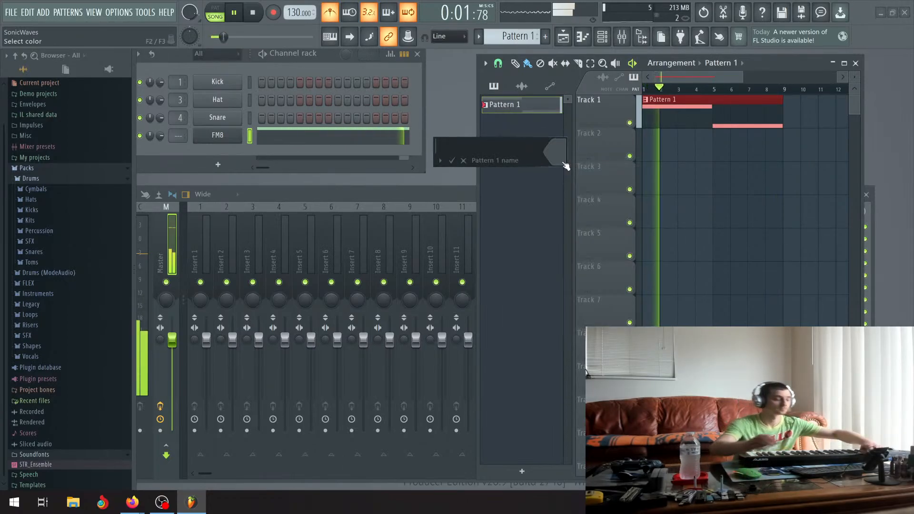
pyautogui.write('Porcelain')
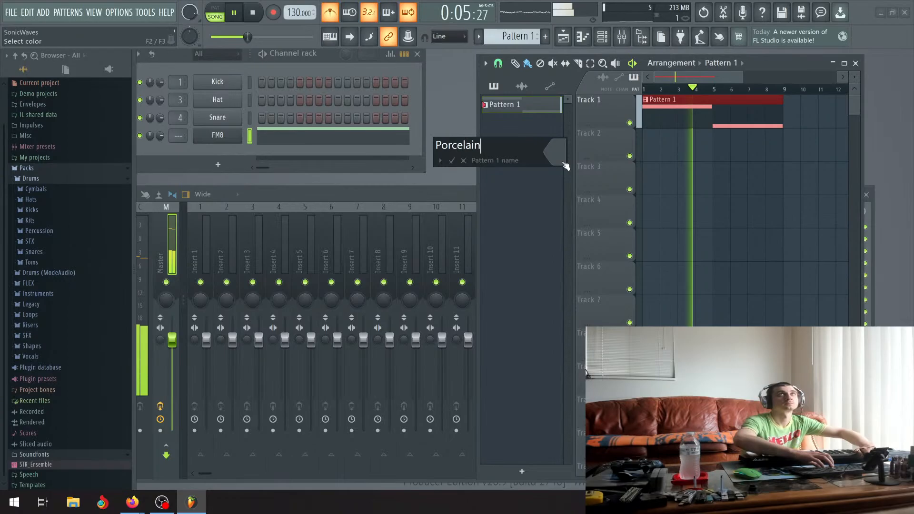
pyautogui.press('Return')
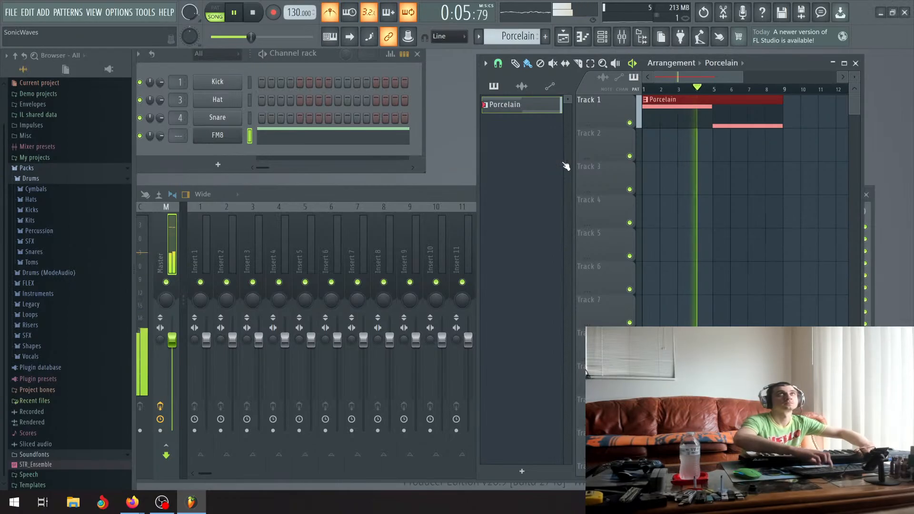
pyautogui.rightClick(520, 114)
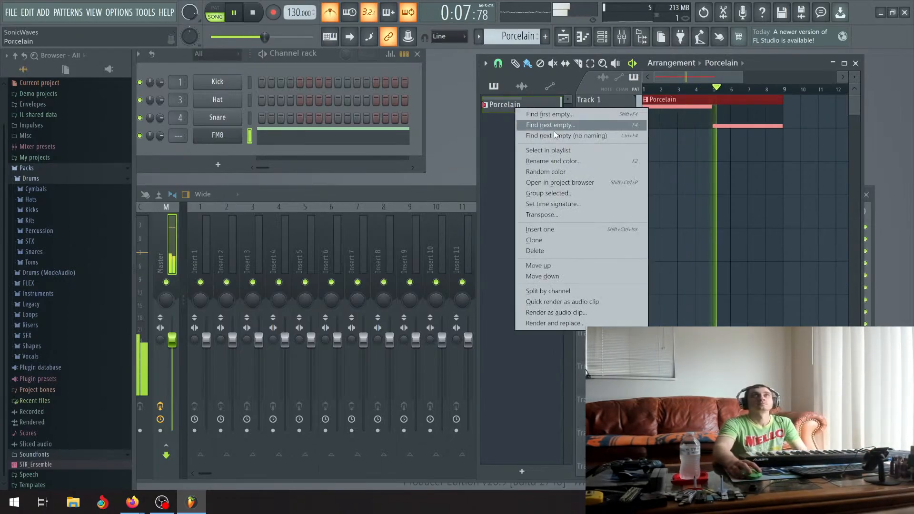
pyautogui.click(553, 169)
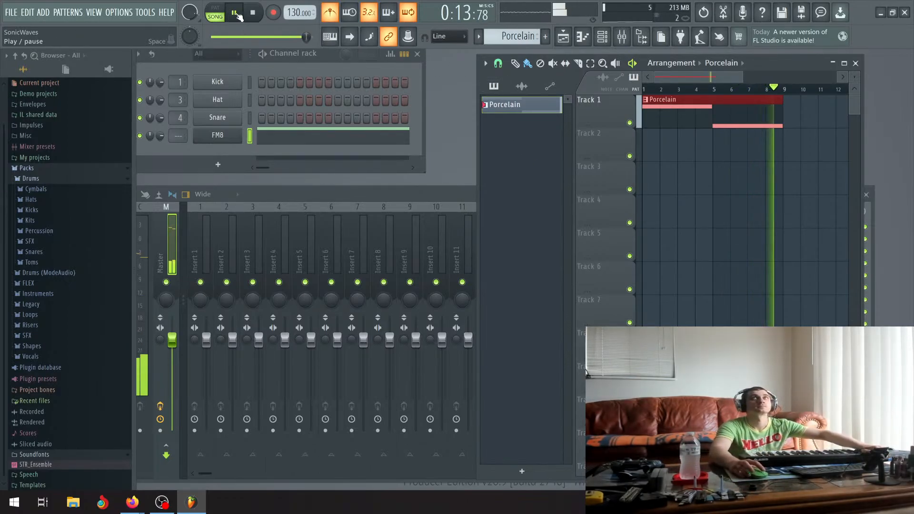
pyautogui.click(253, 13)
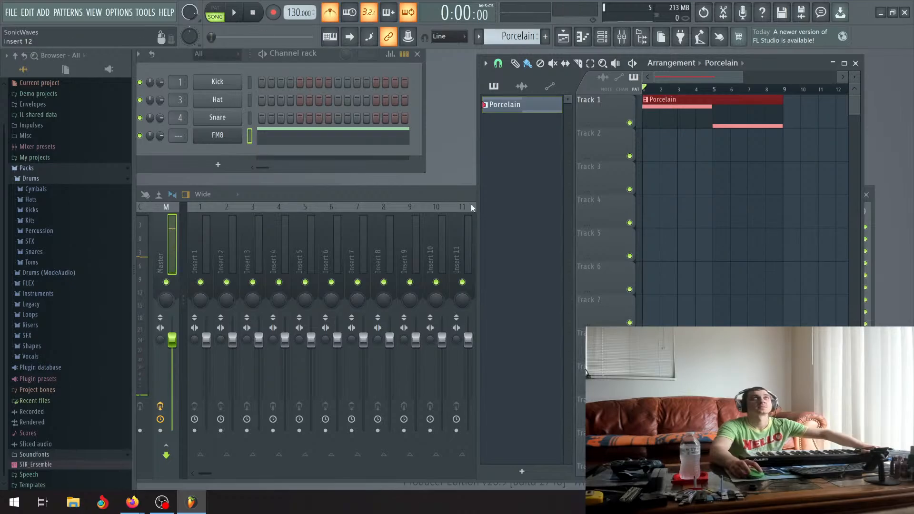
# Make Track 2 an instrument track with a new FM8 instance.
pyautogui.rightClick(606, 150)
pyautogui.moveTo(655, 204)
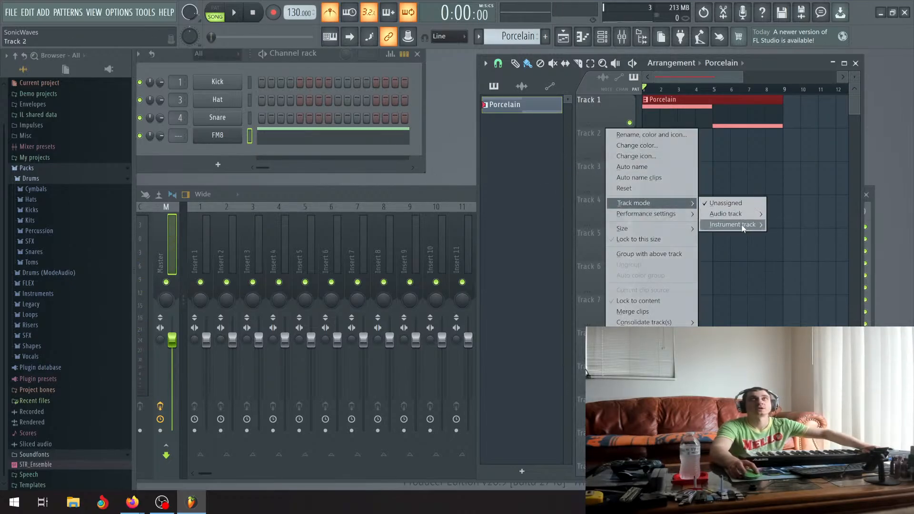
pyautogui.moveTo(742, 226)
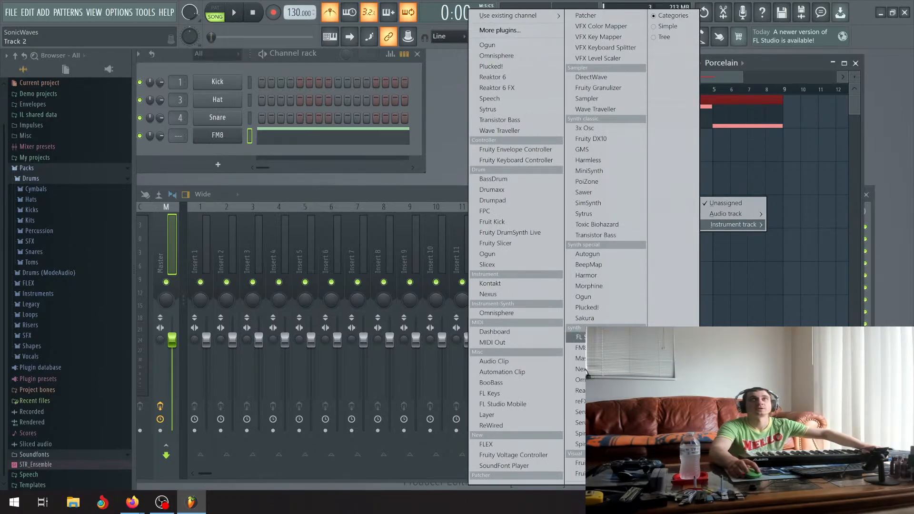
pyautogui.click(579, 347)
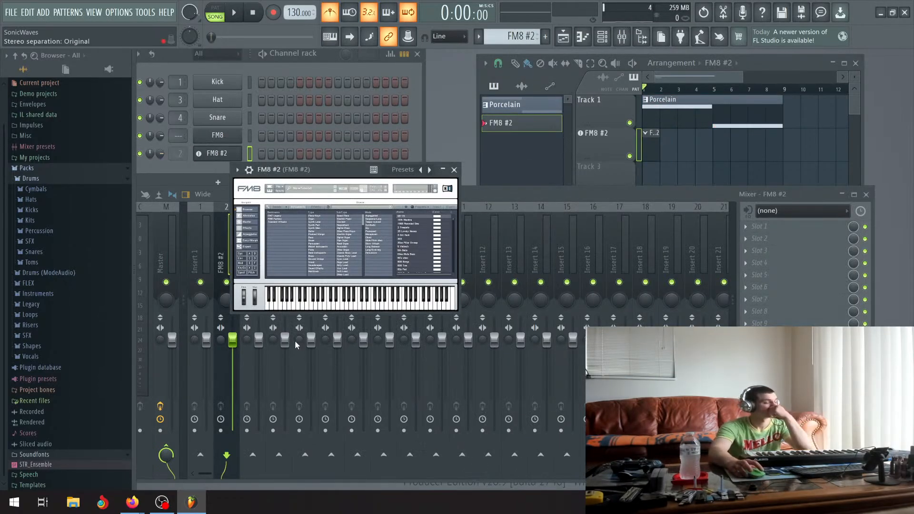
# Load a sound from further down FM8 #2's preset list and start song playback.
pyautogui.scroll(-5, 411, 233)
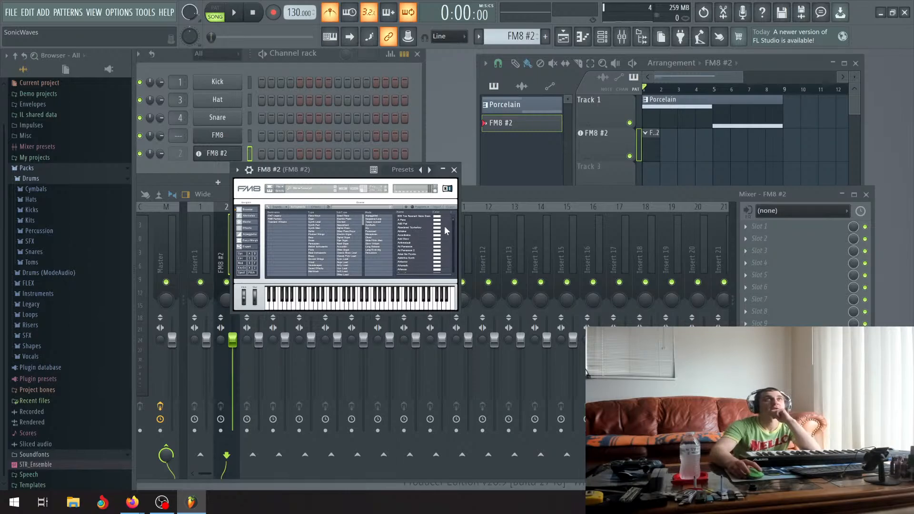
pyautogui.moveTo(453, 219); pyautogui.dragTo(455, 267)
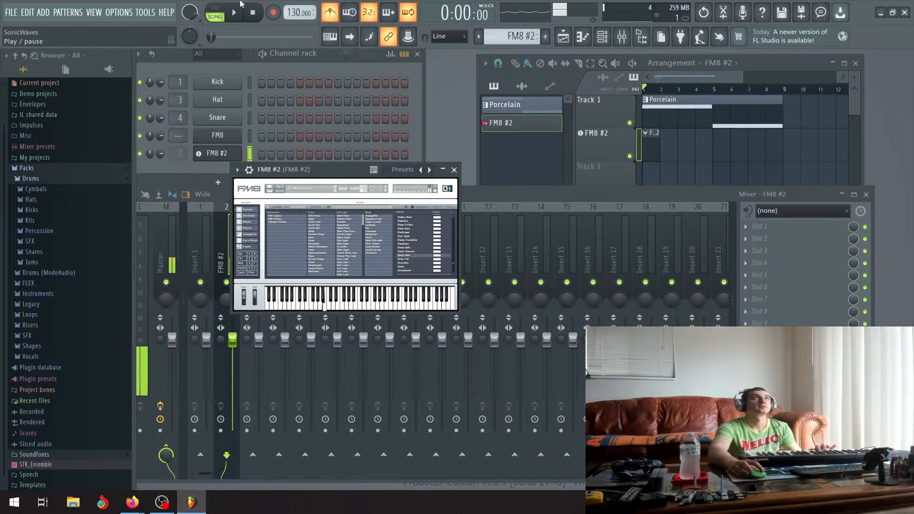
pyautogui.click(273, 13)
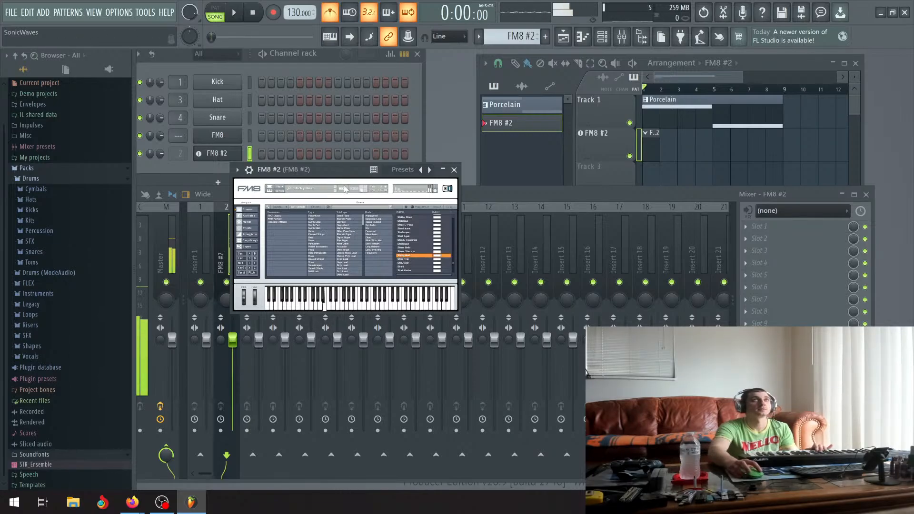
pyautogui.click(236, 14)
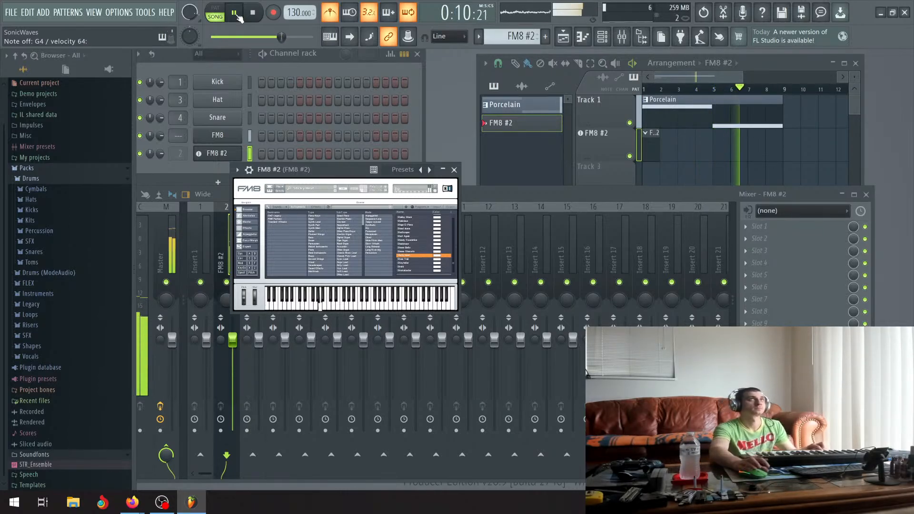
# Audition the preceding FM8 #2 presets one by one over the playing song, keep the last one loaded and pause playback.
pyautogui.click(335, 188)
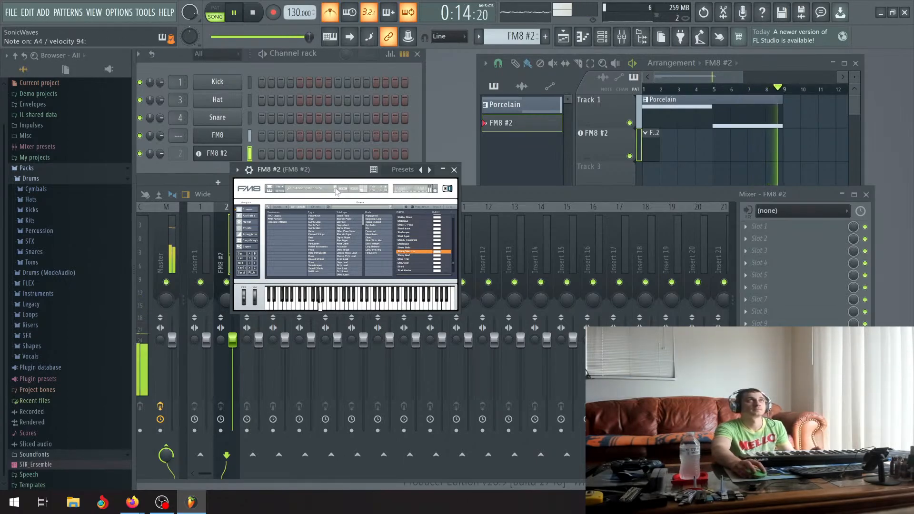
pyautogui.click(336, 188)
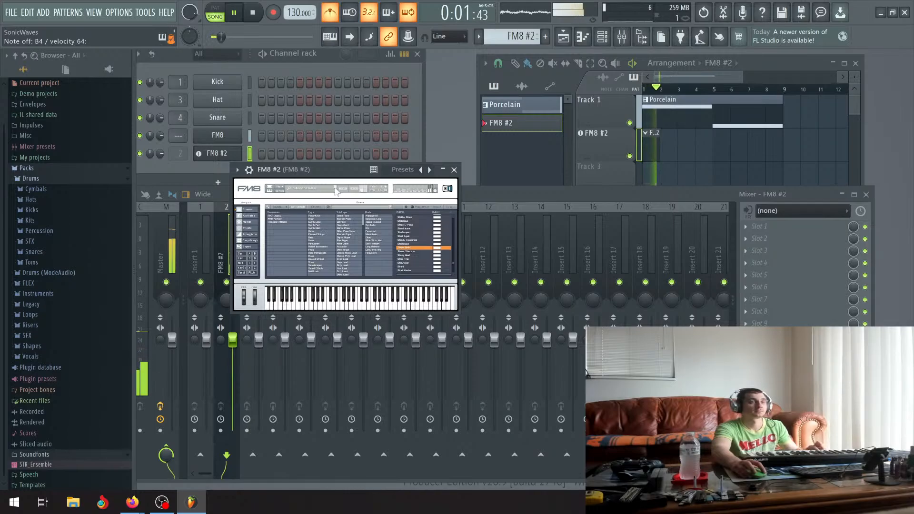
pyautogui.click(336, 188)
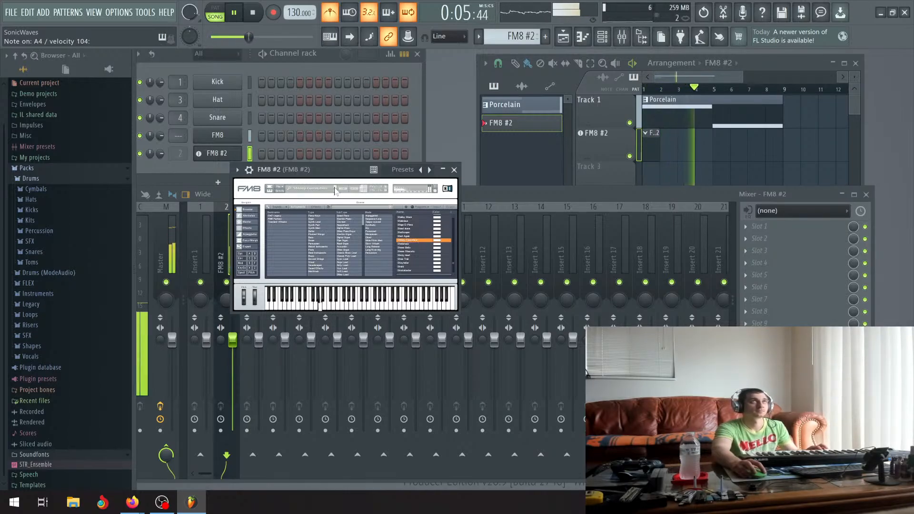
pyautogui.click(336, 188)
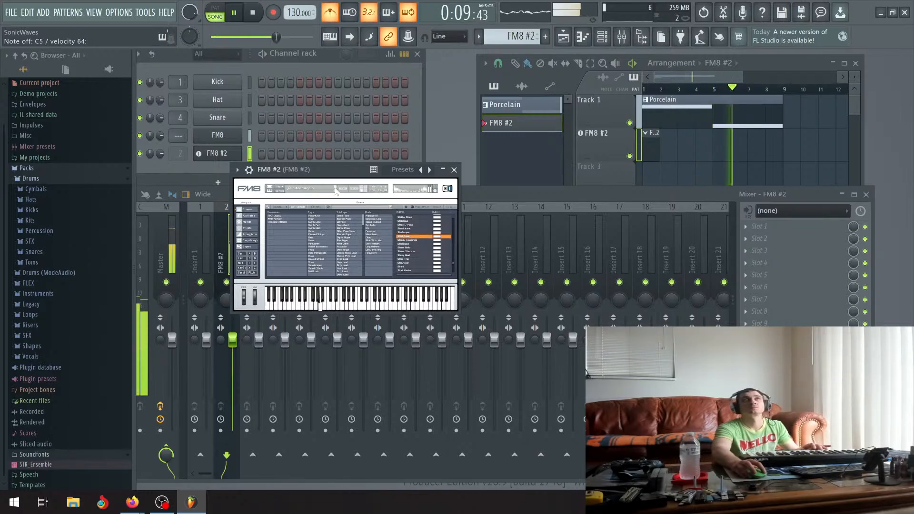
pyautogui.click(336, 188)
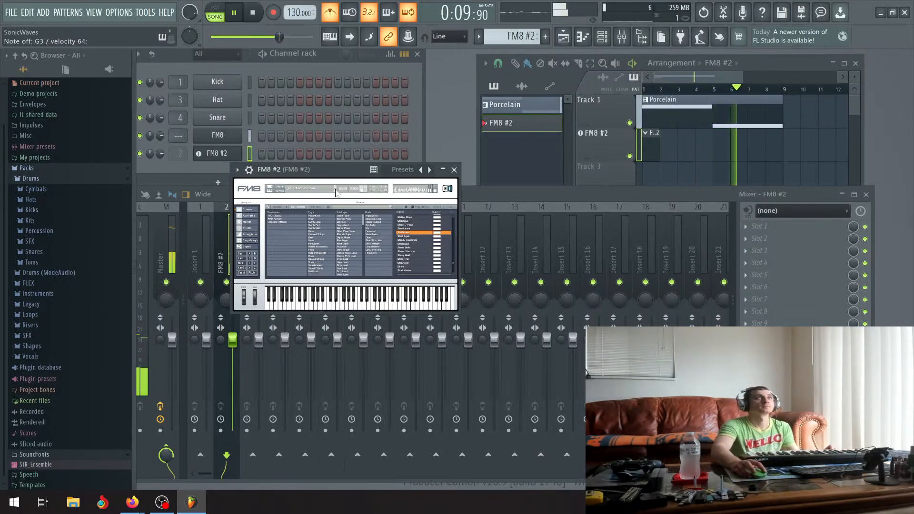
pyautogui.click(335, 188)
pyautogui.doubleClick(335, 189)
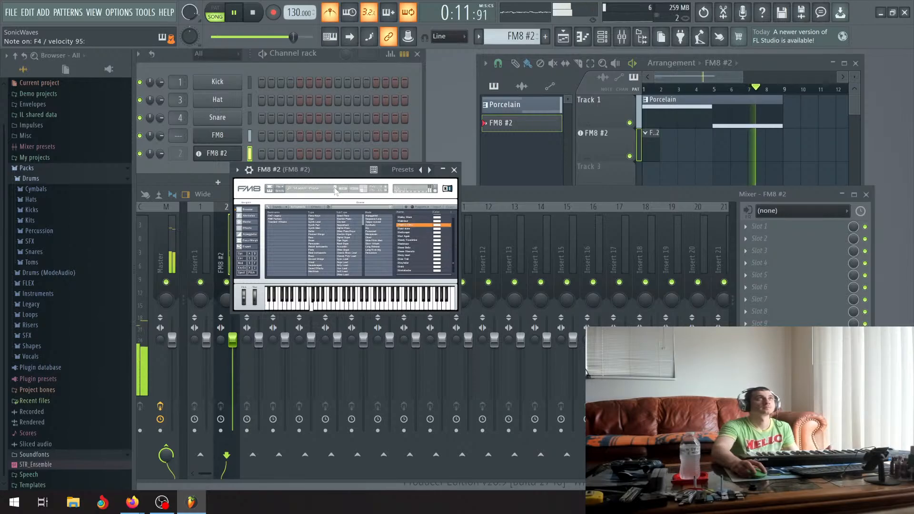
pyautogui.click(334, 189)
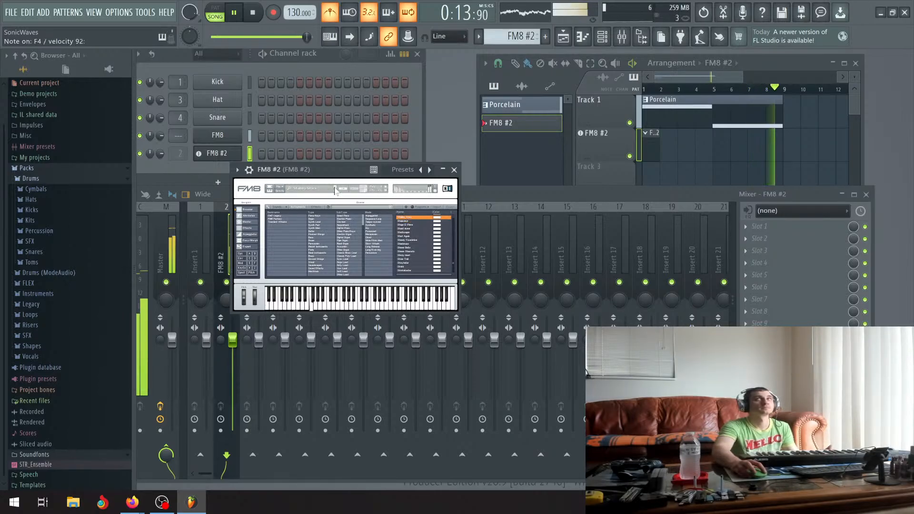
pyautogui.click(335, 188)
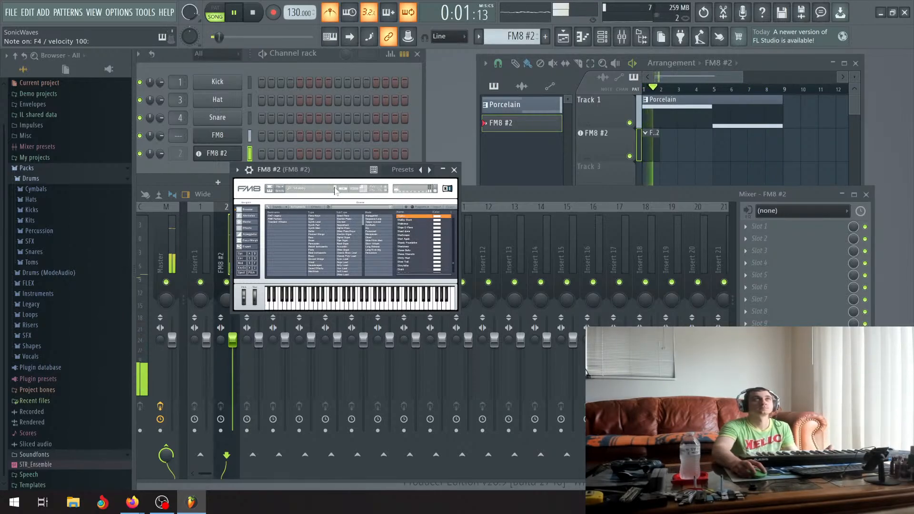
pyautogui.click(335, 188)
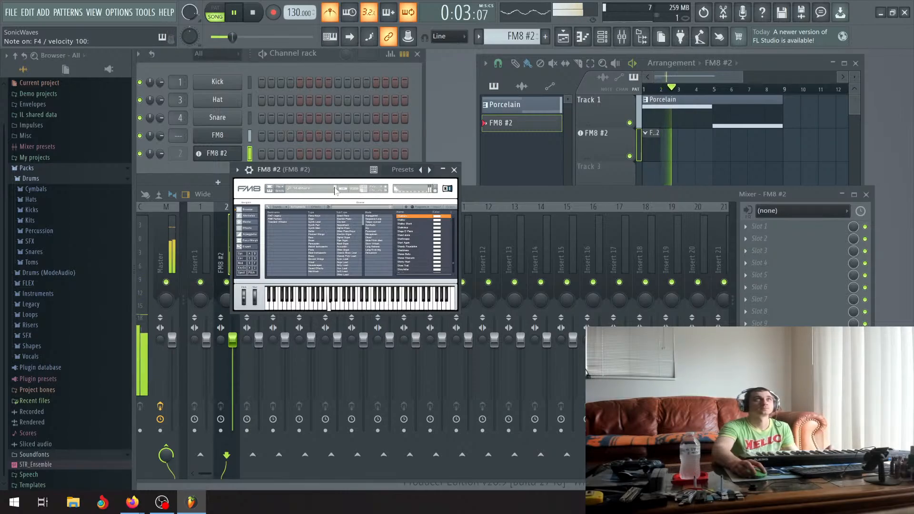
pyautogui.click(334, 188)
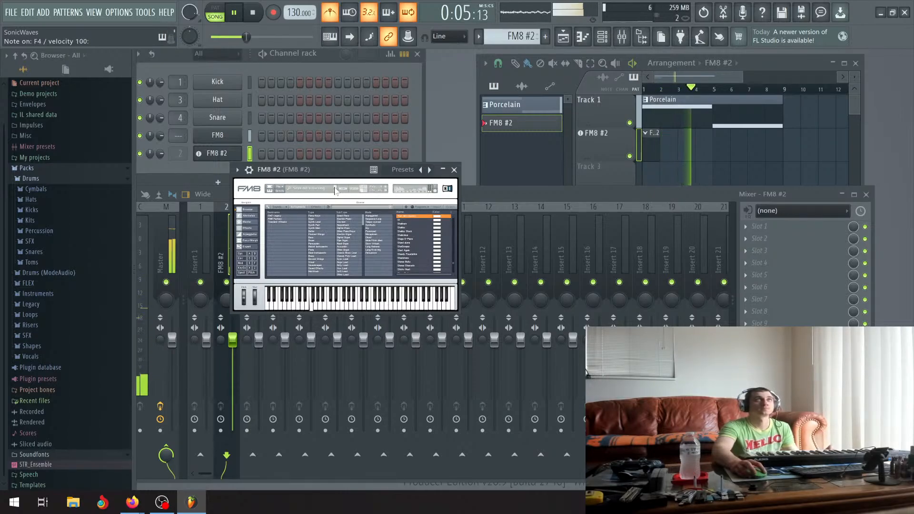
pyautogui.click(335, 189)
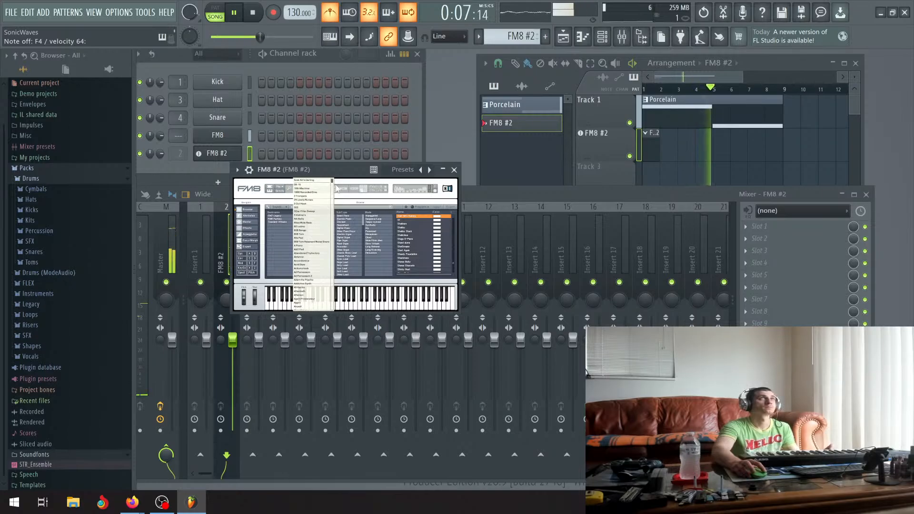
pyautogui.click(336, 189)
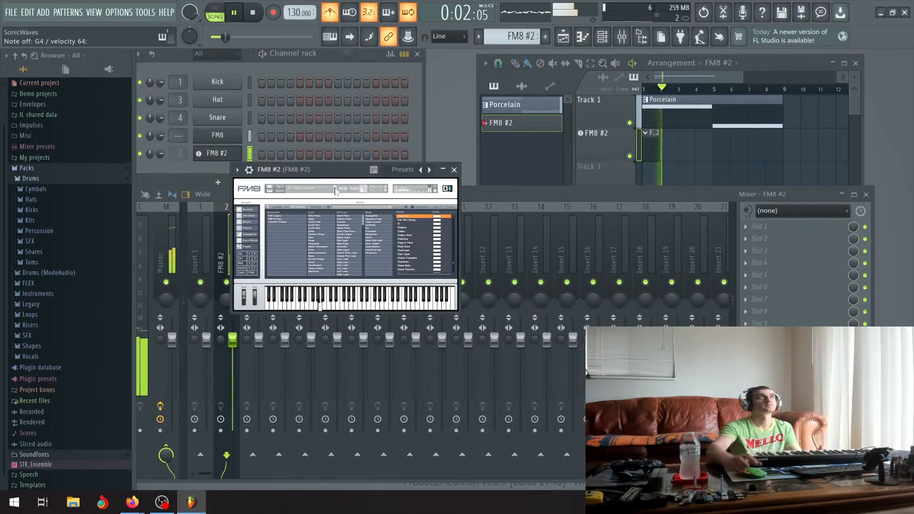
pyautogui.press('space')
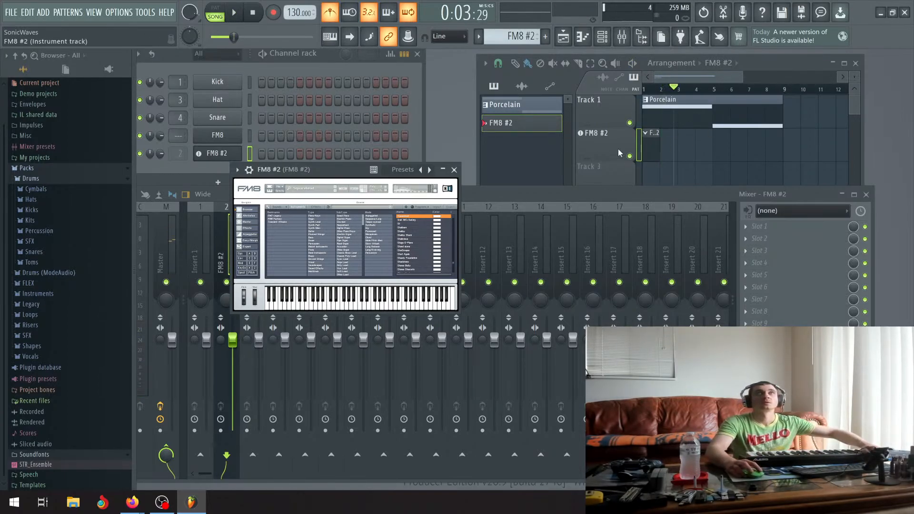
# Duplicate the Porcelain clip on Track 1 so the copy starts at bar 9, directly after the original.
pyautogui.moveTo(695, 111); pyautogui.dragTo(812, 103)
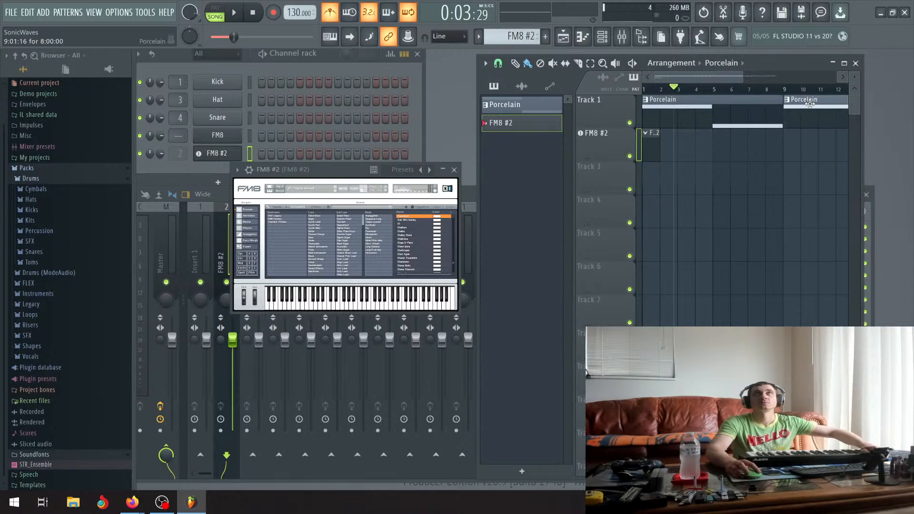
pyautogui.scroll(5, 805, 105)
pyautogui.moveTo(755, 115); pyautogui.dragTo(725, 113)
pyautogui.scroll(-4, 726, 116)
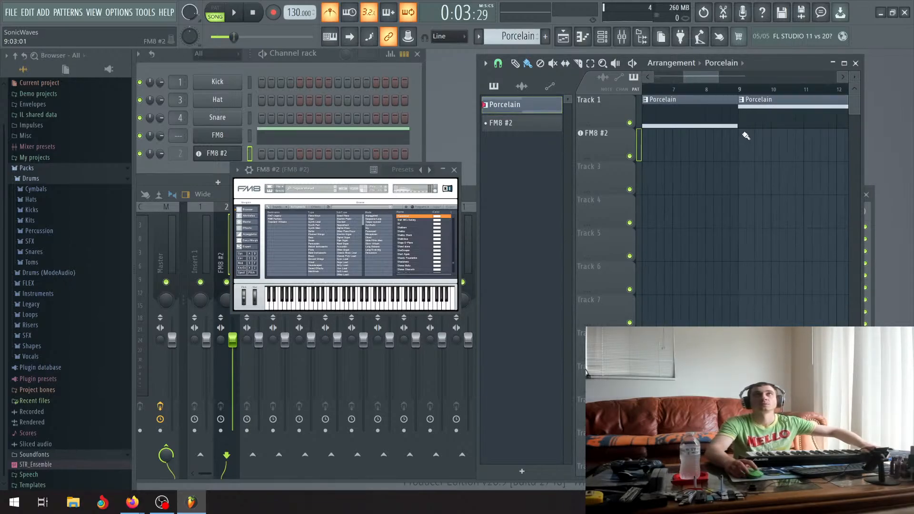
pyautogui.scroll(-4, 746, 136)
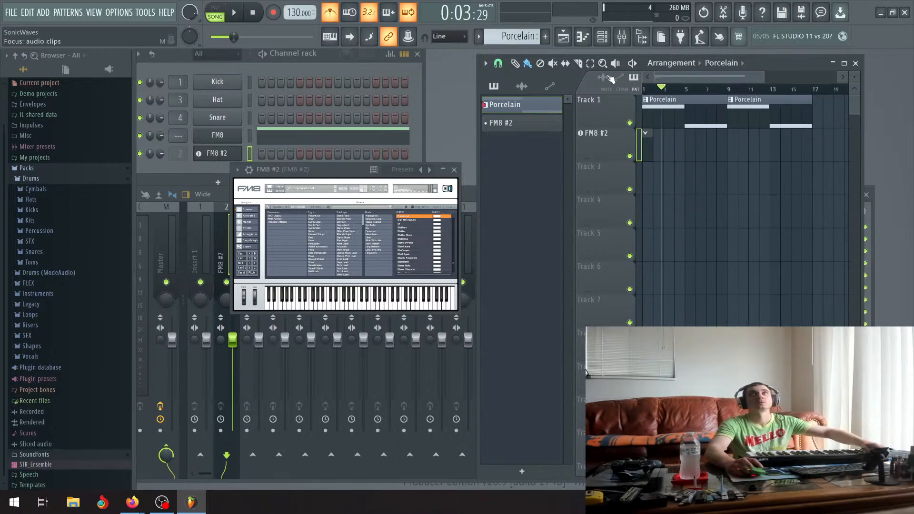
pyautogui.click(254, 14)
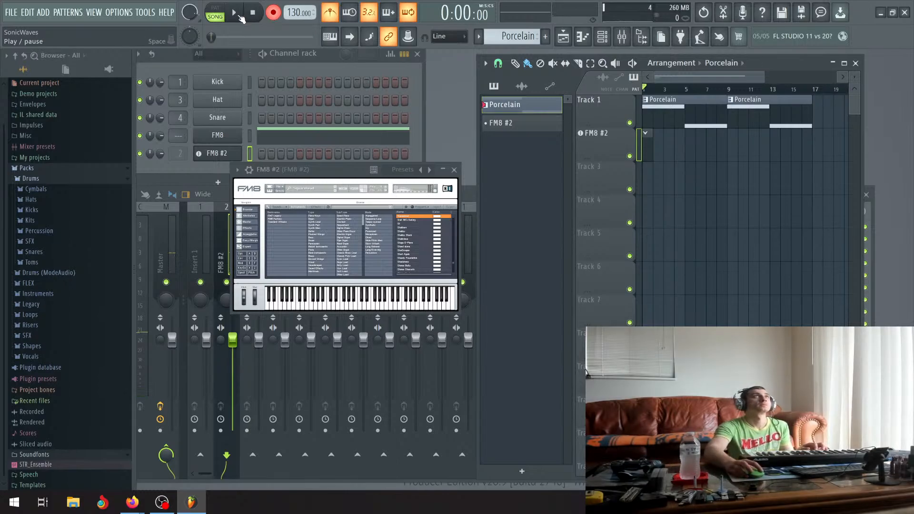
pyautogui.click(241, 17)
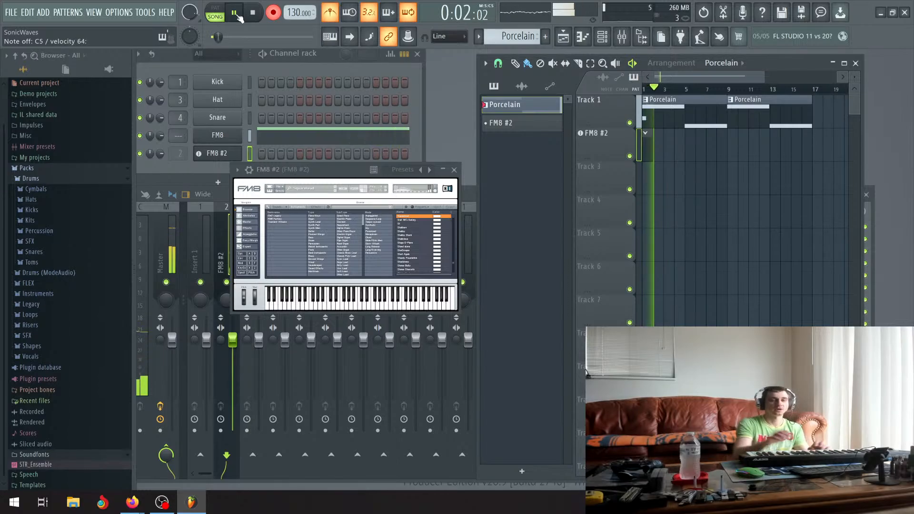
pyautogui.click(235, 15)
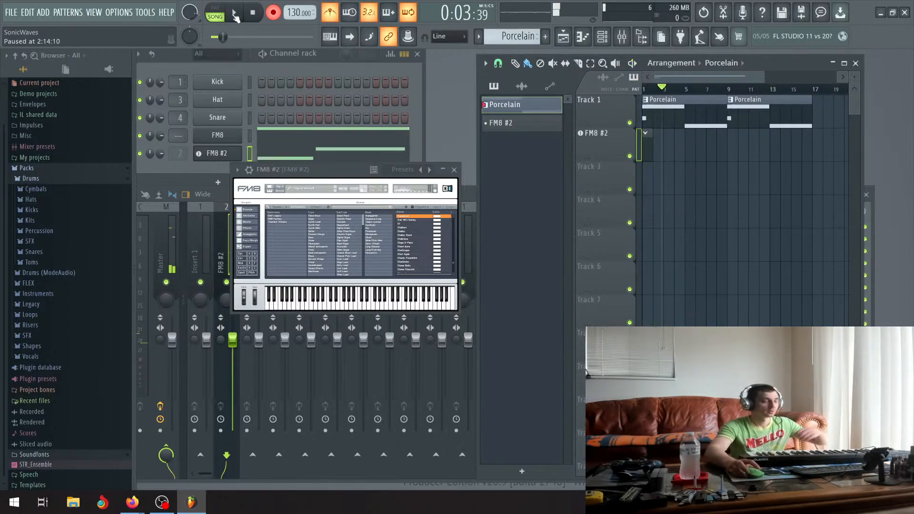
pyautogui.hotkey('ctrl', 'z')
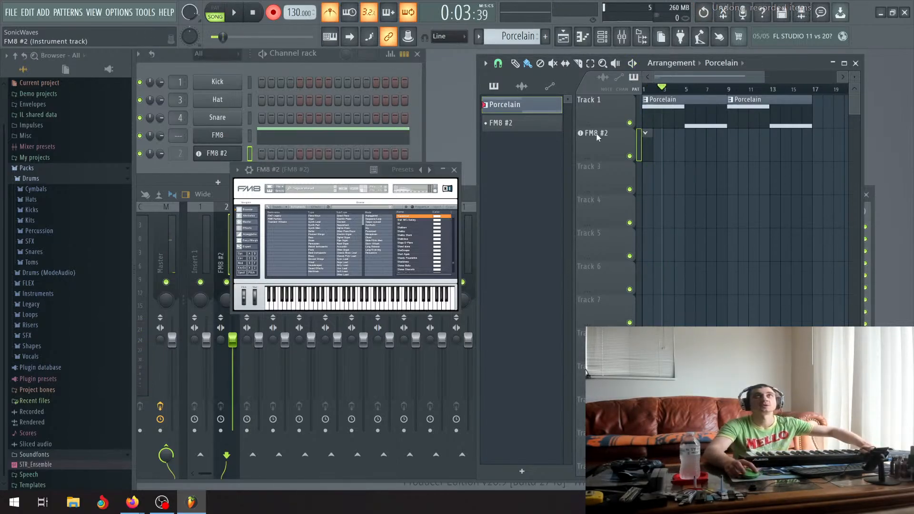
# Select the FM8 #2 pattern and record a 16-bar melody into it alongside the Porcelain clips, undoing the discarded takes.
pyautogui.click(526, 123)
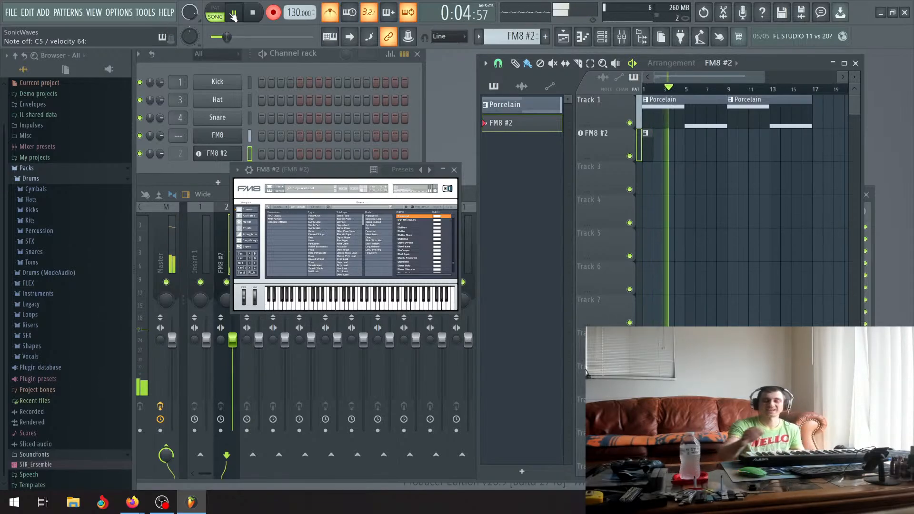
pyautogui.click(233, 15)
pyautogui.hotkey('ctrl', 'z')
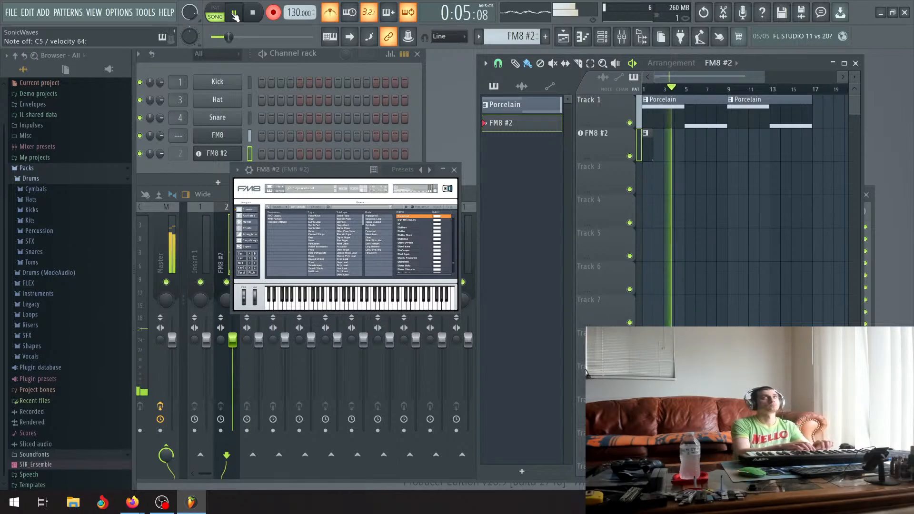
pyautogui.click(235, 14)
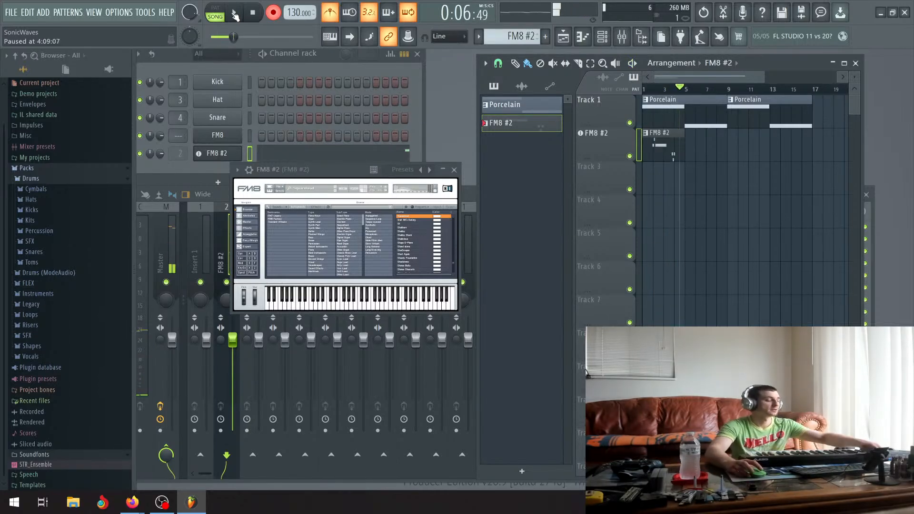
pyautogui.hotkey('ctrl', 'z')
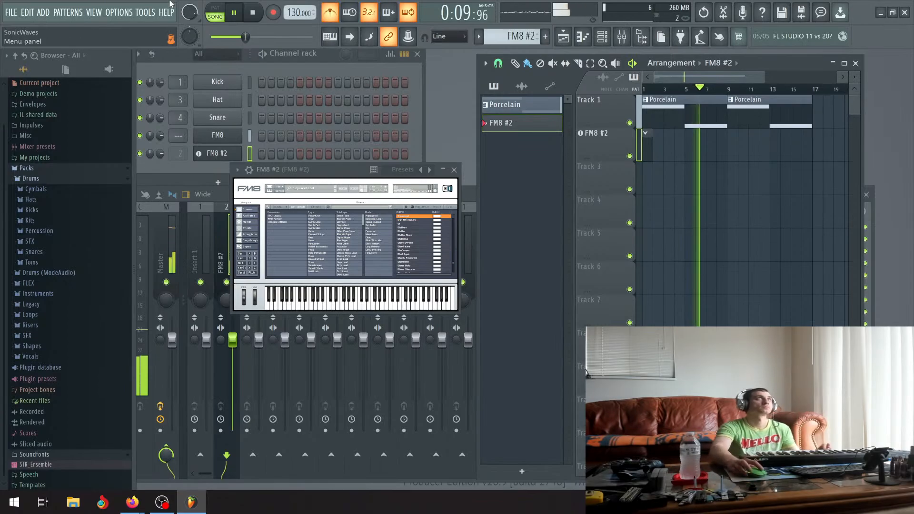
pyautogui.click(234, 13)
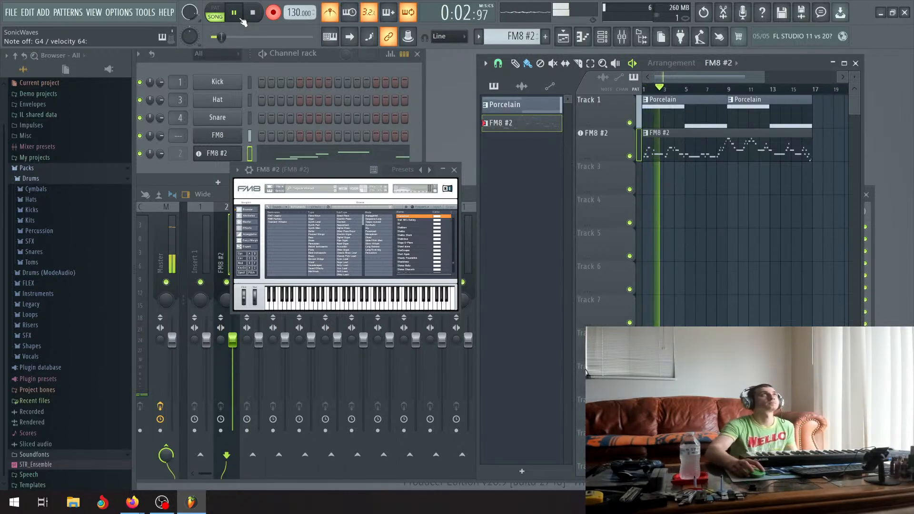
pyautogui.click(235, 13)
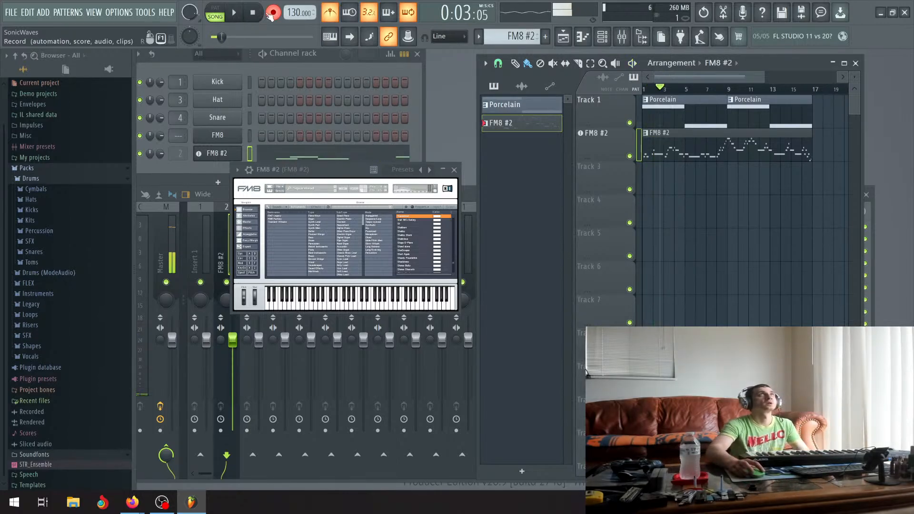
# Open the recorded FM8 #2 clip in the piano roll and play it from the start with the metronome off.
pyautogui.doubleClick(664, 151)
pyautogui.moveTo(401, 149); pyautogui.dragTo(304, 146)
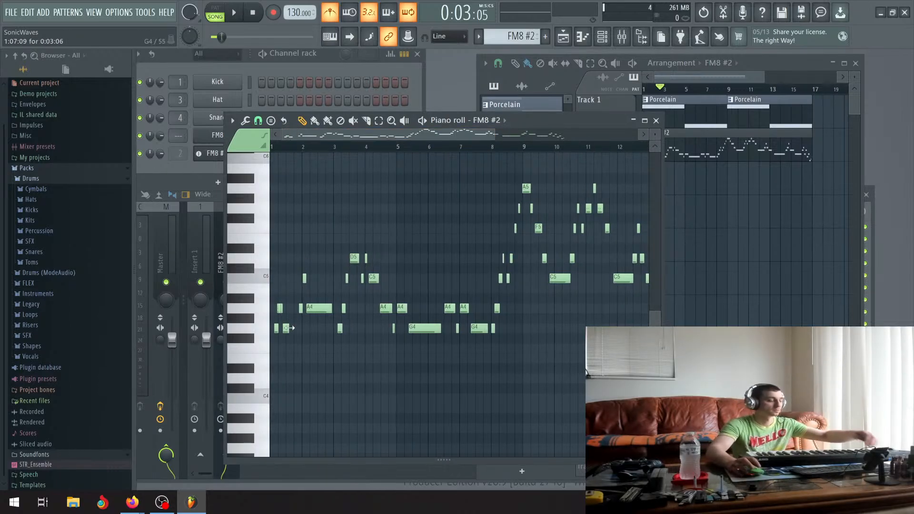
pyautogui.scroll(4, 285, 330)
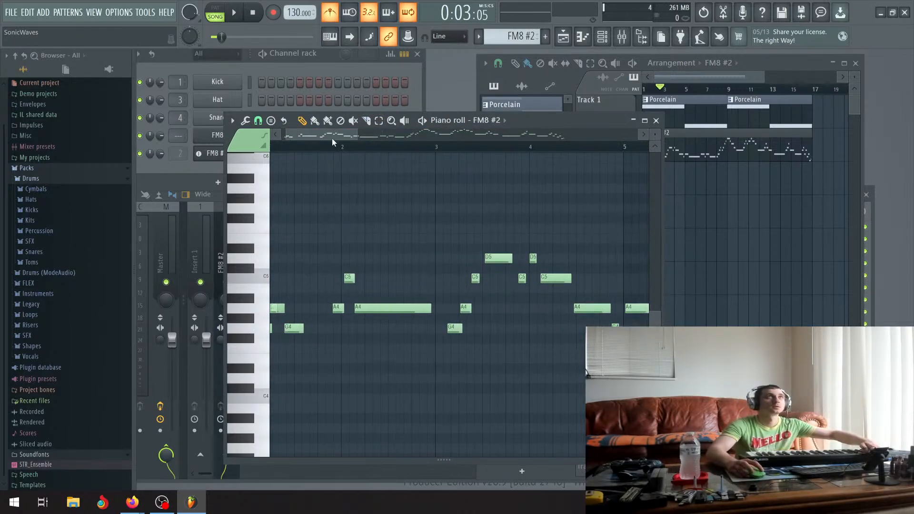
pyautogui.moveTo(332, 138); pyautogui.dragTo(310, 135)
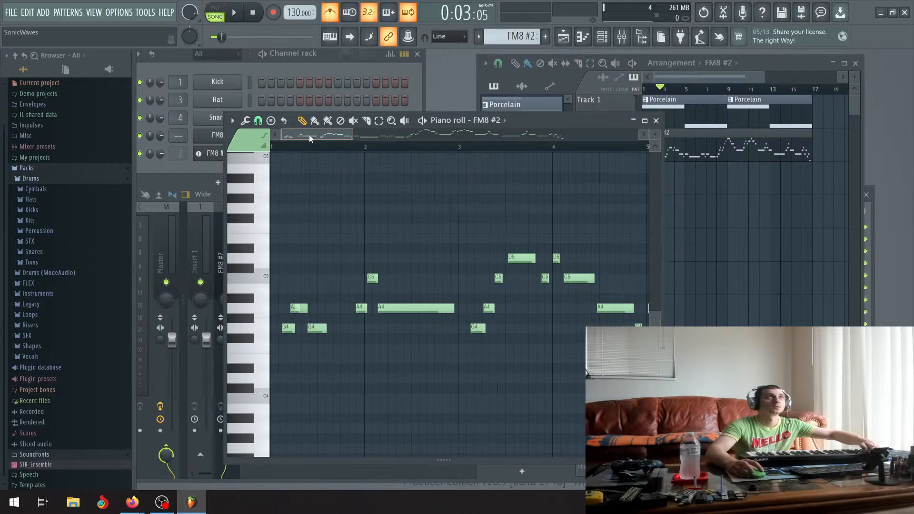
pyautogui.click(237, 15)
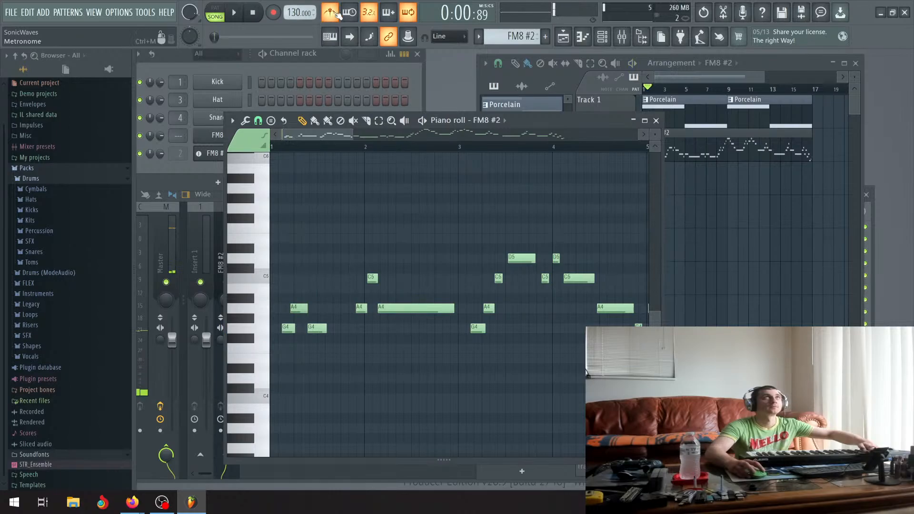
pyautogui.click(237, 14)
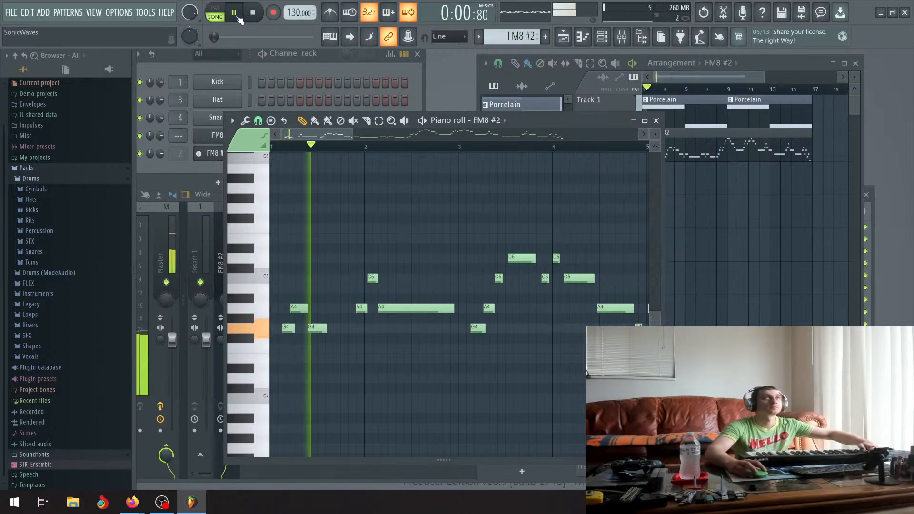
# Shift the first A4 note in bar 1 slightly later and lengthen the second G4 note, checking the timing by playback.
pyautogui.moveTo(296, 305)
pyautogui.mouseDown()
pyautogui.moveTo(296, 294)
pyautogui.moveTo(296, 308)
pyautogui.mouseUp()
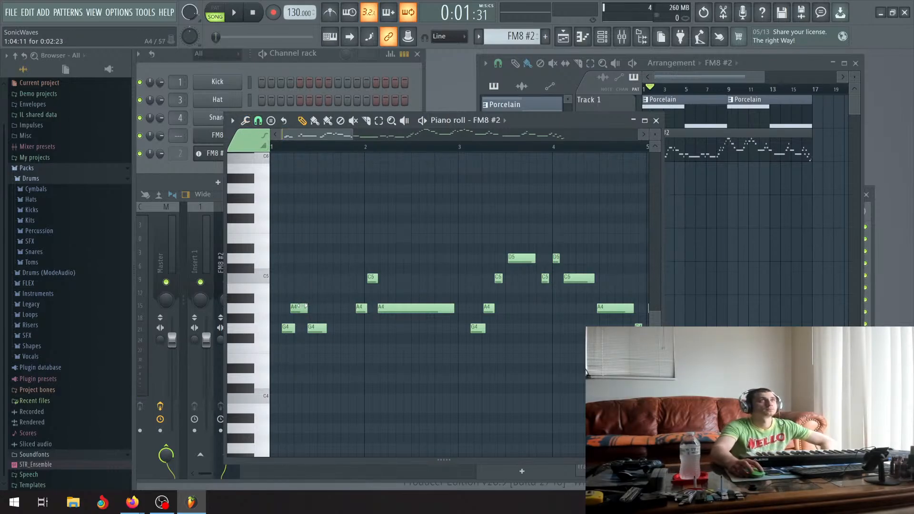
pyautogui.moveTo(297, 310); pyautogui.dragTo(302, 308)
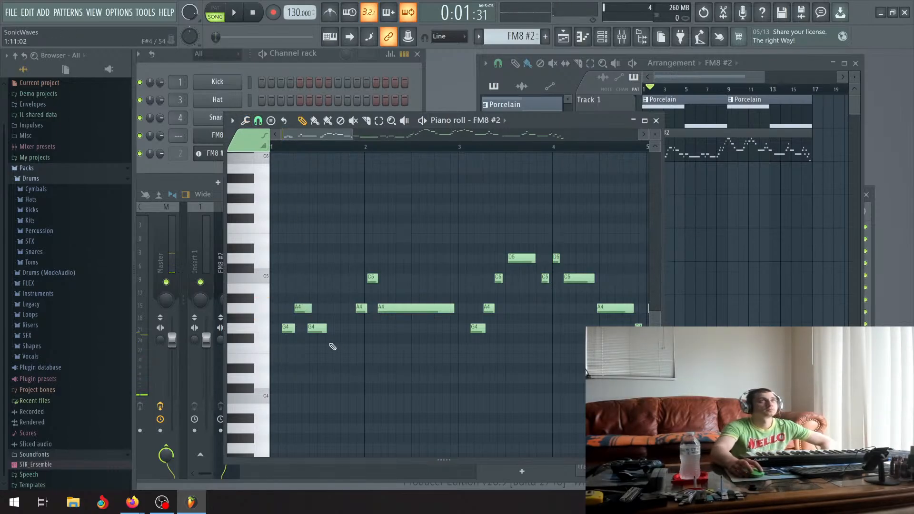
pyautogui.click(236, 13)
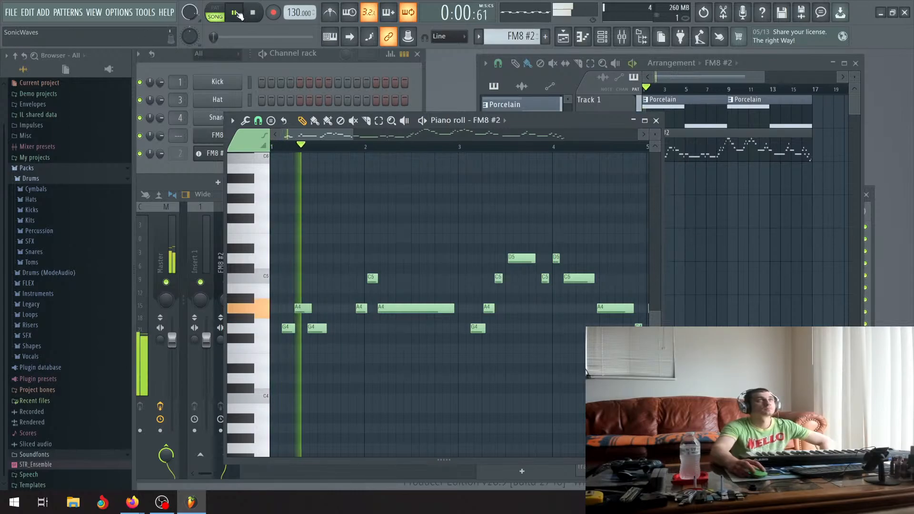
pyautogui.click(236, 15)
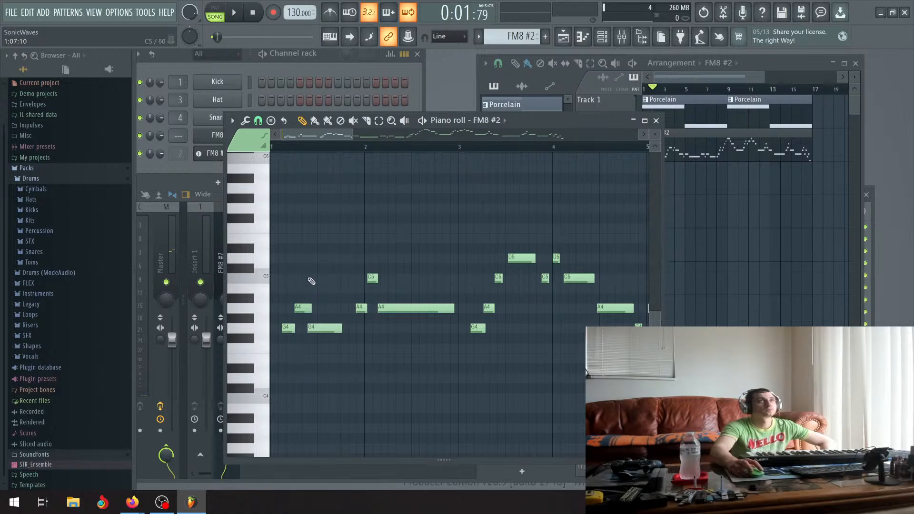
# Move the first C5 note to the start of bar 2 and quantize the FM8 #2 melody.
pyautogui.click(370, 277)
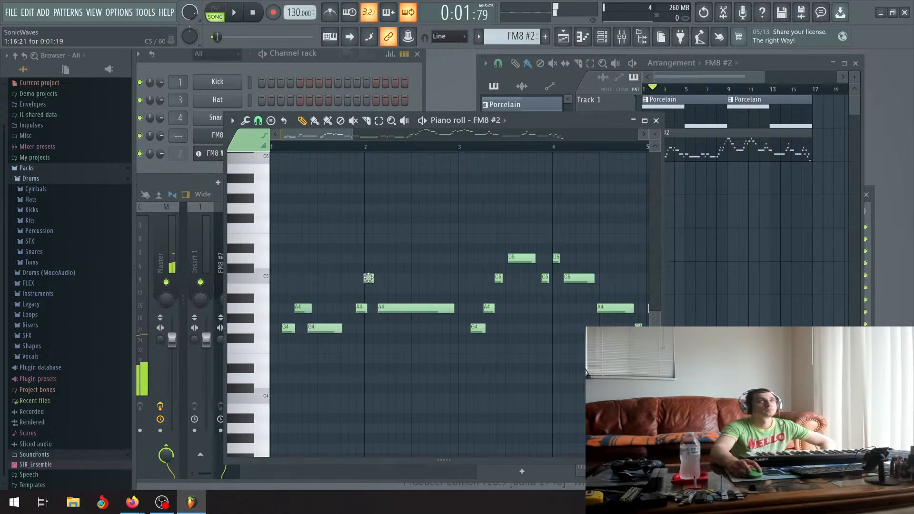
pyautogui.click(246, 122)
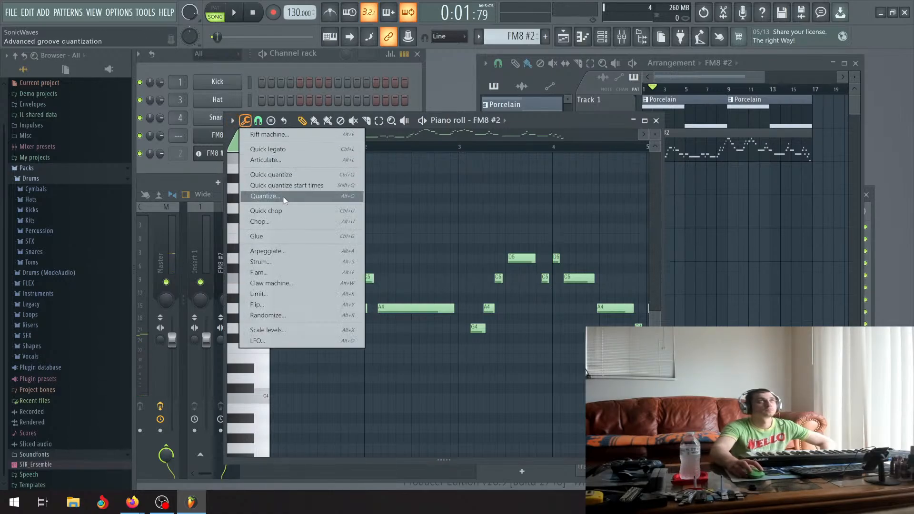
pyautogui.click(259, 199)
pyautogui.click(514, 325)
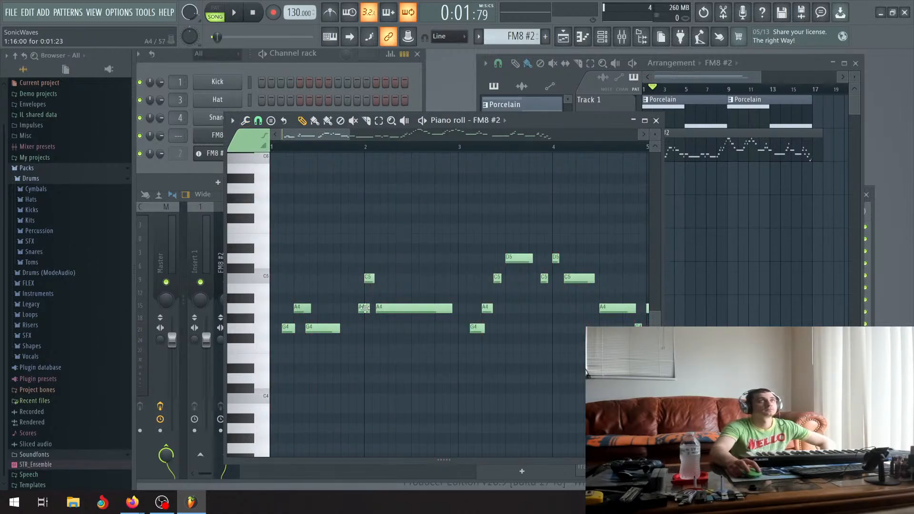
# Move the A4 note just before bar 2 slightly earlier and quantize the melody again.
pyautogui.moveTo(365, 308); pyautogui.dragTo(360, 308)
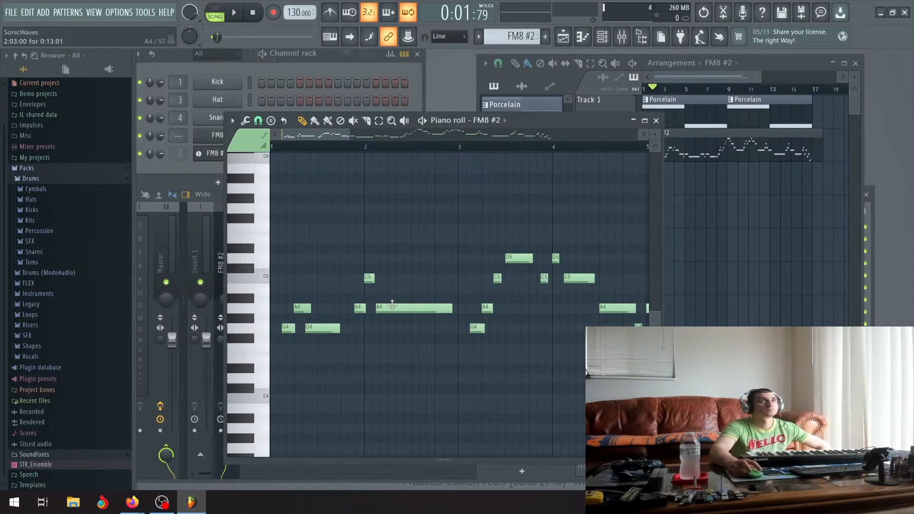
pyautogui.click(245, 121)
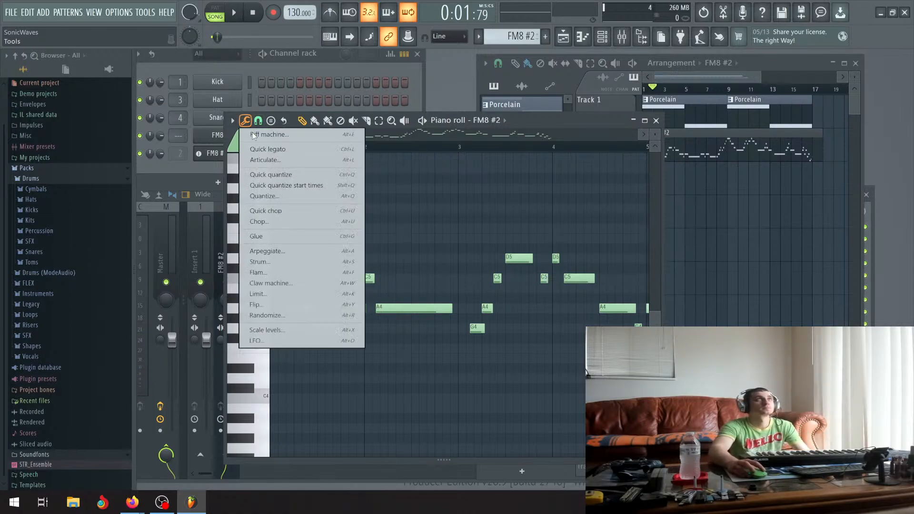
pyautogui.click(282, 196)
pyautogui.click(518, 325)
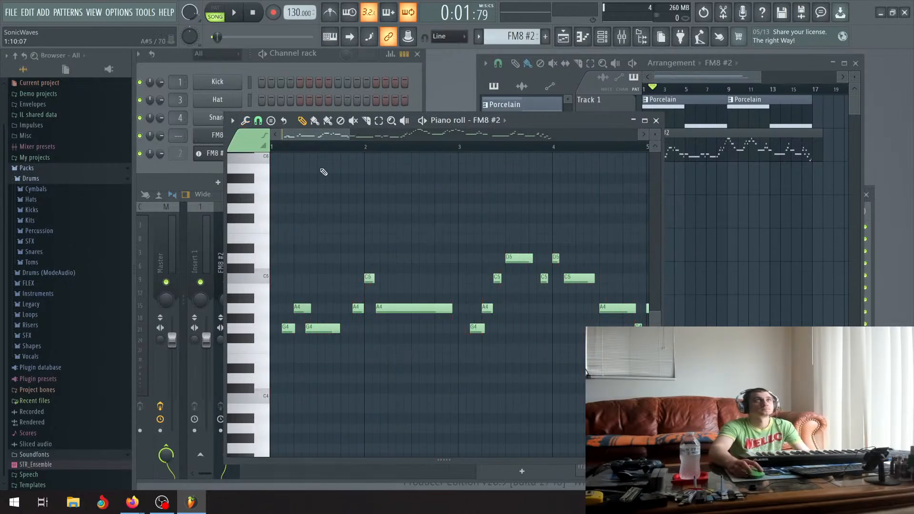
# Play the melody through, move the second D5 note before bar 13 slightly later, and quantize with the Default template, leaving durations.
pyautogui.press('space')
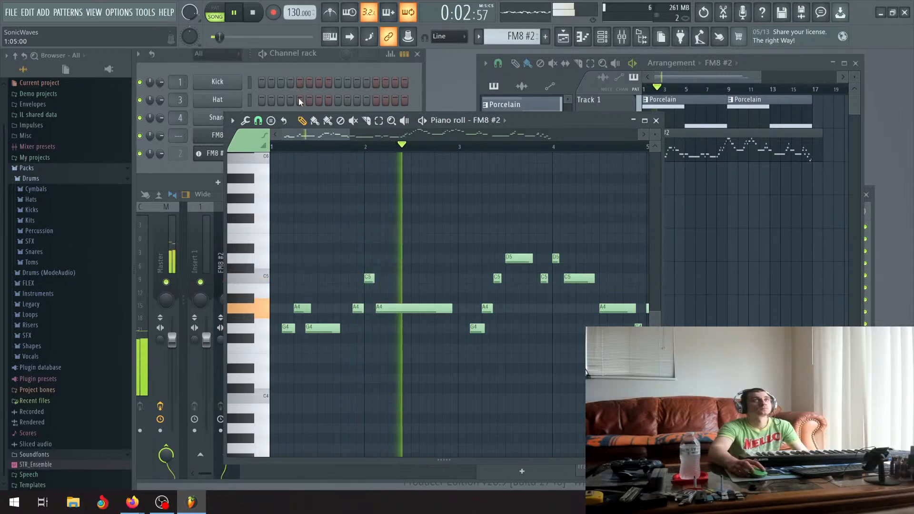
pyautogui.moveTo(308, 135); pyautogui.dragTo(377, 148)
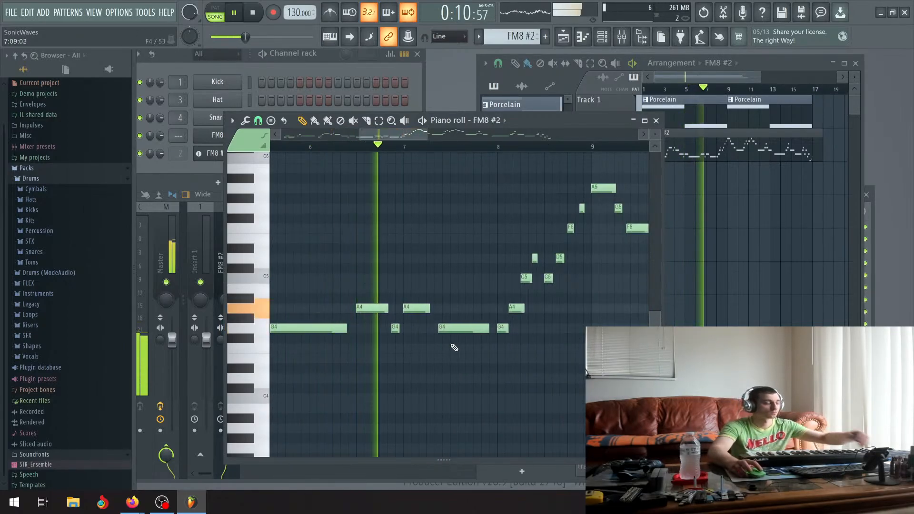
pyautogui.scroll(-2, 453, 348)
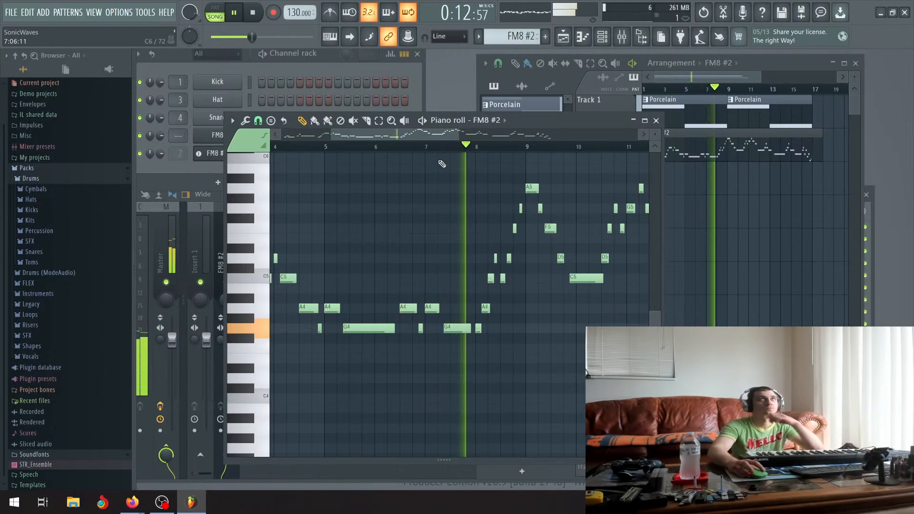
pyautogui.moveTo(416, 136); pyautogui.dragTo(522, 166)
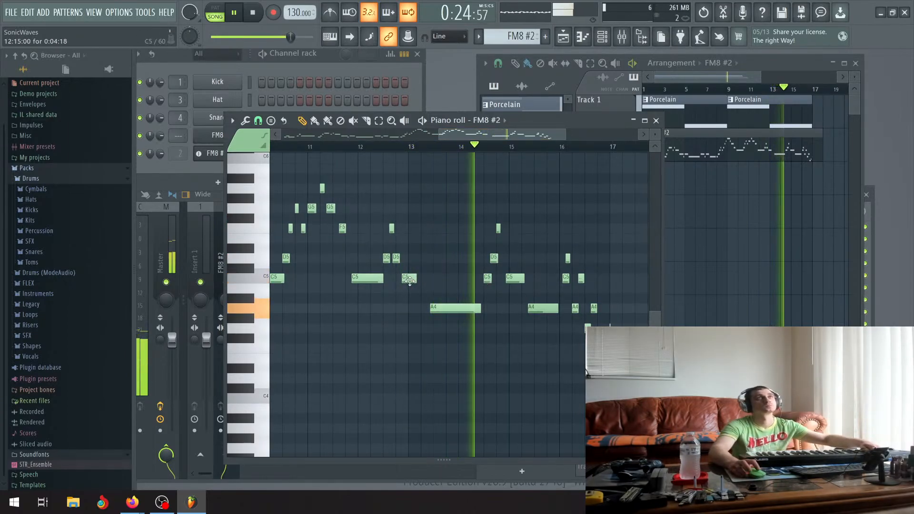
pyautogui.scroll(4, 401, 281)
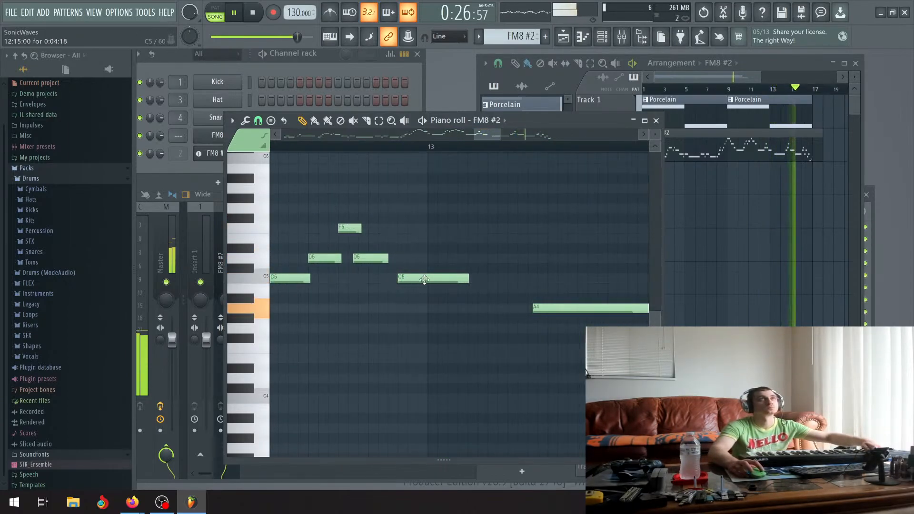
pyautogui.moveTo(372, 263); pyautogui.dragTo(382, 263)
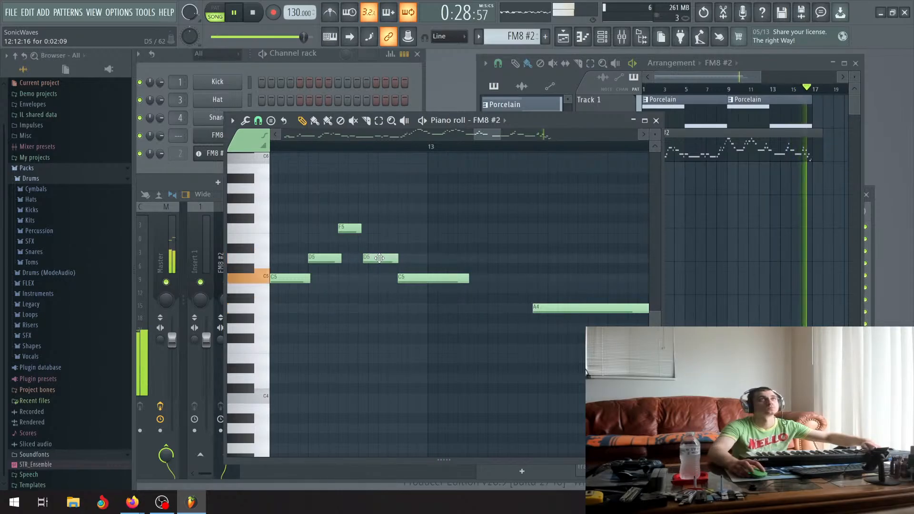
pyautogui.click(245, 120)
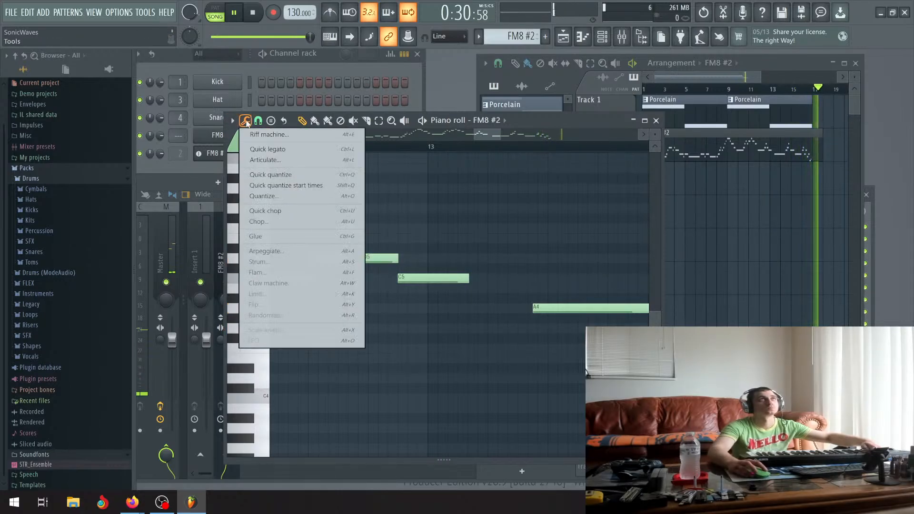
pyautogui.click(270, 197)
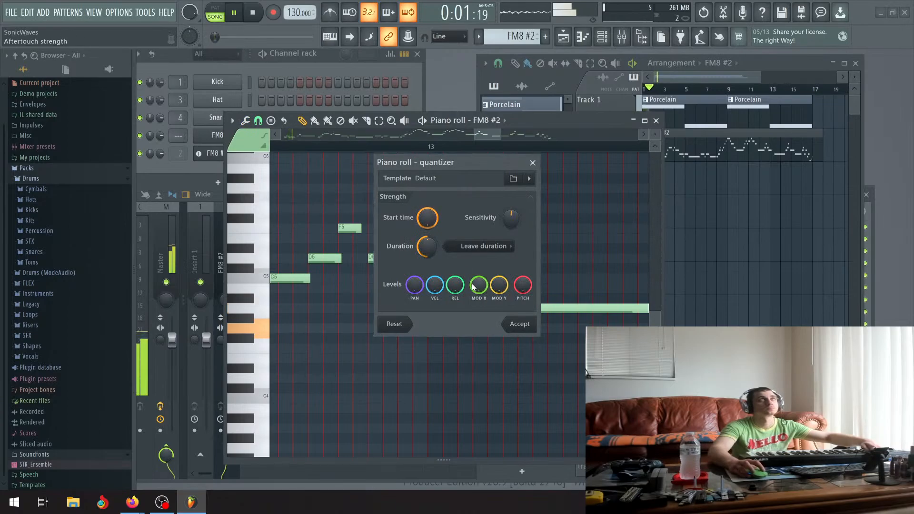
pyautogui.click(520, 325)
pyautogui.click(236, 12)
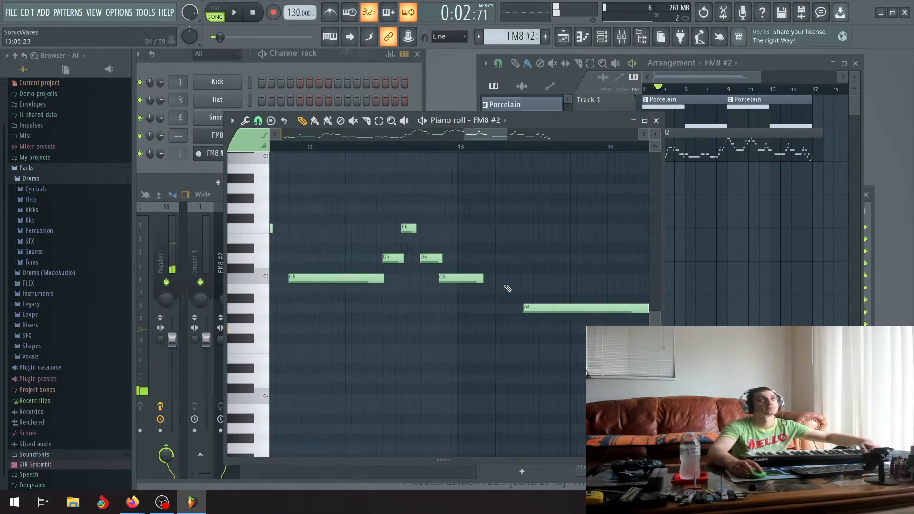
# Fit the melody's final F4 note before bar 17 so the FM8 #2 clip spans 16 bars.
pyautogui.click(426, 139)
pyautogui.moveTo(489, 132); pyautogui.dragTo(564, 128)
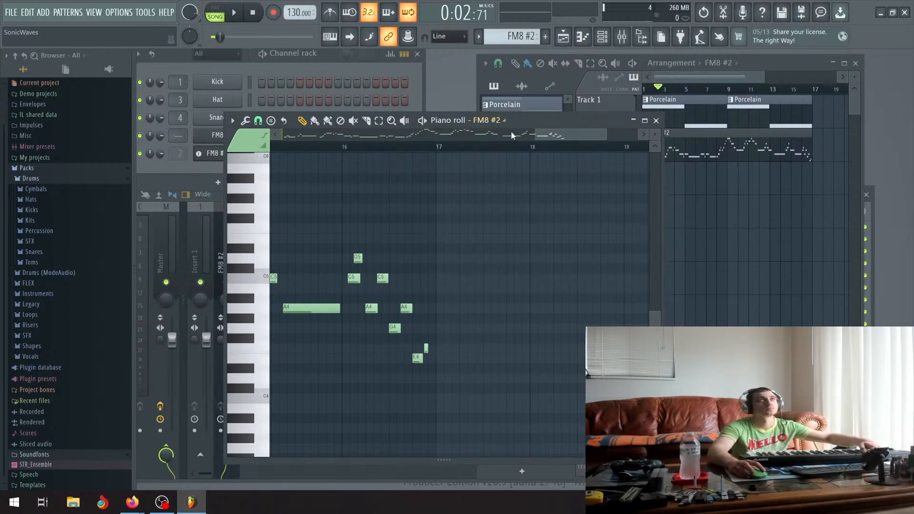
pyautogui.moveTo(556, 138); pyautogui.dragTo(337, 159)
pyautogui.scroll(-3, 424, 247)
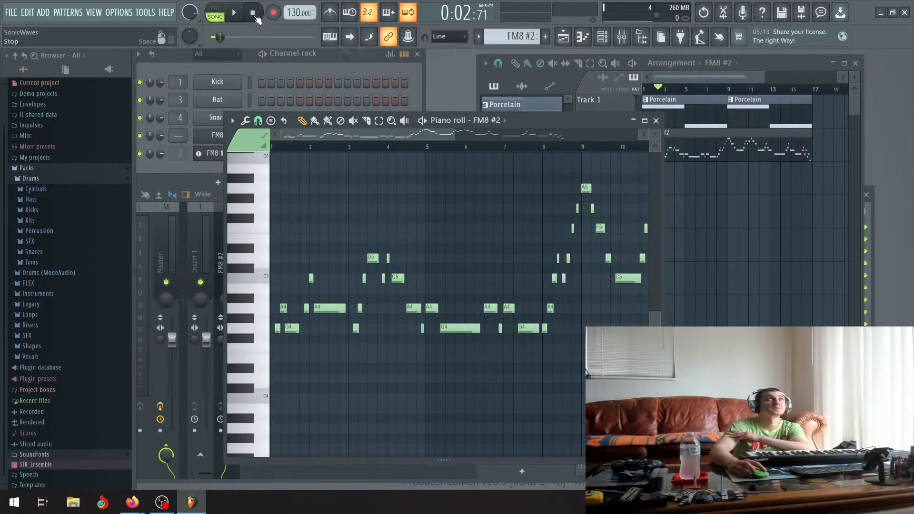
# Replay the opening bars of the melody several times and examine the note timing in bars 1 to 5.
pyautogui.press('space')
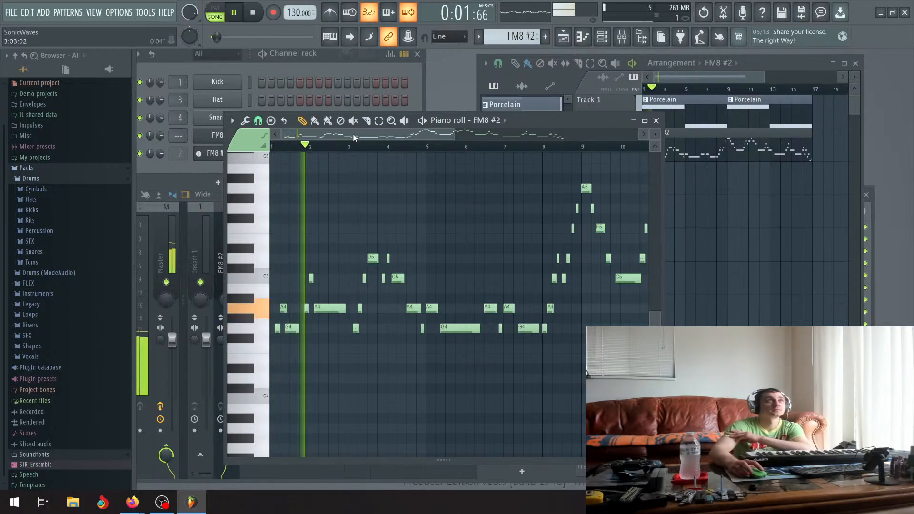
pyautogui.click(233, 12)
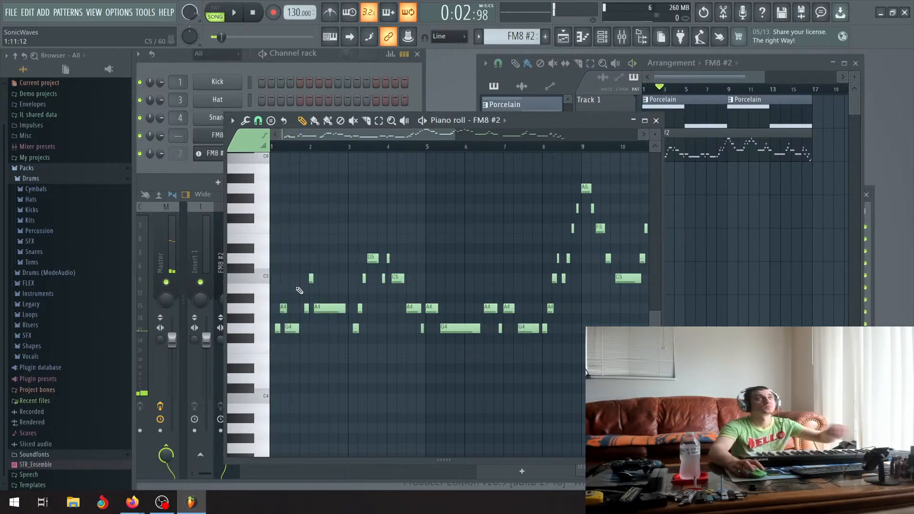
pyautogui.scroll(5, 303, 323)
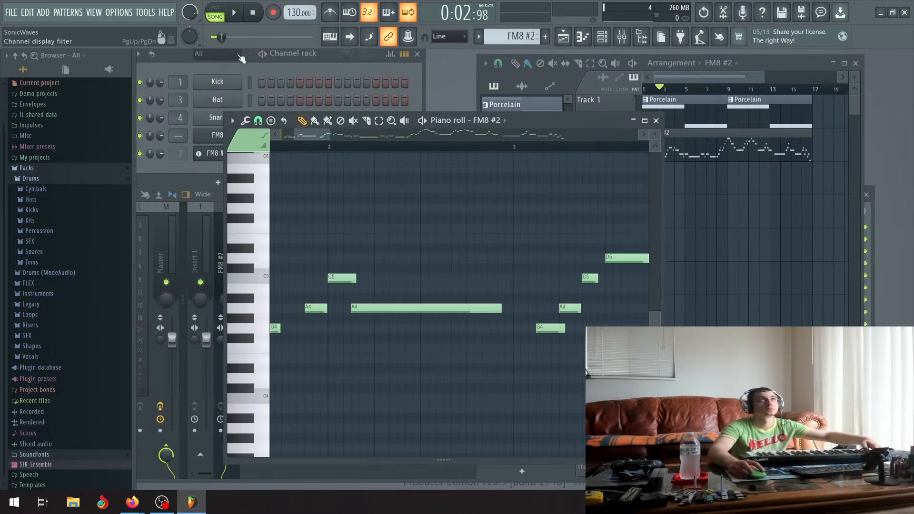
pyautogui.scroll(-1, 389, 276)
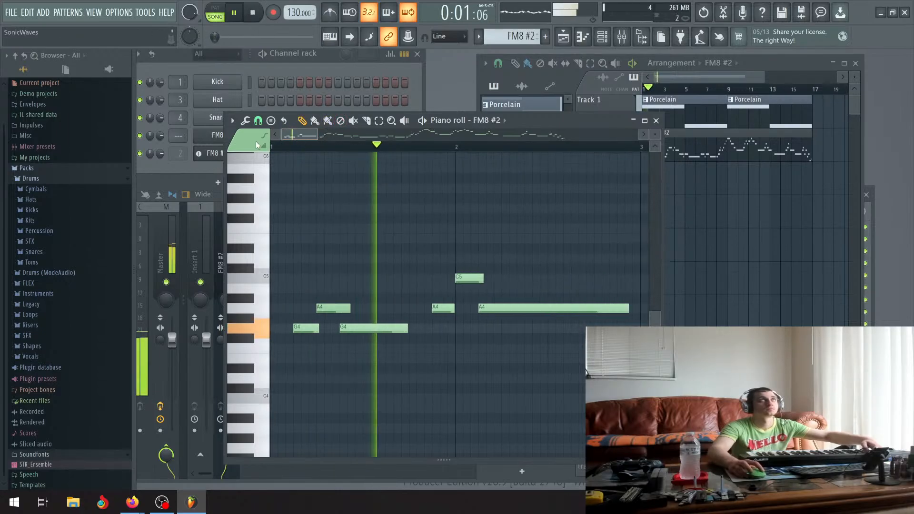
pyautogui.scroll(-3, 393, 291)
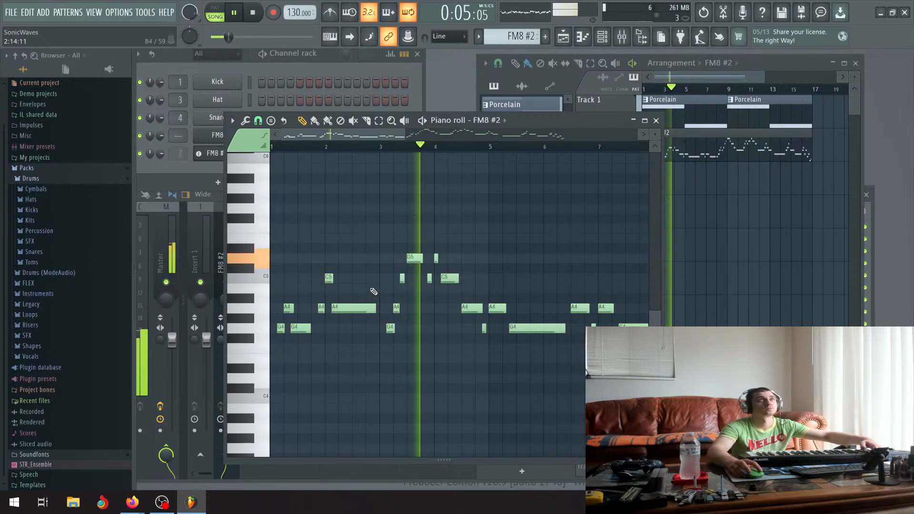
pyautogui.click(237, 19)
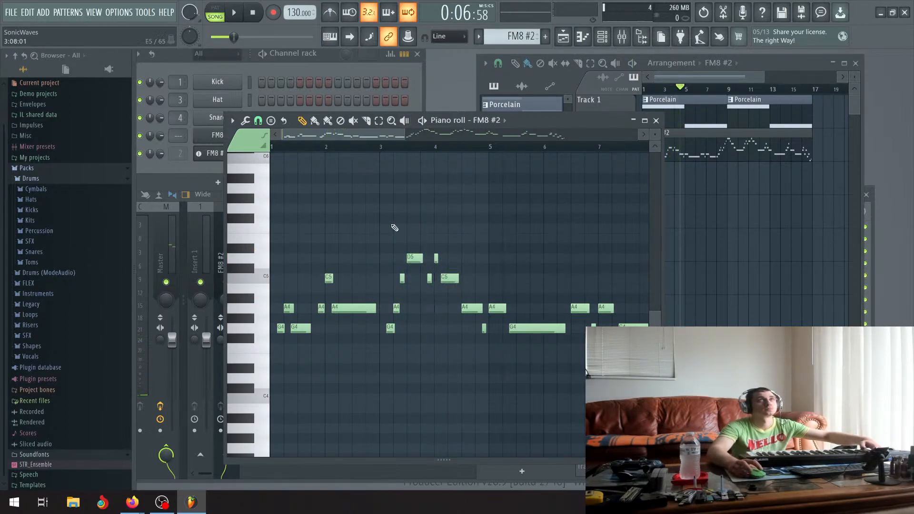
pyautogui.click(234, 13)
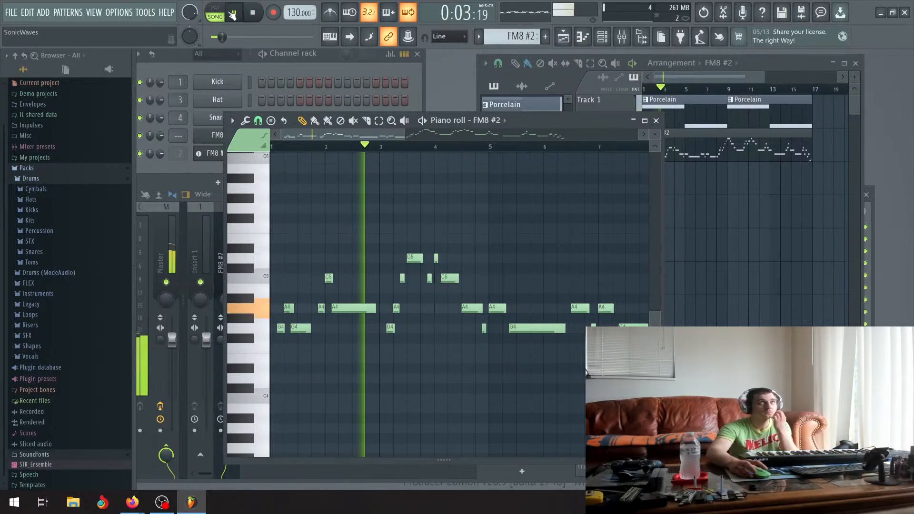
pyautogui.click(233, 14)
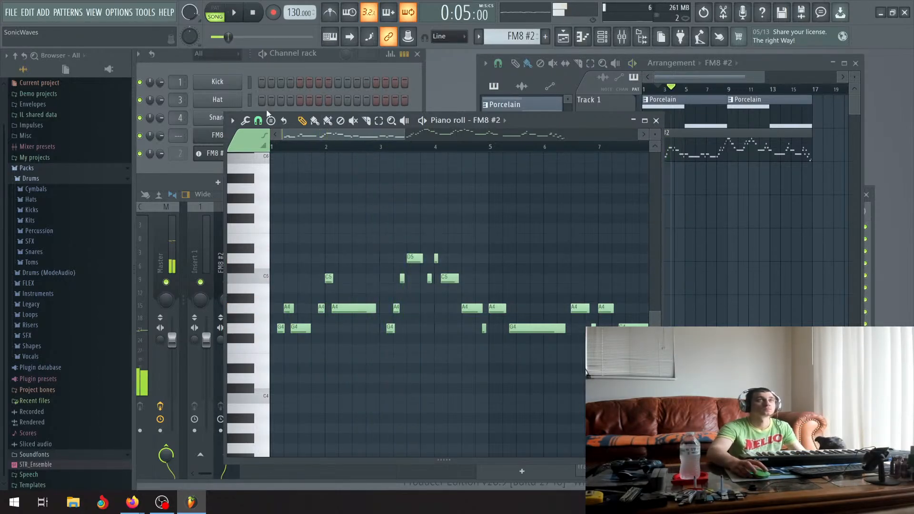
pyautogui.scroll(6, 410, 346)
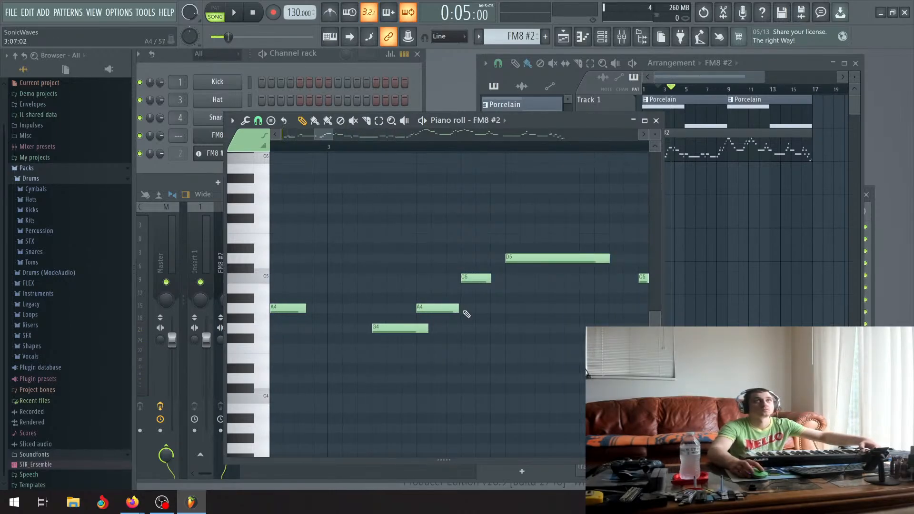
pyautogui.scroll(-4, 467, 314)
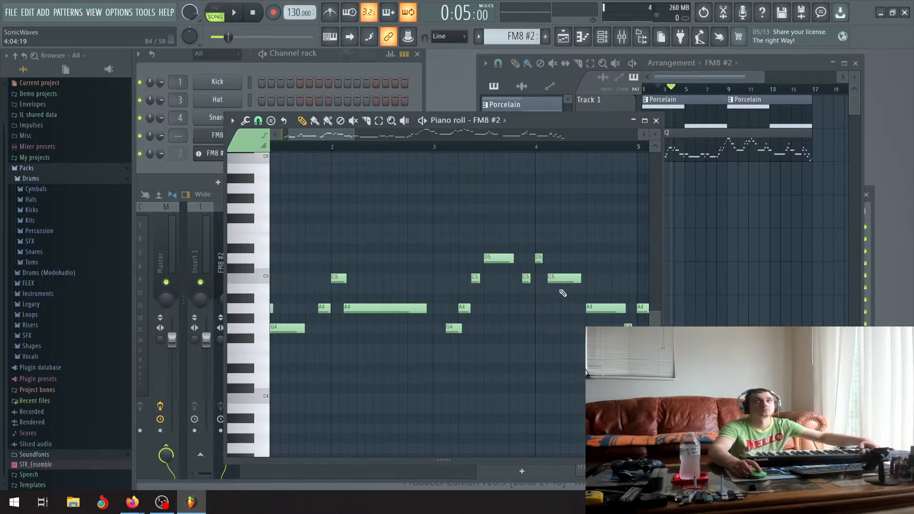
pyautogui.scroll(-2, 563, 293)
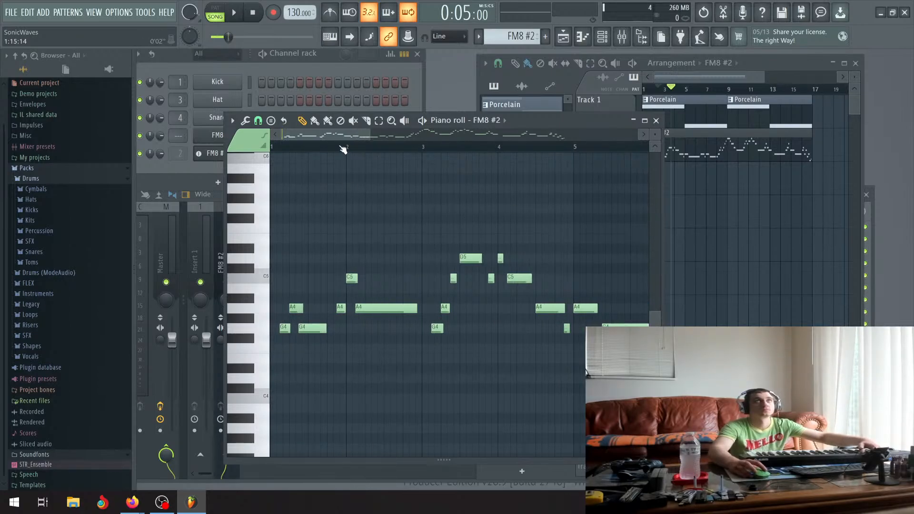
# Play the whole melody from the start and follow its notes in the piano roll through bar 14.
pyautogui.click(235, 13)
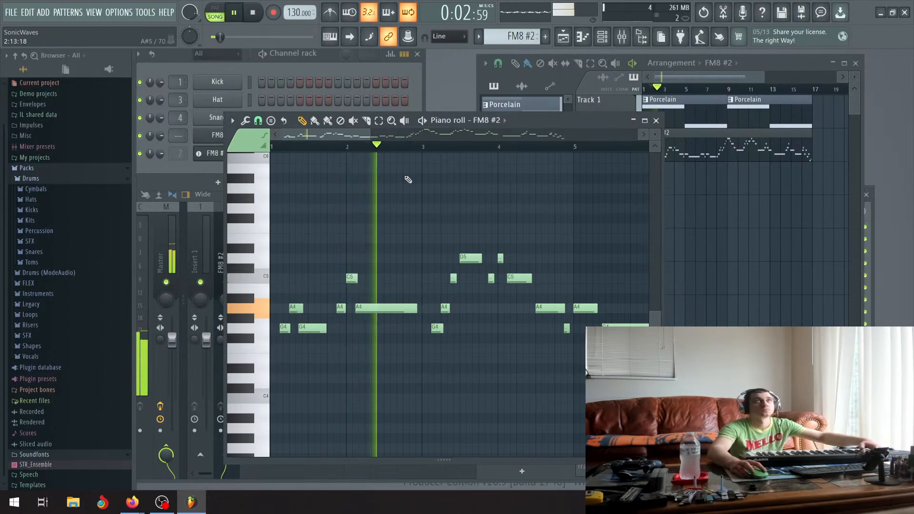
pyautogui.press('space')
pyautogui.click(235, 15)
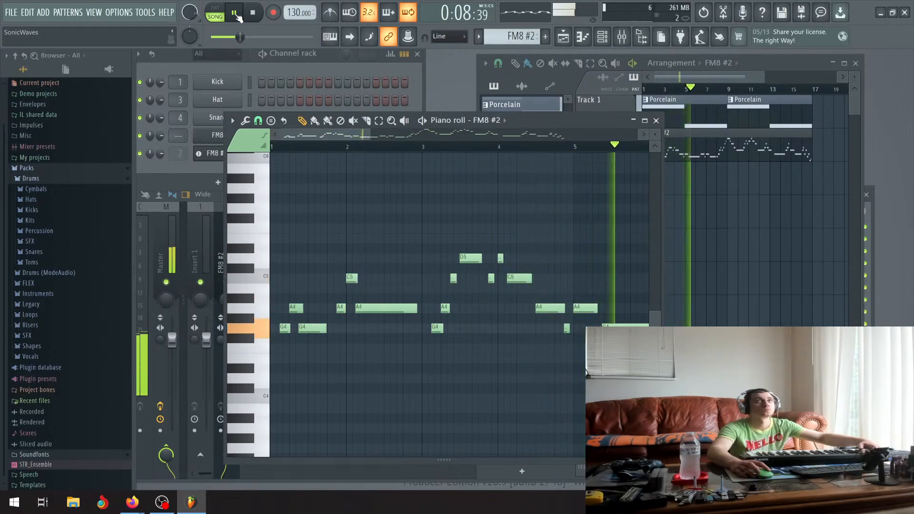
pyautogui.moveTo(348, 132); pyautogui.dragTo(513, 139)
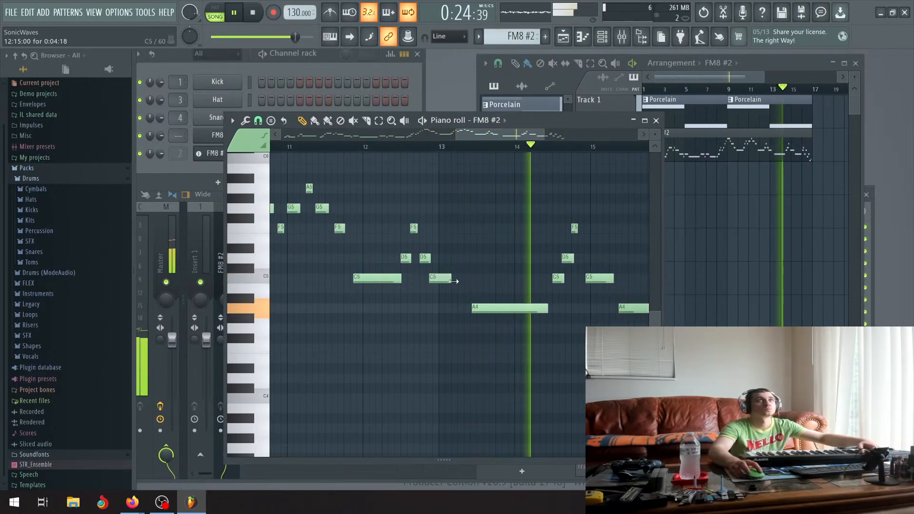
# Lengthen the C5 note that crosses bar 13 and shift the start of the following A4 note slightly earlier.
pyautogui.moveTo(451, 281); pyautogui.dragTo(461, 282)
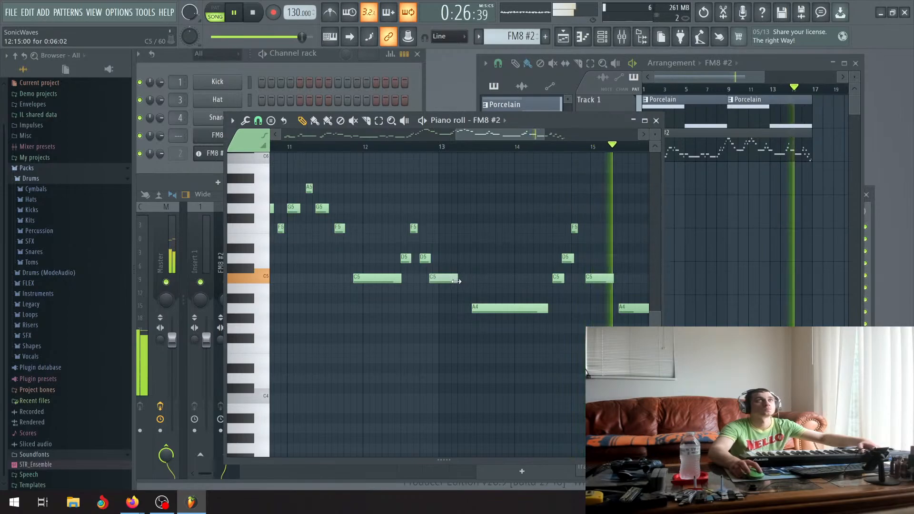
pyautogui.scroll(4, 475, 319)
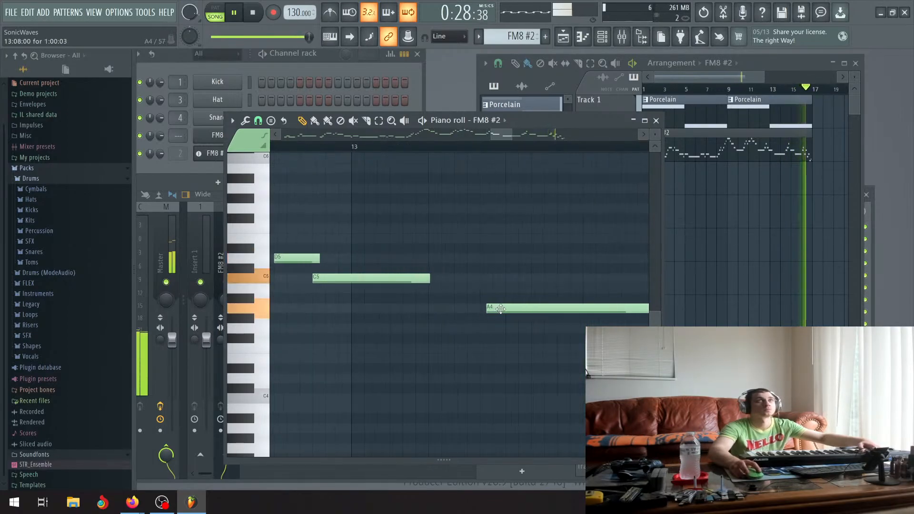
pyautogui.moveTo(486, 309); pyautogui.dragTo(473, 308)
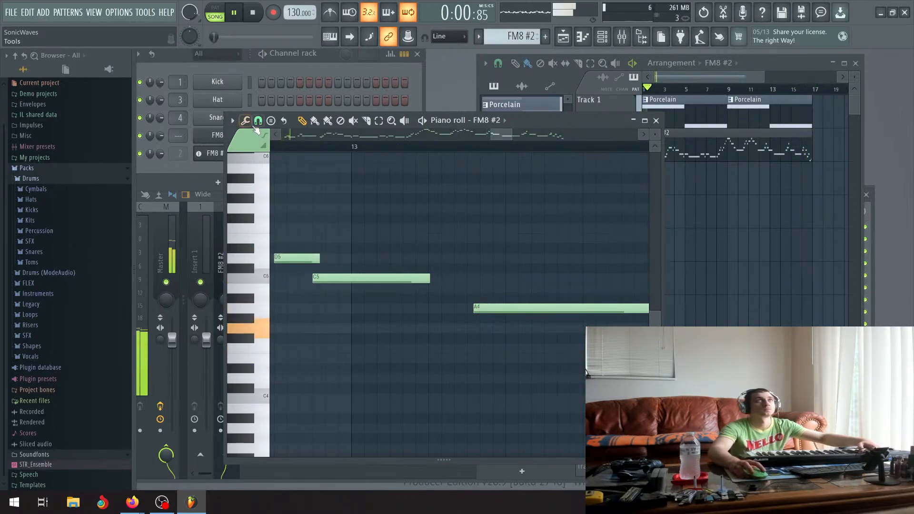
# Quantize the melody with the Default template, leaving durations, to snap the A4 note after bar 13.
pyautogui.click(245, 120)
pyautogui.click(265, 196)
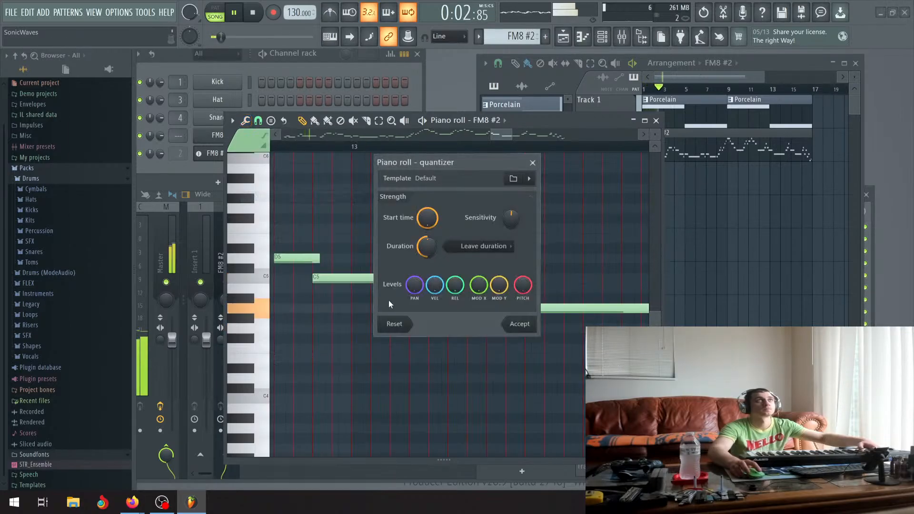
pyautogui.click(521, 329)
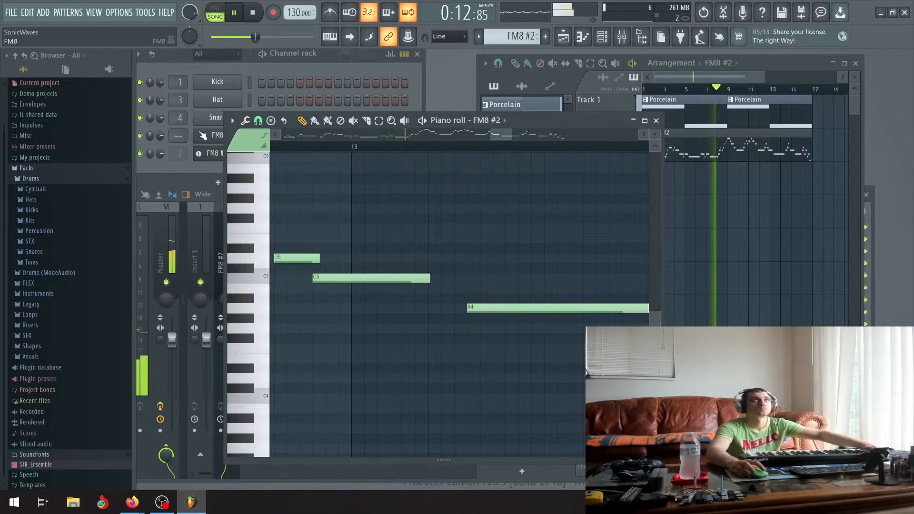
# Lower the FM8 #2 channel volume to 62% and return to the melody's piano roll.
pyautogui.click(160, 153)
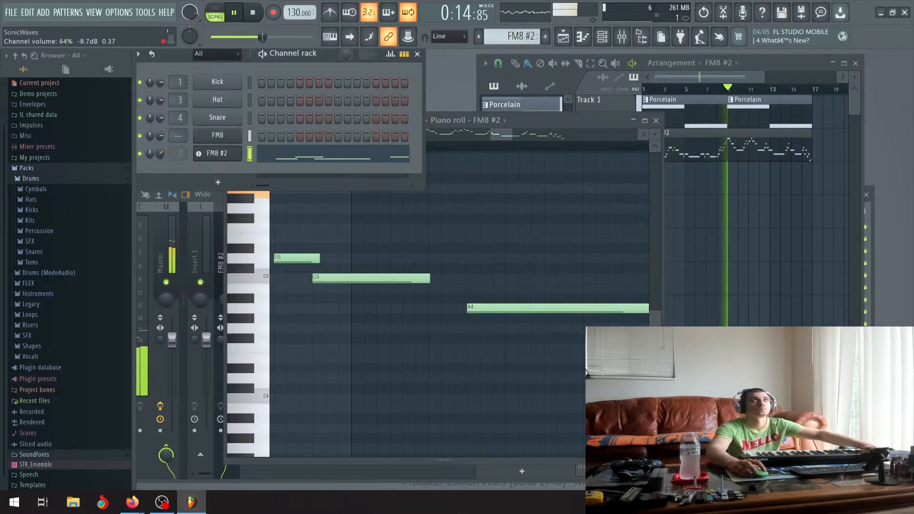
pyautogui.moveTo(160, 154); pyautogui.dragTo(165, 155)
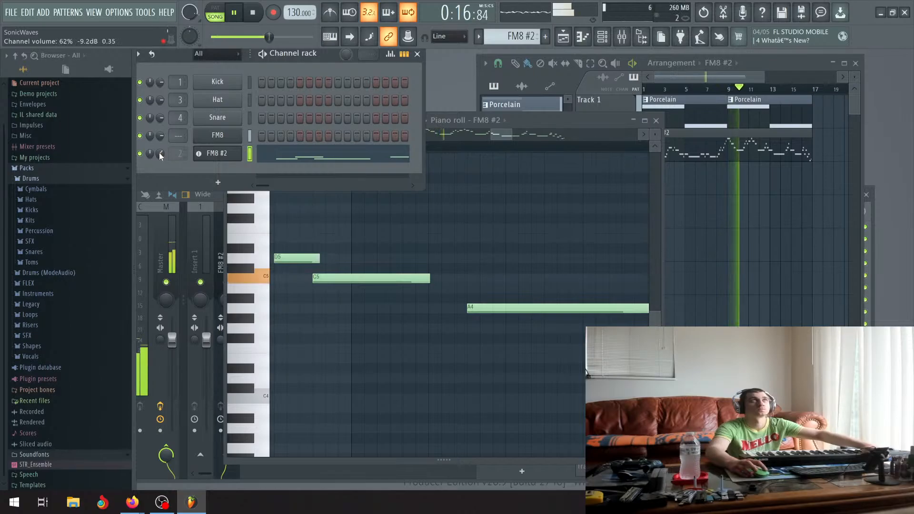
pyautogui.click(535, 119)
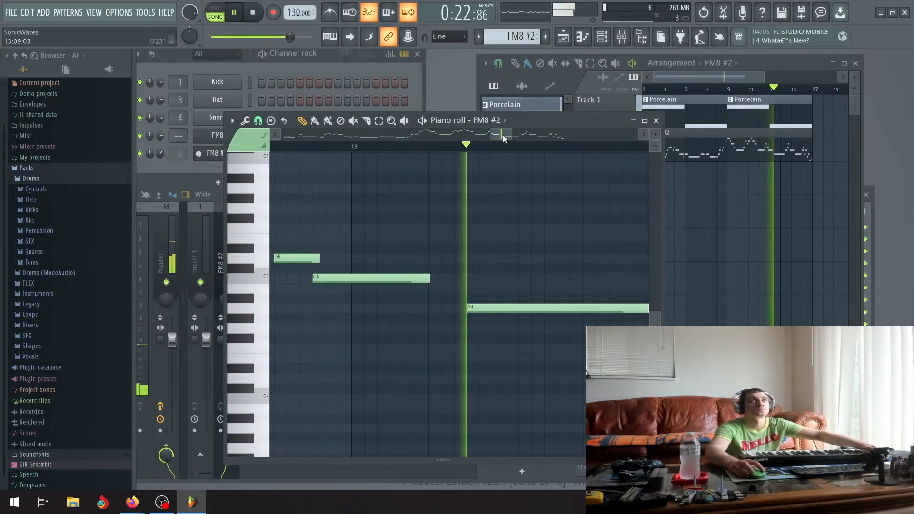
# Quantize the notes around bar 15 with the Default template, leaving durations, and lengthen the F5 note just before that bar.
pyautogui.scroll(-5, 517, 249)
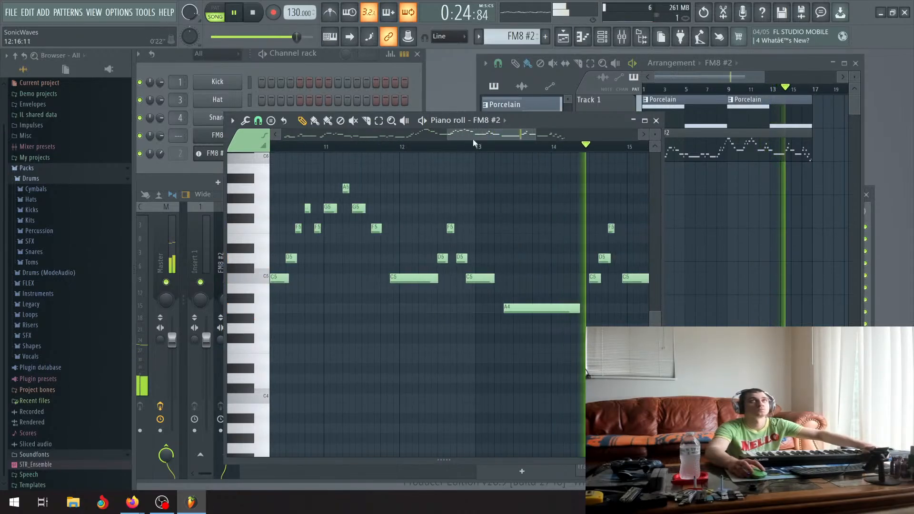
pyautogui.moveTo(473, 139); pyautogui.dragTo(516, 137)
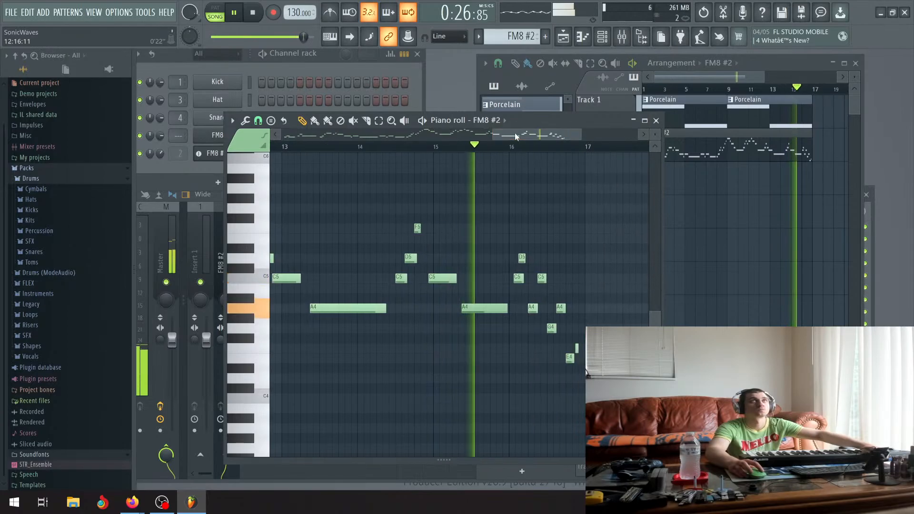
pyautogui.scroll(5, 455, 277)
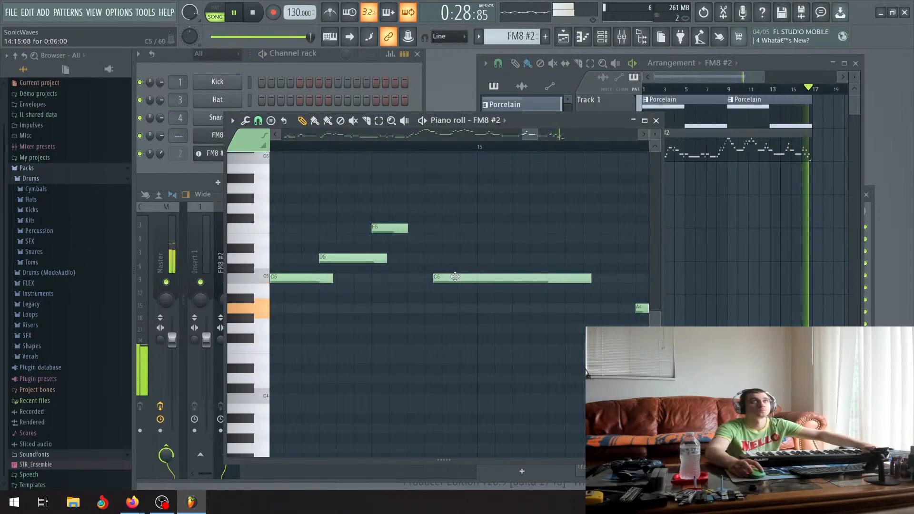
pyautogui.click(250, 121)
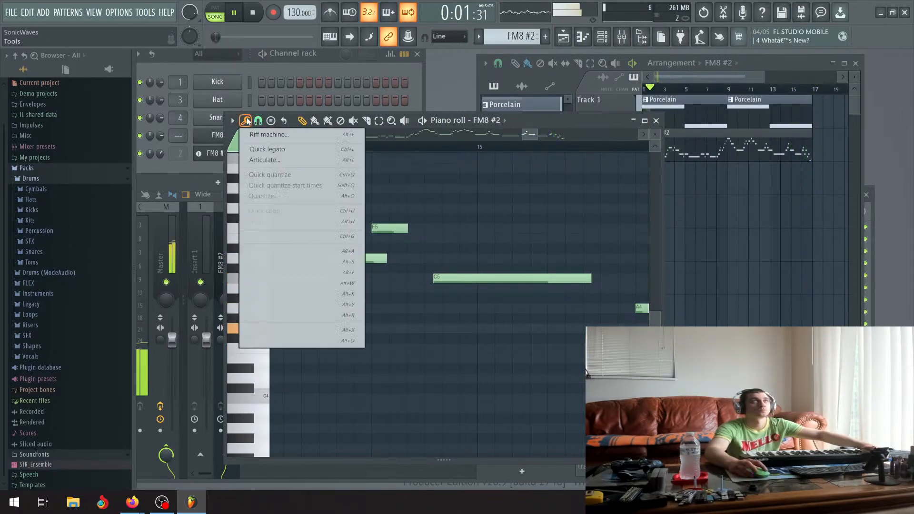
pyautogui.click(266, 197)
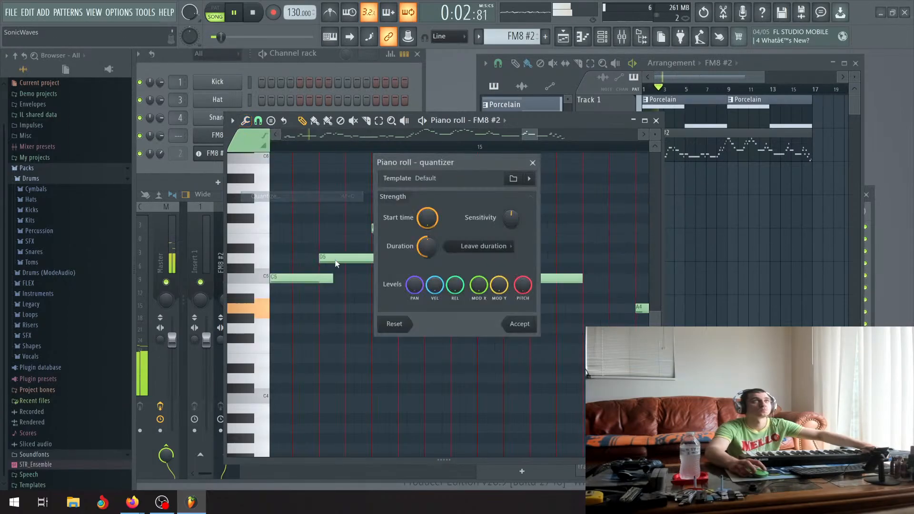
pyautogui.click(518, 324)
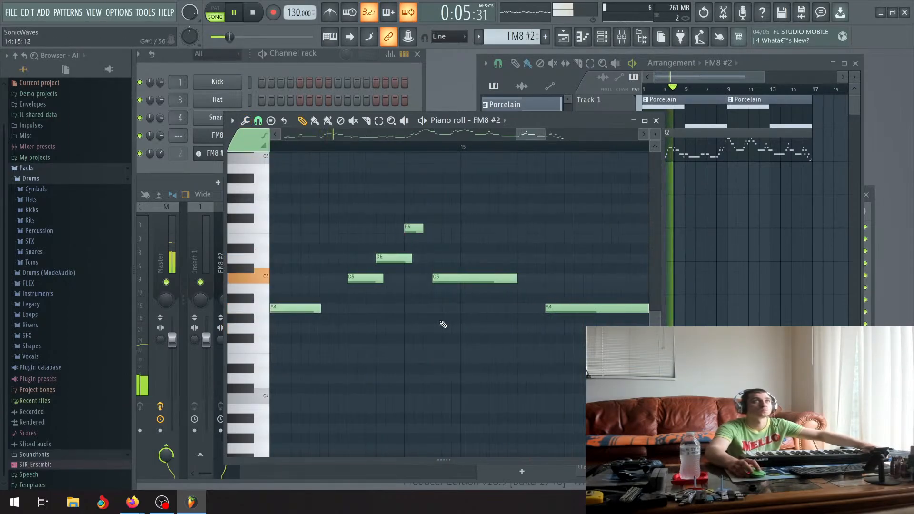
pyautogui.moveTo(428, 229); pyautogui.dragTo(435, 229)
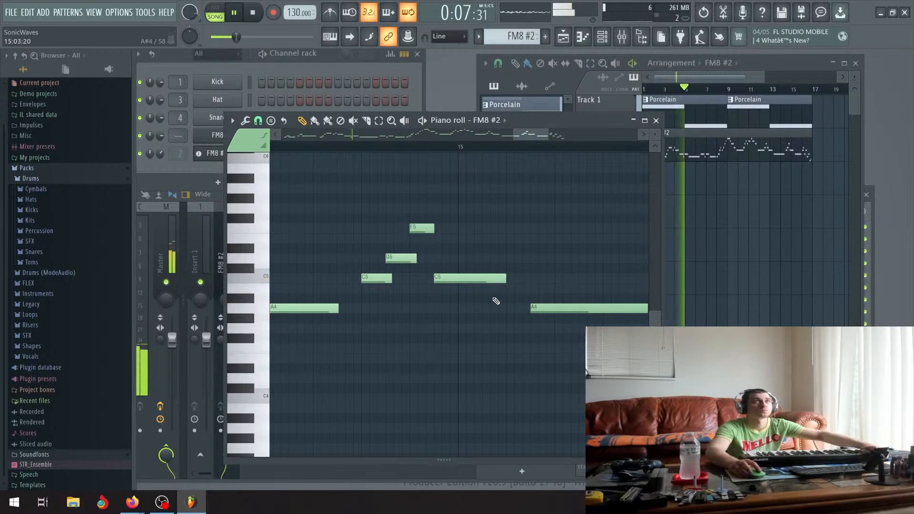
pyautogui.scroll(-2, 466, 228)
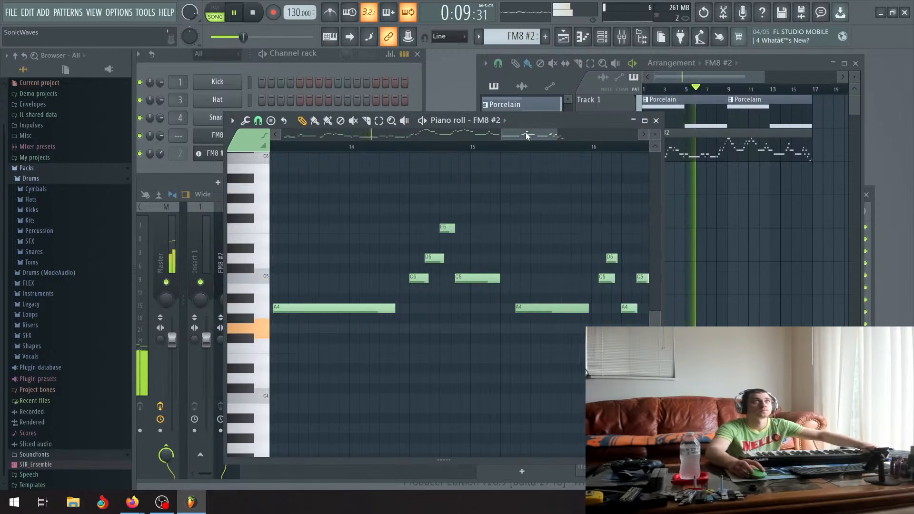
# Move the C5 note just after bar 16 onto the bar line and set the last two notes before bar 17 to F4 and G4.
pyautogui.scroll(4, 443, 295)
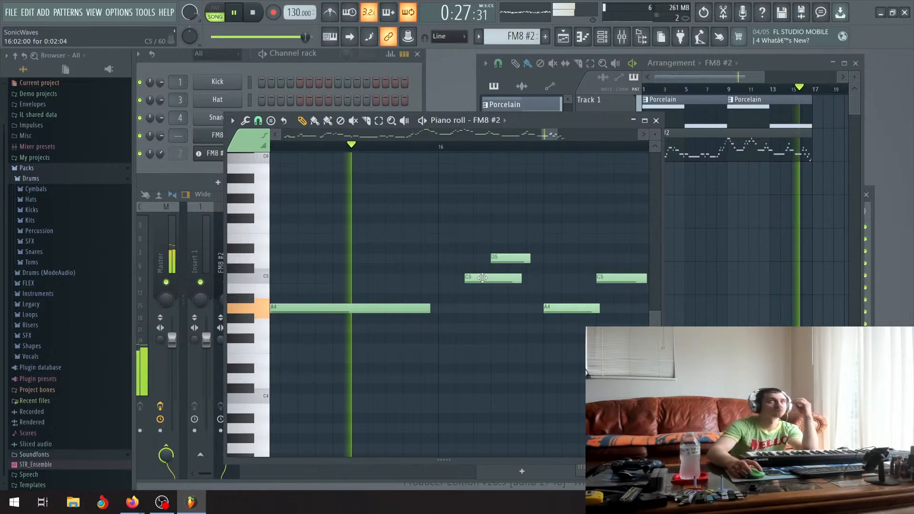
pyautogui.click(236, 14)
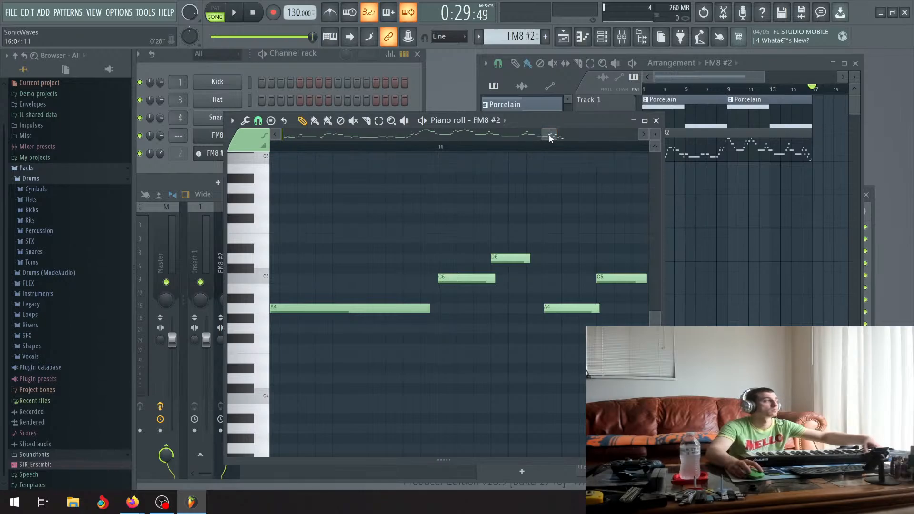
pyautogui.moveTo(550, 134); pyautogui.dragTo(557, 137)
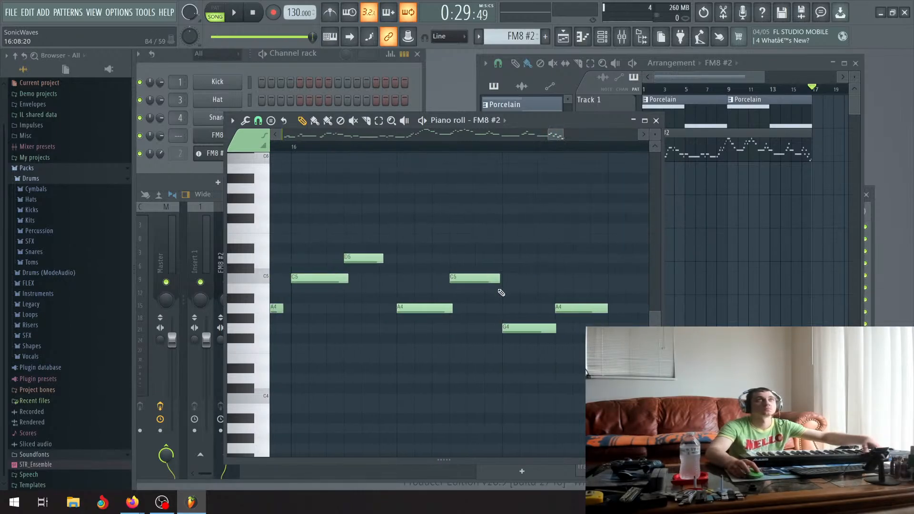
pyautogui.scroll(-2, 501, 293)
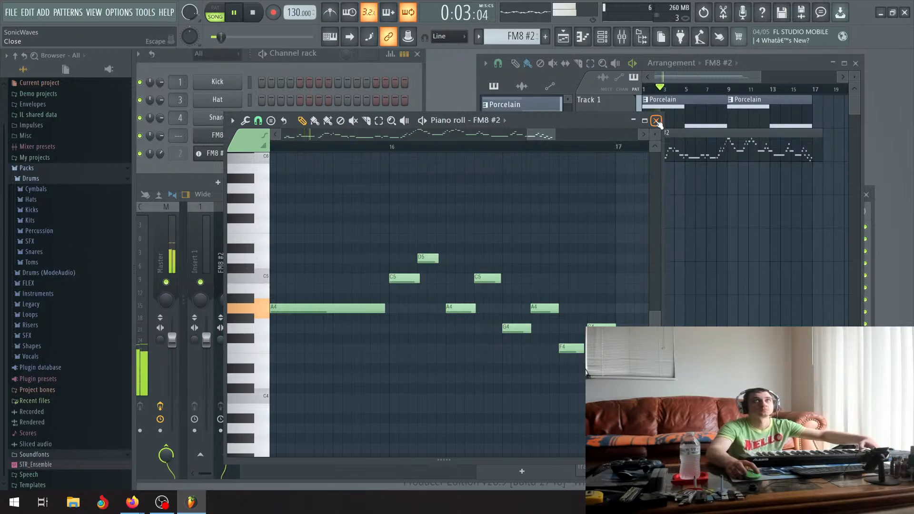
# Play the melody through and shorten its final G4 note so the FM8 #2 clip spans 16 bars.
pyautogui.scroll(-5, 409, 275)
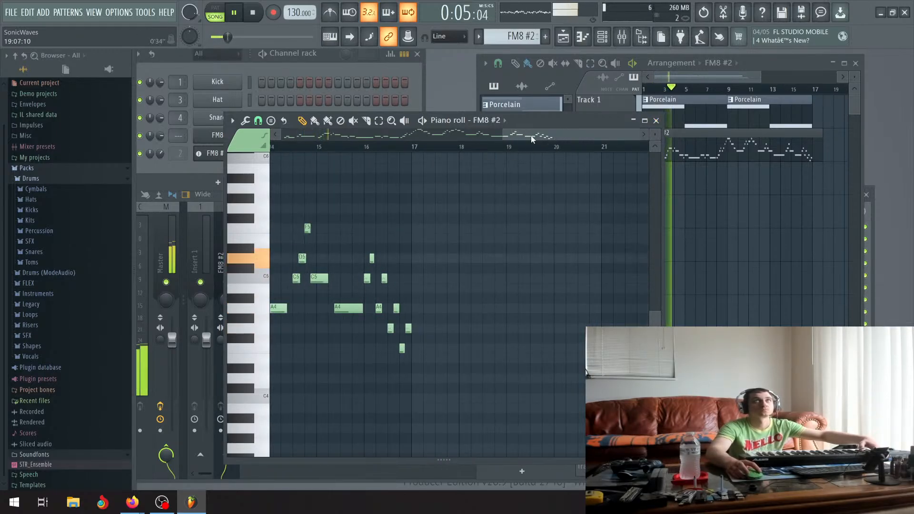
pyautogui.moveTo(508, 137); pyautogui.dragTo(357, 140)
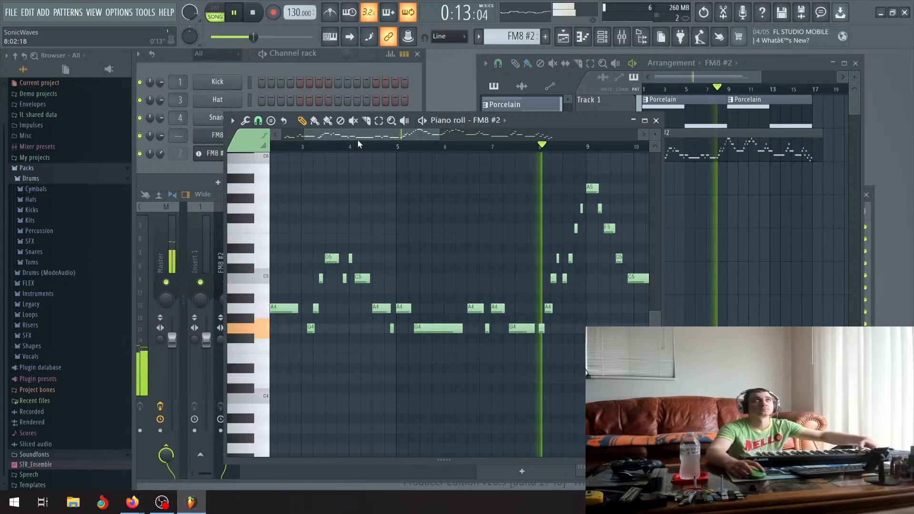
pyautogui.moveTo(354, 137); pyautogui.dragTo(514, 133)
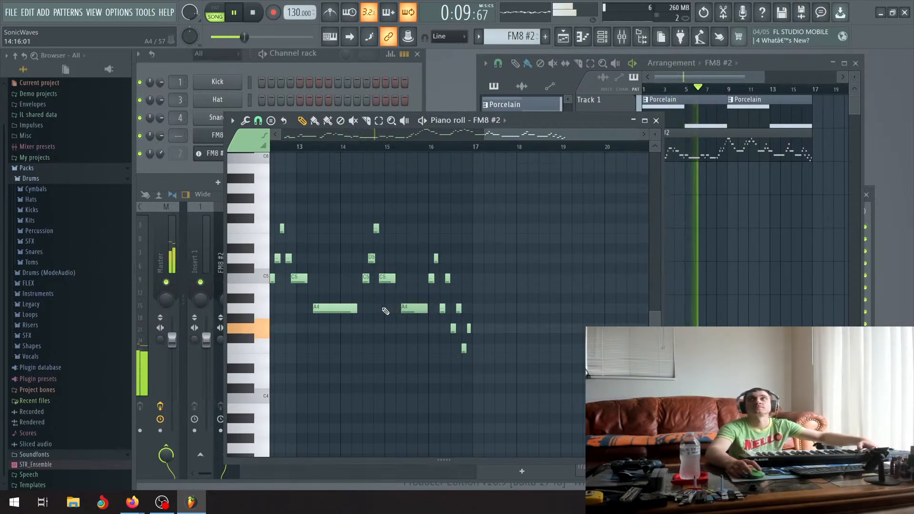
# Replay the melody from bar 10 and examine the note timing in the bars leading up to bar 13.
pyautogui.scroll(-4, 364, 317)
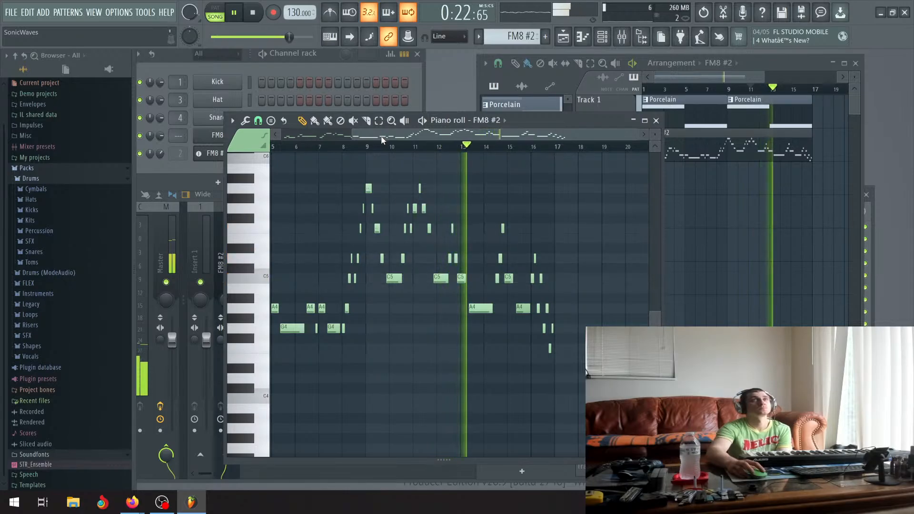
pyautogui.click(390, 149)
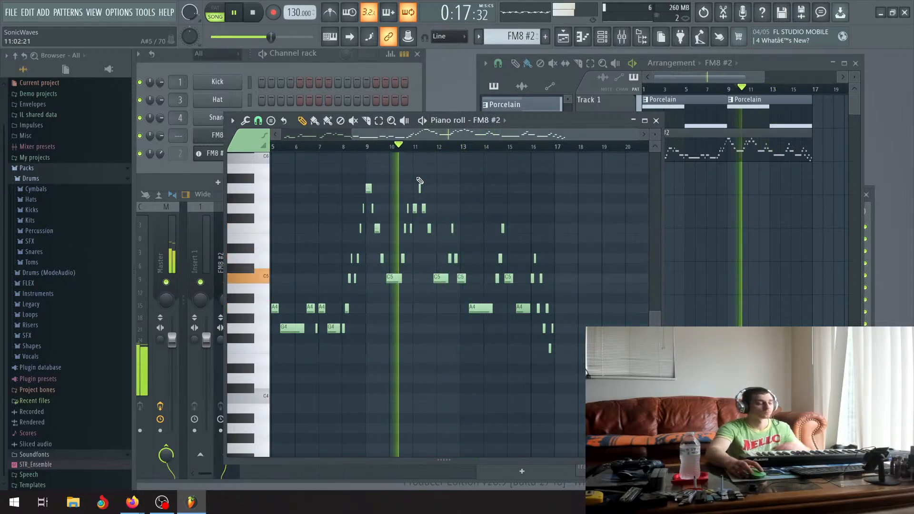
pyautogui.scroll(6, 457, 272)
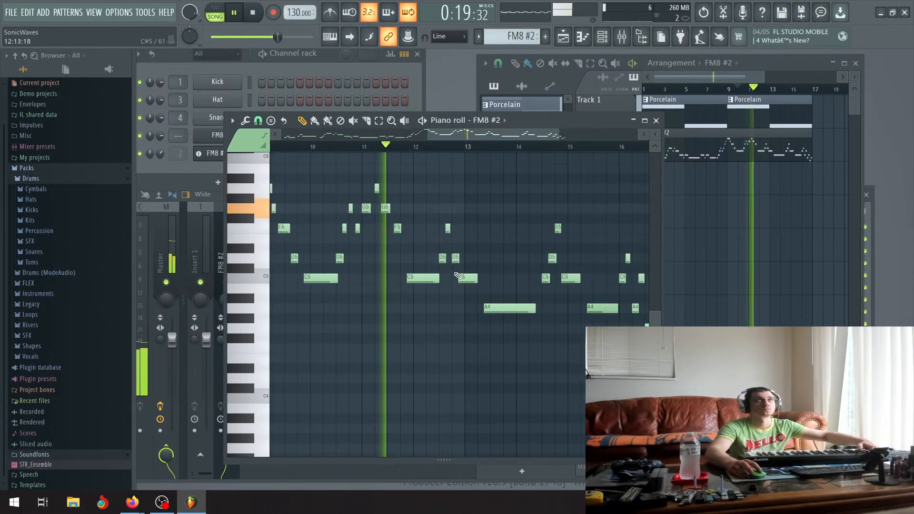
pyautogui.scroll(3, 446, 261)
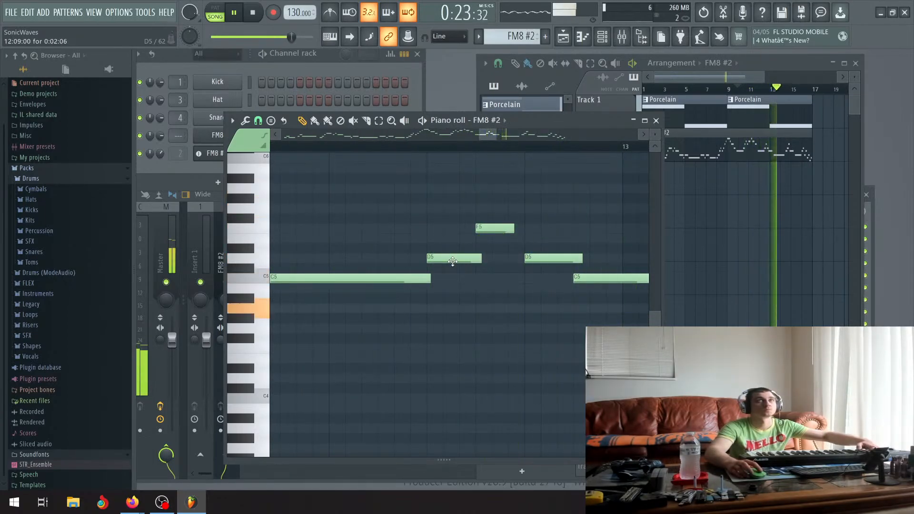
pyautogui.scroll(-4, 453, 261)
pyautogui.scroll(-6, 453, 261)
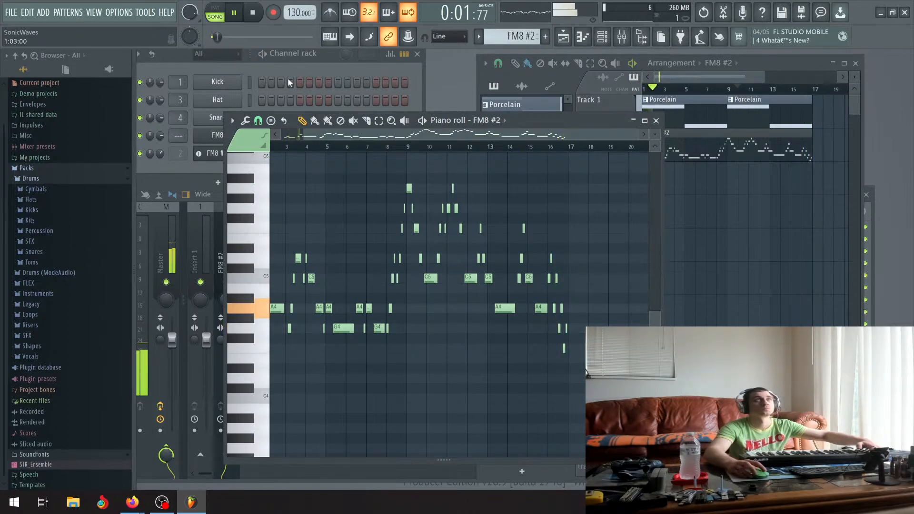
# Close the FM8 #2 piano roll and play the opening bars of the Porcelain and FM8 #2 clips together.
pyautogui.click(234, 12)
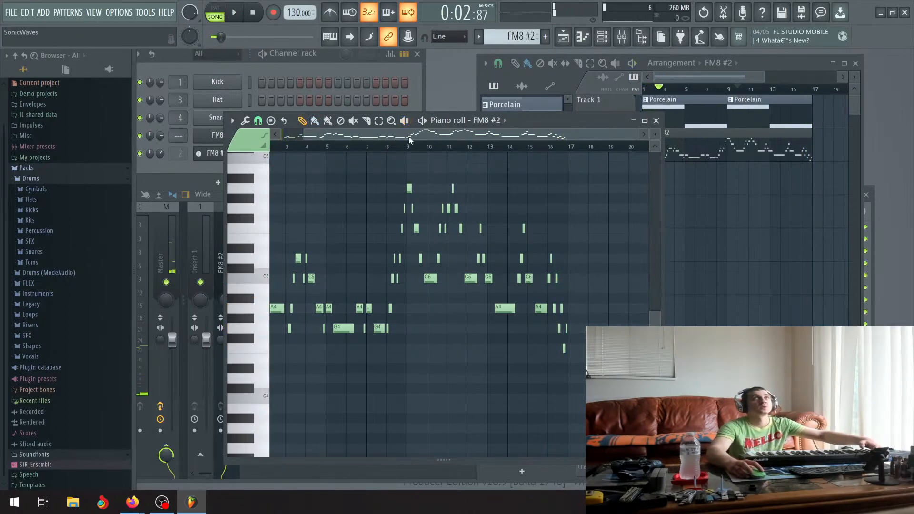
pyautogui.hscroll(-2, 409, 139)
pyautogui.click(656, 120)
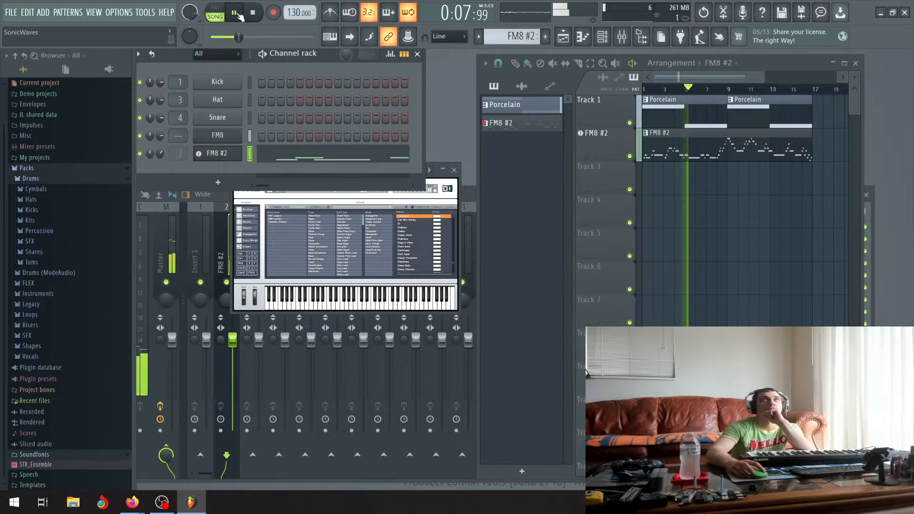
pyautogui.click(237, 14)
# Rename the FM8 #2 pattern as Grumpy.
pyautogui.rightClick(517, 125)
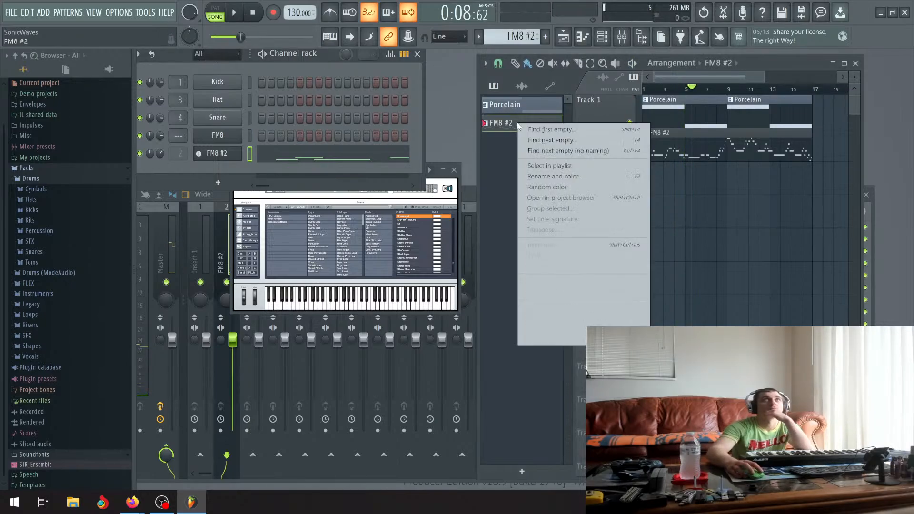
pyautogui.click(562, 177)
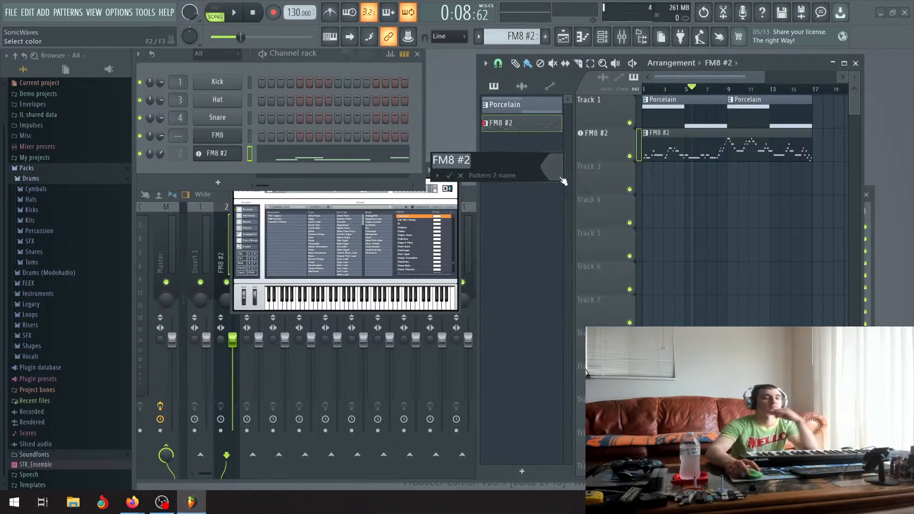
pyautogui.write('Gr')
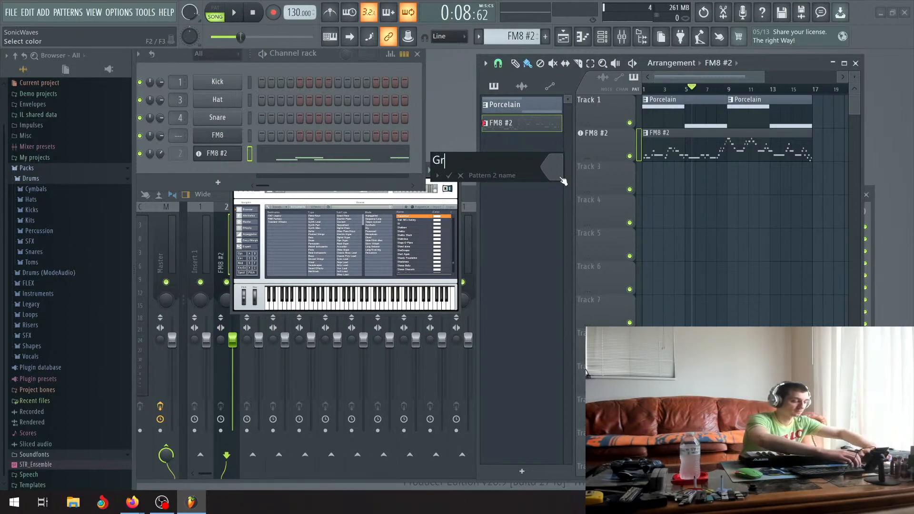
pyautogui.write('umpy')
pyautogui.press('Return')
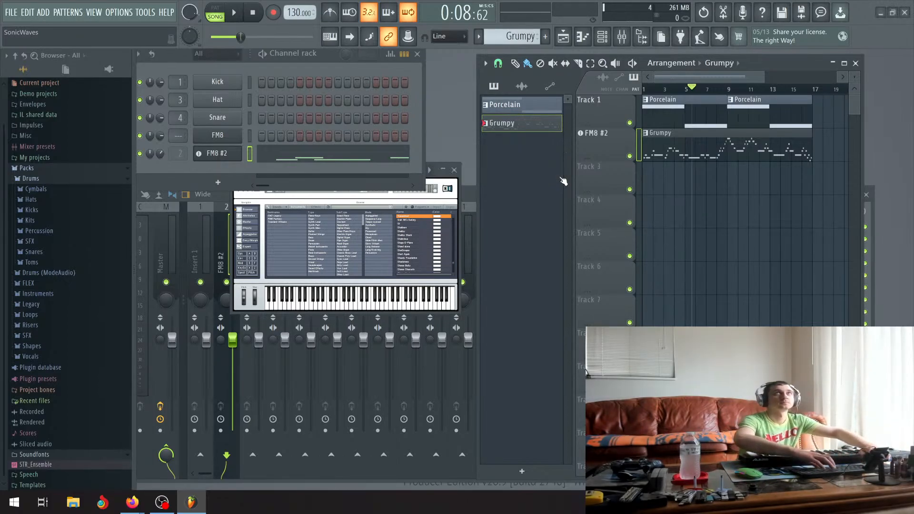
# Assign random colors to the Grumpy pattern until it turns purple.
pyautogui.rightClick(518, 127)
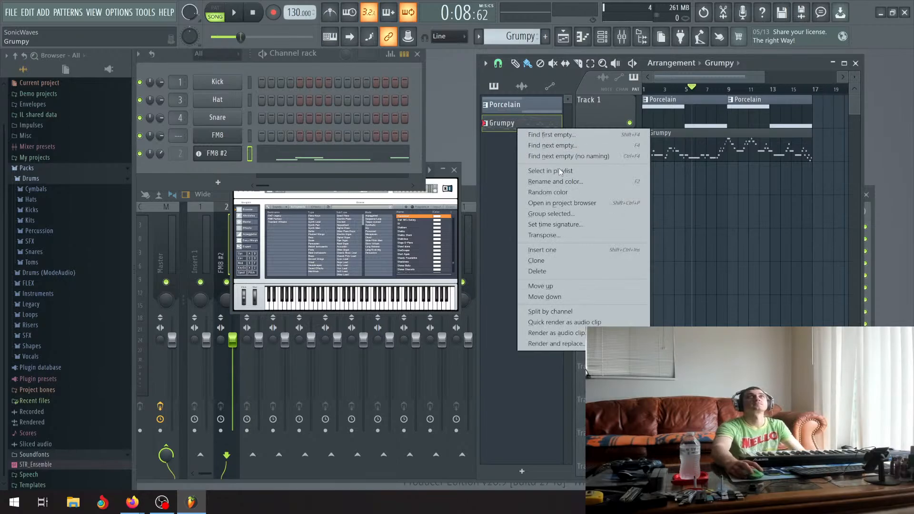
pyautogui.click(566, 192)
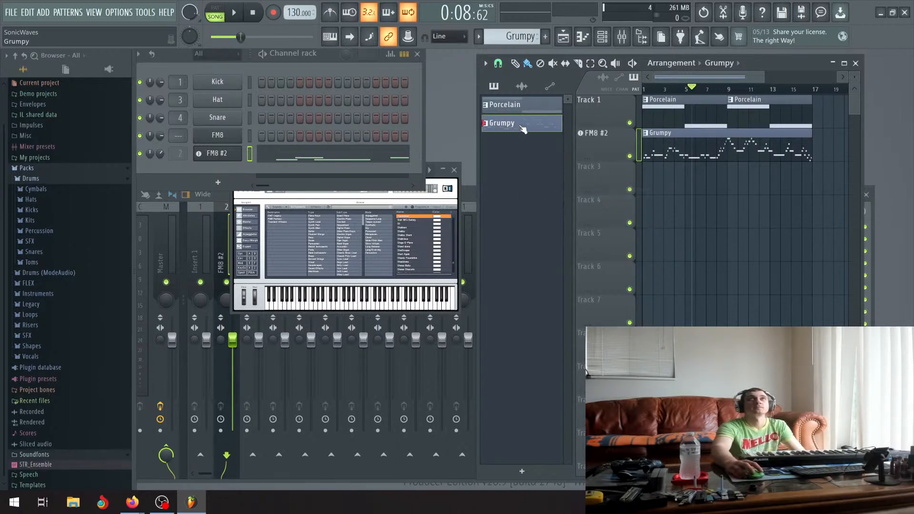
pyautogui.rightClick(522, 126)
pyautogui.click(550, 188)
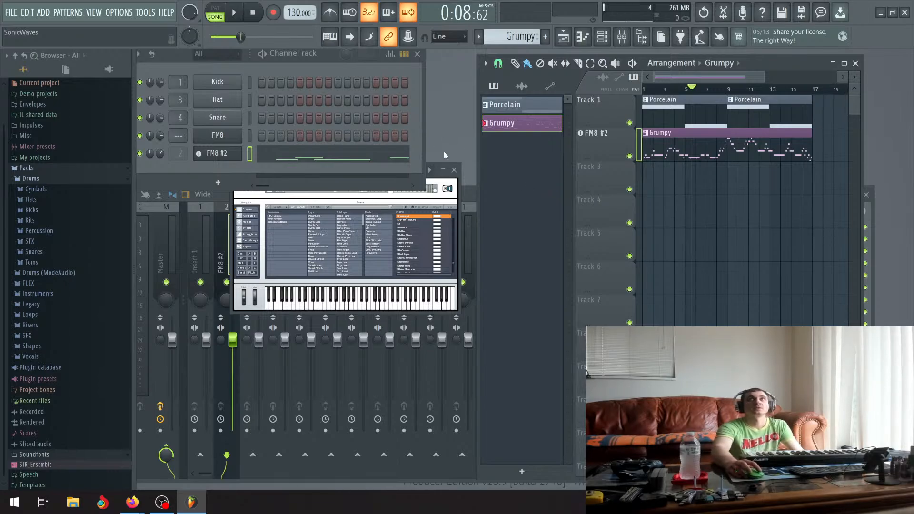
# Close the FM8 plugin window and play the opening bars of the Porcelain and Grumpy clips.
pyautogui.click(455, 171)
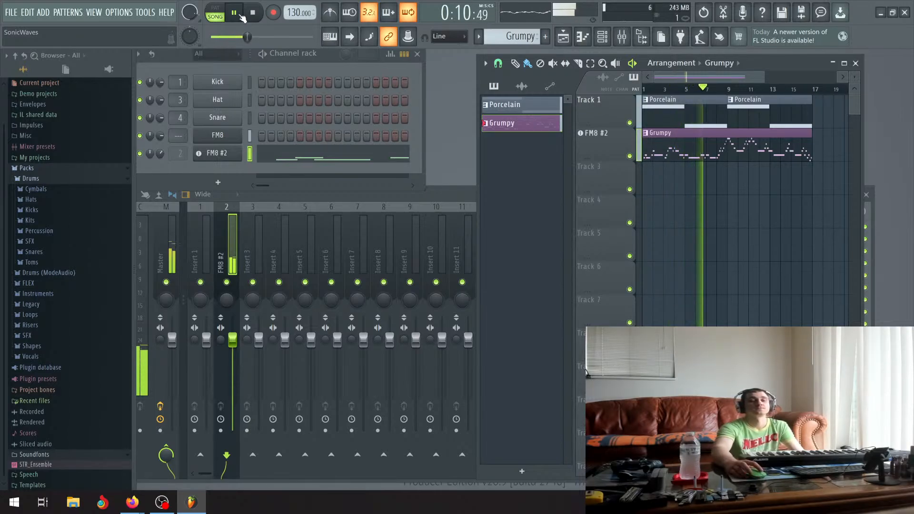
pyautogui.click(256, 14)
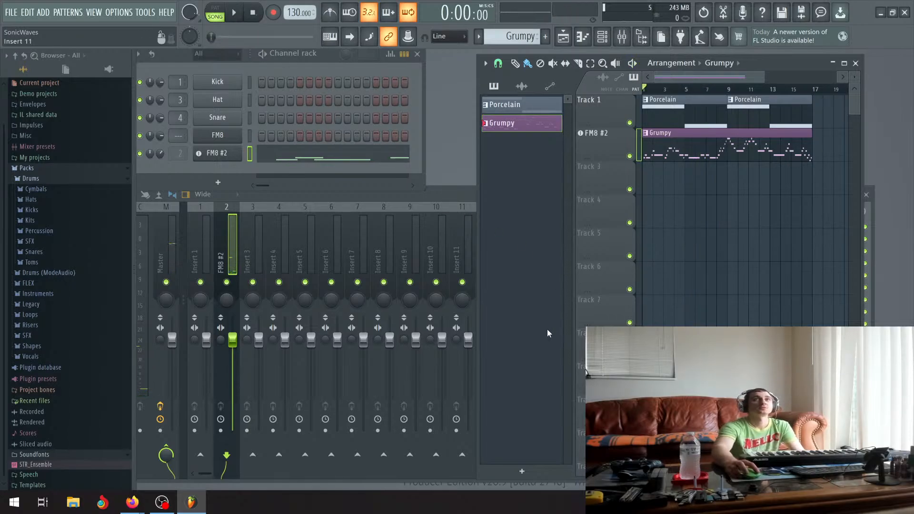
# Create a pattern named Drums with a random color and place its clip at bar 1 of Track 3.
pyautogui.click(528, 473)
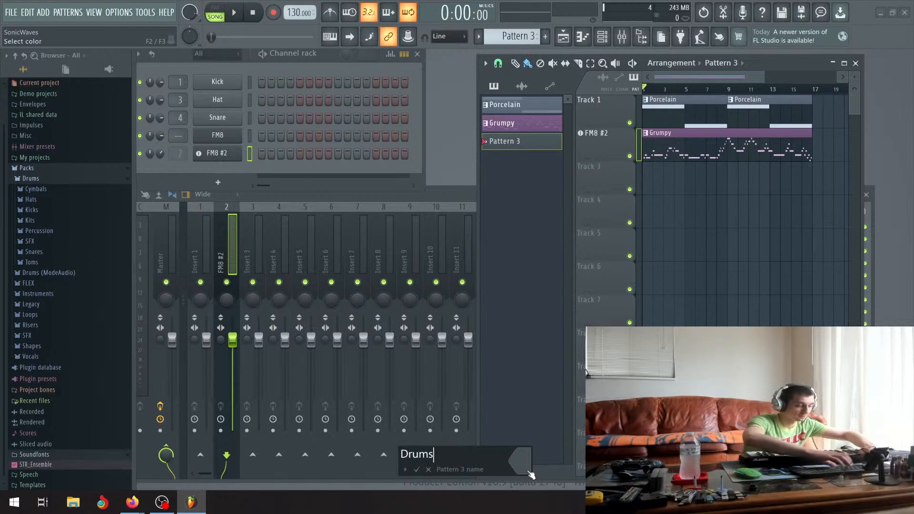
pyautogui.press('Return')
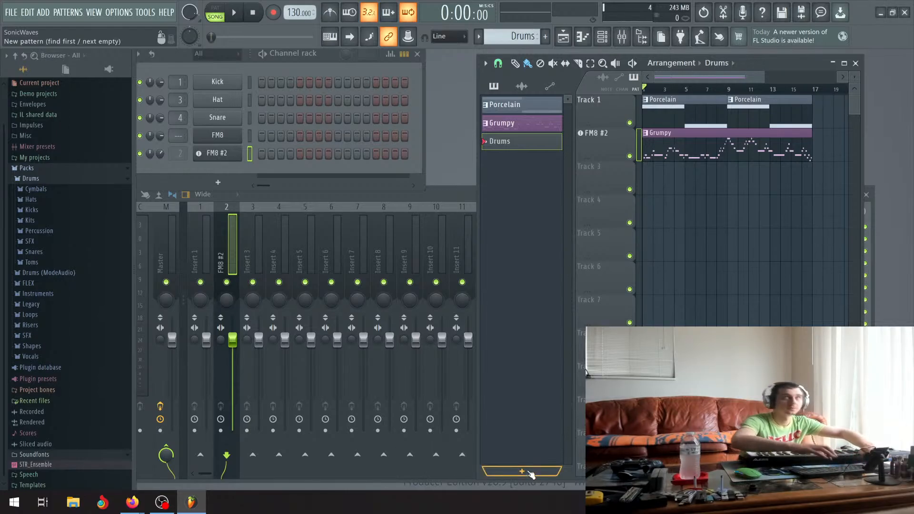
pyautogui.rightClick(516, 147)
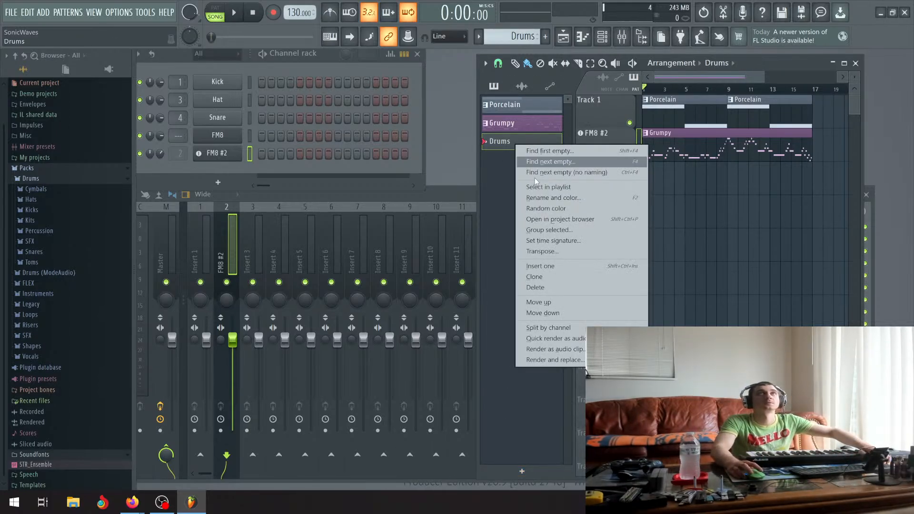
pyautogui.click(565, 209)
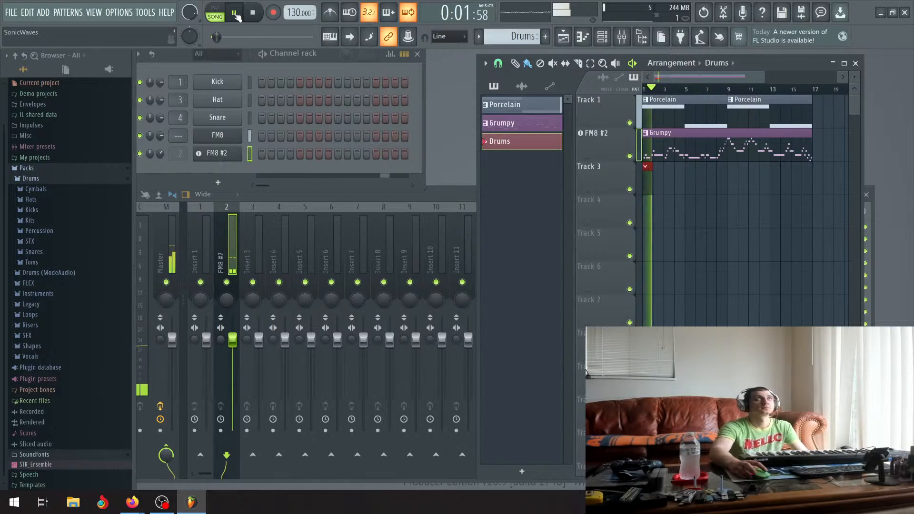
pyautogui.click(236, 15)
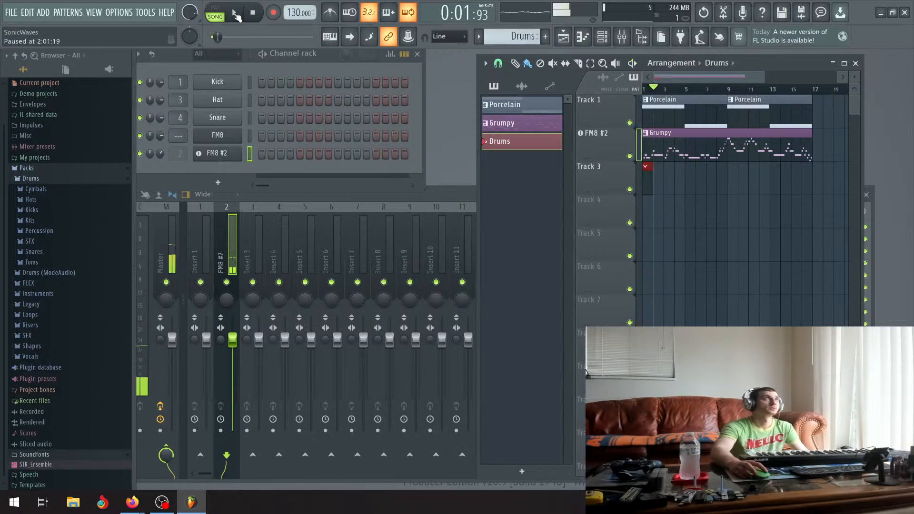
# Program the Drums pattern with Kick on step 1, Snare on step 9 and Hat on steps 3, 5, 7, 11, 13 and 15.
pyautogui.click(261, 82)
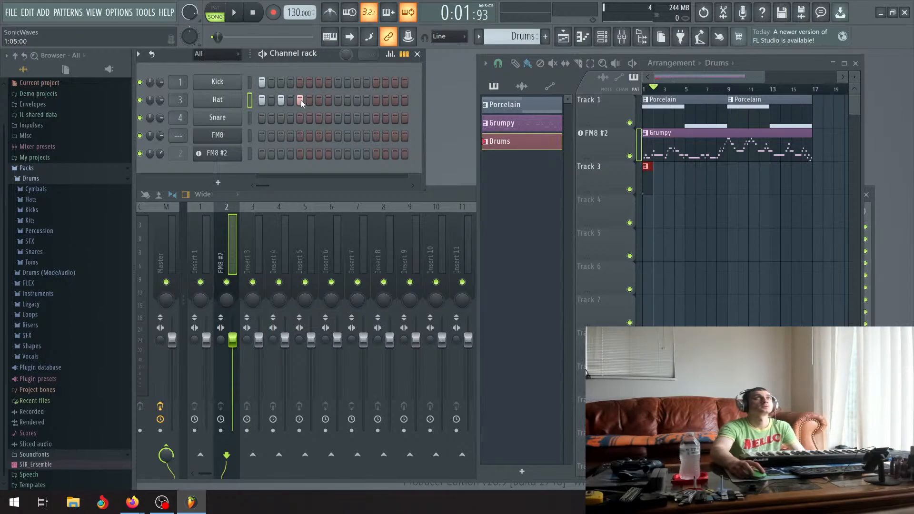
pyautogui.click(320, 100)
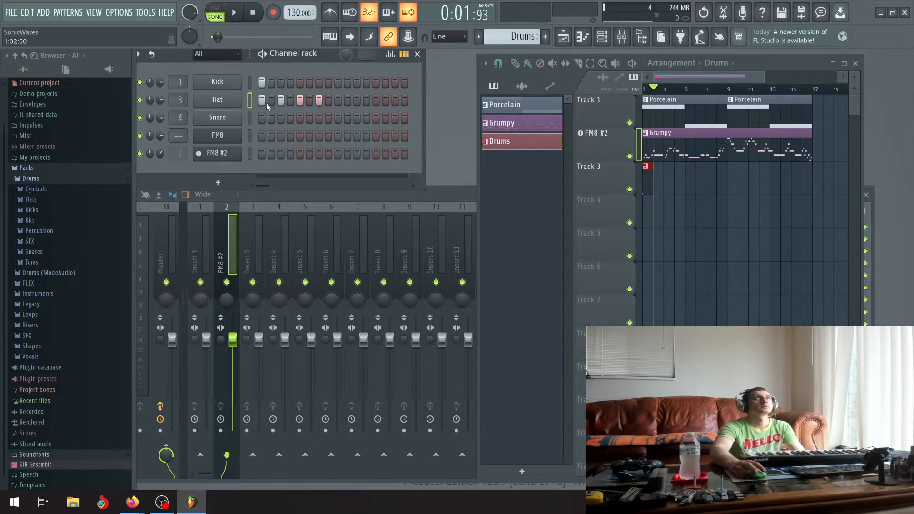
pyautogui.click(338, 118)
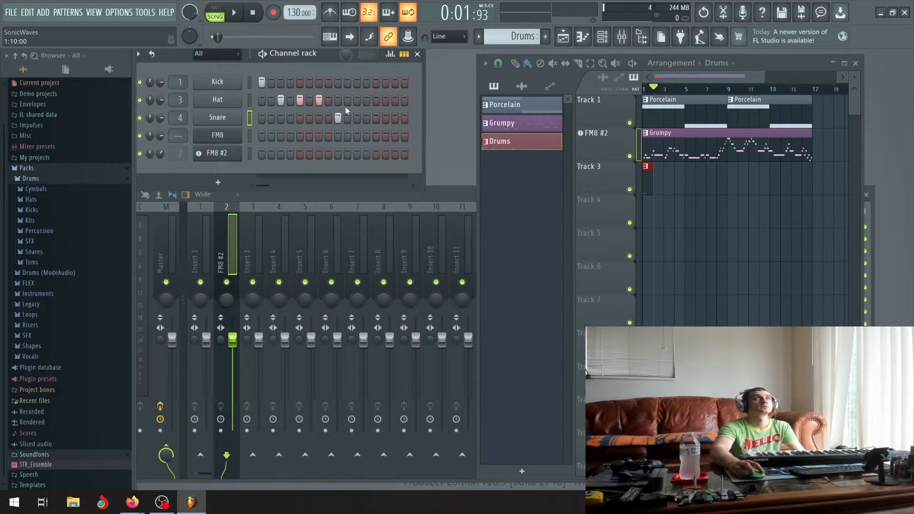
pyautogui.click(356, 101)
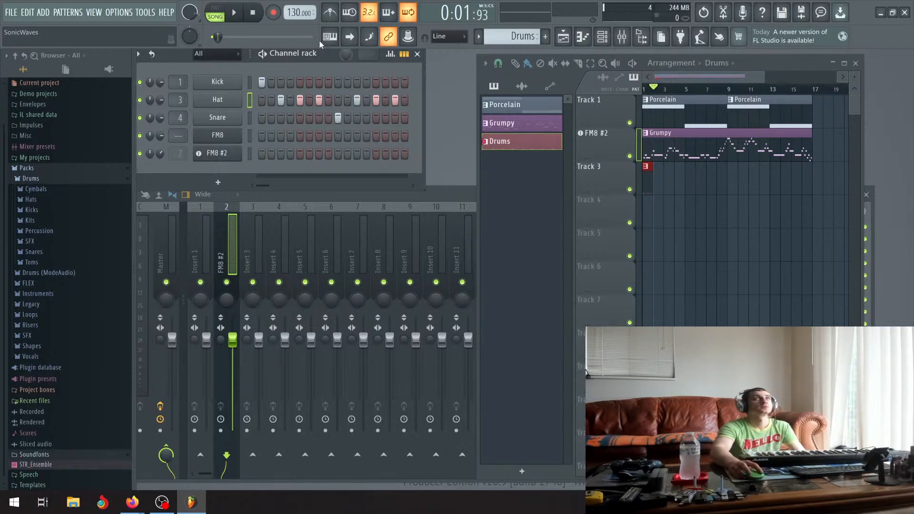
# Duplicate the Drums clip along Track 3 to fill bars 1 to 4, and play the opening bars.
pyautogui.click(650, 179)
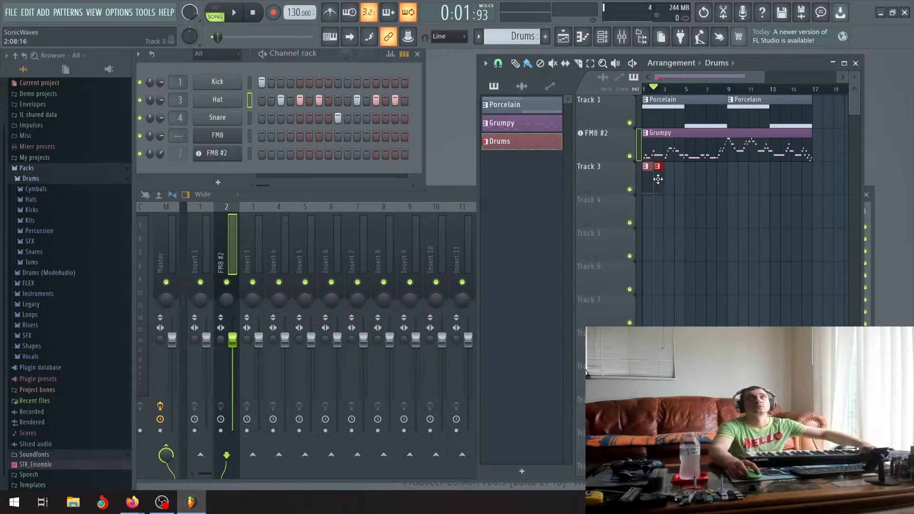
pyautogui.scroll(6, 658, 179)
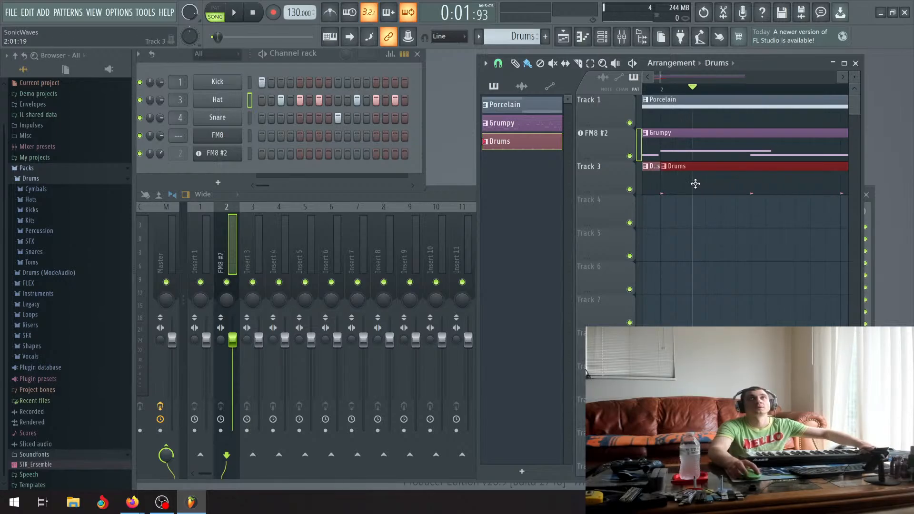
pyautogui.scroll(-4, 695, 184)
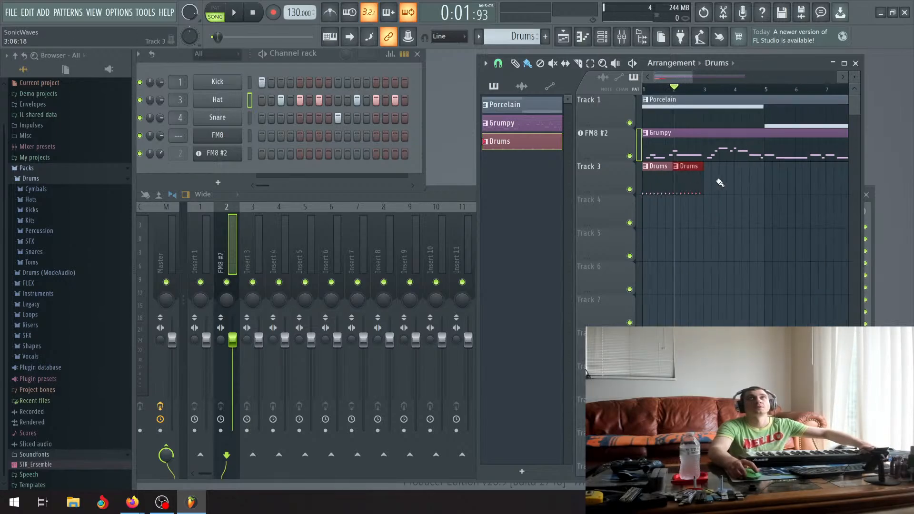
pyautogui.moveTo(718, 180)
pyautogui.mouseDown()
pyautogui.moveTo(642, 186)
pyautogui.moveTo(733, 183)
pyautogui.mouseUp()
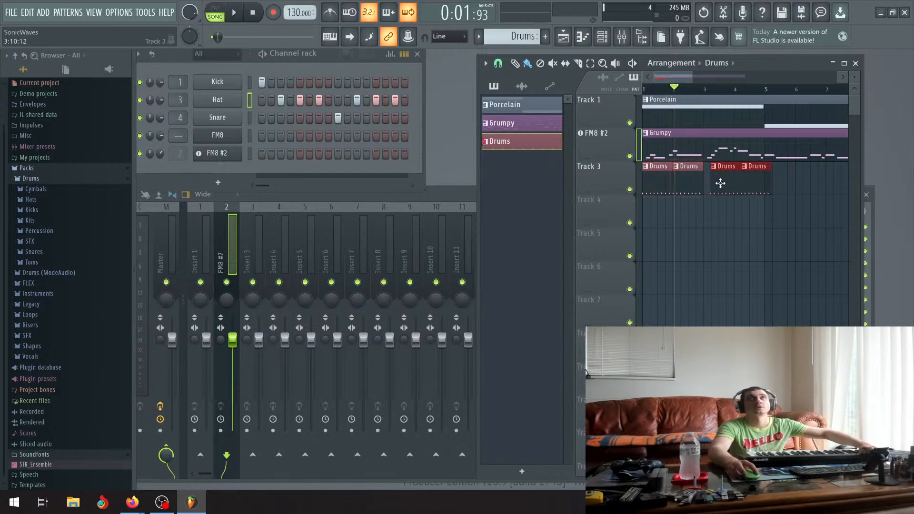
pyautogui.scroll(4, 705, 181)
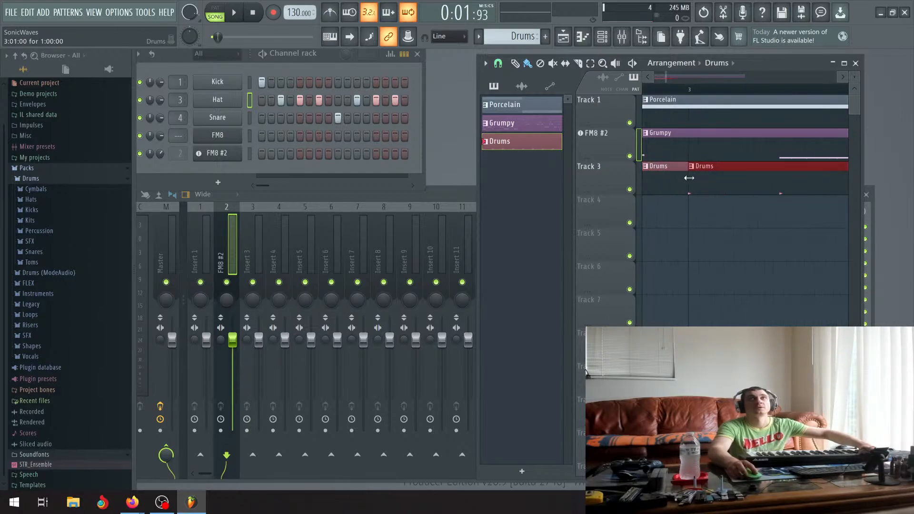
pyautogui.scroll(-5, 682, 183)
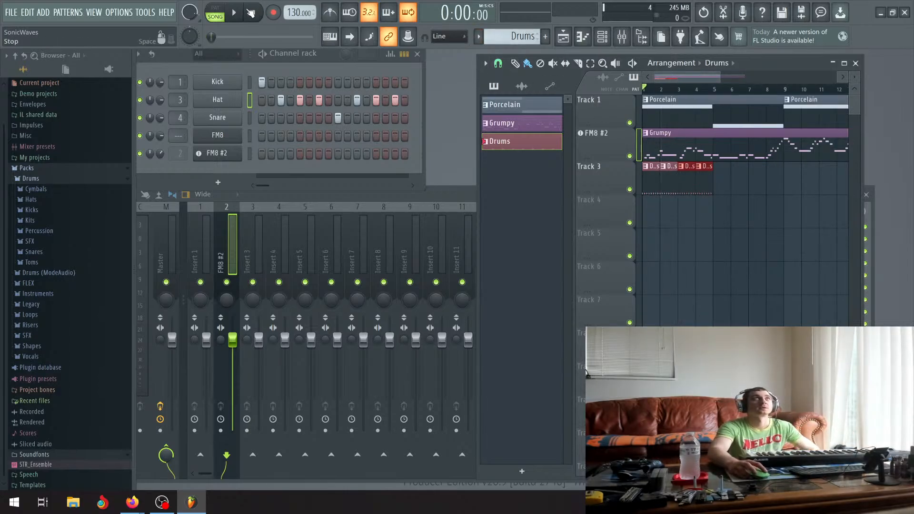
pyautogui.press('space')
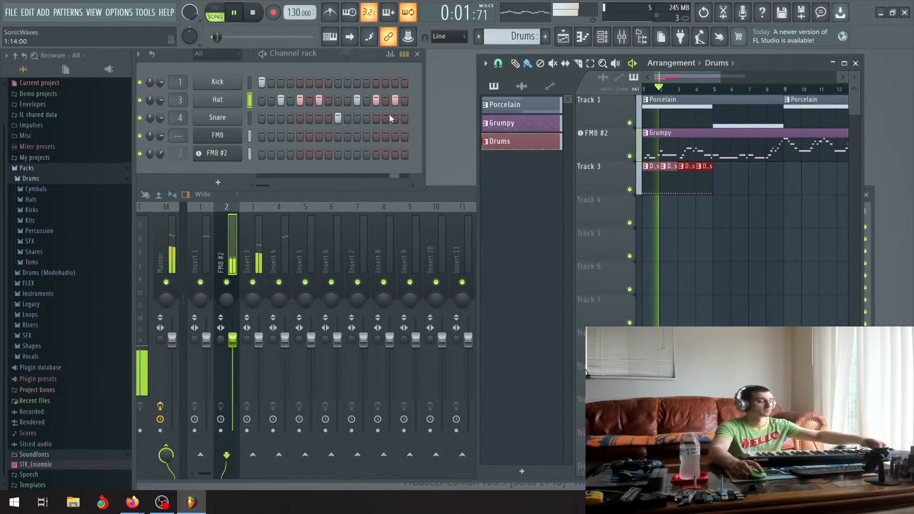
pyautogui.click(233, 14)
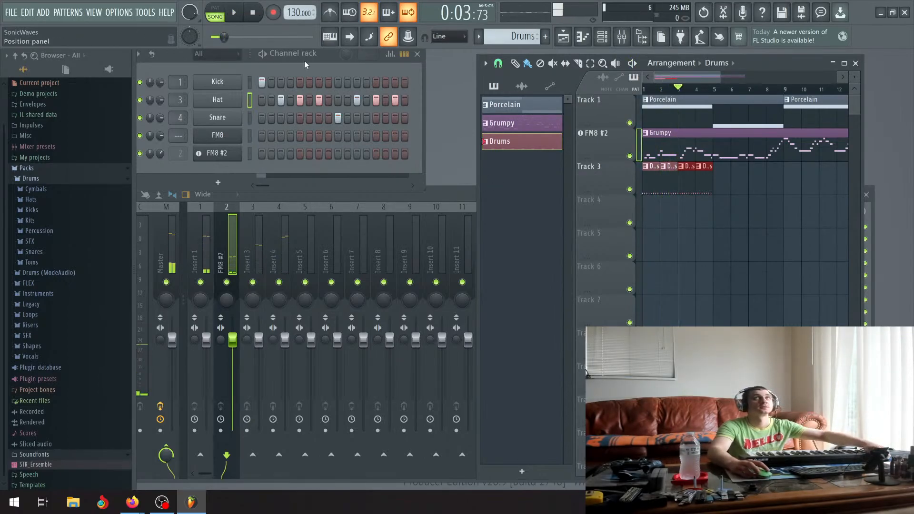
# Make the Drums clip in bar 2 of Track 3 unique and give its new pattern a random color.
pyautogui.keyDown('ctrl'); pyautogui.scroll(4, 672, 175); pyautogui.keyUp('ctrl')
pyautogui.click(662, 168)
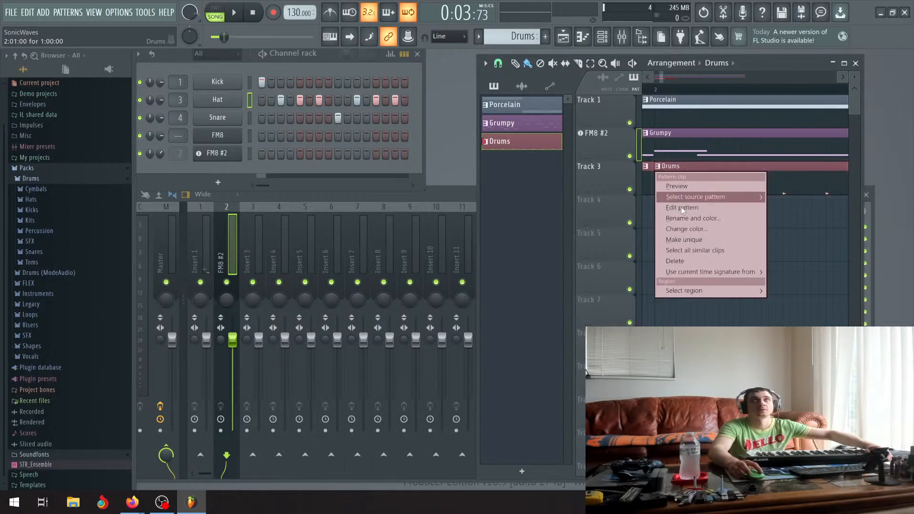
pyautogui.click(710, 240)
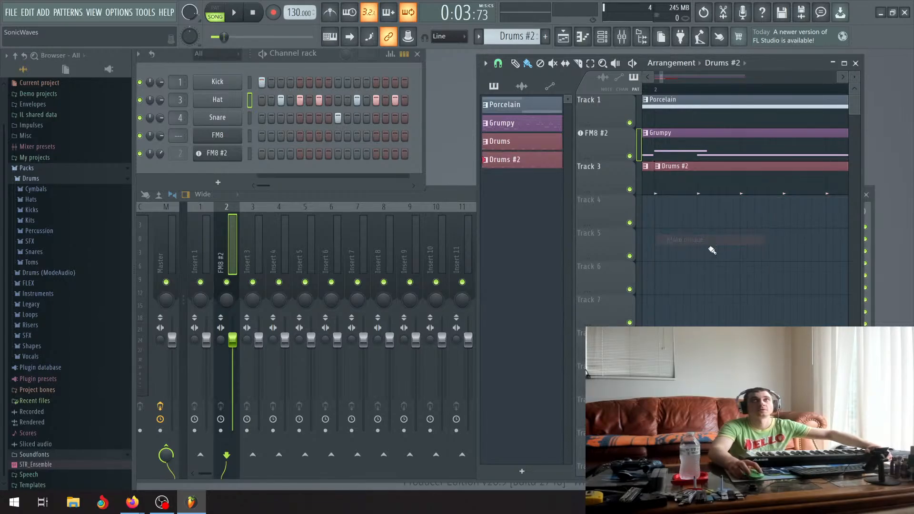
pyautogui.rightClick(510, 162)
pyautogui.click(529, 235)
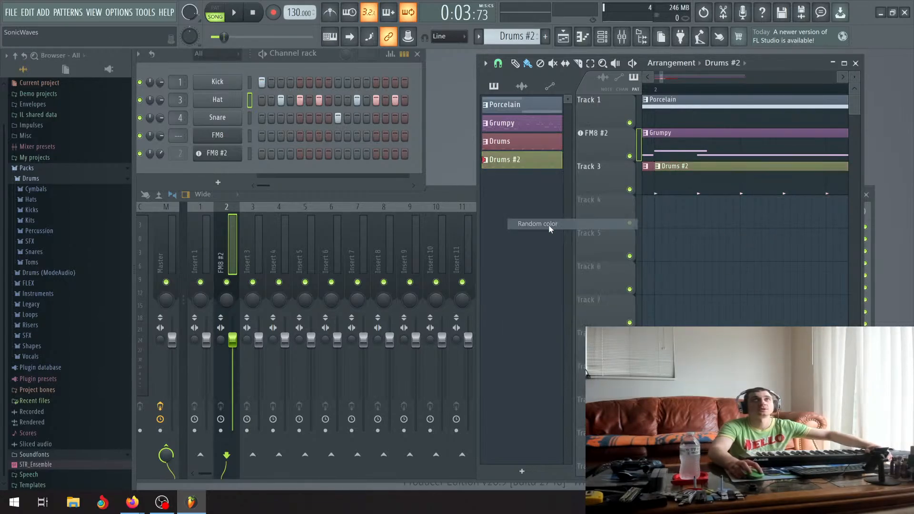
# Add a kick on step 3 of the Drums #2 pattern and play the arrangement from the start.
pyautogui.click(281, 82)
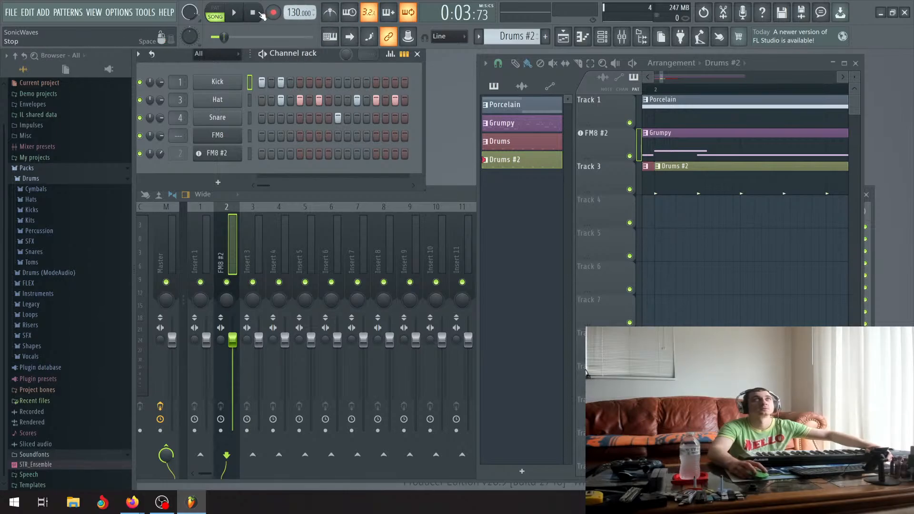
pyautogui.scroll(3, 727, 206)
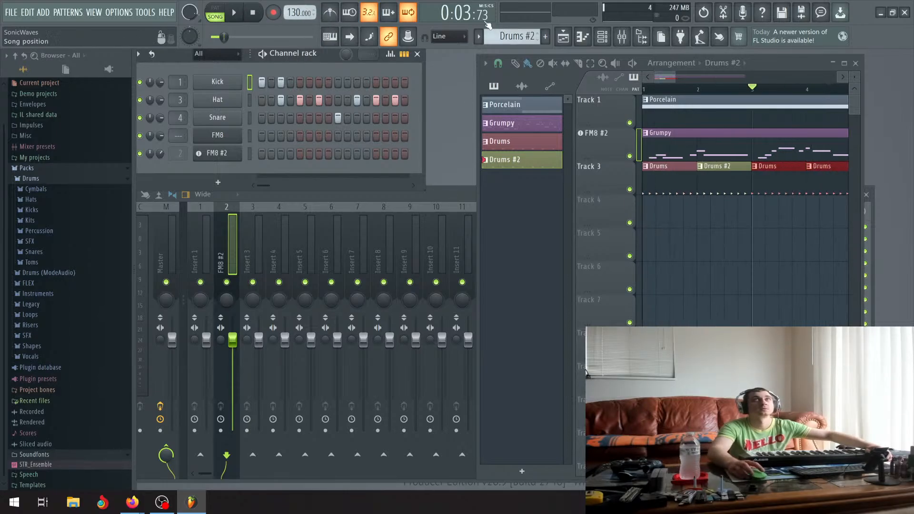
pyautogui.press('space')
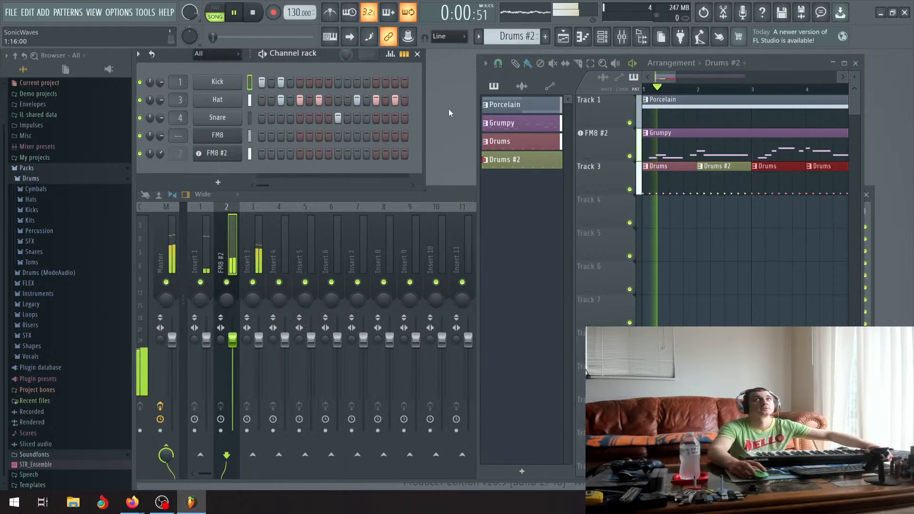
pyautogui.click(235, 15)
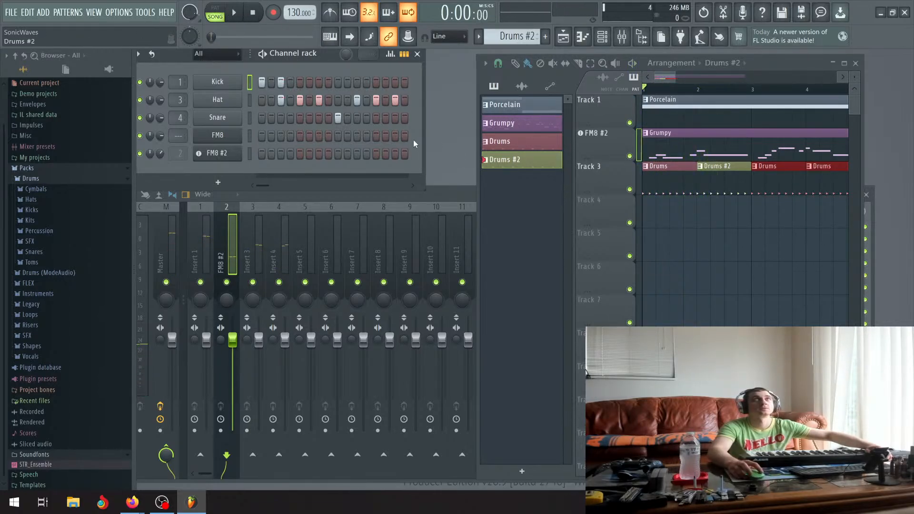
# Add a kick on step 15 of the Drums pattern and remove the step 3 kick from Drums #2.
pyautogui.click(524, 141)
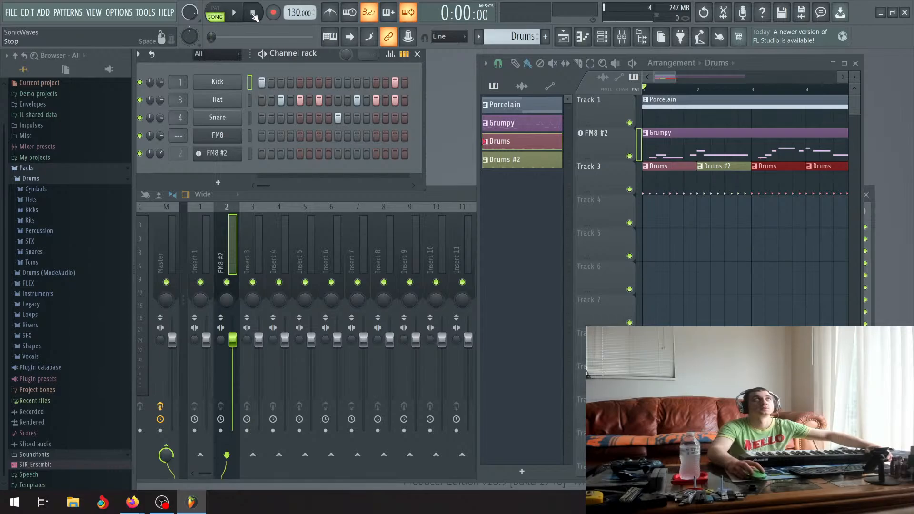
pyautogui.click(512, 164)
pyautogui.click(281, 82)
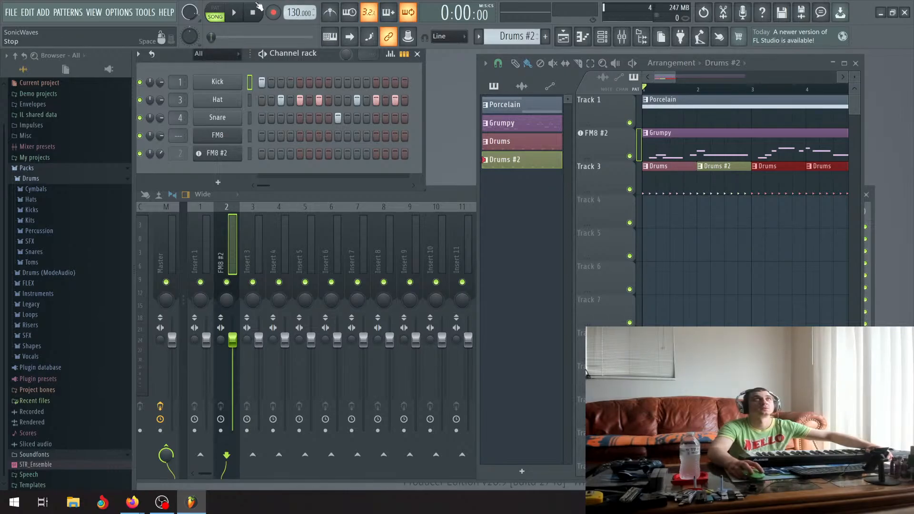
# Play the opening bars and replace the Drums clip in bar 4 of Track 3 with a copy of Drums #2.
pyautogui.click(239, 17)
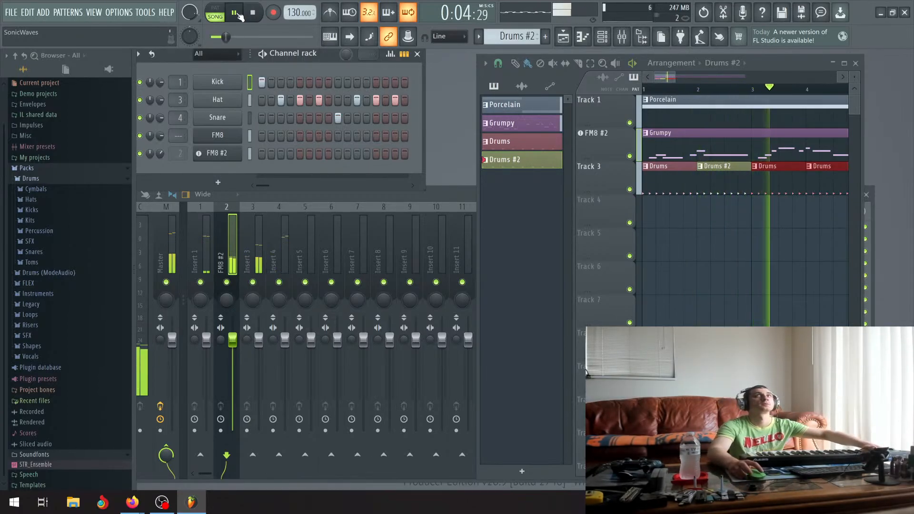
pyautogui.press('space')
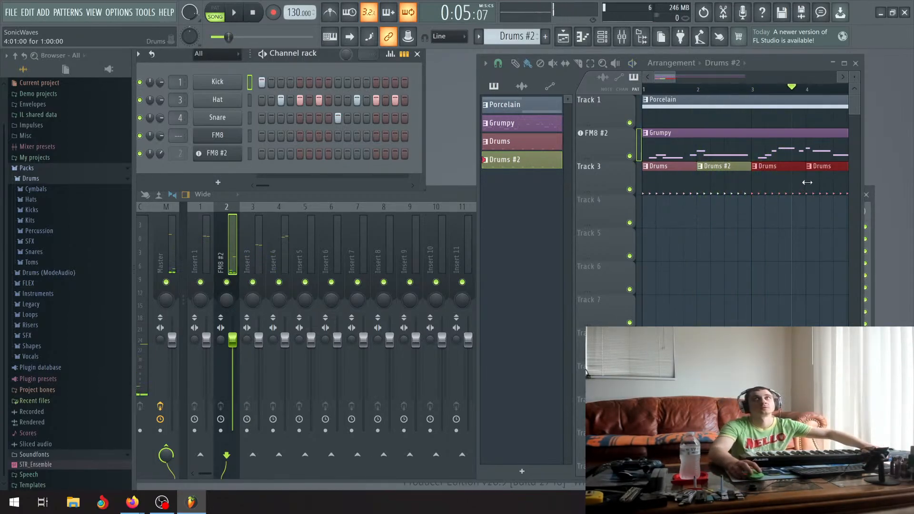
pyautogui.rightClick(822, 179)
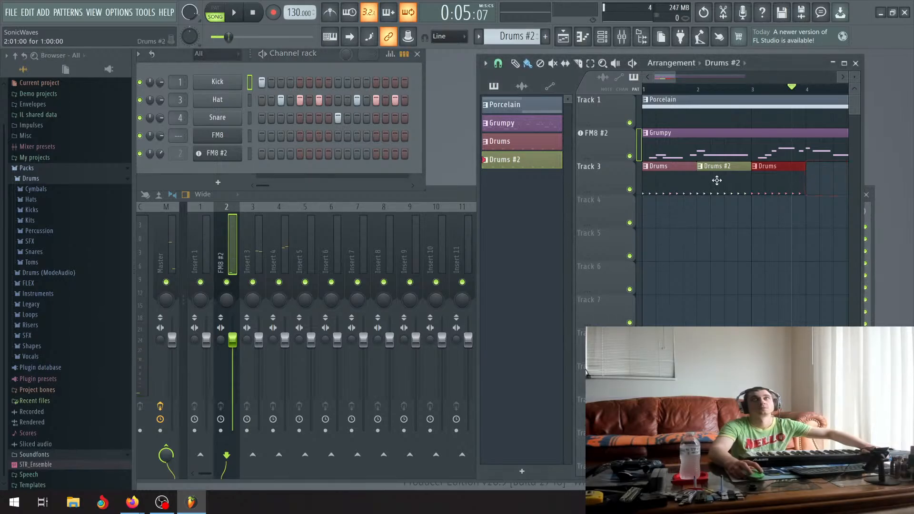
pyautogui.moveTo(716, 180); pyautogui.dragTo(833, 179)
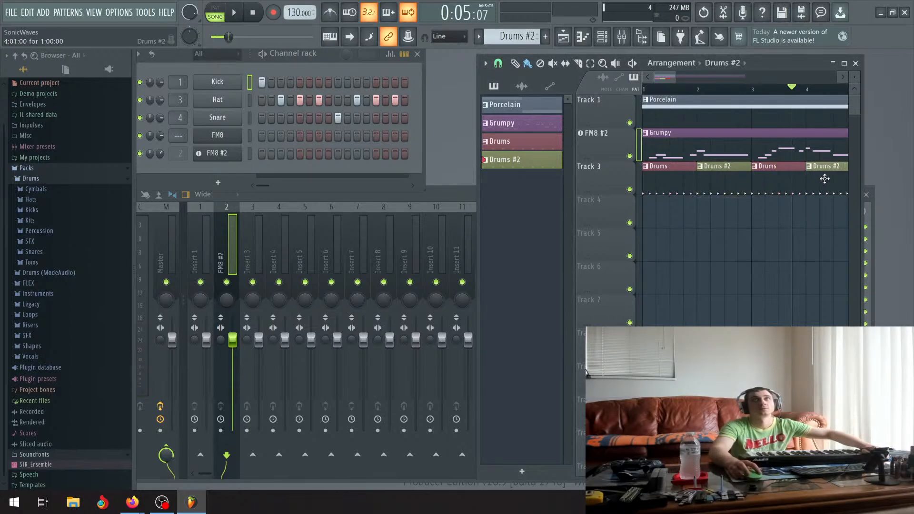
# Copy the four bars of alternating Drums and Drums #2 clips on Track 3 to bars 5–8.
pyautogui.scroll(4, 805, 175)
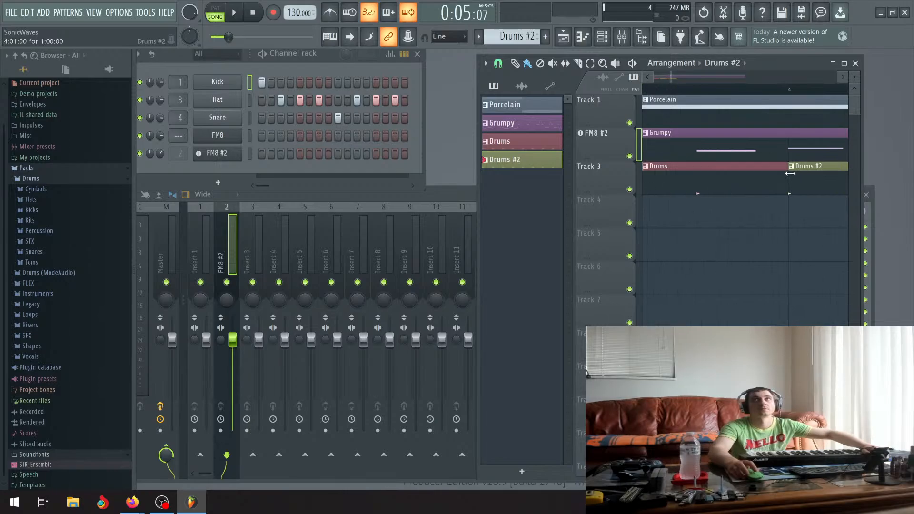
pyautogui.scroll(-5, 791, 174)
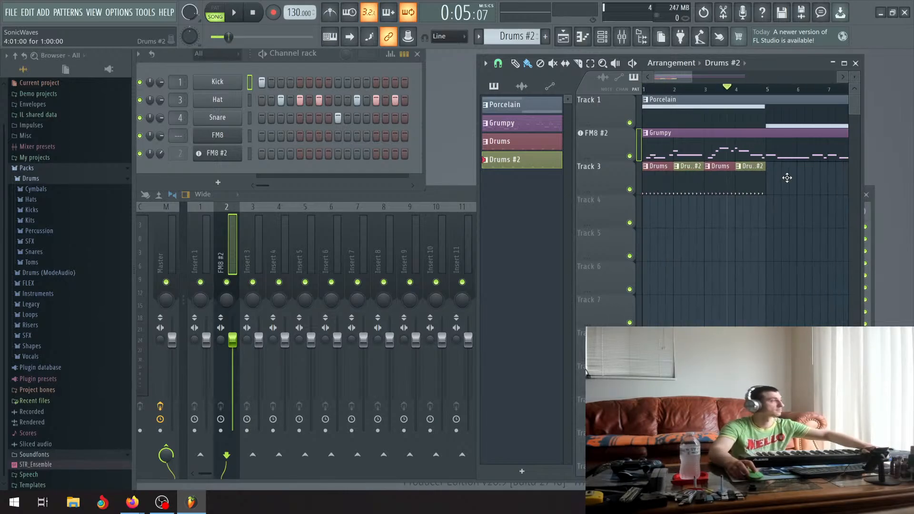
pyautogui.scroll(-1, 777, 195)
pyautogui.moveTo(757, 193); pyautogui.dragTo(745, 175)
pyautogui.scroll(4, 743, 174)
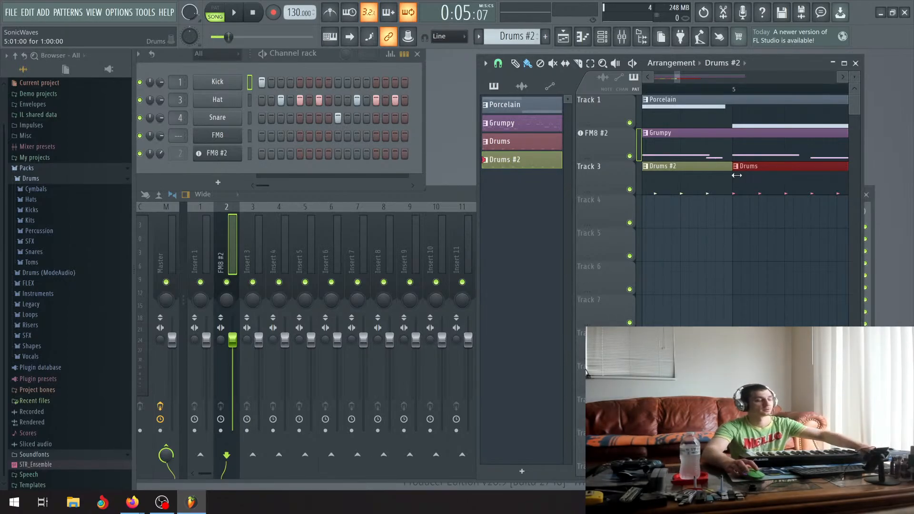
pyautogui.scroll(-3, 737, 176)
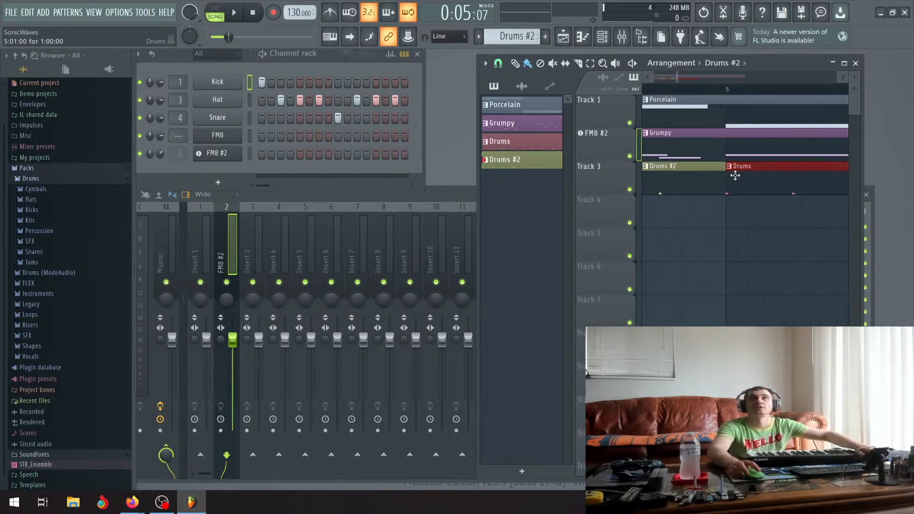
# Place a copy of the Drums and Drums #2 clip pair on Track 3, aligned to the start of bar 9.
pyautogui.scroll(-4, 738, 178)
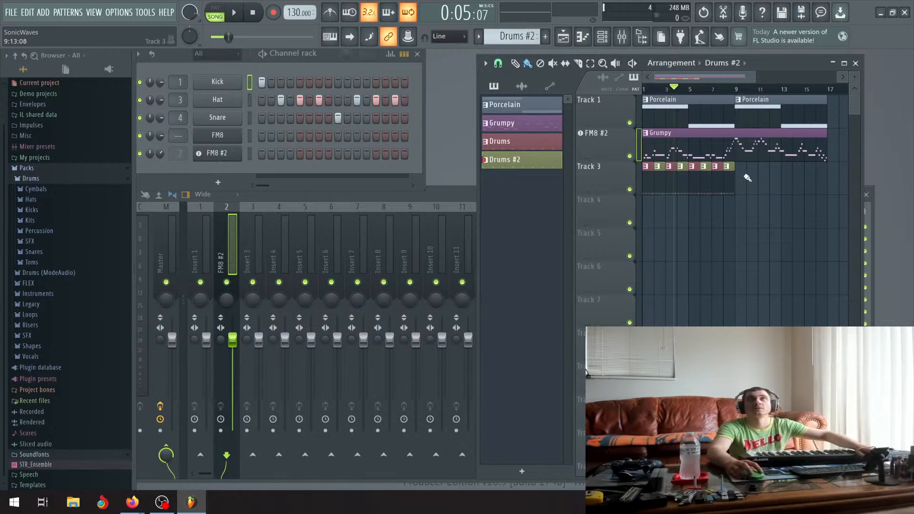
pyautogui.moveTo(748, 178)
pyautogui.mouseDown()
pyautogui.moveTo(718, 178)
pyautogui.moveTo(739, 176)
pyautogui.mouseUp()
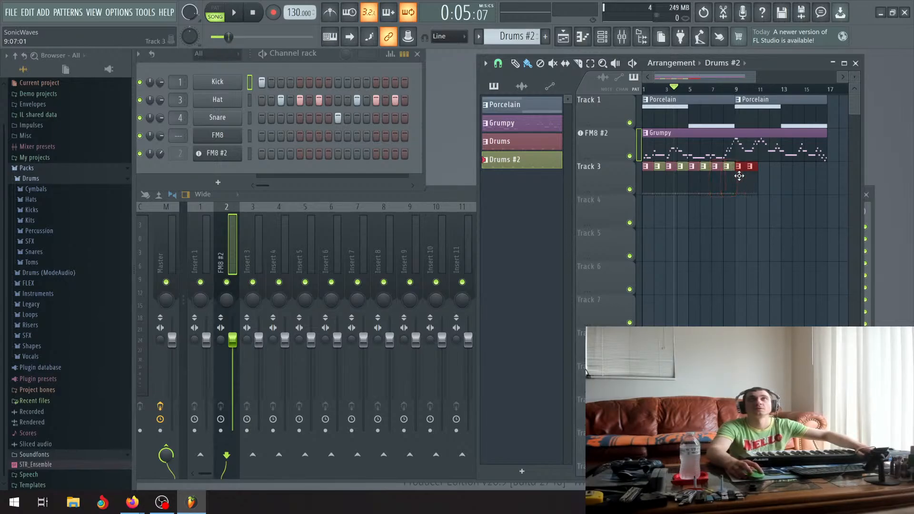
pyautogui.scroll(4, 738, 176)
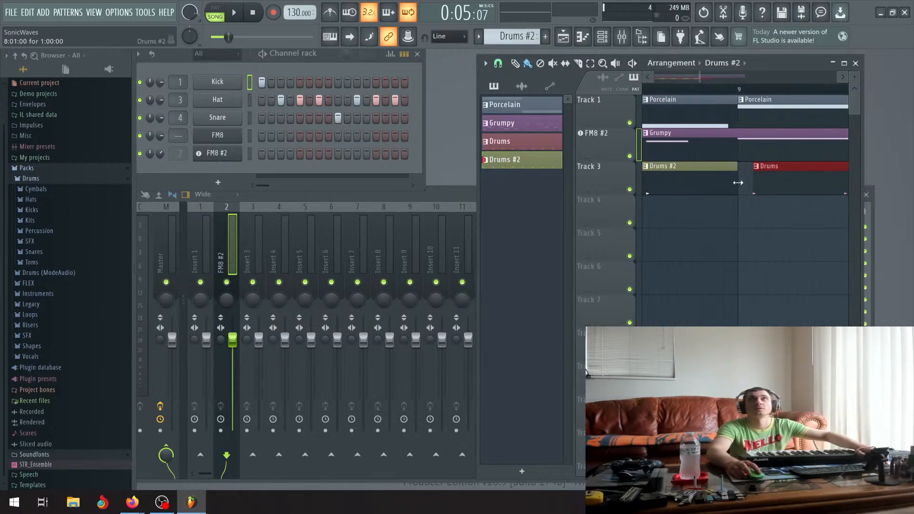
pyautogui.moveTo(768, 180); pyautogui.dragTo(755, 180)
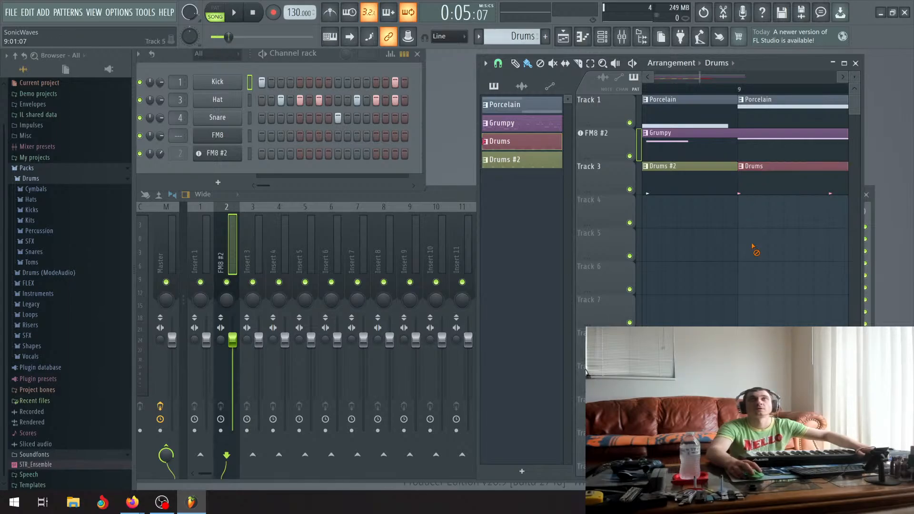
# Turn the bar 9 Drums clip into a unique, randomly colored pattern and fill its Hat row, leaving steps 1, 9 and 15 empty.
pyautogui.click(741, 170)
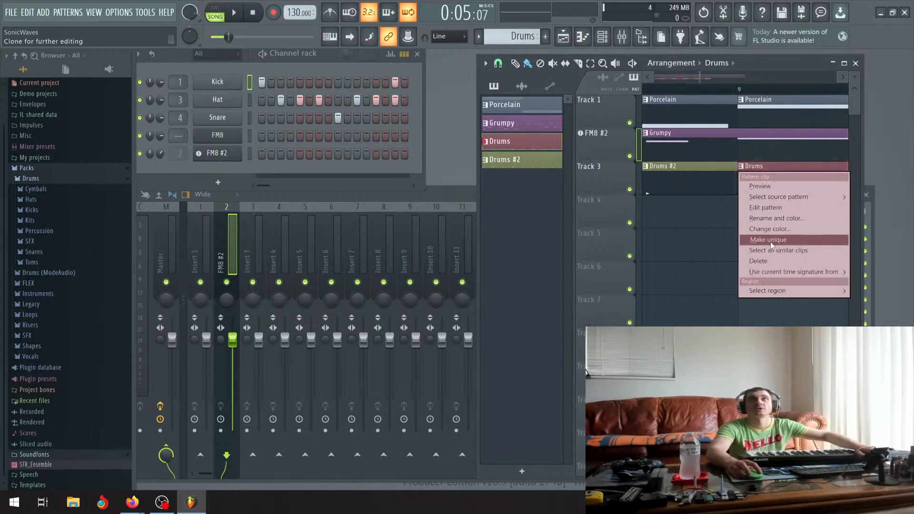
pyautogui.click(757, 240)
pyautogui.rightClick(533, 164)
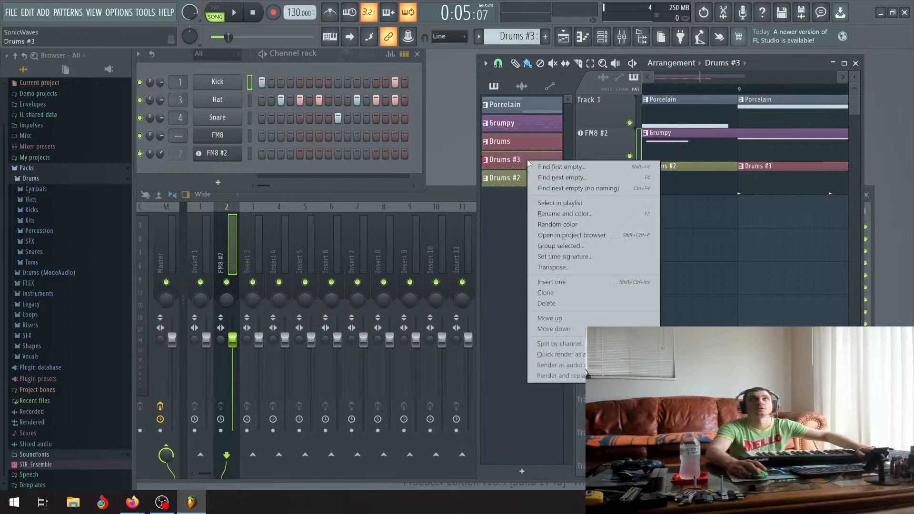
pyautogui.click(586, 222)
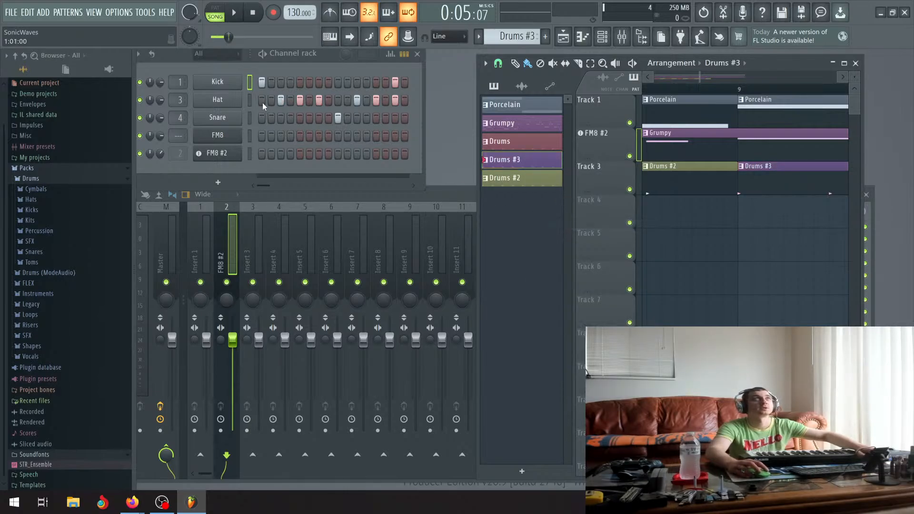
pyautogui.moveTo(262, 100); pyautogui.dragTo(427, 99)
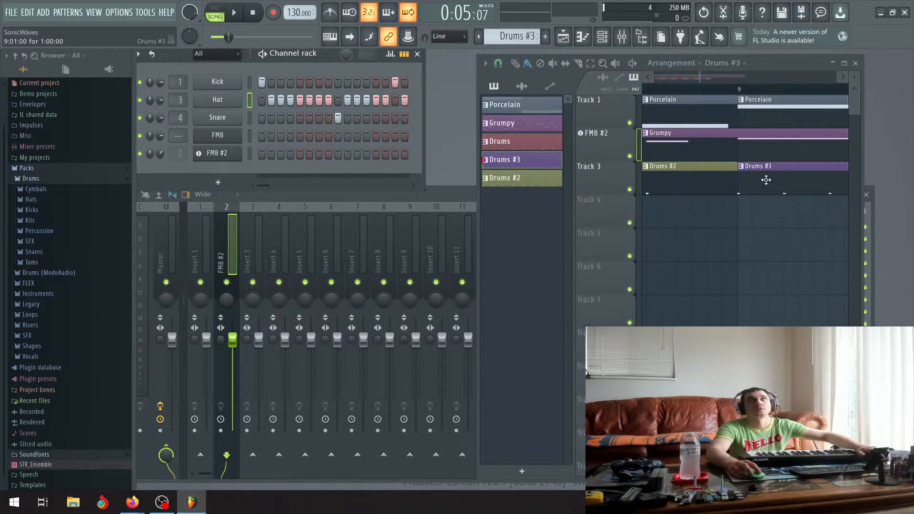
# Turn the bar 10 Drums #2 clip into a unique, randomly colored pattern and fill its Hat row, leaving steps 1 and 9 empty.
pyautogui.scroll(-3, 766, 179)
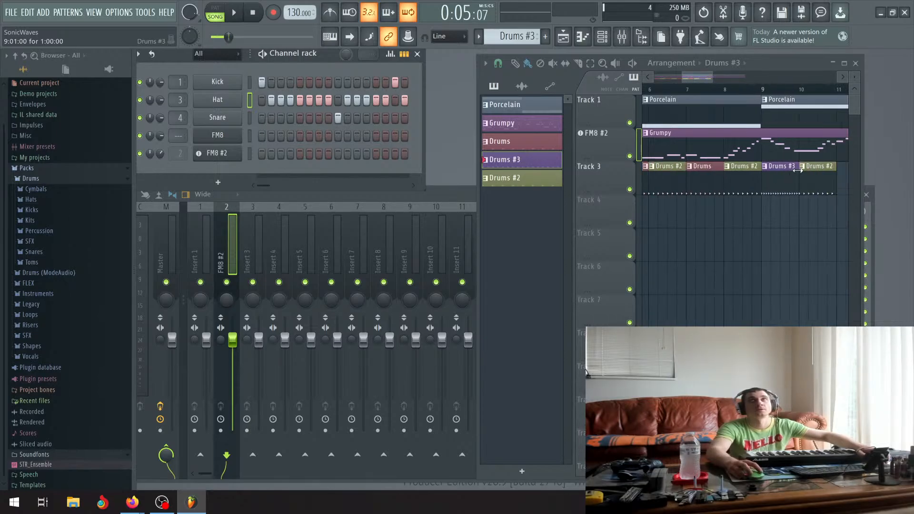
pyautogui.rightClick(803, 172)
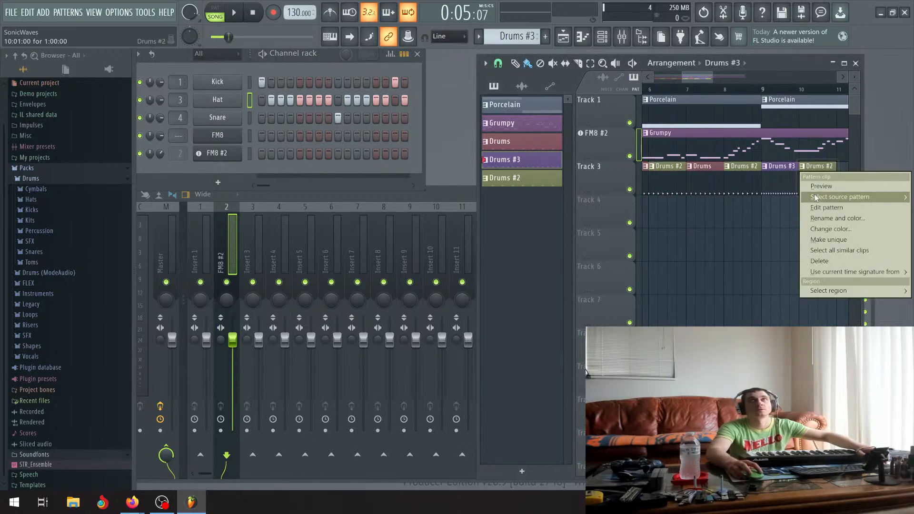
pyautogui.click(829, 240)
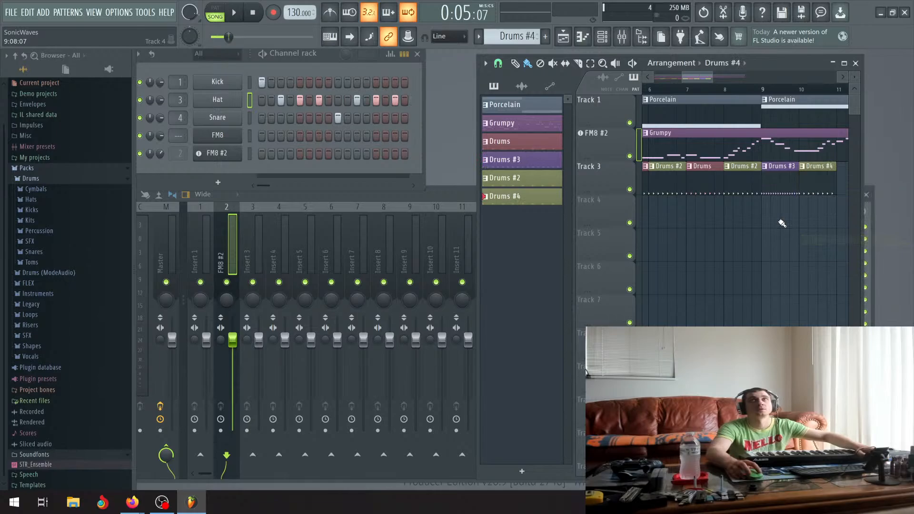
pyautogui.rightClick(520, 206)
pyautogui.click(548, 267)
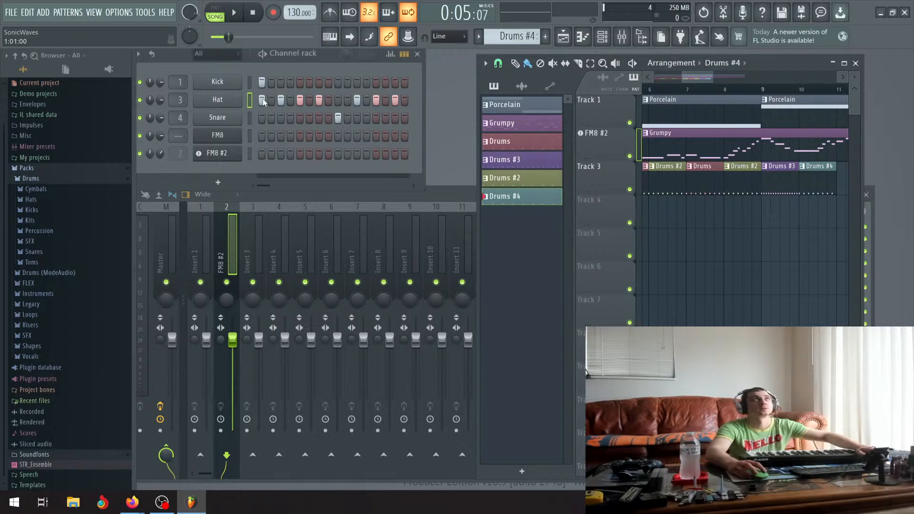
pyautogui.moveTo(264, 102); pyautogui.dragTo(413, 101)
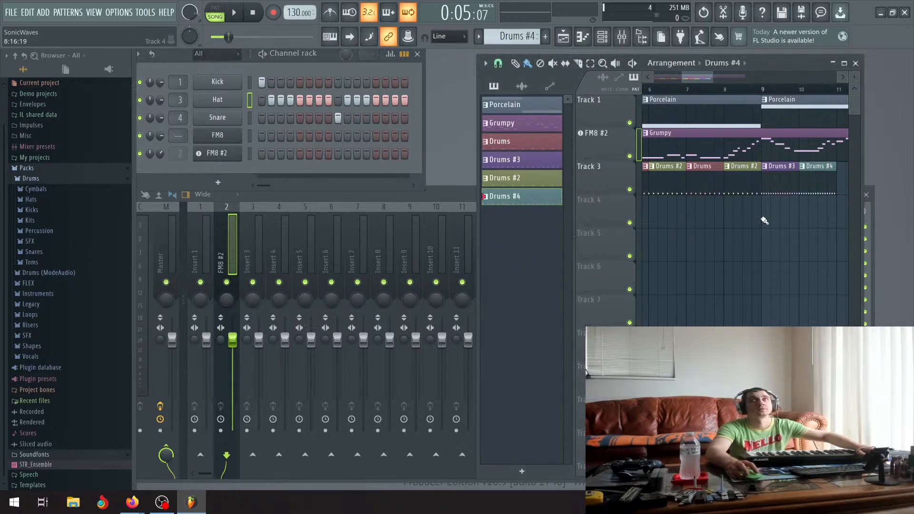
# Copy the Drums #3 and Drums #4 clip pair on Track 3 and align it to the start of bar 11.
pyautogui.scroll(-3, 761, 207)
pyautogui.moveTo(759, 191)
pyautogui.mouseDown()
pyautogui.moveTo(732, 182)
pyautogui.moveTo(749, 176)
pyautogui.mouseUp()
pyautogui.scroll(5, 752, 177)
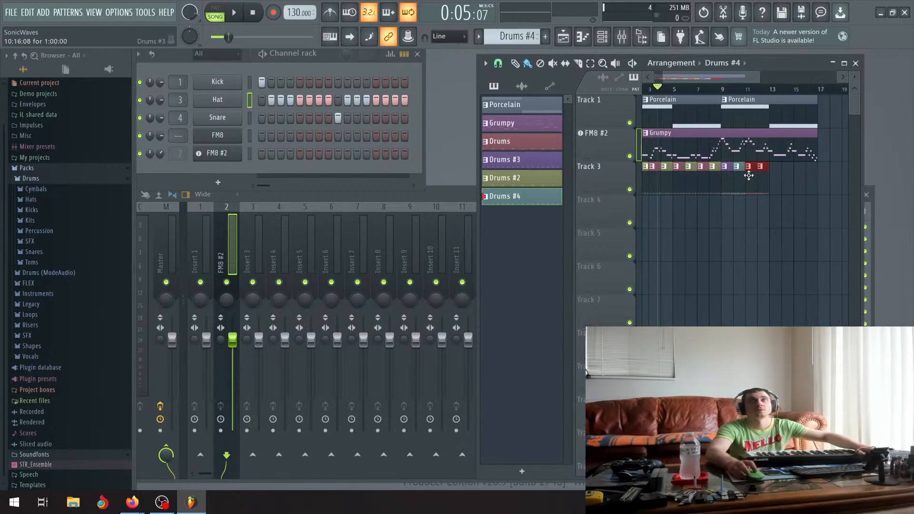
pyautogui.scroll(-3, 734, 181)
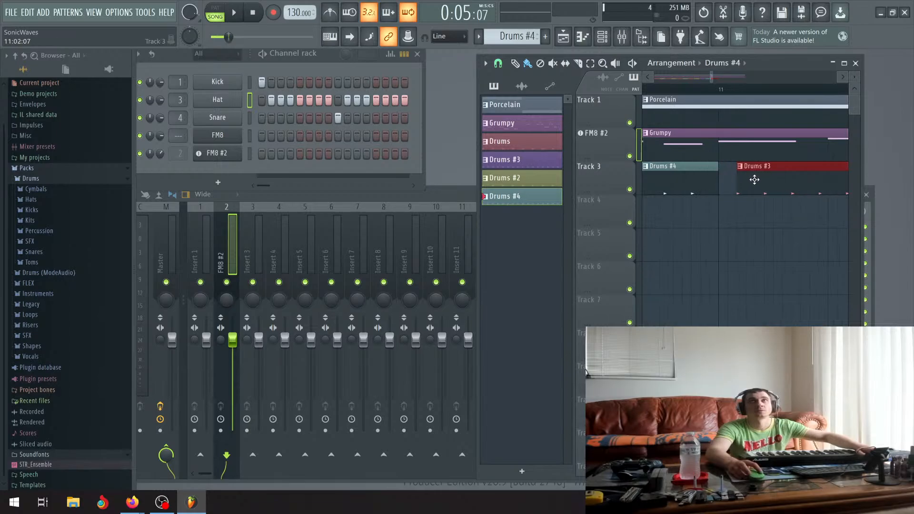
pyautogui.click(737, 181)
# Copy the Drums #3 and Drums #4 clips from bars 9–12 of Track 3 to bars 13–16.
pyautogui.scroll(-4, 735, 180)
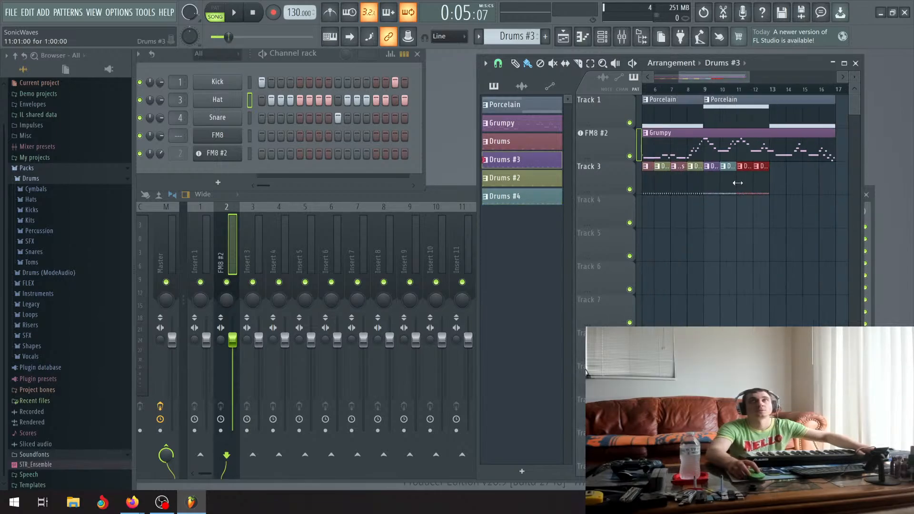
pyautogui.moveTo(715, 178)
pyautogui.mouseDown()
pyautogui.moveTo(777, 173)
pyautogui.moveTo(789, 184)
pyautogui.moveTo(731, 182)
pyautogui.moveTo(713, 195)
pyautogui.mouseUp()
pyautogui.scroll(3, 773, 174)
pyautogui.scroll(-3, 713, 200)
pyautogui.scroll(-3, 713, 201)
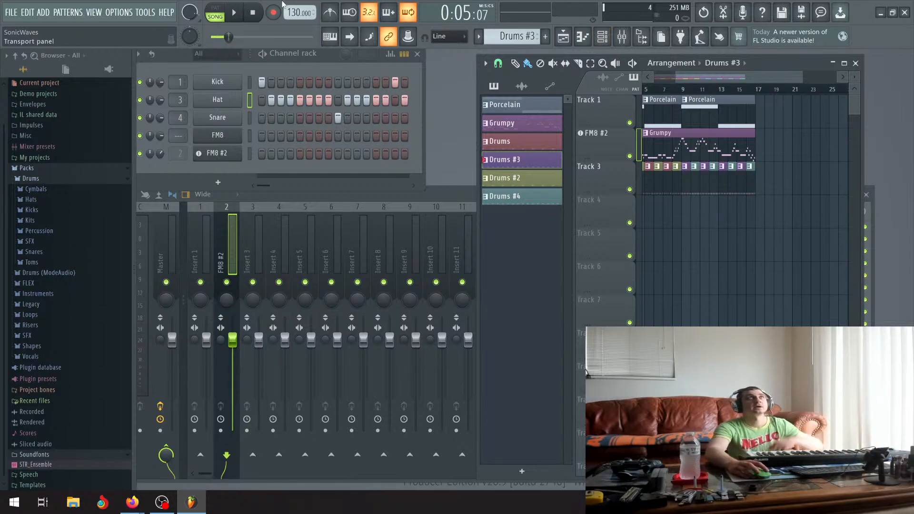
# While the arrangement plays, replace the Kick channel's sample with 808 Kick from the Kicks sample folder and pause playback.
pyautogui.press('space')
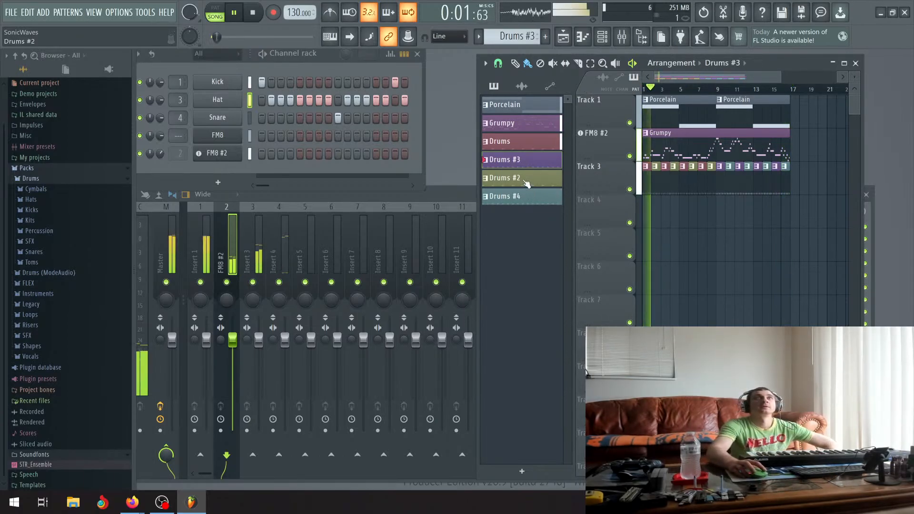
pyautogui.click(505, 142)
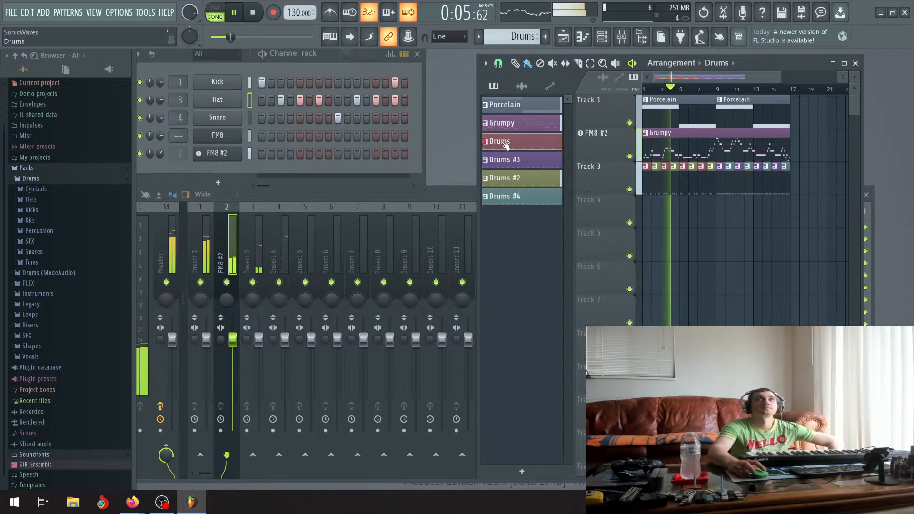
pyautogui.click(217, 83)
pyautogui.click(218, 83)
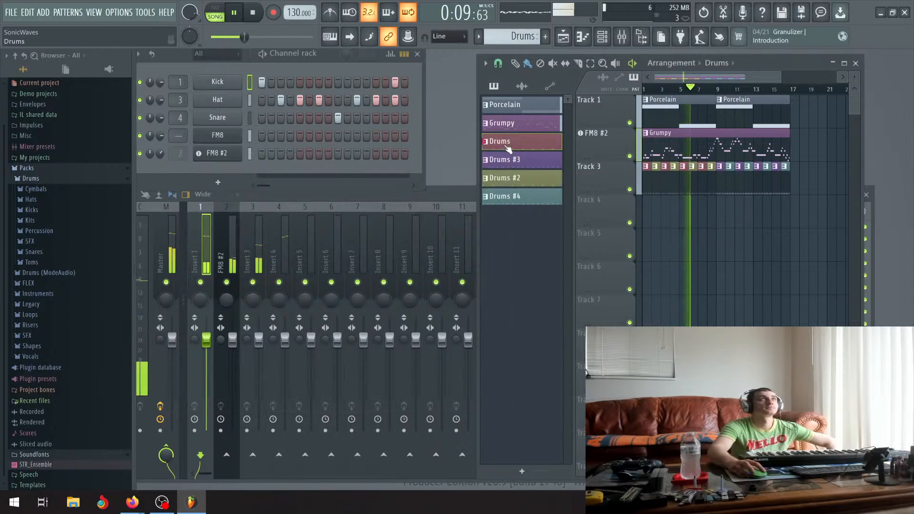
pyautogui.click(31, 210)
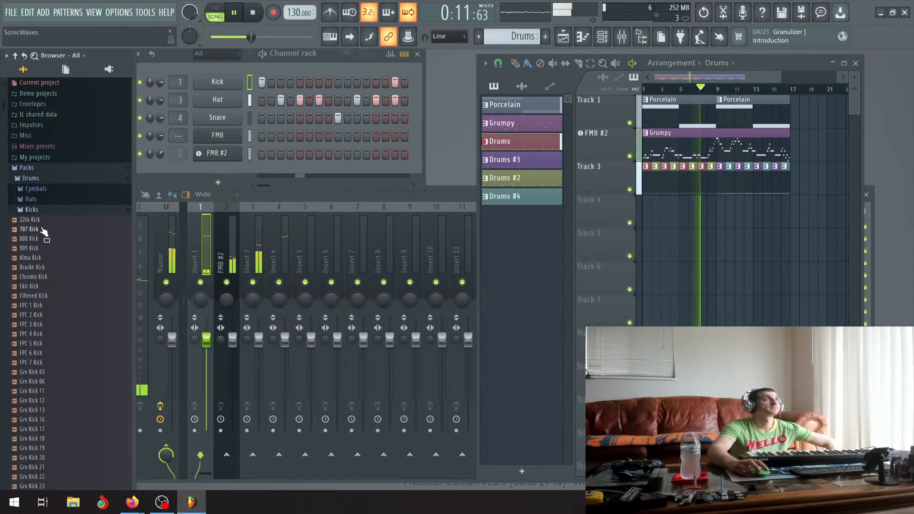
pyautogui.rightClick(31, 248)
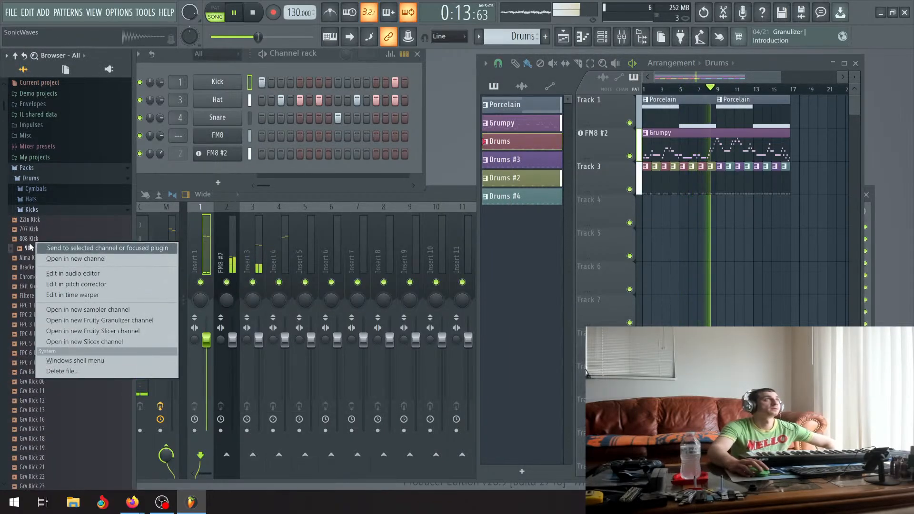
pyautogui.click(22, 239)
pyautogui.rightClick(61, 234)
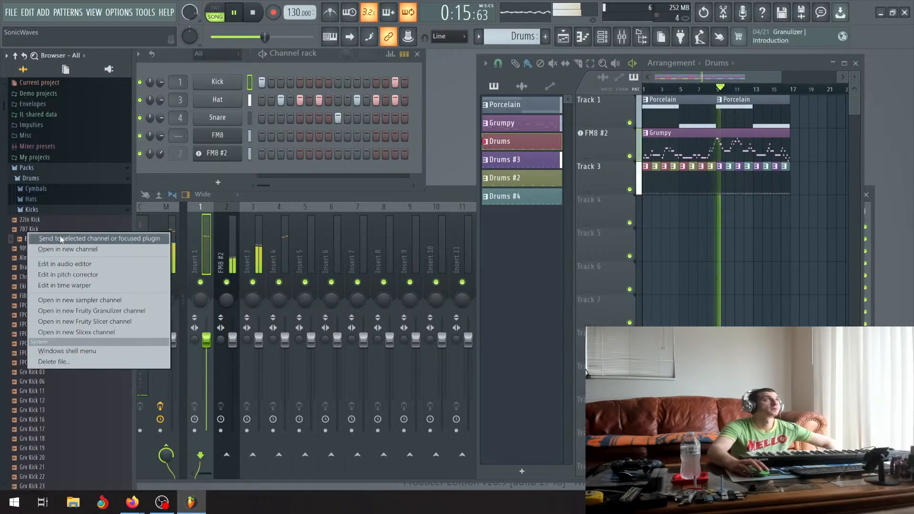
pyautogui.click(60, 235)
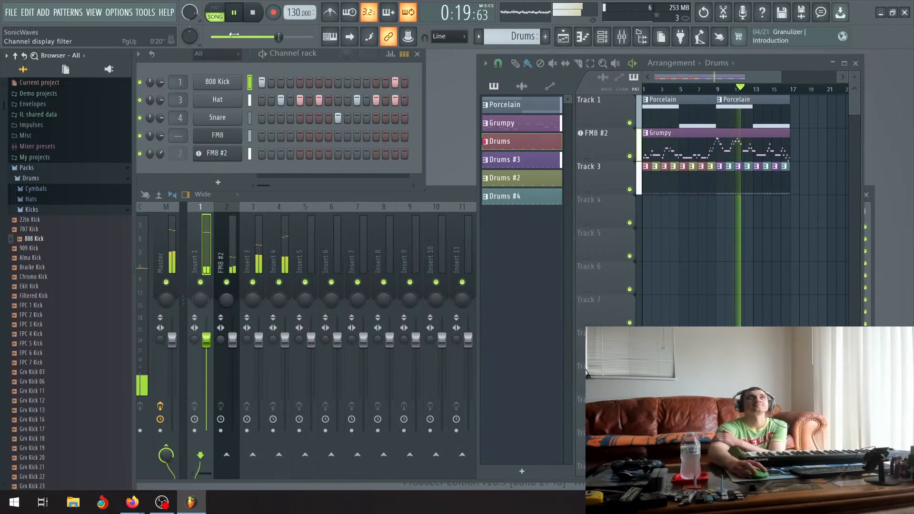
pyautogui.click(236, 14)
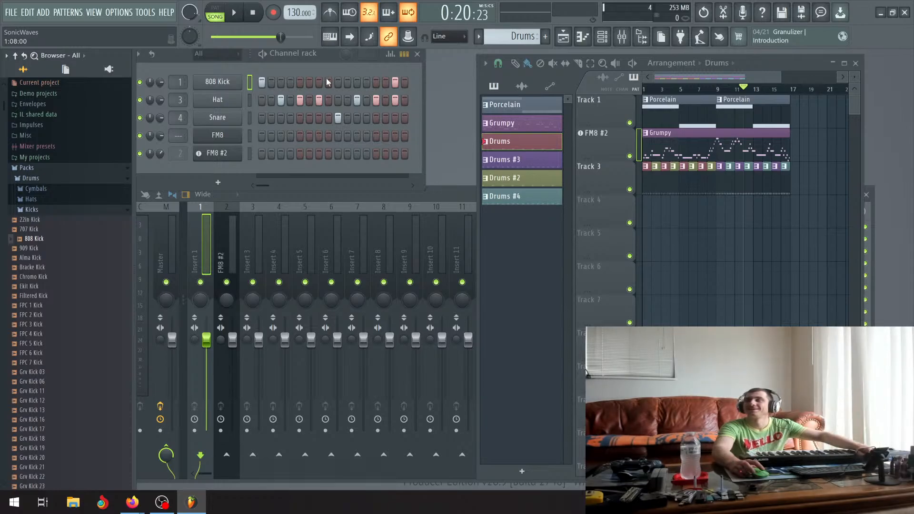
# Replay the arrangement from the start to audition the drums with the 808 Kick.
pyautogui.click(253, 12)
pyautogui.click(235, 13)
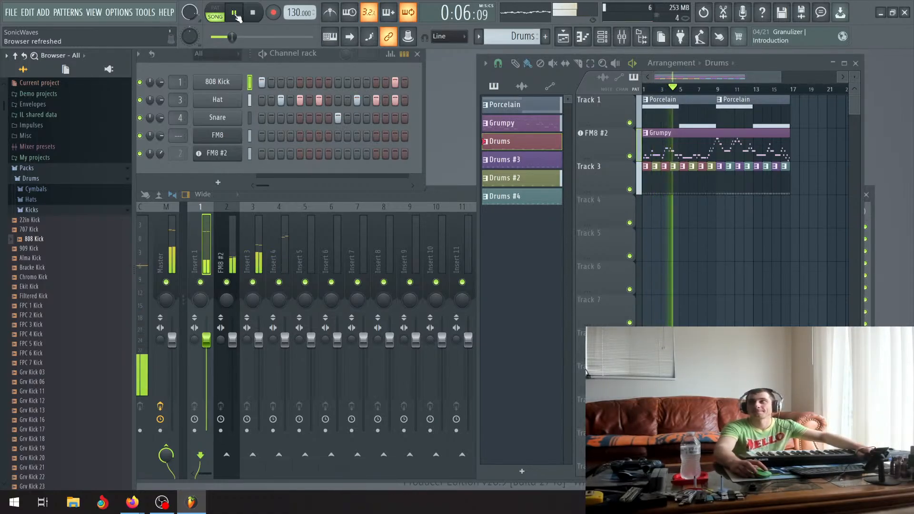
pyautogui.click(235, 15)
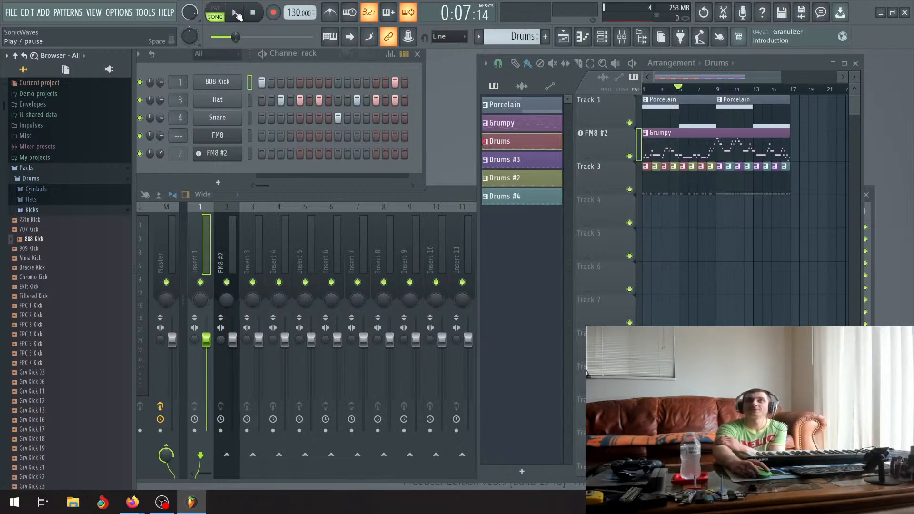
pyautogui.click(235, 14)
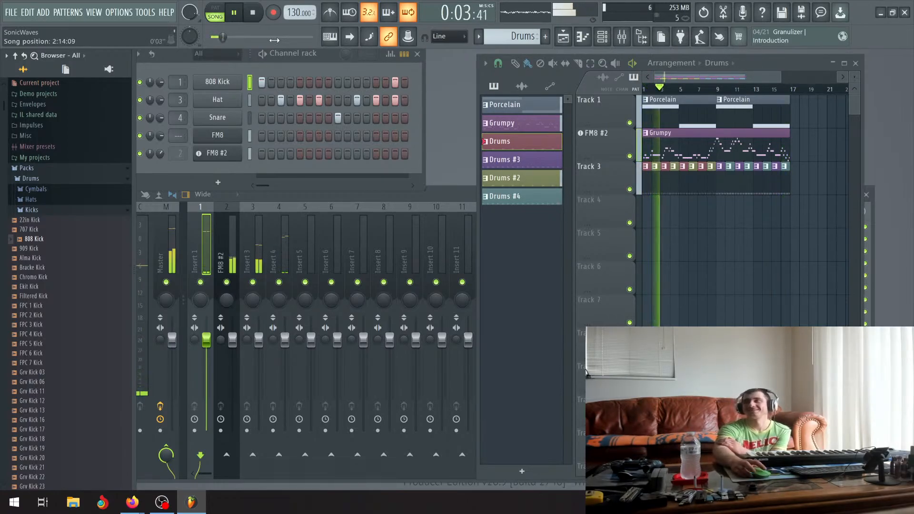
pyautogui.click(235, 13)
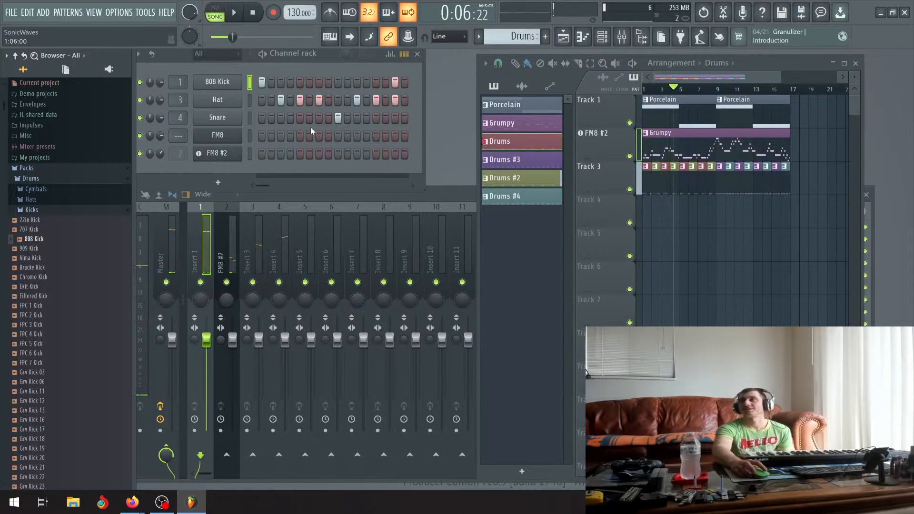
pyautogui.click(255, 18)
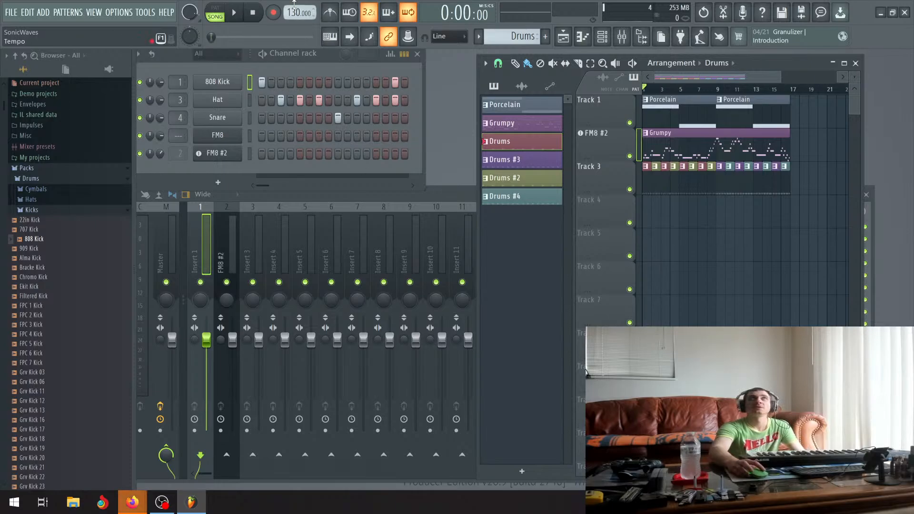
pyautogui.click(238, 15)
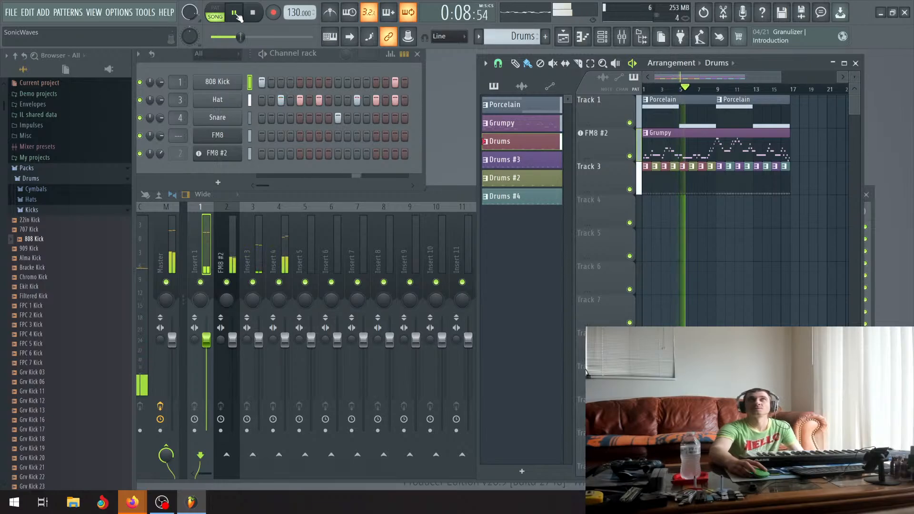
# Stop playback and turn Track 4 into an instrument track using a new FM8 instance.
pyautogui.click(236, 14)
pyautogui.click(256, 15)
pyautogui.rightClick(602, 198)
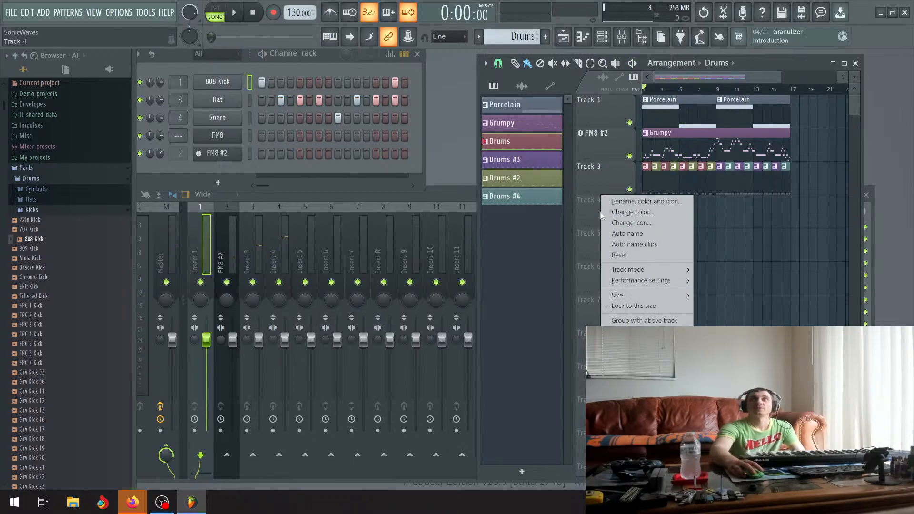
pyautogui.moveTo(633, 270)
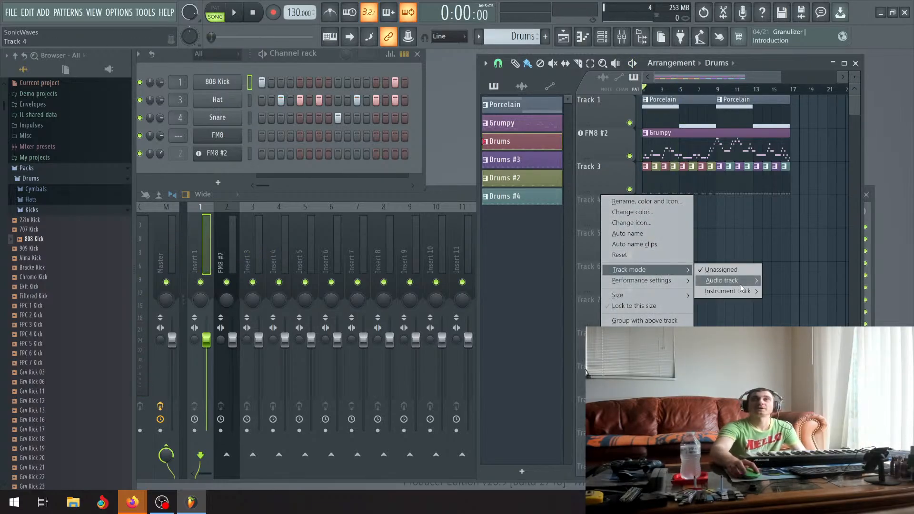
pyautogui.moveTo(740, 293)
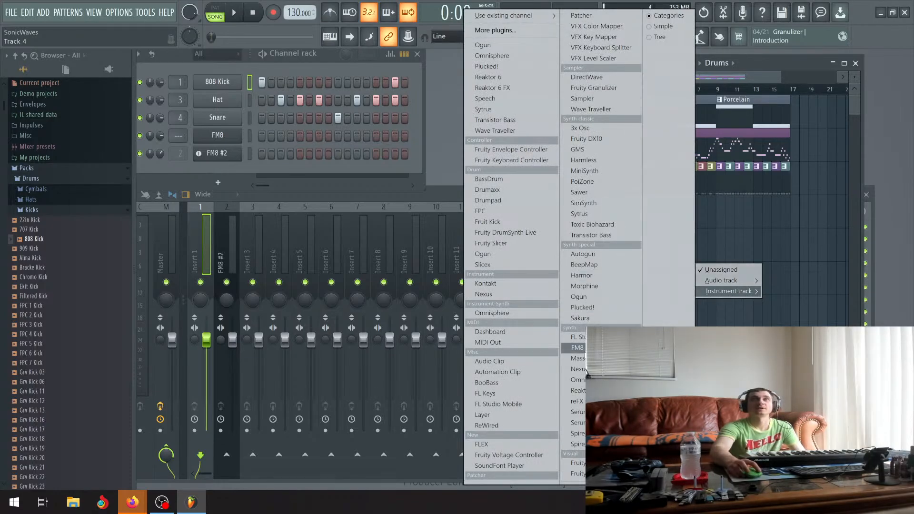
pyautogui.click(578, 348)
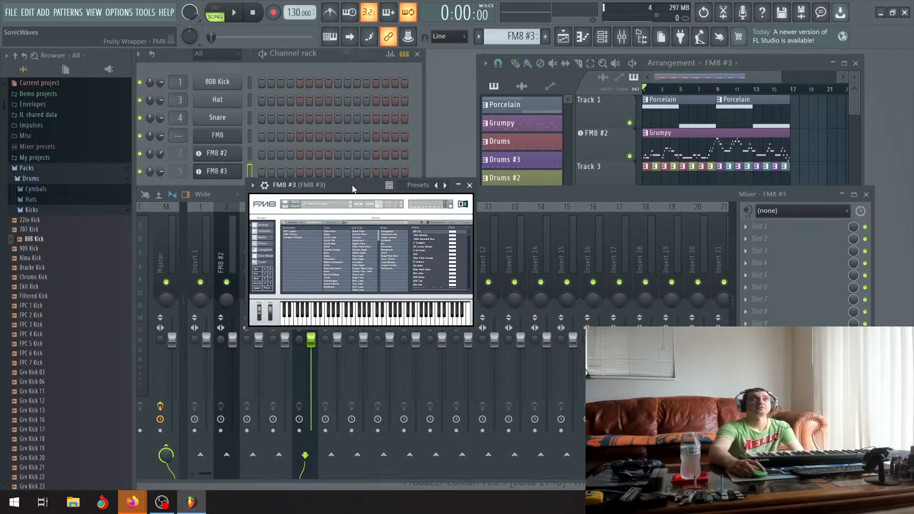
pyautogui.click(776, 59)
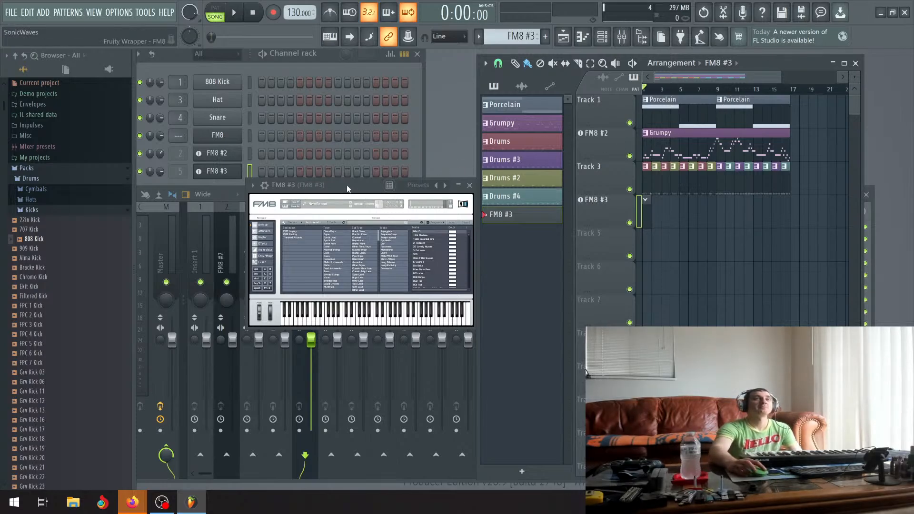
# Browse the preset list of the new FM8 #3 instrument and load a sound for the melody.
pyautogui.moveTo(347, 188); pyautogui.dragTo(237, 223)
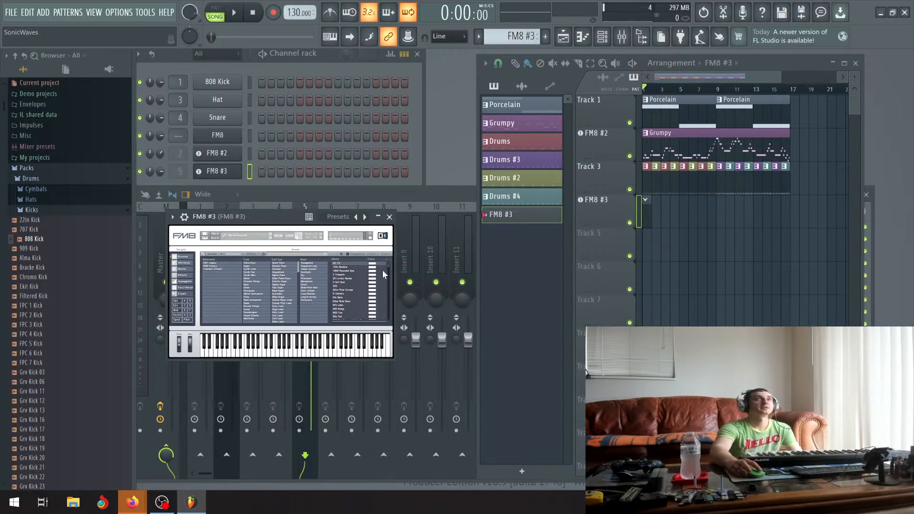
pyautogui.moveTo(387, 267); pyautogui.dragTo(389, 276)
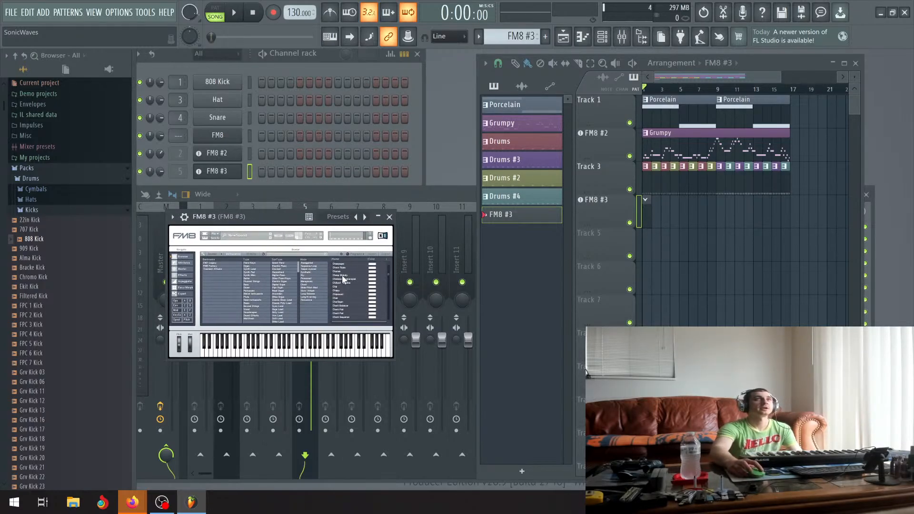
pyautogui.click(342, 275)
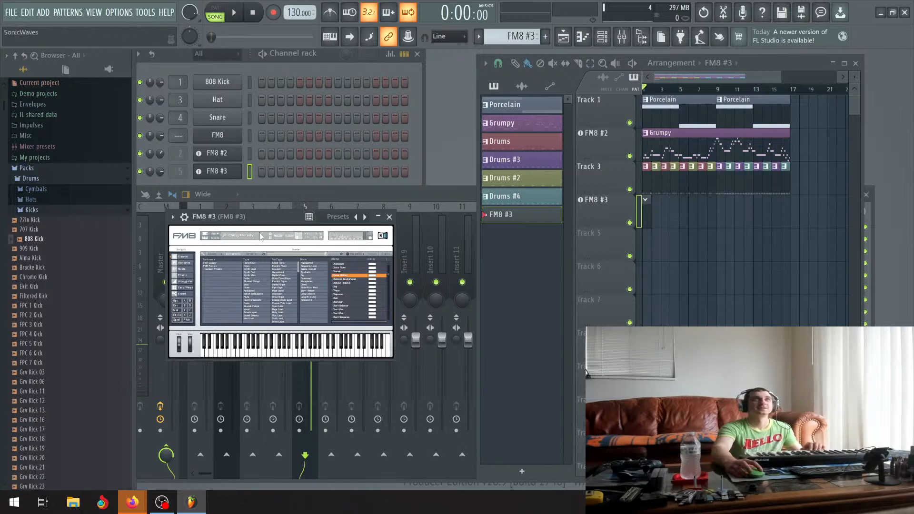
pyautogui.click(270, 238)
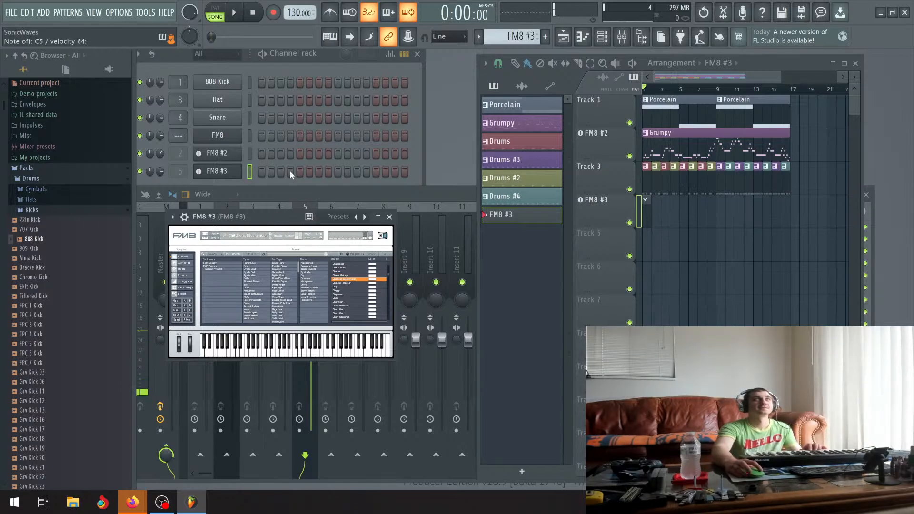
# Rehearse over the arrangement, record a 16-bar FM8 #3 part from bar 1, and play it back.
pyautogui.click(234, 13)
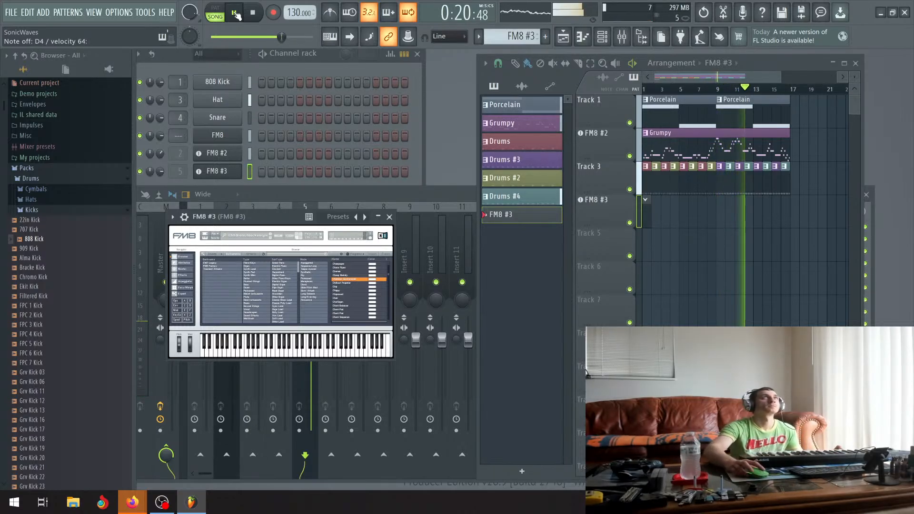
pyautogui.click(235, 14)
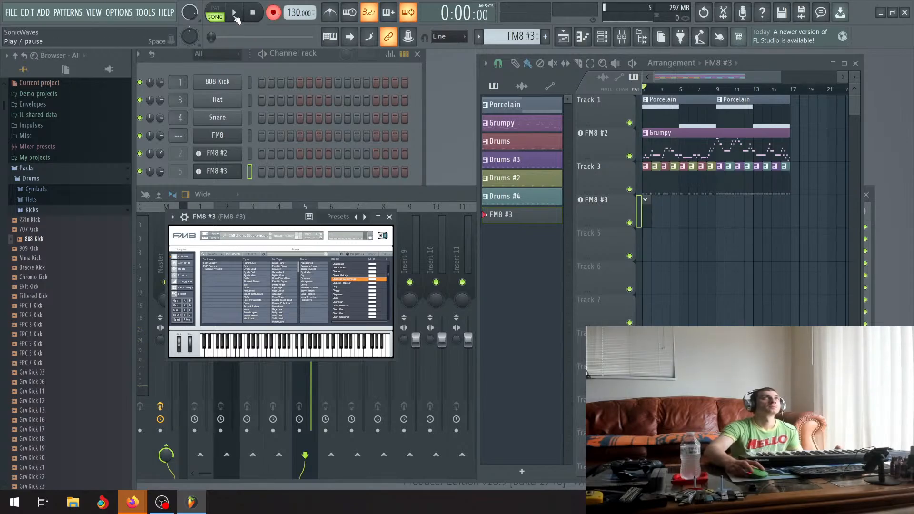
pyautogui.click(235, 14)
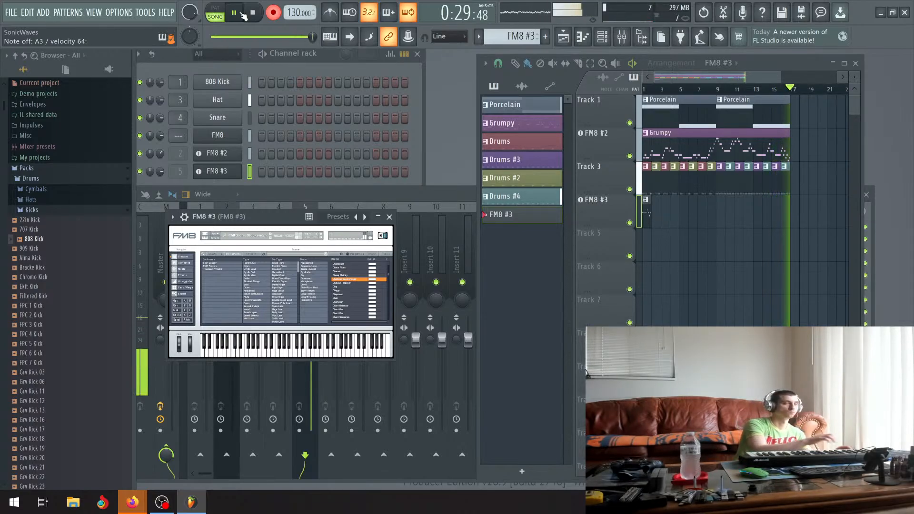
pyautogui.click(237, 13)
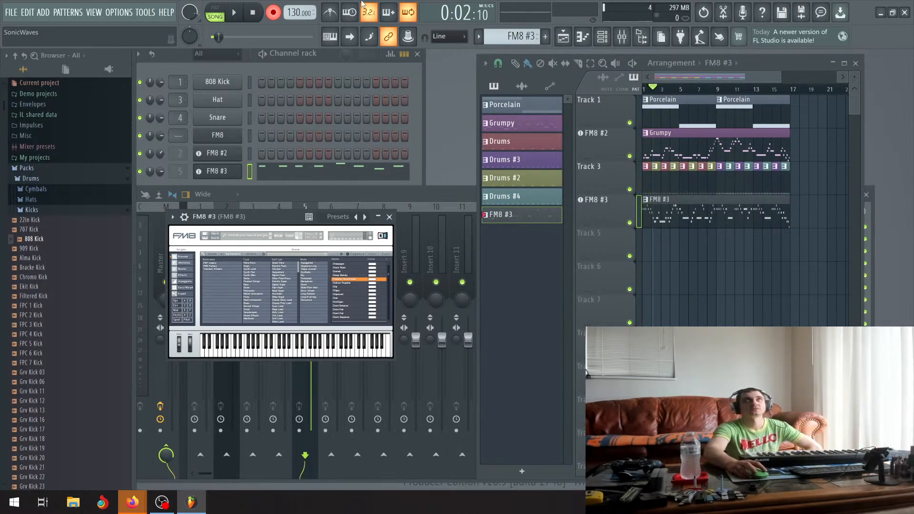
pyautogui.press('space')
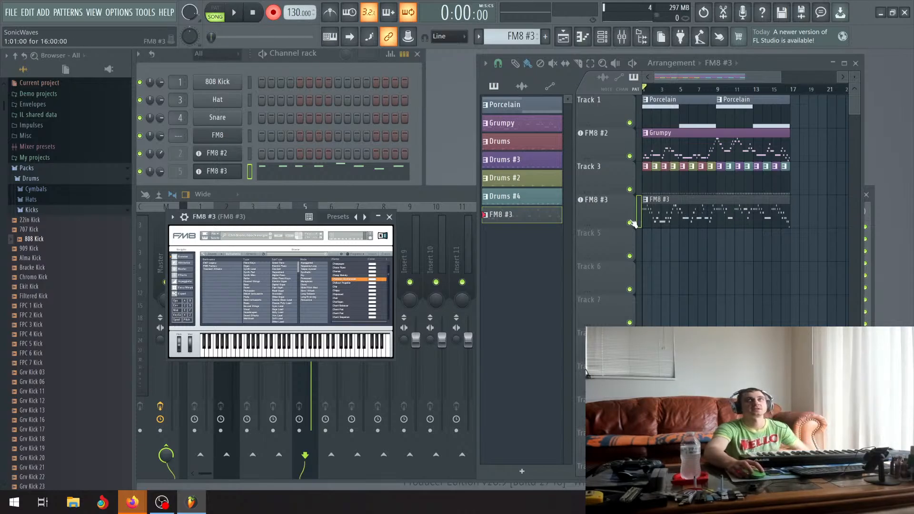
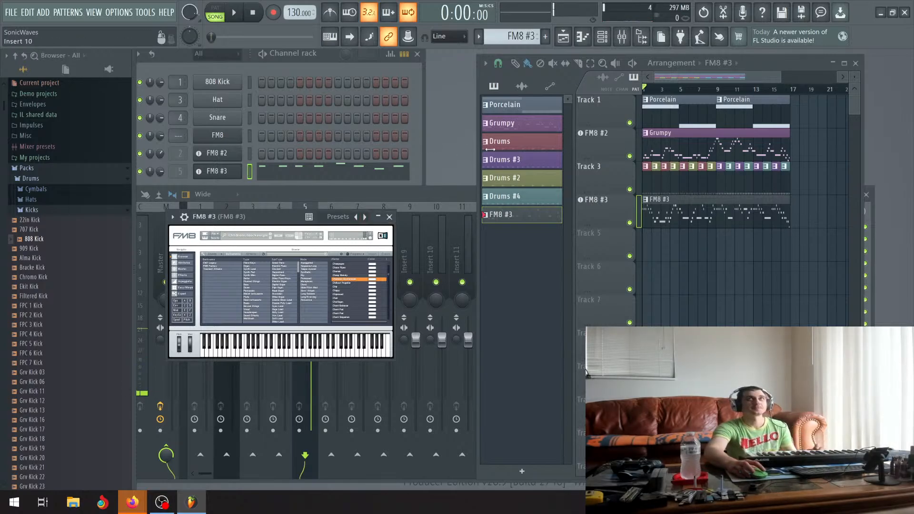
pyautogui.click(236, 14)
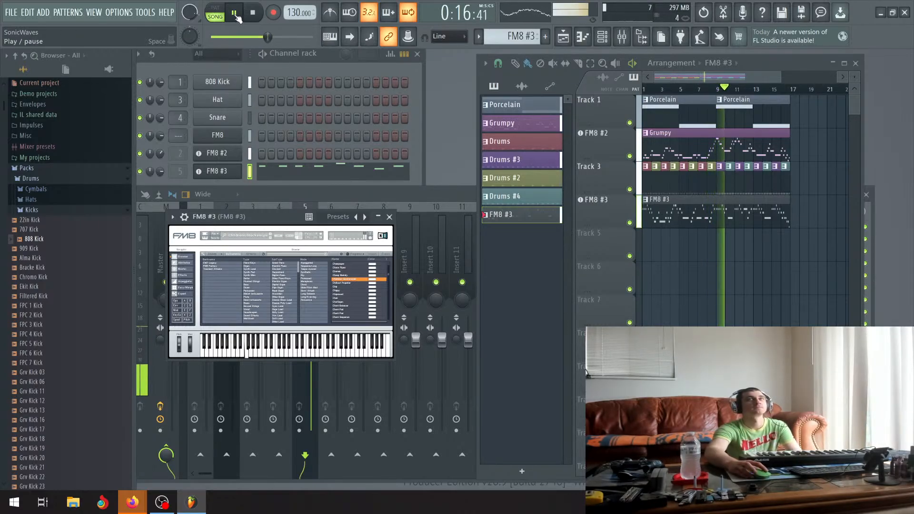
pyautogui.click(236, 15)
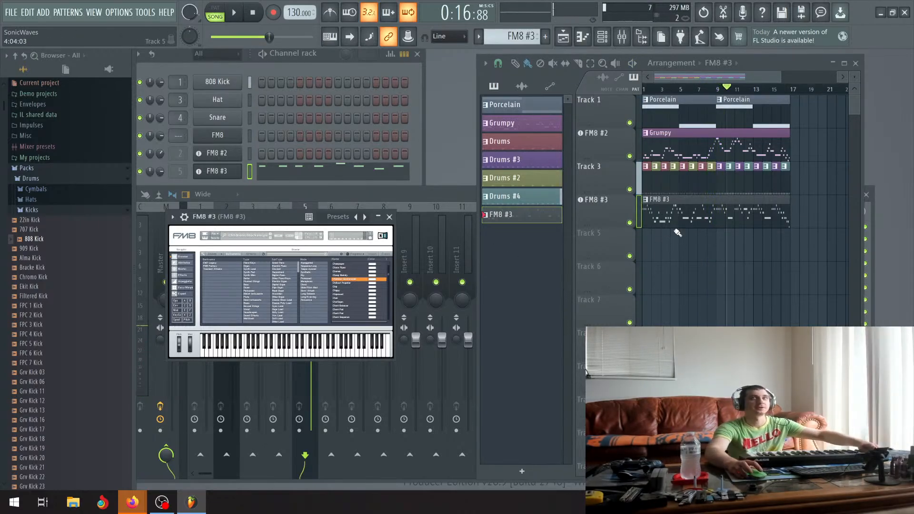
# Slice the recorded FM8 #3 clip at the start of bar 9.
pyautogui.scroll(5, 722, 206)
pyautogui.scroll(2, 721, 205)
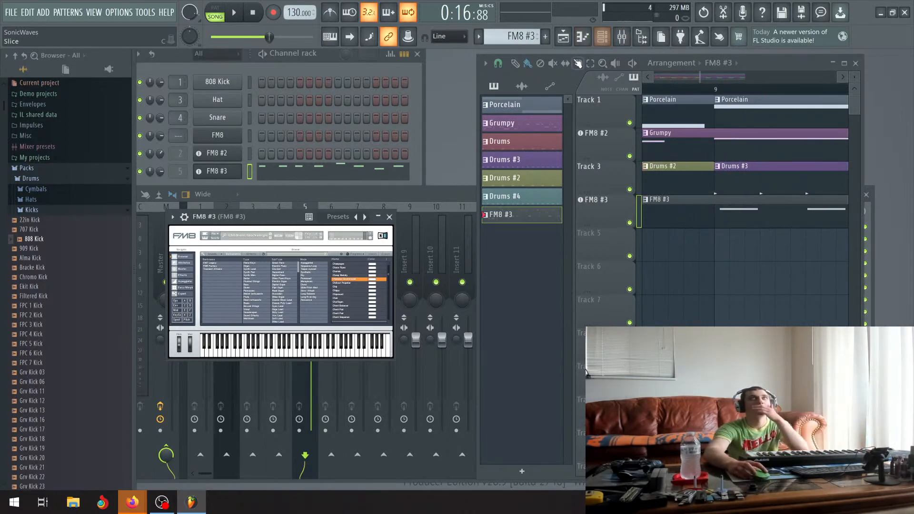
pyautogui.click(579, 63)
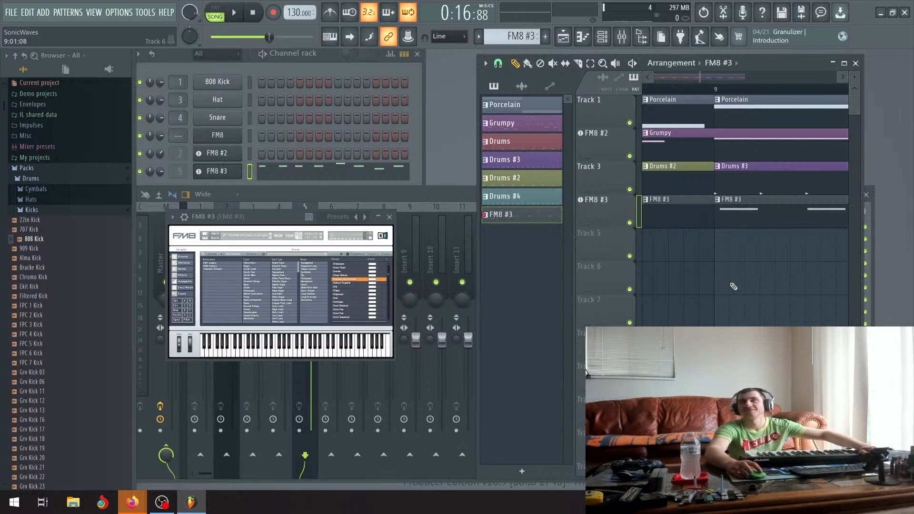
# Swap the FM8 #3 halves, placing the first on Track 5 at bar 9 and the second at bar 1 on the FM8 #3 track.
pyautogui.scroll(-5, 734, 287)
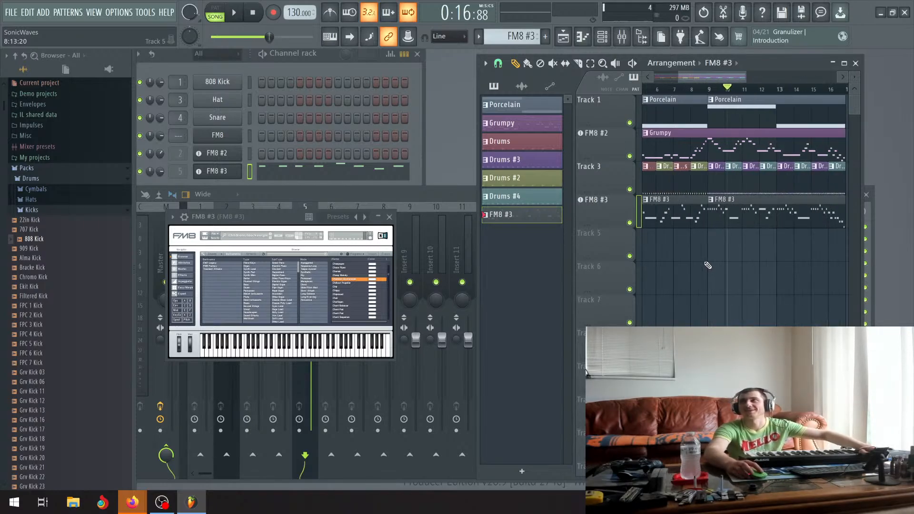
pyautogui.scroll(-5, 708, 266)
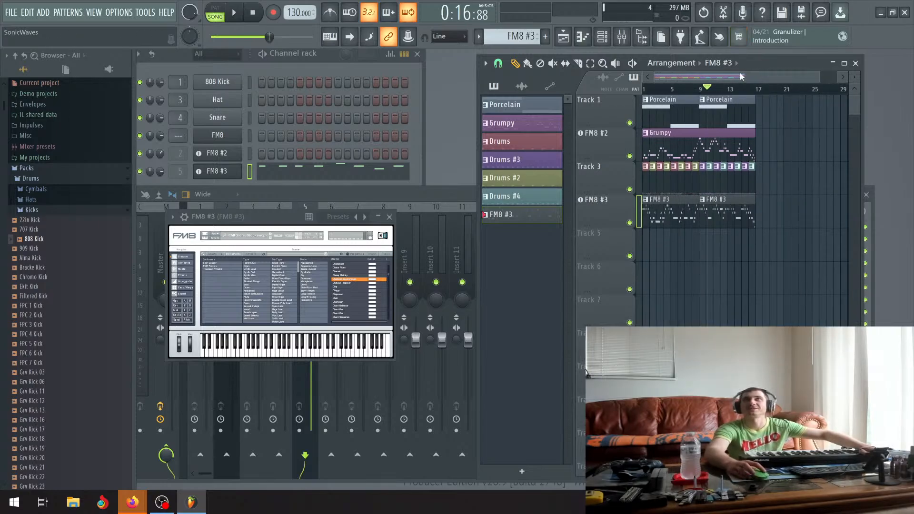
pyautogui.scroll(2, 710, 103)
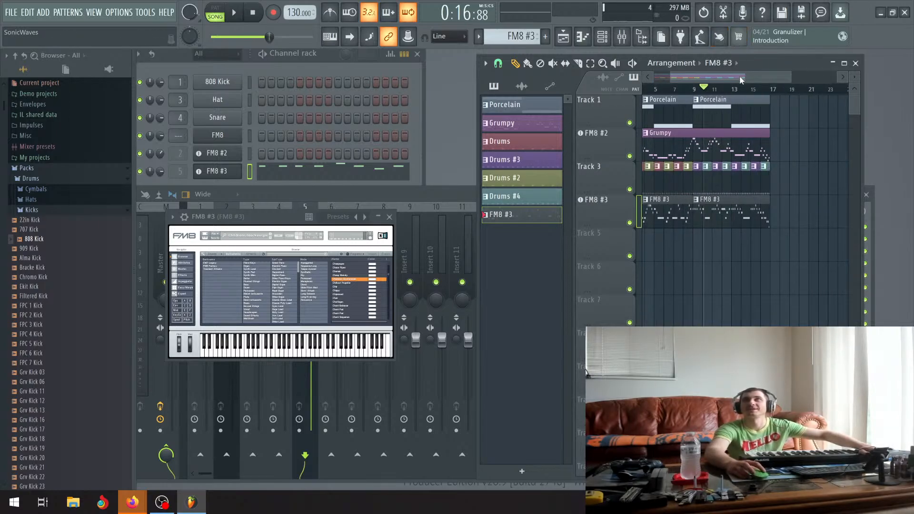
pyautogui.moveTo(742, 80); pyautogui.dragTo(698, 92)
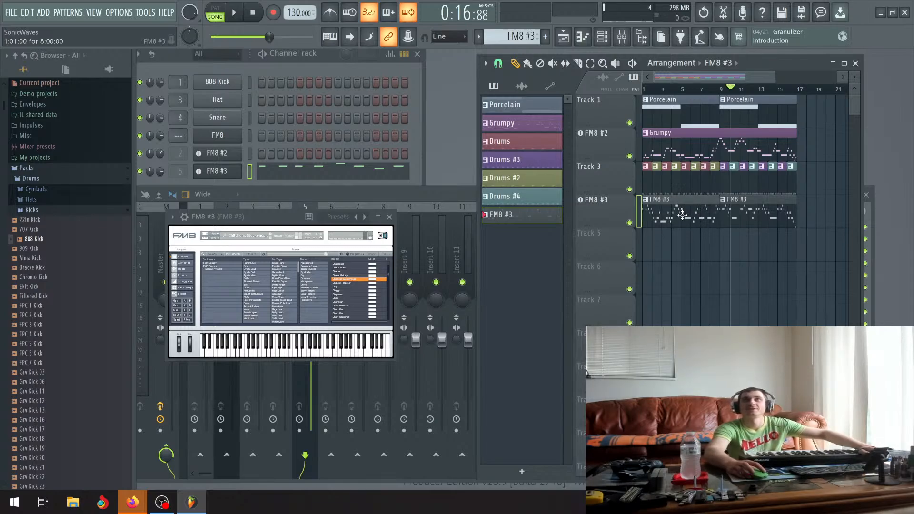
pyautogui.moveTo(681, 227); pyautogui.dragTo(670, 235)
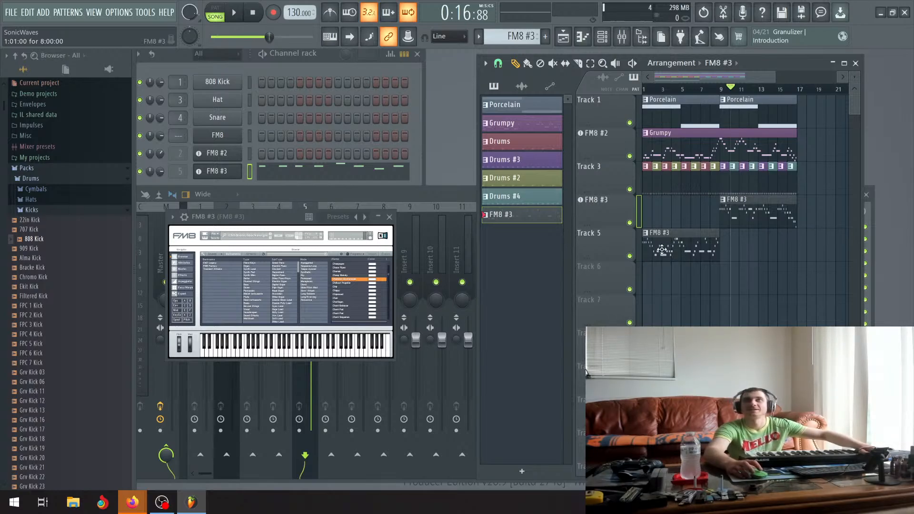
pyautogui.scroll(2, 658, 246)
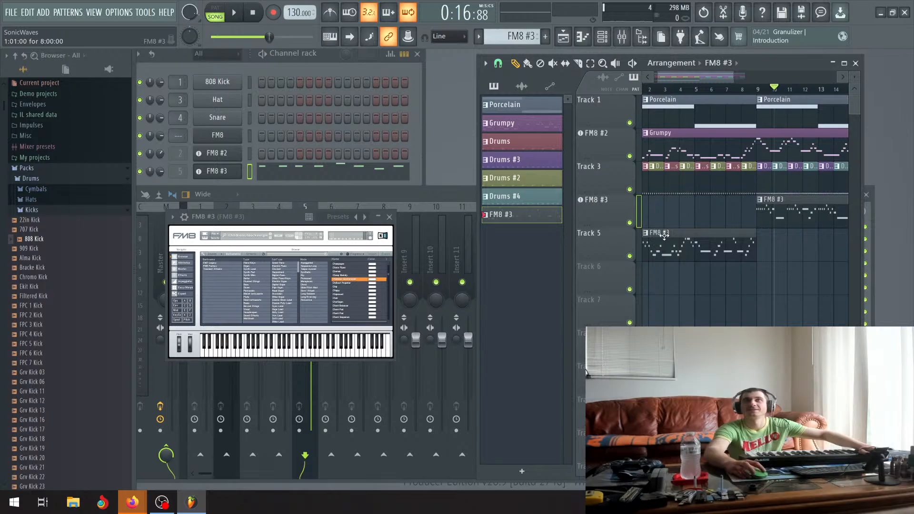
pyautogui.moveTo(664, 232); pyautogui.dragTo(789, 238)
pyautogui.scroll(4, 757, 252)
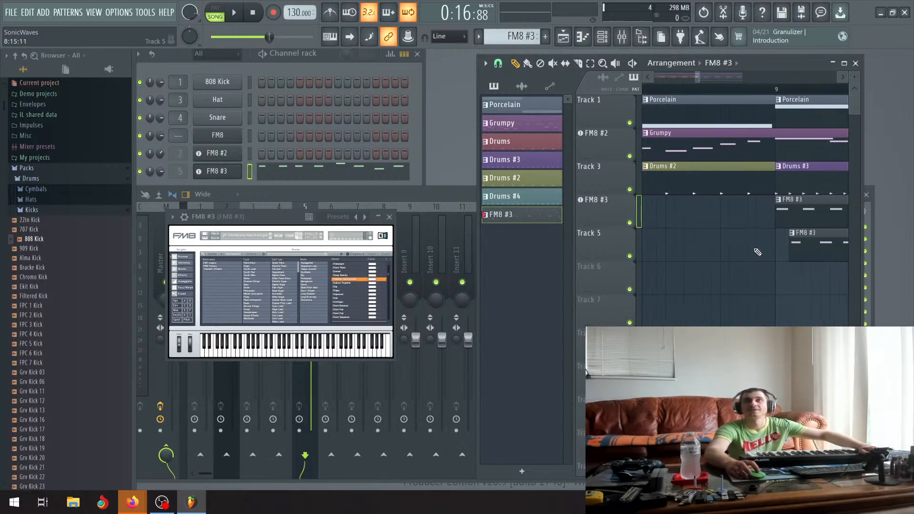
pyautogui.scroll(3, 762, 252)
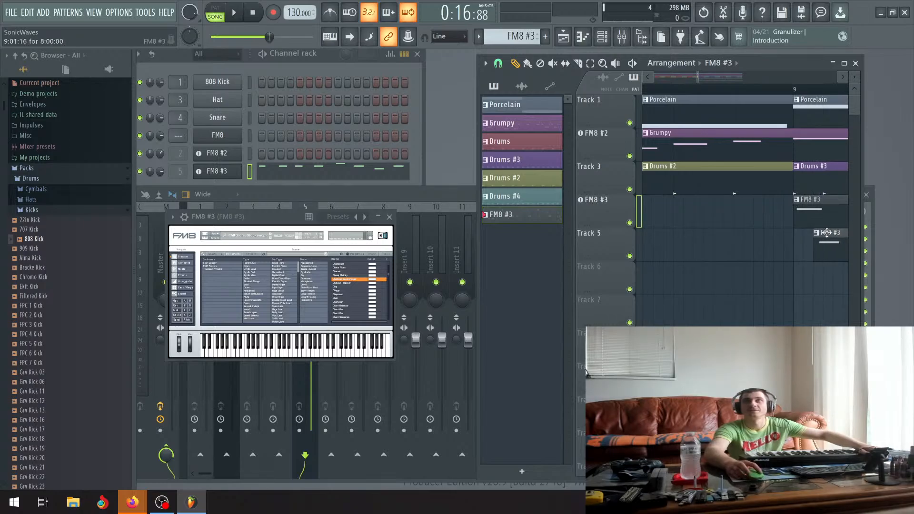
pyautogui.scroll(-5, 811, 235)
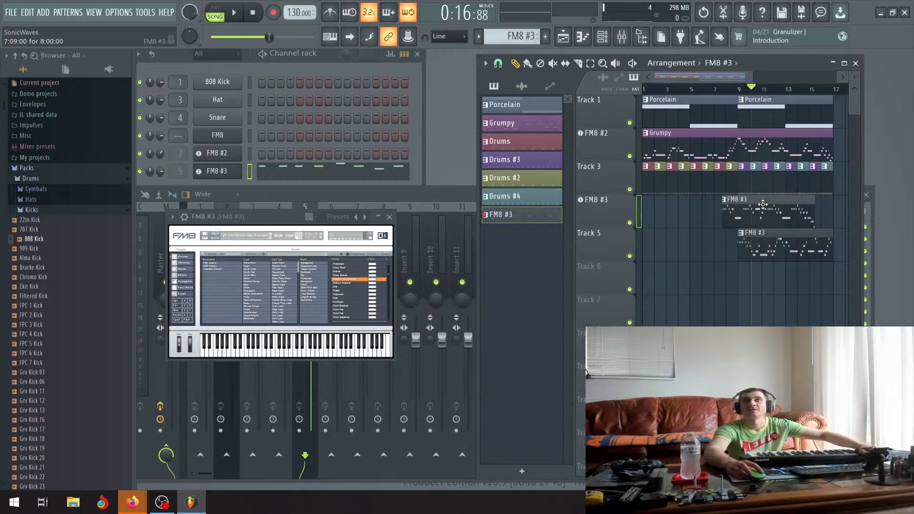
pyautogui.moveTo(762, 200); pyautogui.dragTo(667, 200)
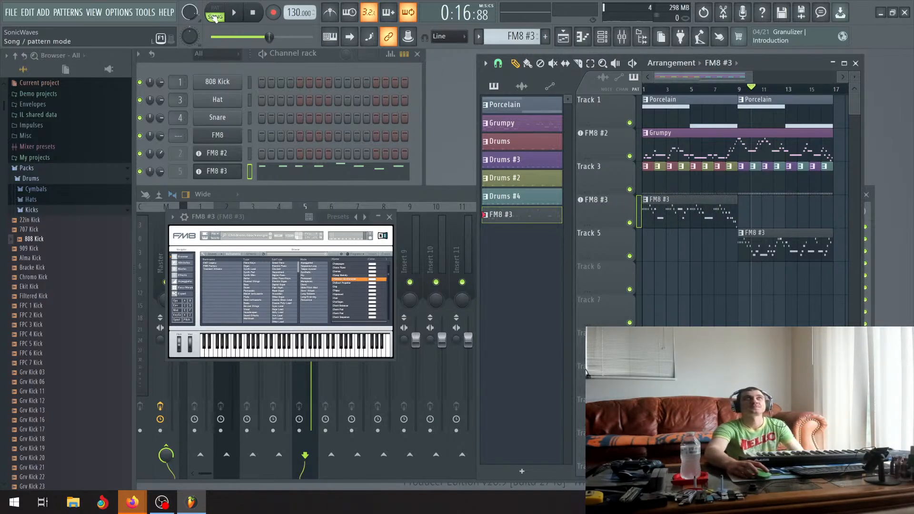
# Restart the arrangement and quantize the FM8 #3 notes with the Default template, leaving durations as played.
pyautogui.click(254, 16)
pyautogui.click(235, 12)
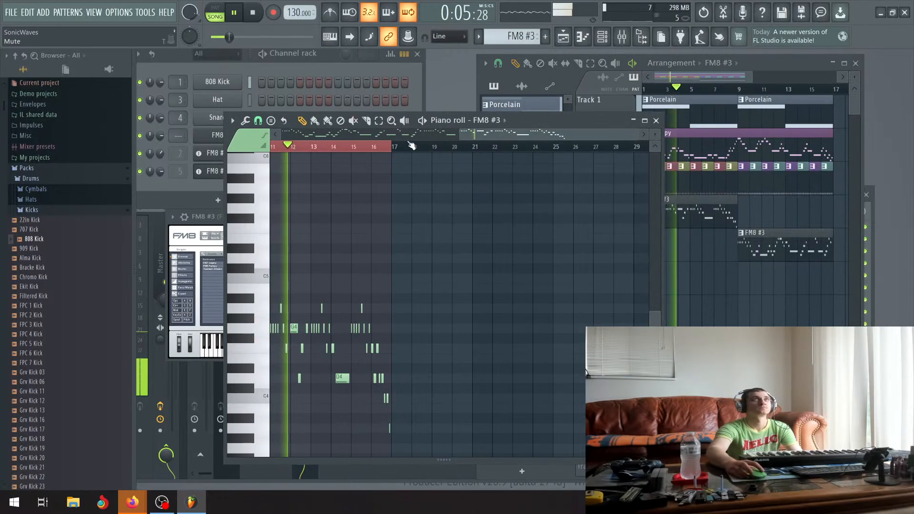
pyautogui.moveTo(536, 136); pyautogui.dragTo(264, 135)
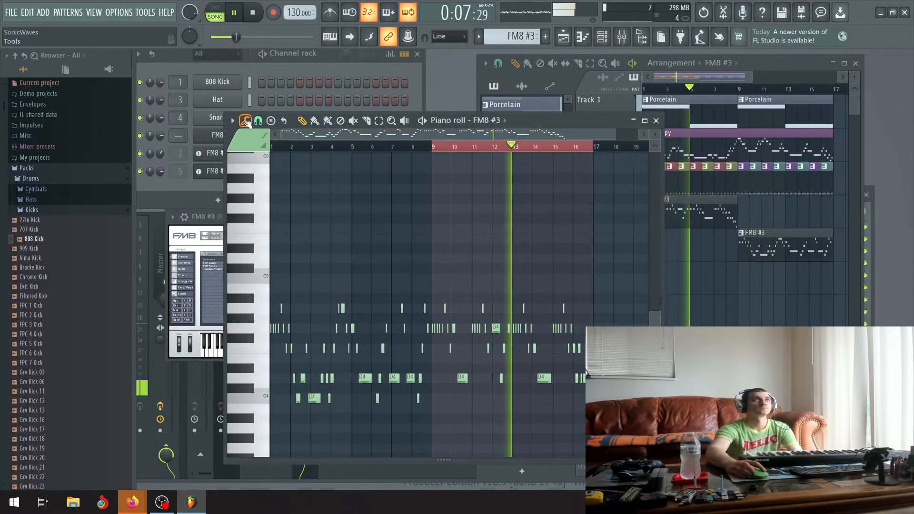
pyautogui.click(246, 121)
pyautogui.click(275, 198)
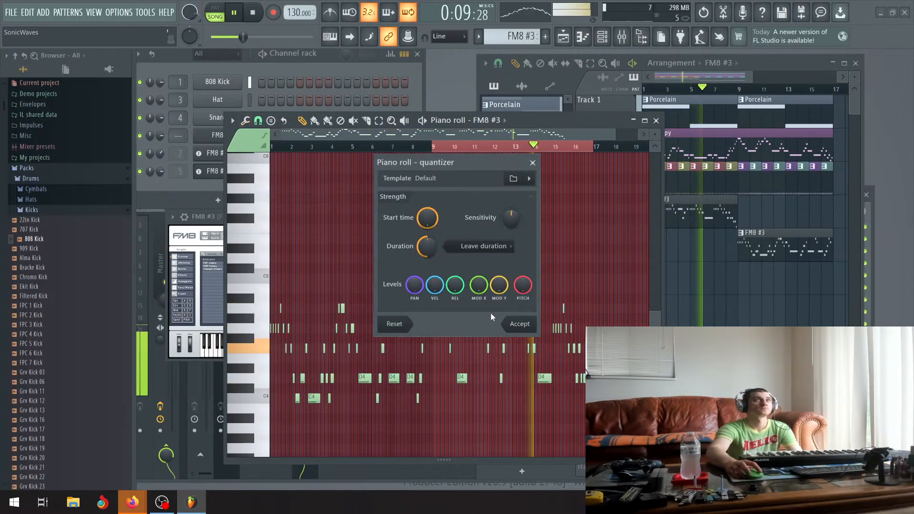
pyautogui.click(519, 324)
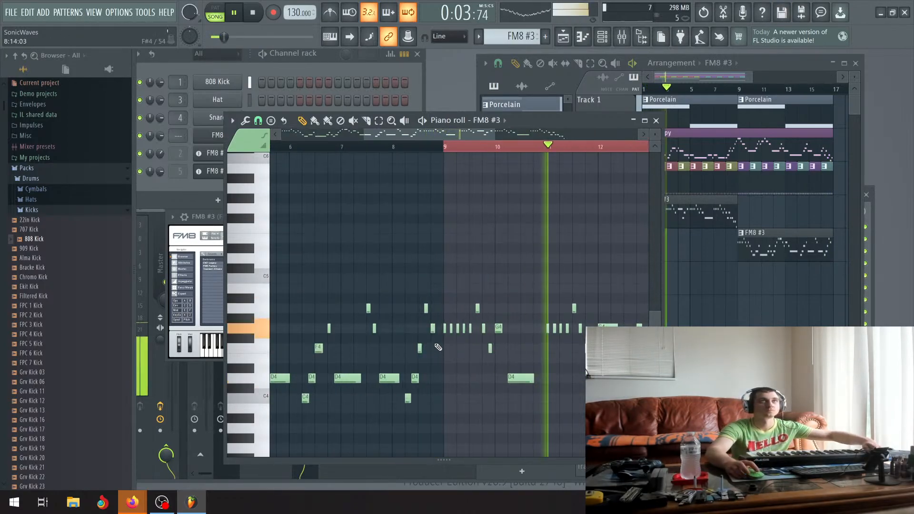
# Add an F4 note at the end of bar 8 in the FM8 #3 pattern, just before bar 9.
pyautogui.scroll(4, 428, 349)
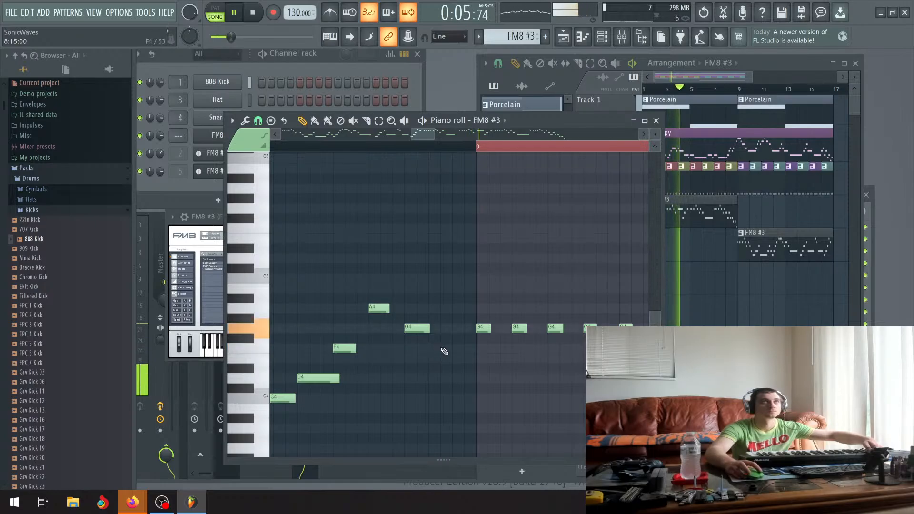
pyautogui.click(446, 348)
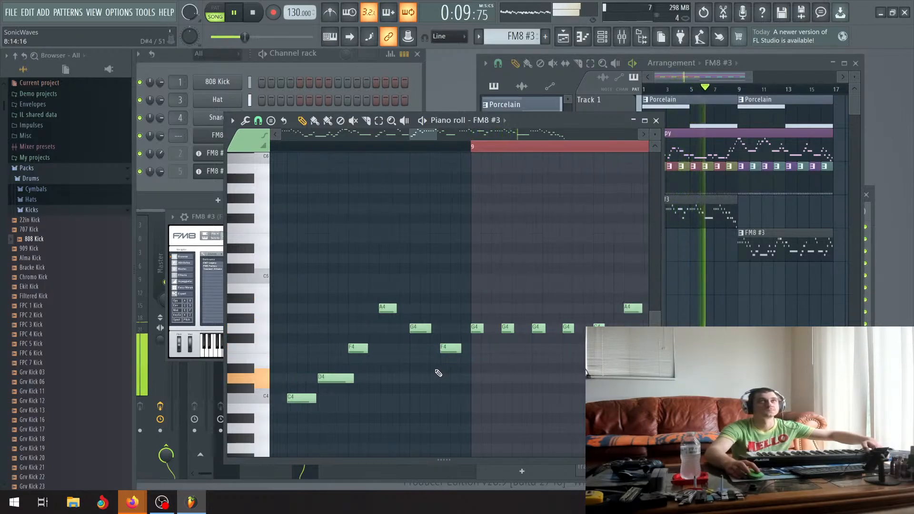
# Stop playback and close the FM8 #3 piano roll and its plugin window.
pyautogui.scroll(-5, 439, 372)
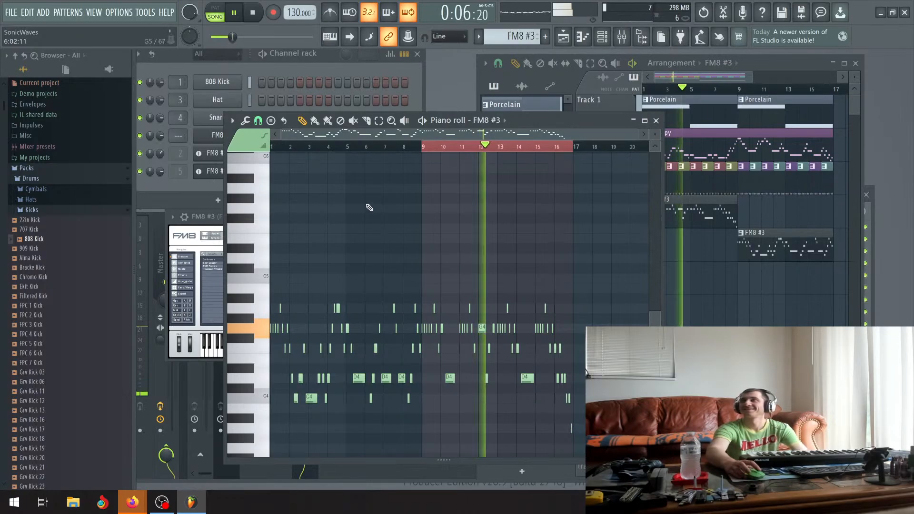
pyautogui.click(253, 13)
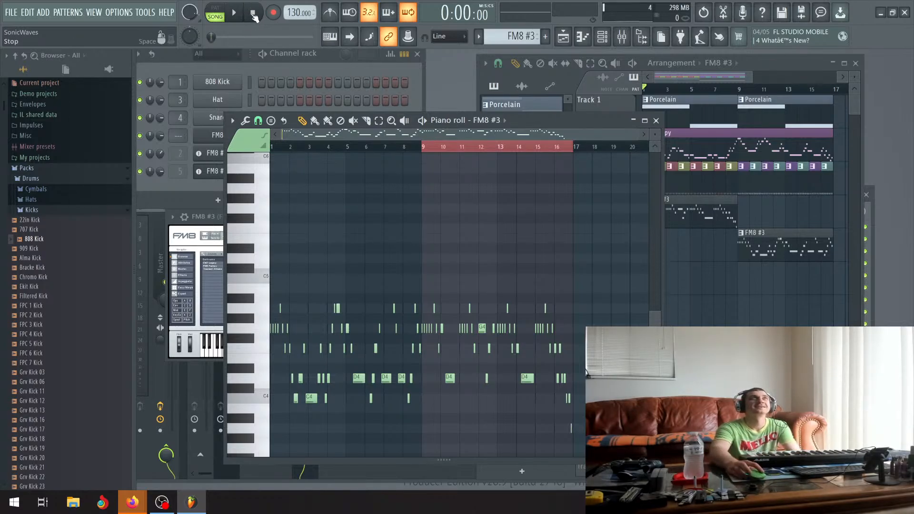
pyautogui.press('F7')
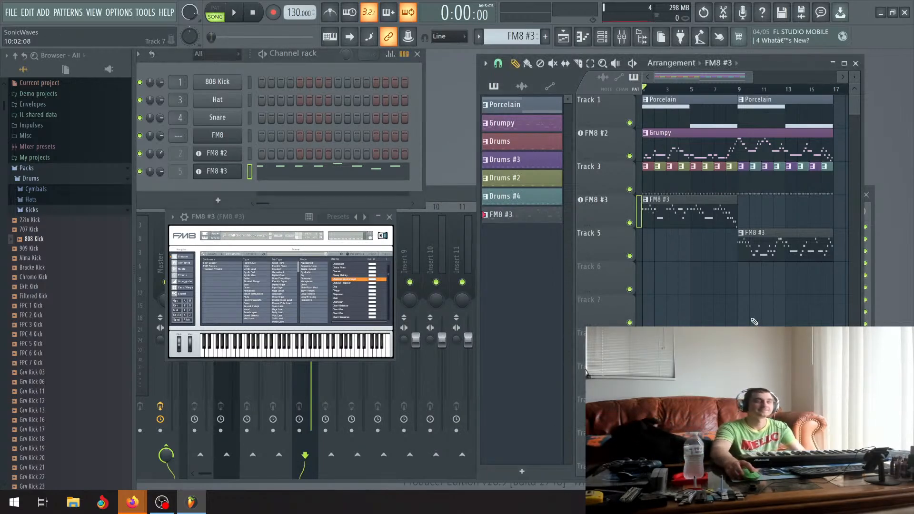
pyautogui.click(389, 216)
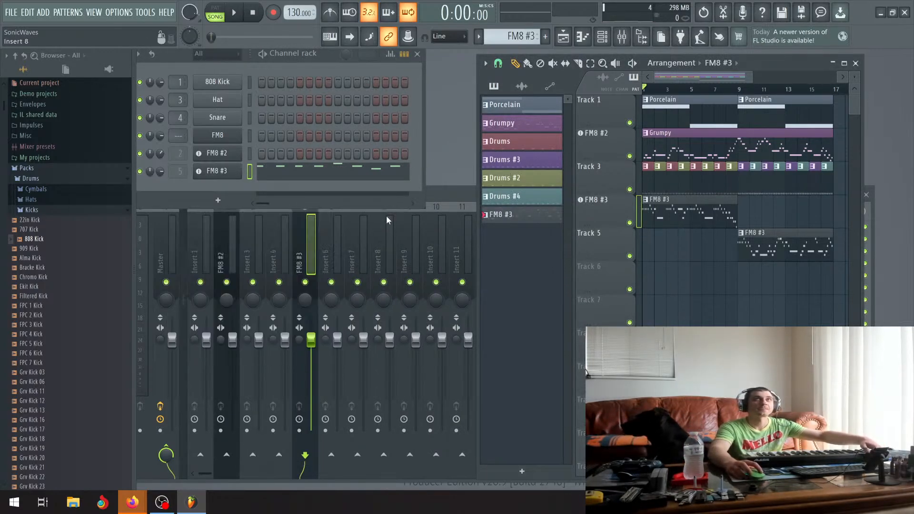
# Assign a random color to the FM8 #3 pattern.
pyautogui.scroll(2, 741, 278)
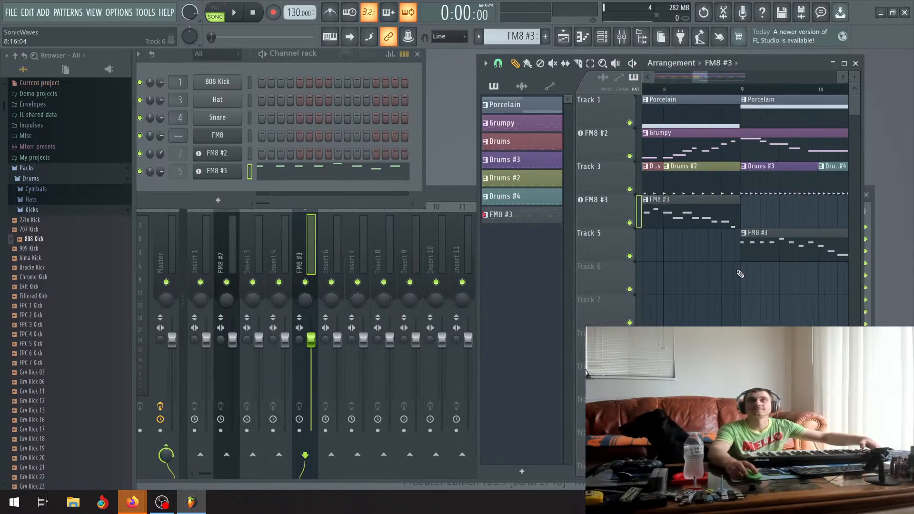
pyautogui.scroll(-2, 741, 275)
pyautogui.scroll(-2, 733, 279)
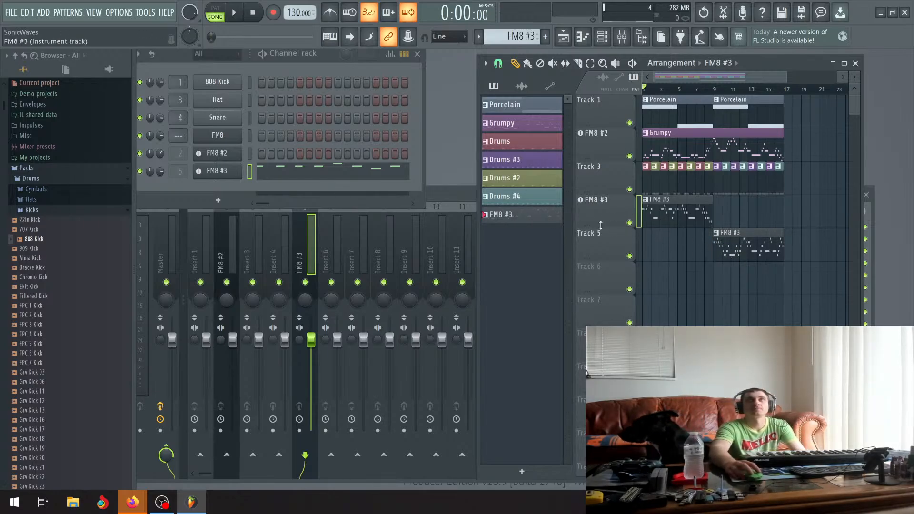
pyautogui.rightClick(539, 225)
pyautogui.click(585, 291)
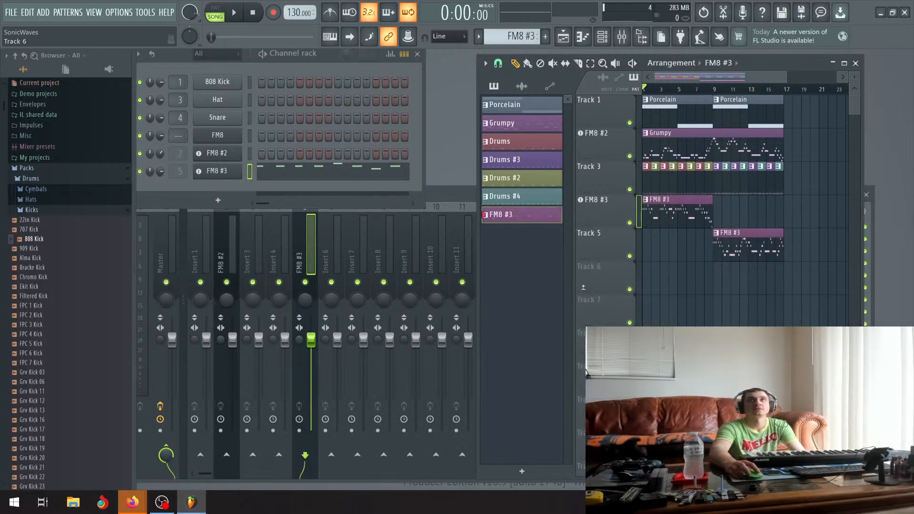
# Make the FM8 #3 clip at bar 9 unique and move it from Track 5 up to the FM8 #3 track.
pyautogui.click(718, 235)
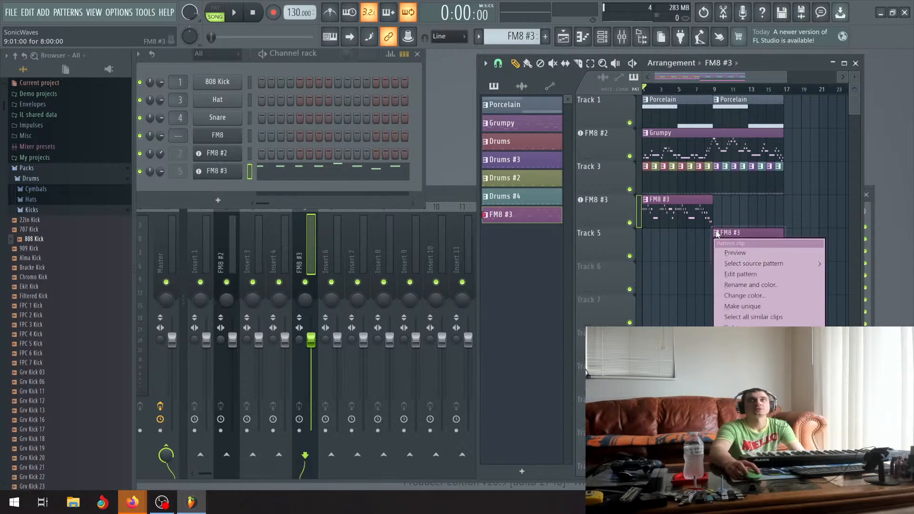
pyautogui.click(730, 307)
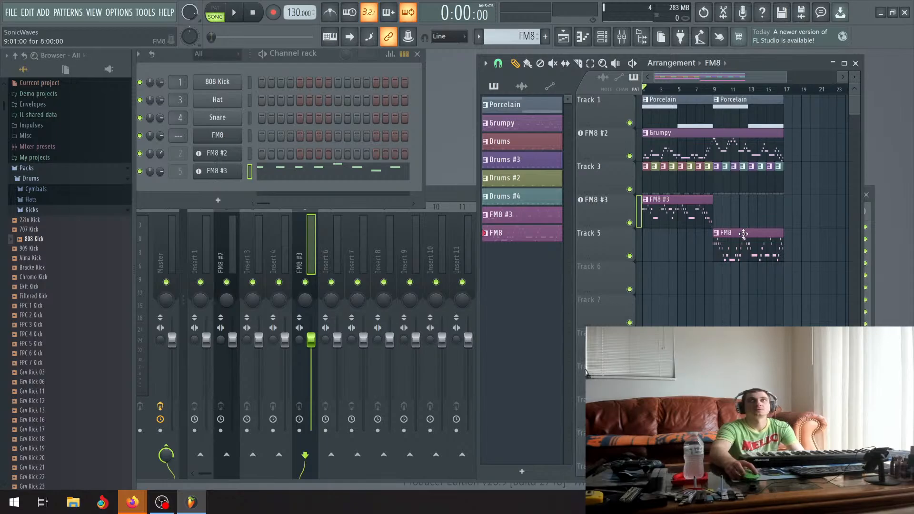
pyautogui.moveTo(745, 203); pyautogui.dragTo(743, 192)
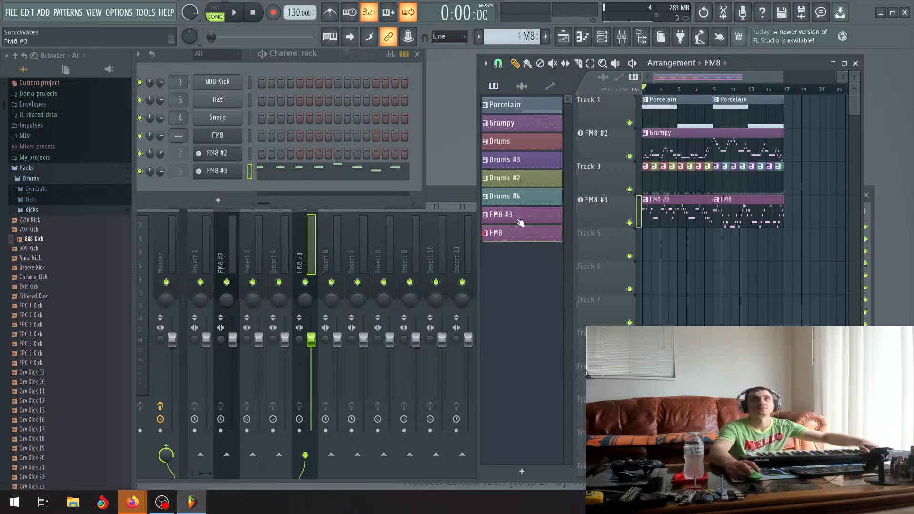
# Assign a random color to the unique FM8 pattern and check where its clip meets the FM8 #3 clip at bar 9.
pyautogui.rightClick(510, 235)
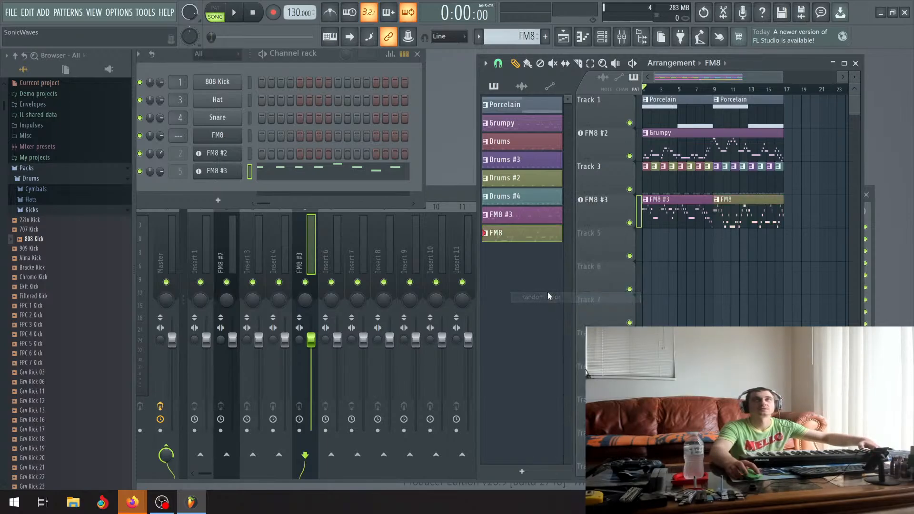
pyautogui.click(543, 297)
pyautogui.scroll(3, 725, 248)
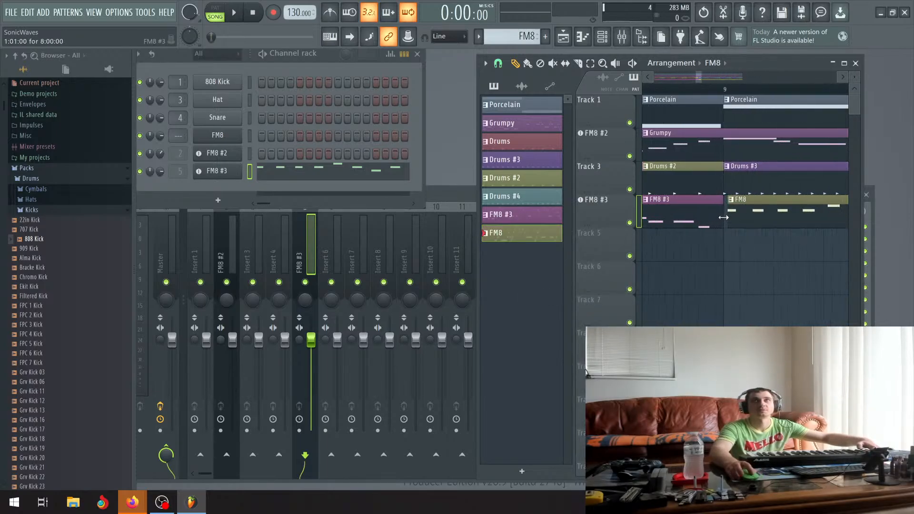
pyautogui.moveTo(717, 217)
pyautogui.mouseDown()
pyautogui.moveTo(732, 217)
pyautogui.moveTo(716, 217)
pyautogui.mouseUp()
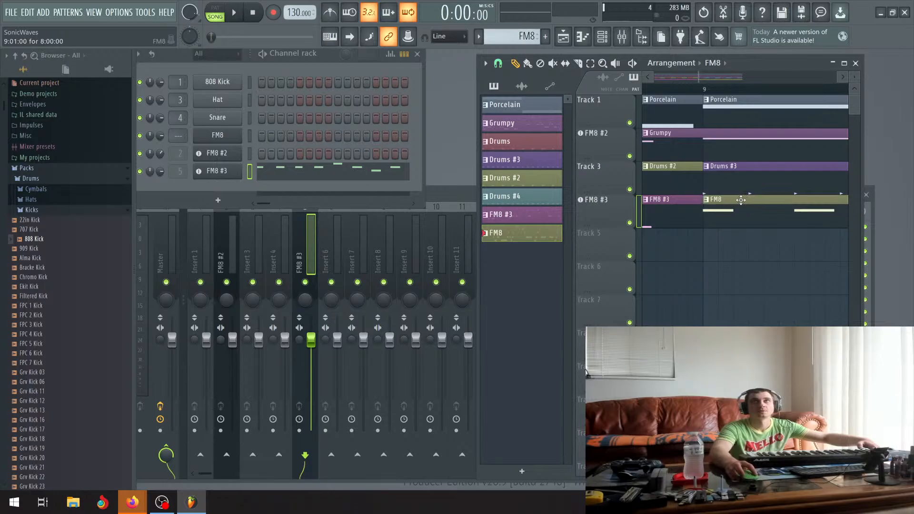
pyautogui.scroll(-6, 696, 228)
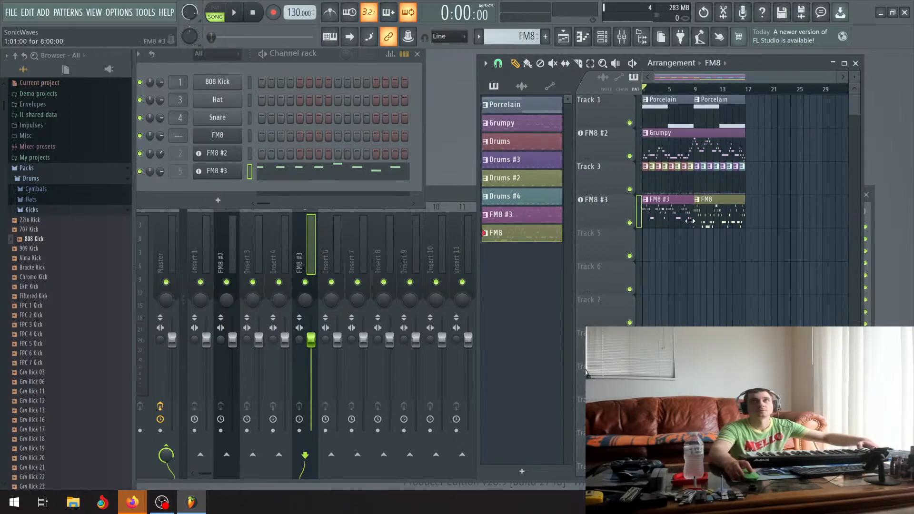
# Play the arrangement from the start to review the rearranged FM8 #3 track, stopping when done.
pyautogui.click(234, 13)
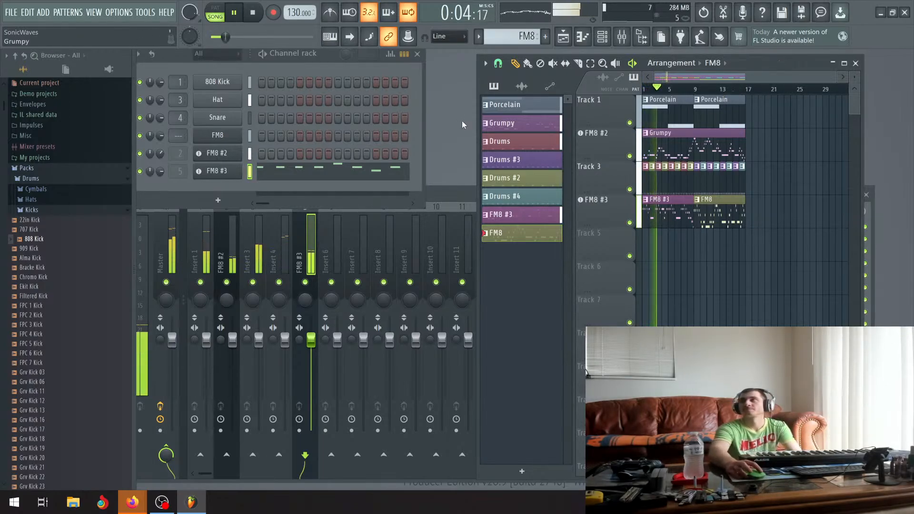
pyautogui.click(240, 16)
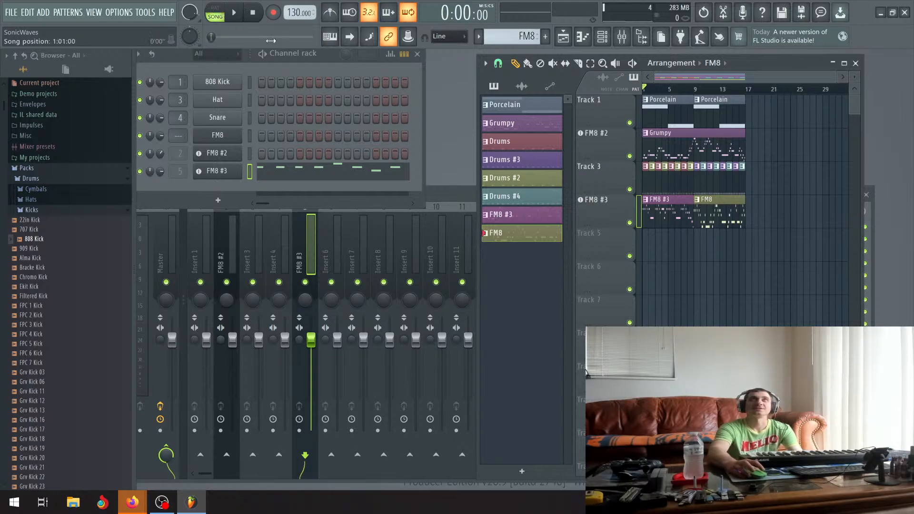
pyautogui.click(240, 18)
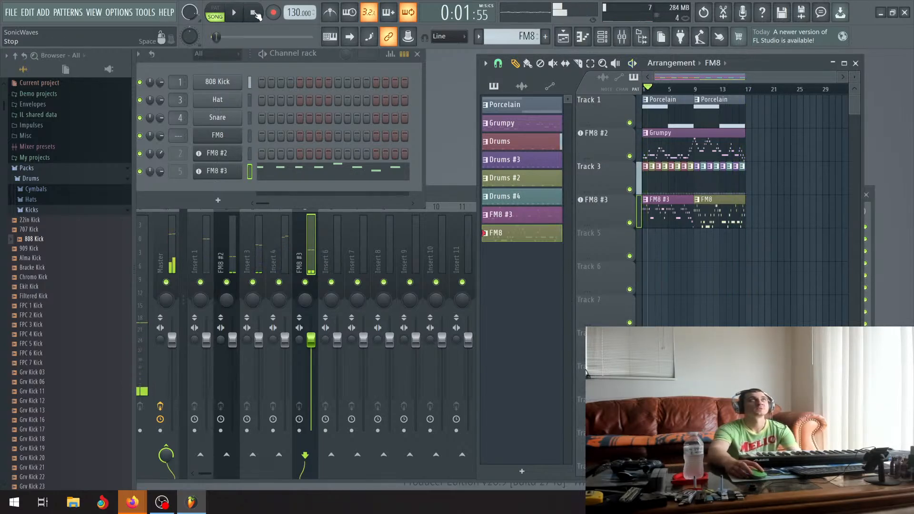
pyautogui.press('space')
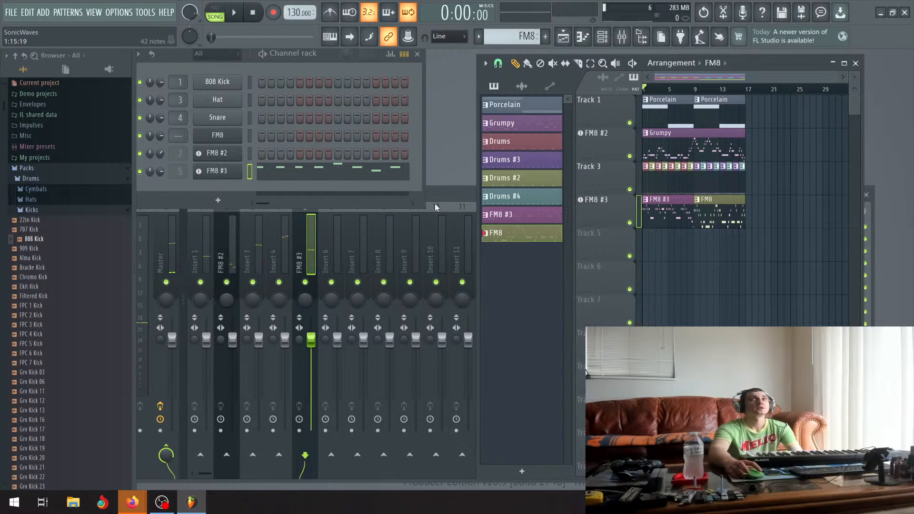
# Turn Track 5 into an instrument track with a new FM8 instance and bring the arrangement back to the front.
pyautogui.rightClick(618, 244)
pyautogui.moveTo(685, 281)
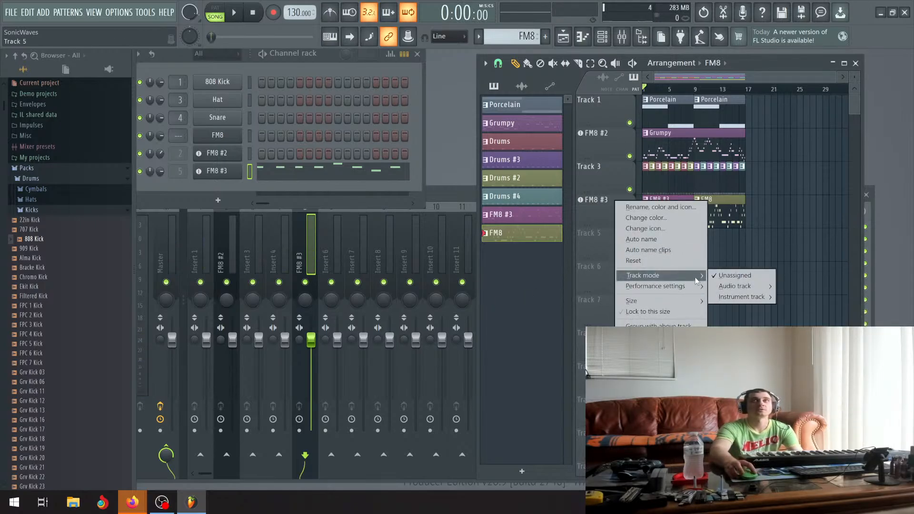
pyautogui.moveTo(742, 296)
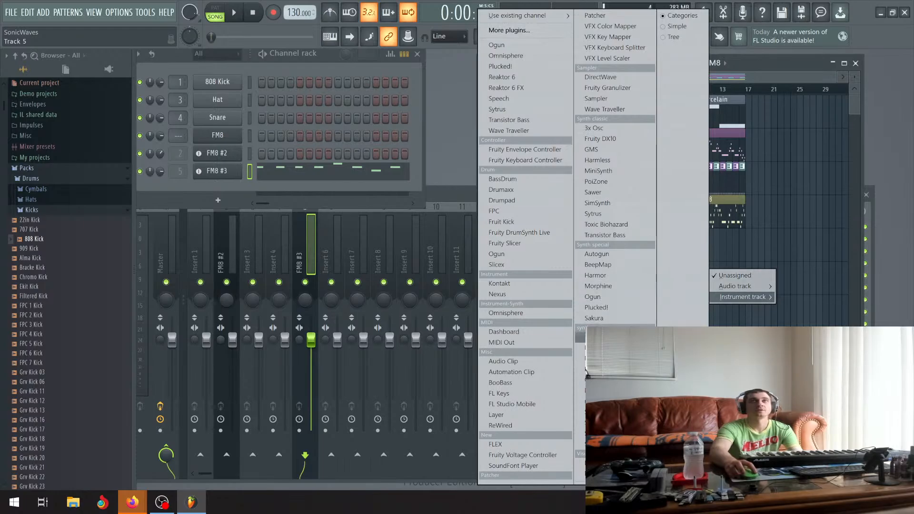
pyautogui.click(582, 348)
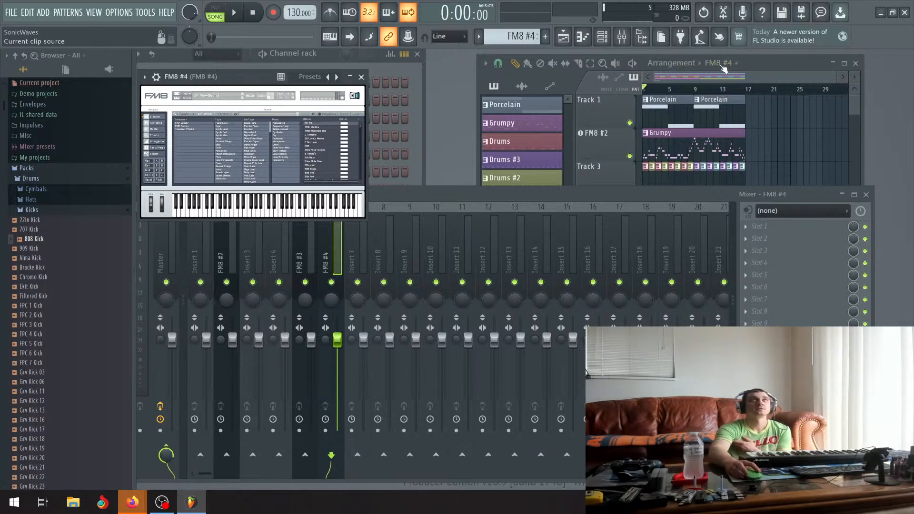
pyautogui.click(767, 61)
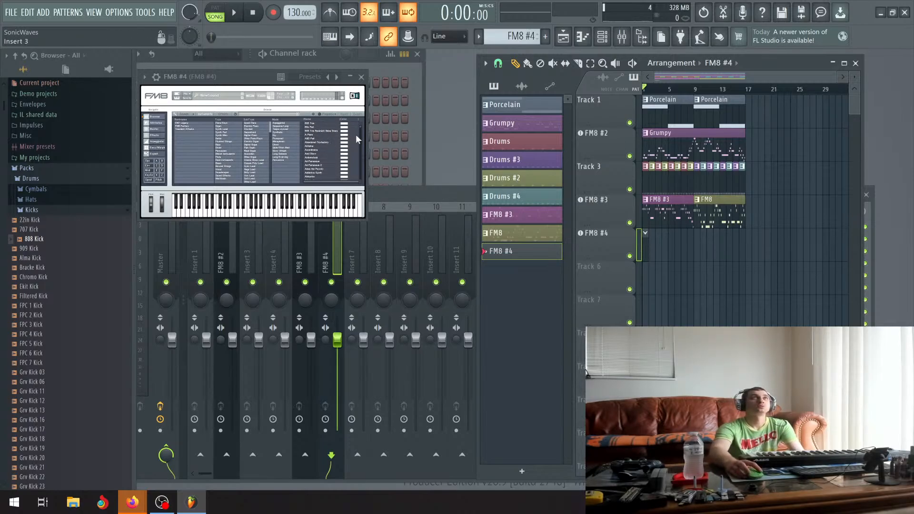
# Browse far down the FM8 #4 preset list and audition successive presets on the keyboard.
pyautogui.moveTo(360, 133); pyautogui.dragTo(362, 153)
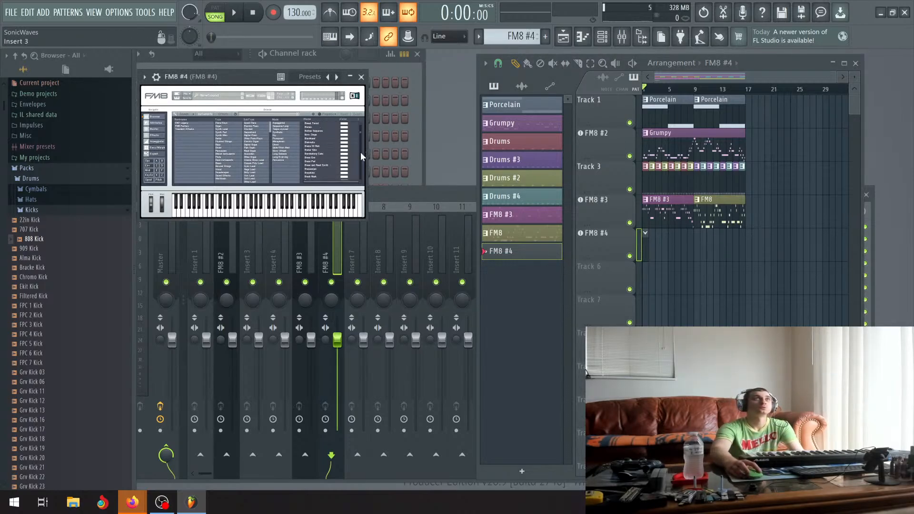
pyautogui.scroll(-10, 362, 153)
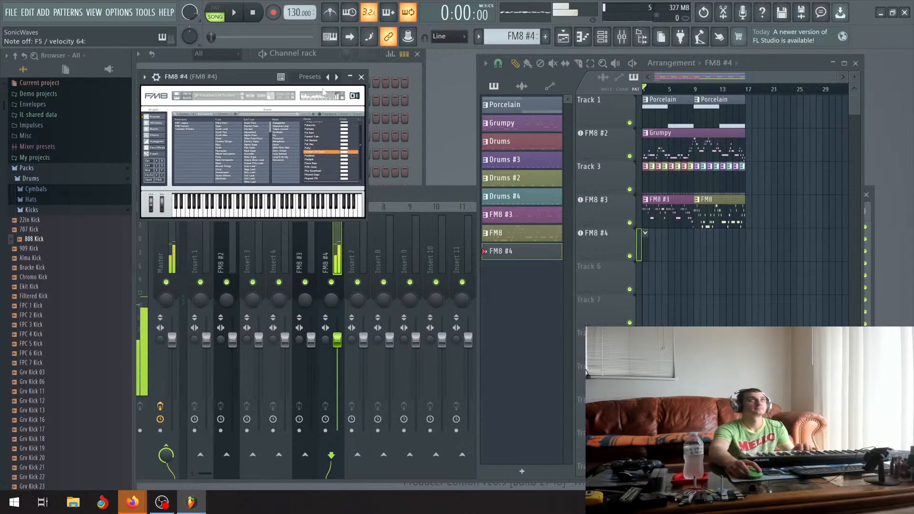
pyautogui.click(242, 98)
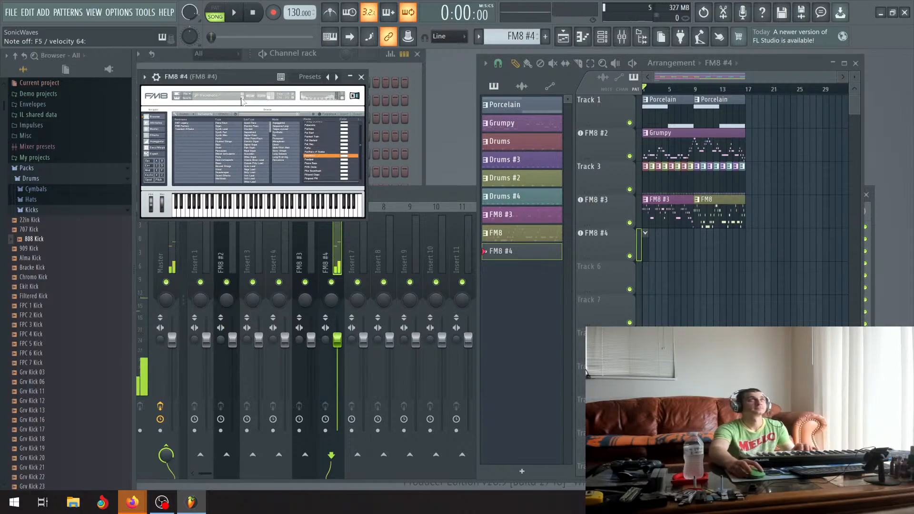
pyautogui.click(241, 98)
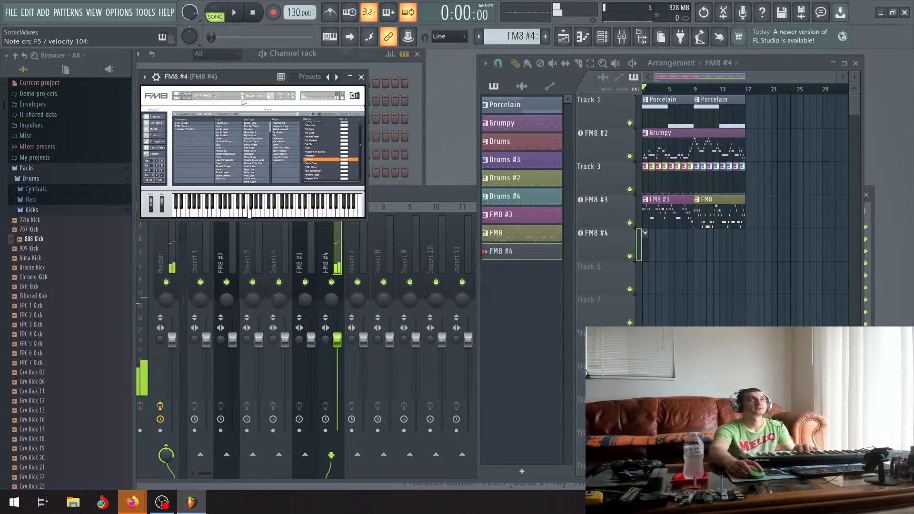
# Play the arrangement and audition further FM8 #4 presets against it, advancing one preset at a time.
pyautogui.click(234, 13)
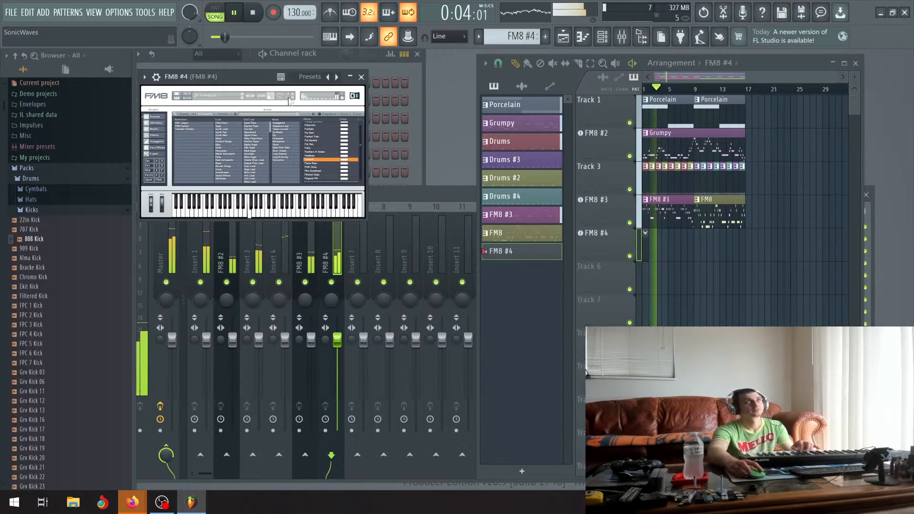
pyautogui.click(242, 97)
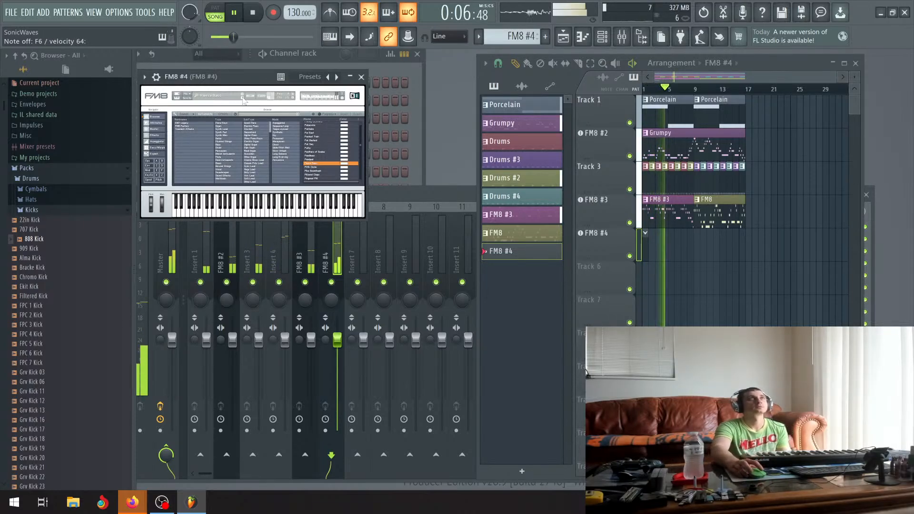
pyautogui.click(242, 97)
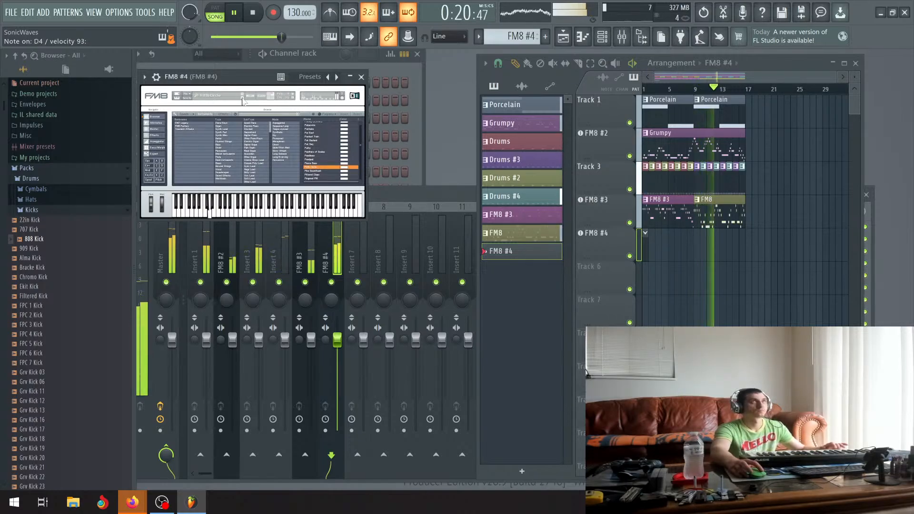
pyautogui.click(242, 98)
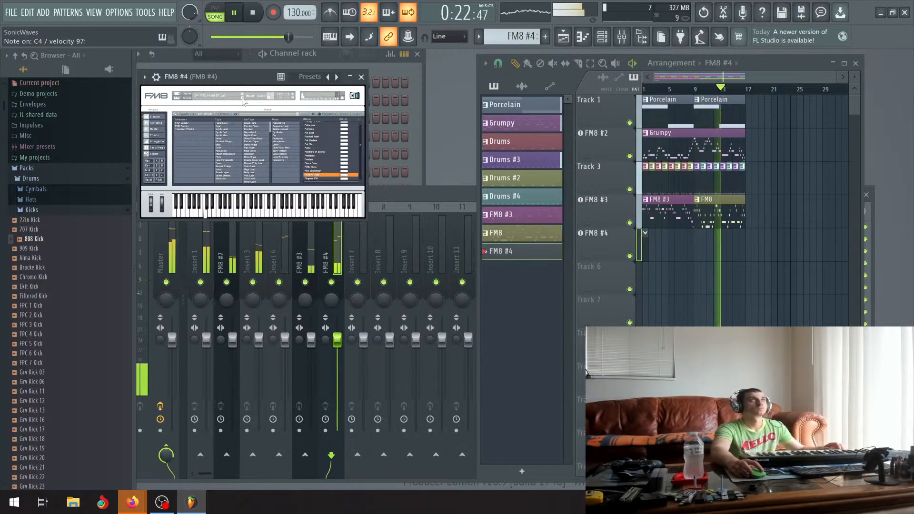
# Step forward through the FM8 #4 presets while the song loops, auditioning each sound, and pause playback.
pyautogui.click(242, 99)
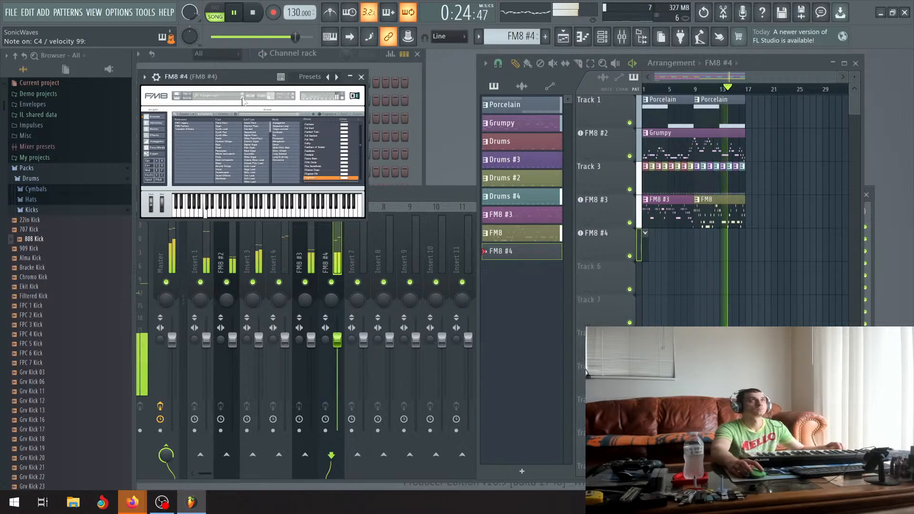
pyautogui.click(242, 98)
pyautogui.click(243, 98)
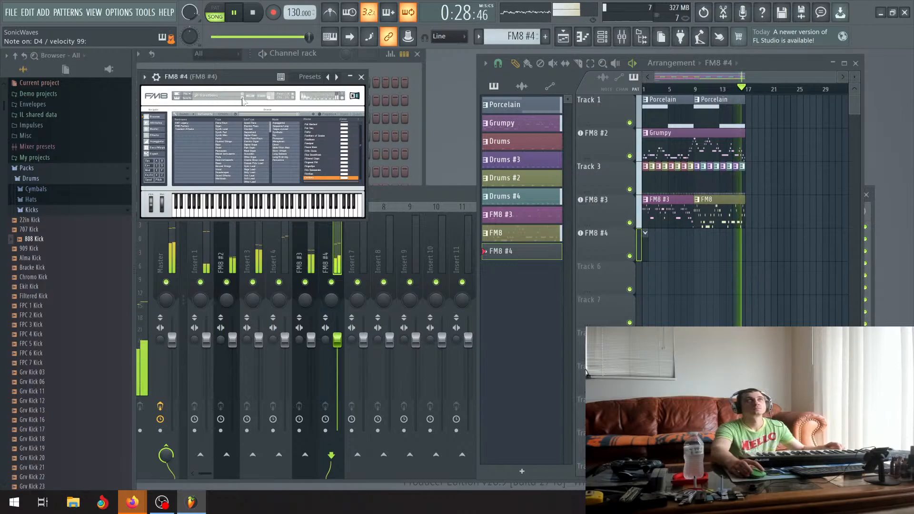
pyautogui.click(242, 99)
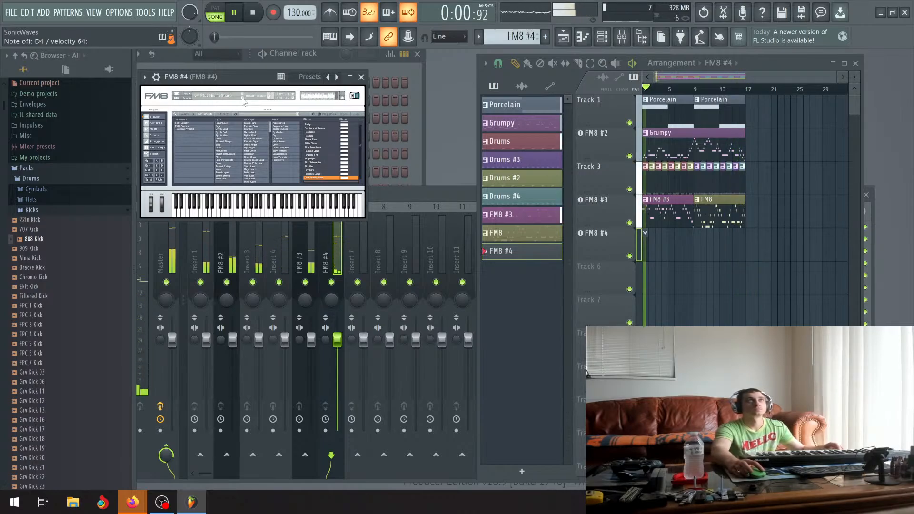
pyautogui.click(242, 99)
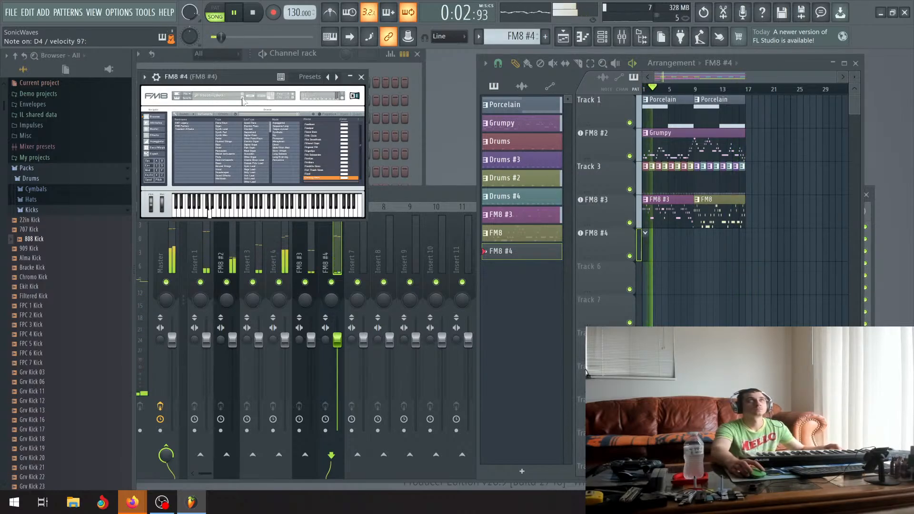
pyautogui.click(243, 99)
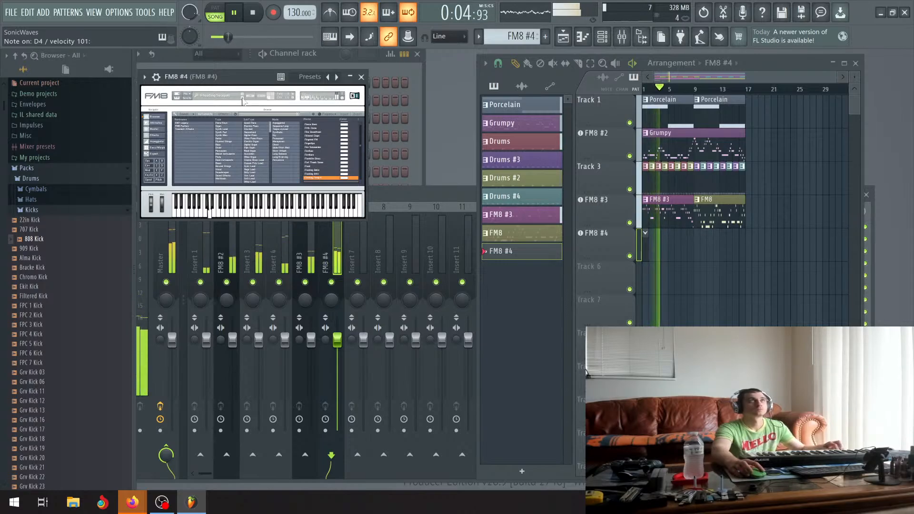
pyautogui.click(242, 99)
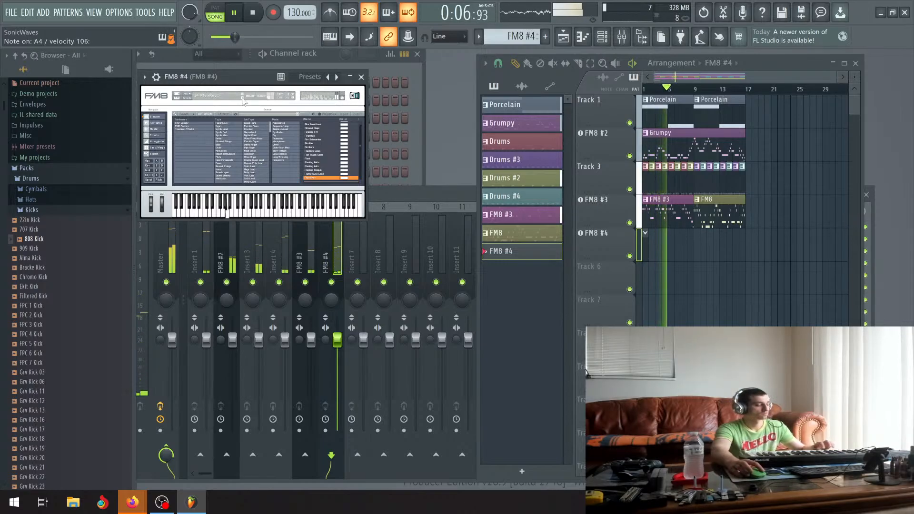
pyautogui.click(243, 98)
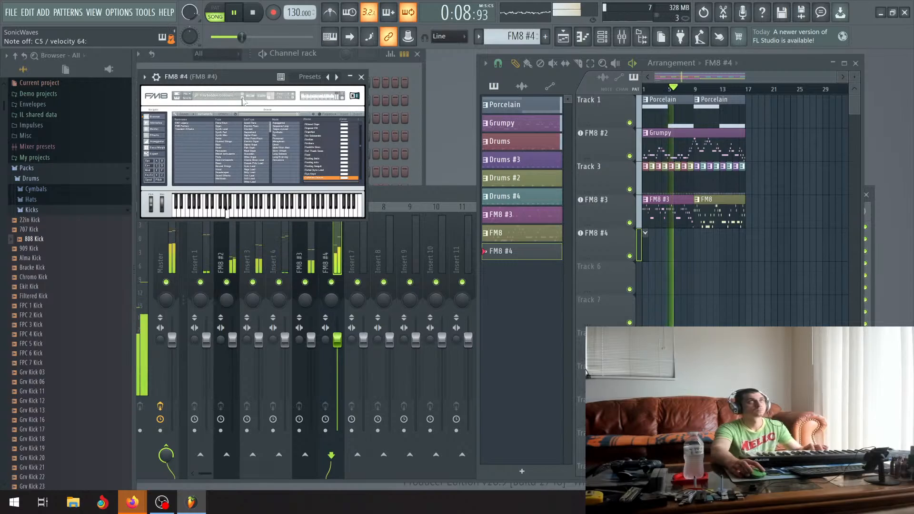
pyautogui.click(243, 99)
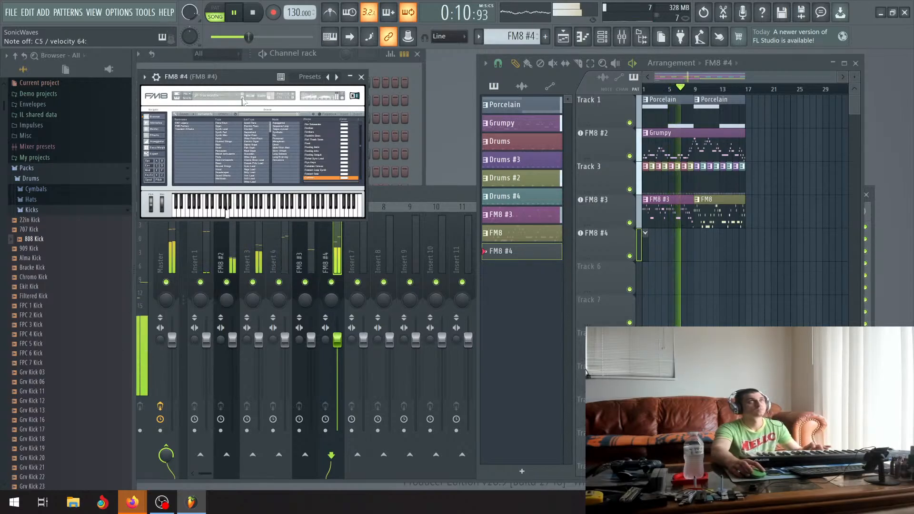
pyautogui.click(242, 99)
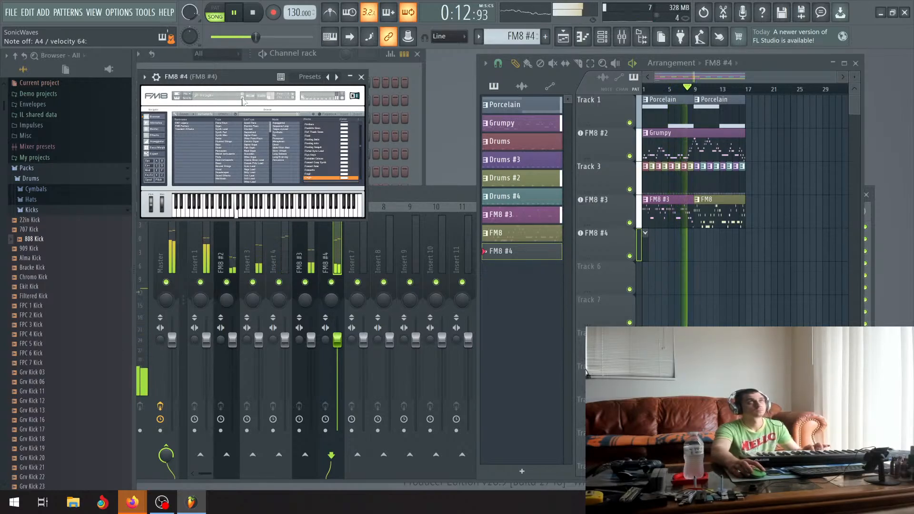
pyautogui.click(242, 99)
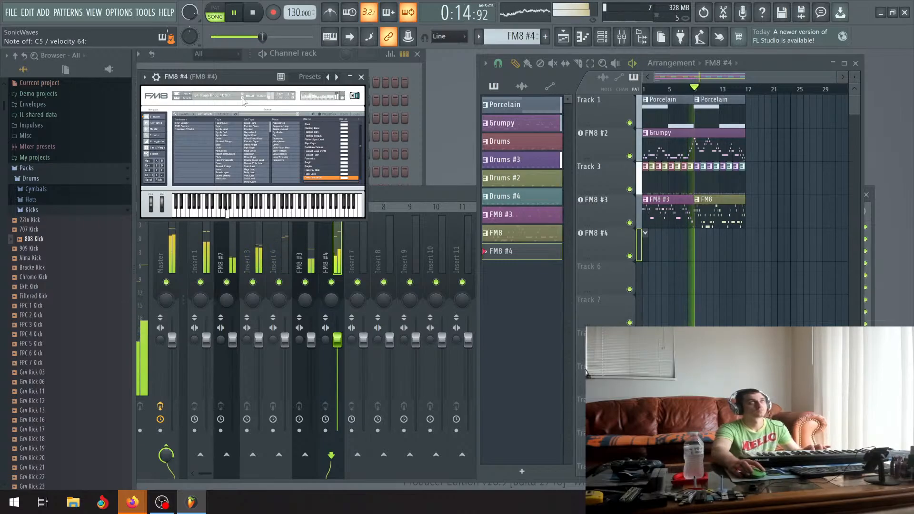
pyautogui.click(243, 99)
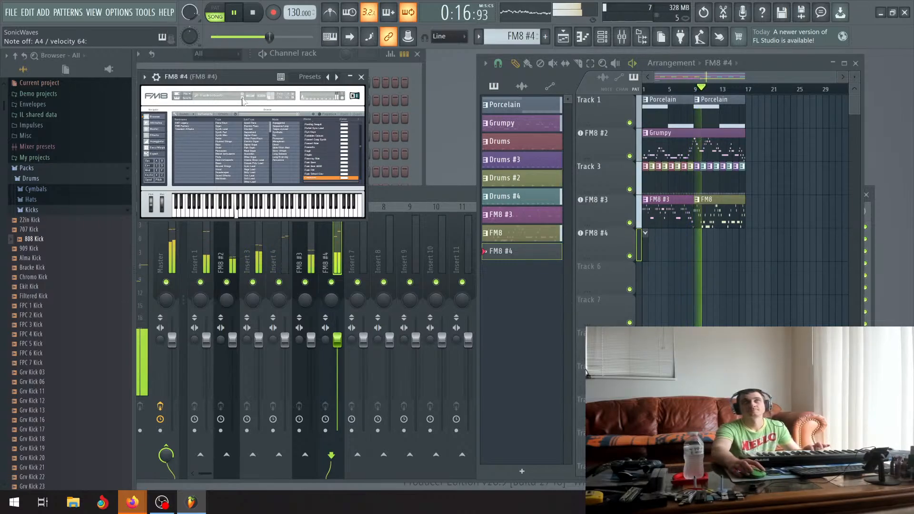
pyautogui.click(242, 99)
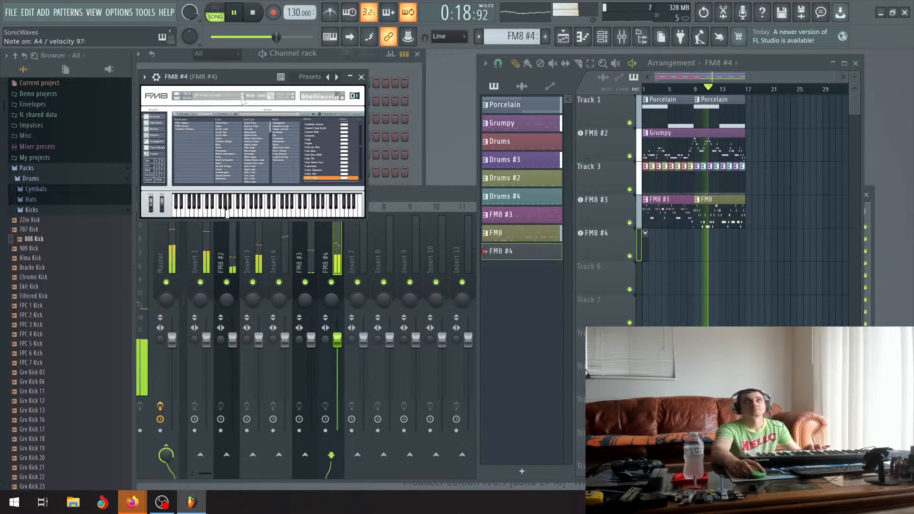
pyautogui.click(242, 98)
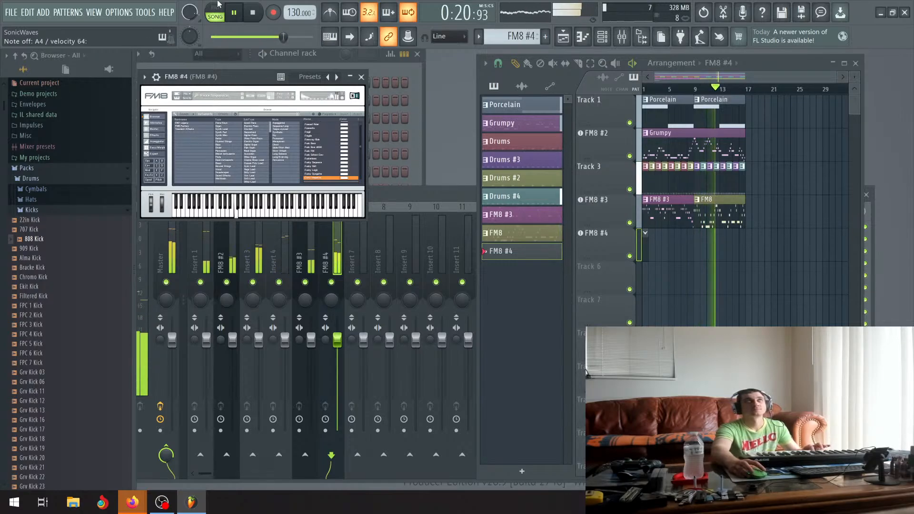
pyautogui.click(233, 13)
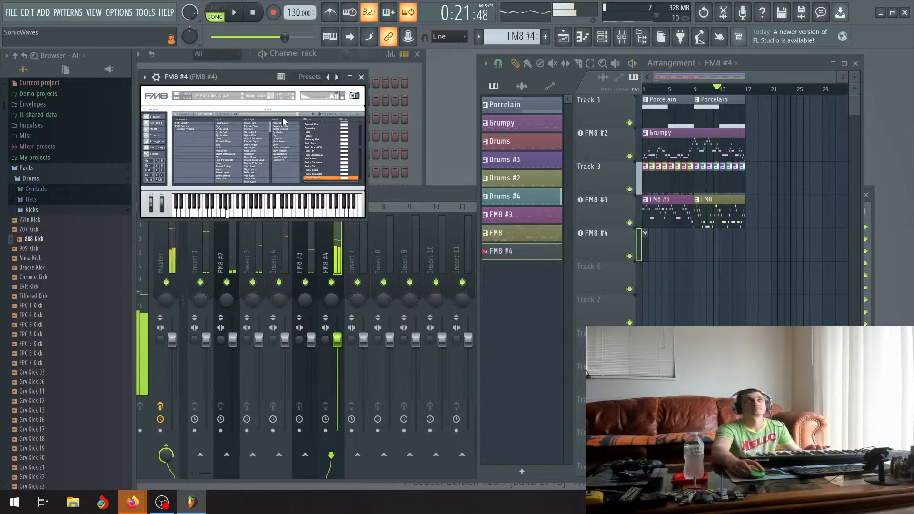
# Try more FM8 #4 presets with the song paused, and test the last one against song playback.
pyautogui.click(243, 98)
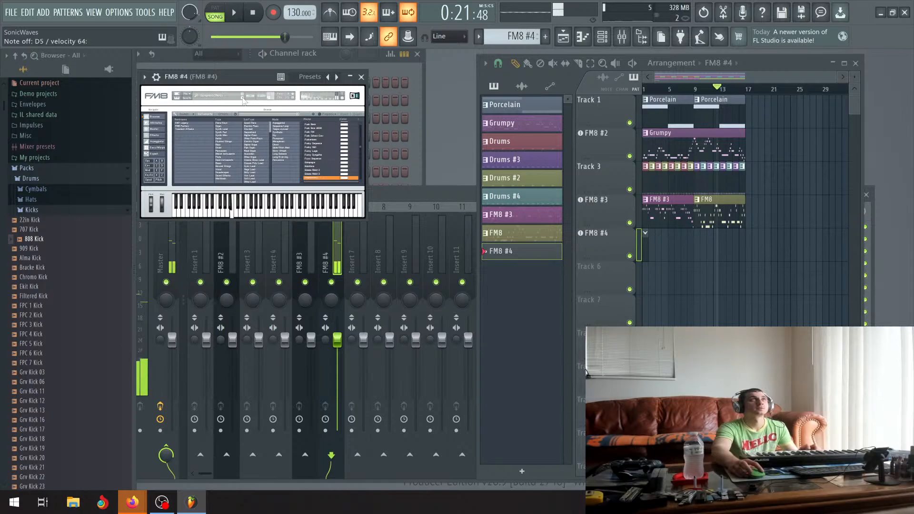
pyautogui.click(242, 98)
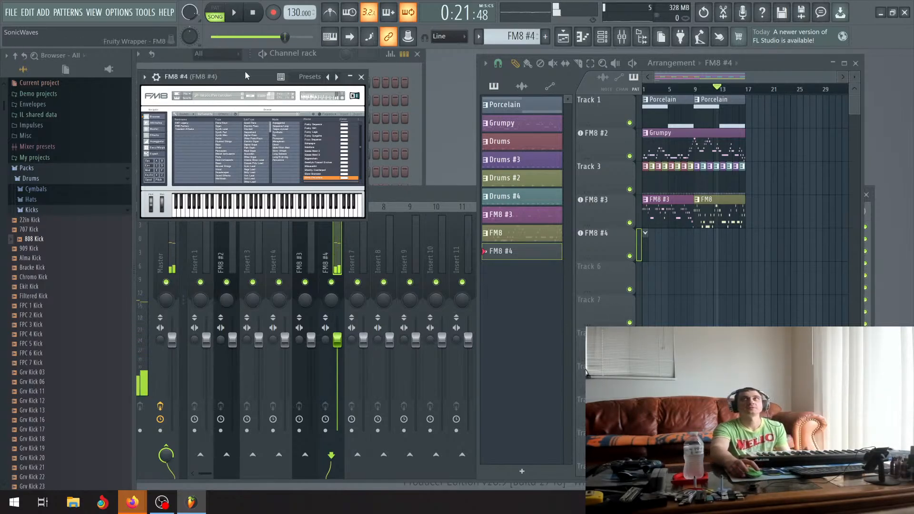
pyautogui.click(236, 14)
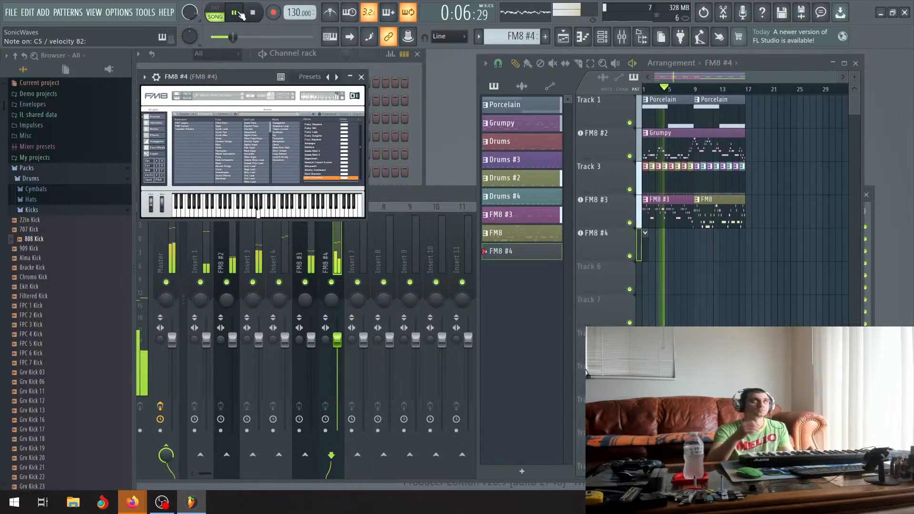
pyautogui.click(250, 14)
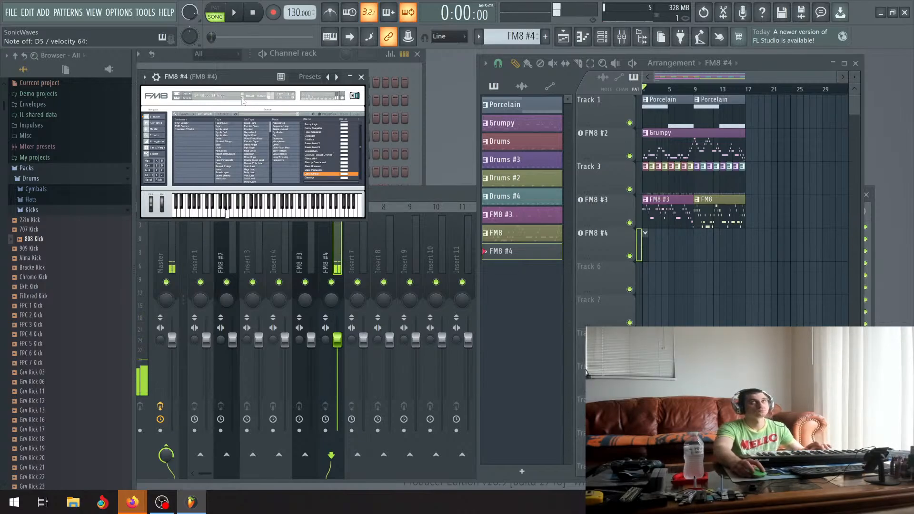
# Advance through further FM8 #4 presets to pick a sound and rehearse a melody over the song from the start.
pyautogui.click(242, 99)
pyautogui.click(243, 99)
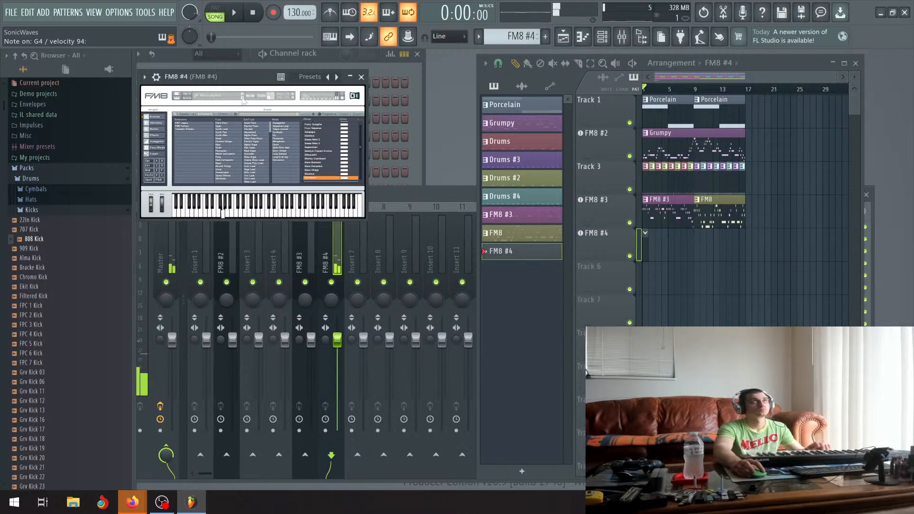
pyautogui.click(243, 99)
pyautogui.click(243, 99)
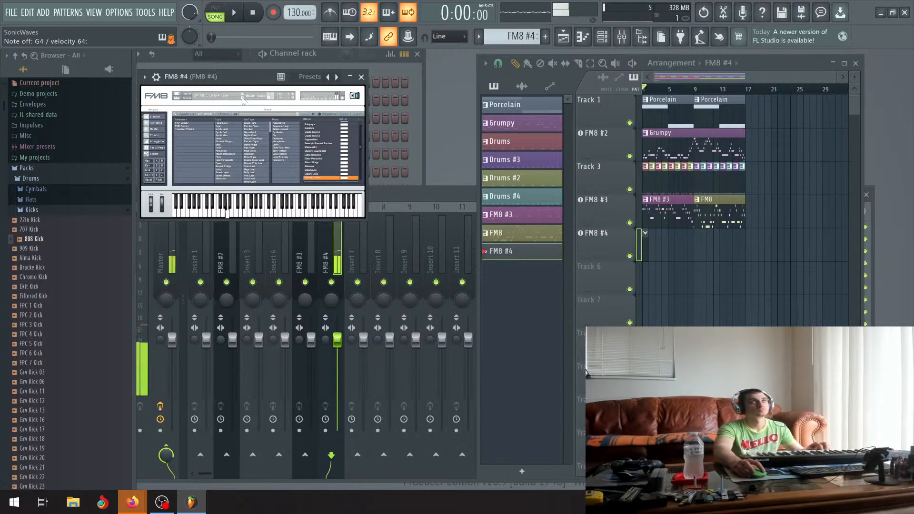
pyautogui.click(243, 99)
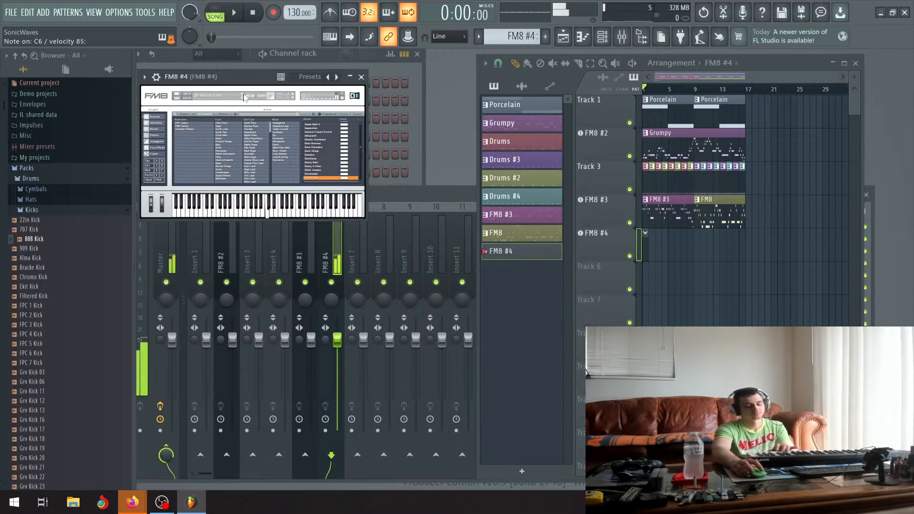
pyautogui.click(235, 12)
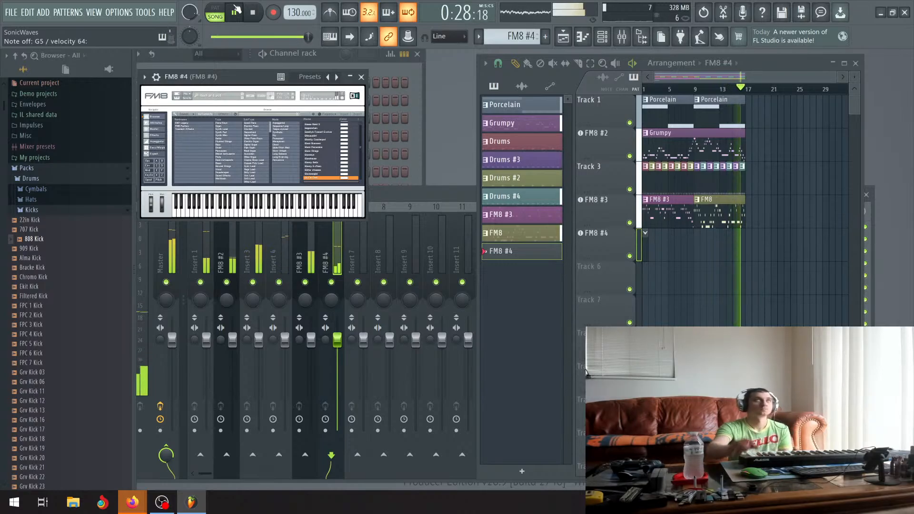
# Record a live FM8 #4 melody across the full 16-bar song from the start, and turn recording off.
pyautogui.click(255, 15)
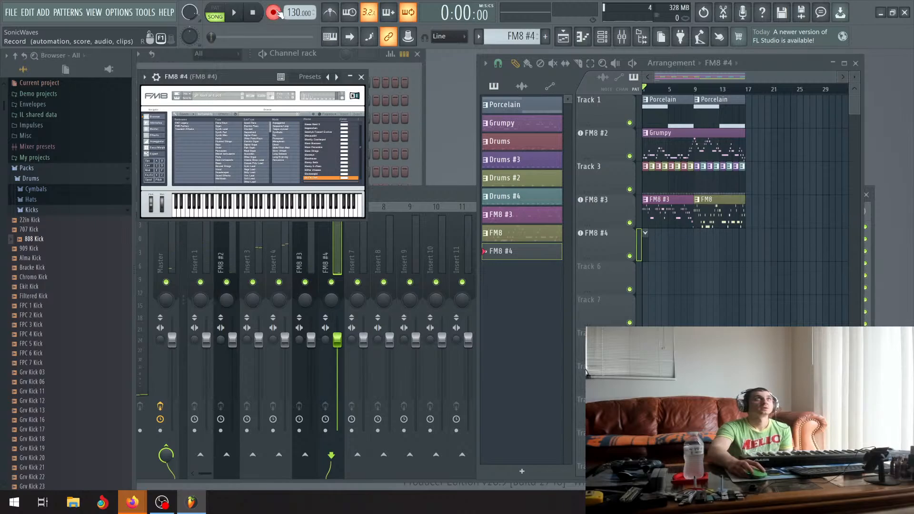
pyautogui.click(237, 15)
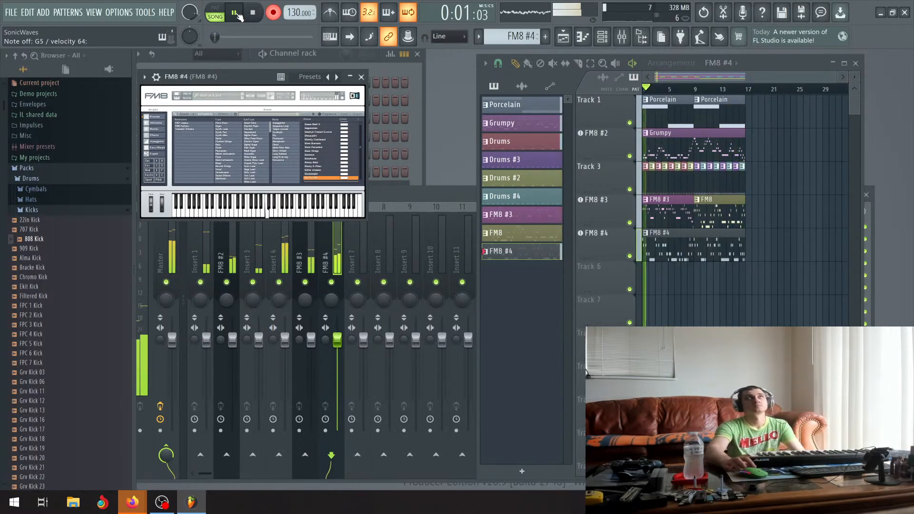
pyautogui.click(272, 14)
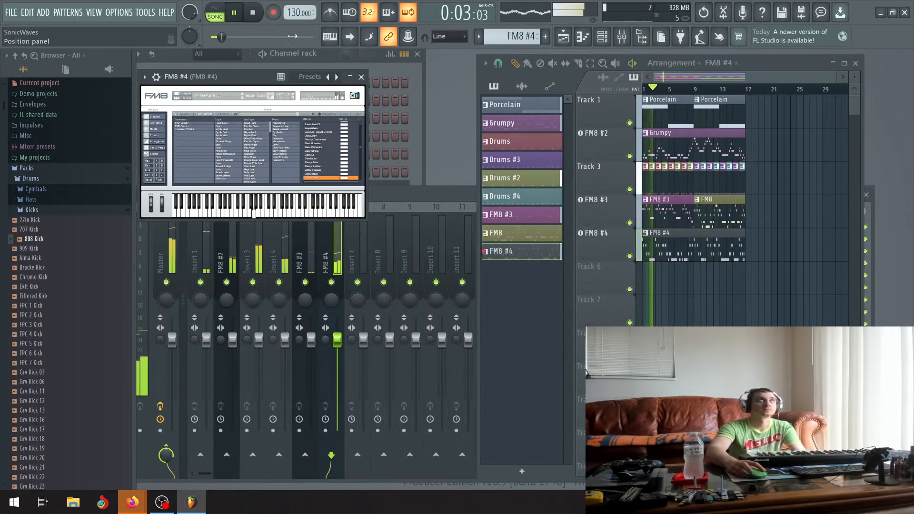
# Open the recorded FM8 #4 clip in the piano roll and quantize its notes with the Default template, leaving durations as they are.
pyautogui.doubleClick(670, 241)
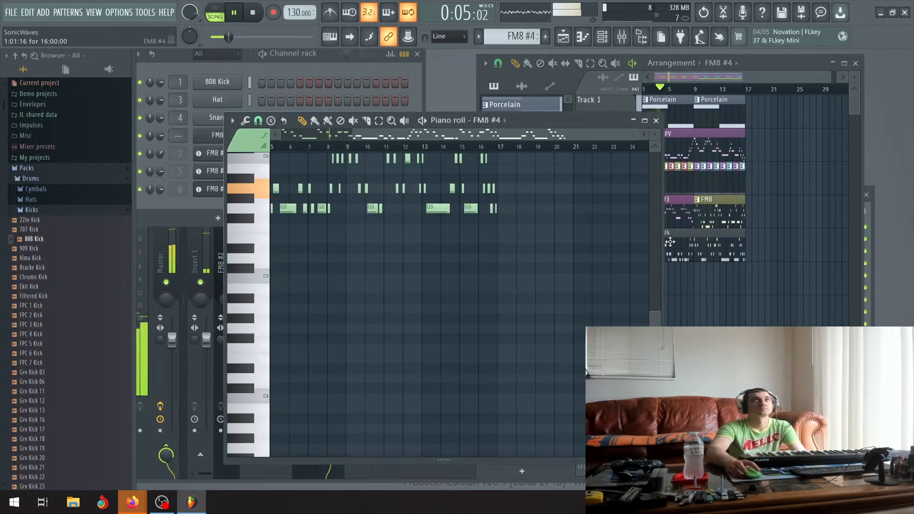
pyautogui.scroll(3, 276, 159)
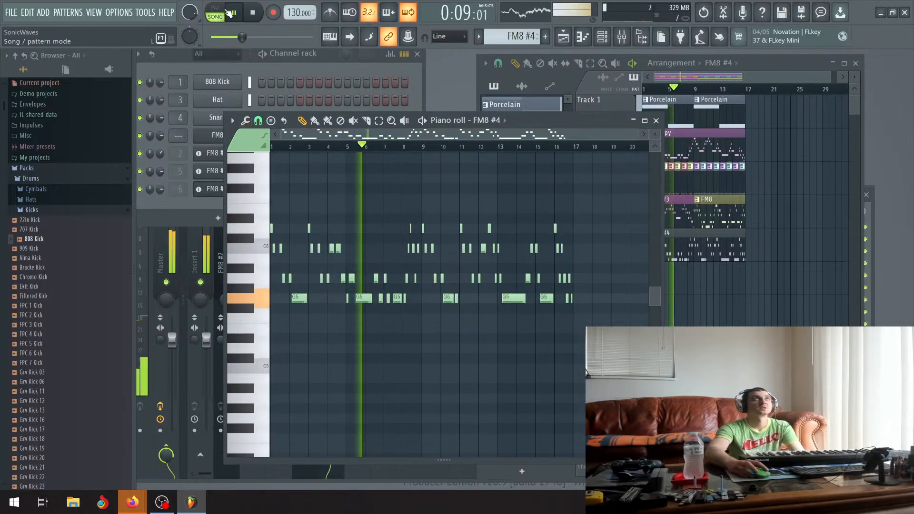
pyautogui.press('space')
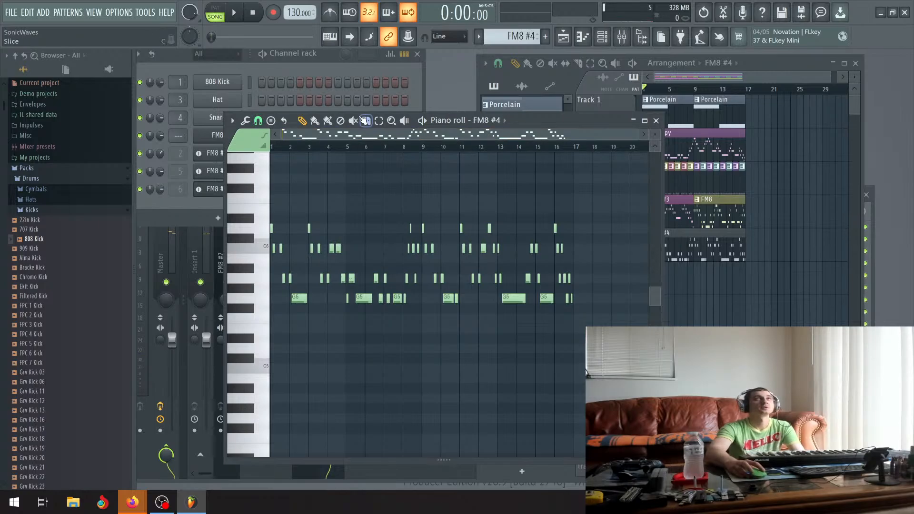
pyautogui.click(245, 120)
pyautogui.click(266, 196)
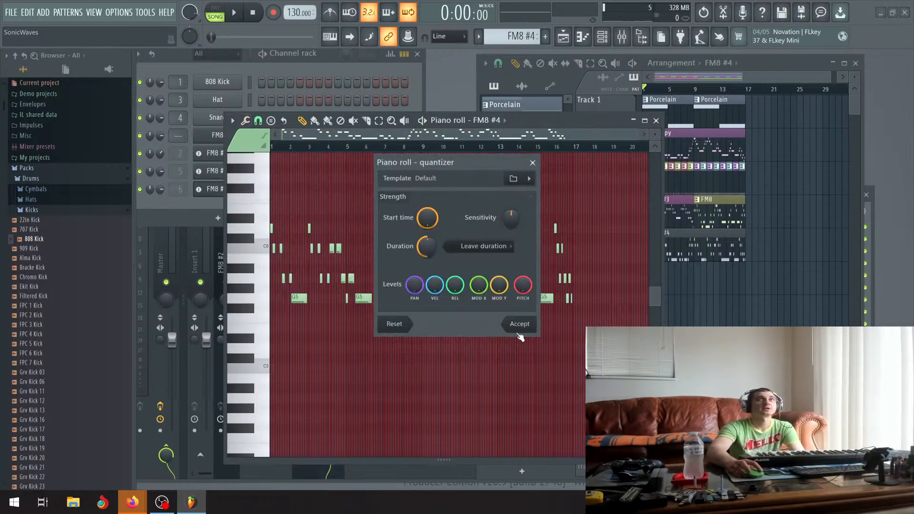
pyautogui.click(523, 327)
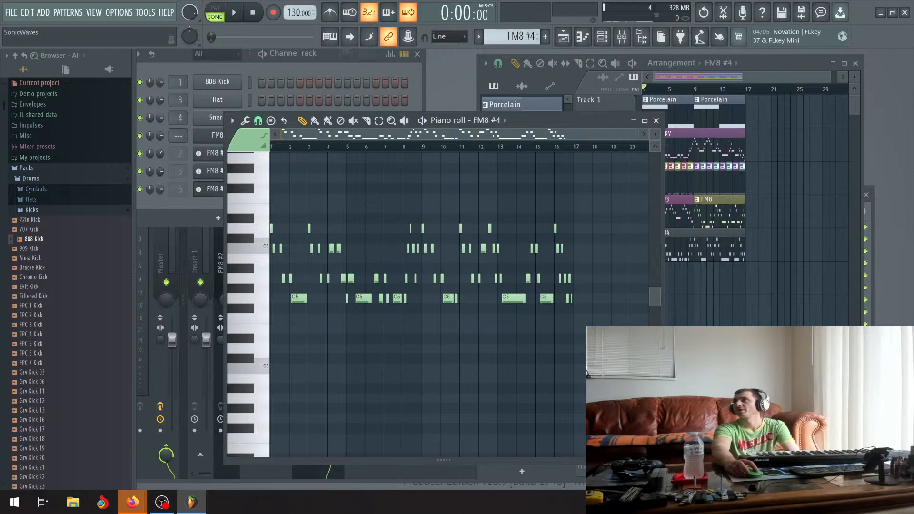
# Save the project and briefly play the song from the start to check the quantized FM8 #4 part.
pyautogui.hotkey('ctrl', 's')
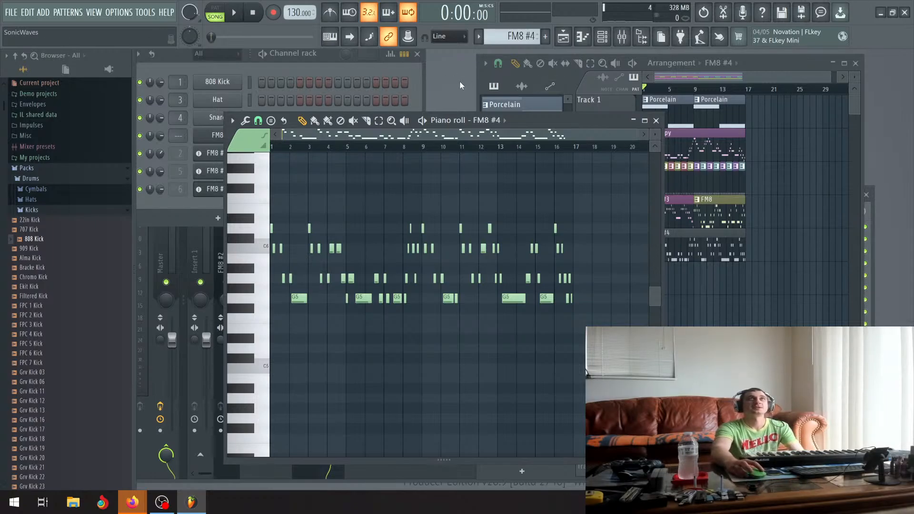
pyautogui.press('F6')
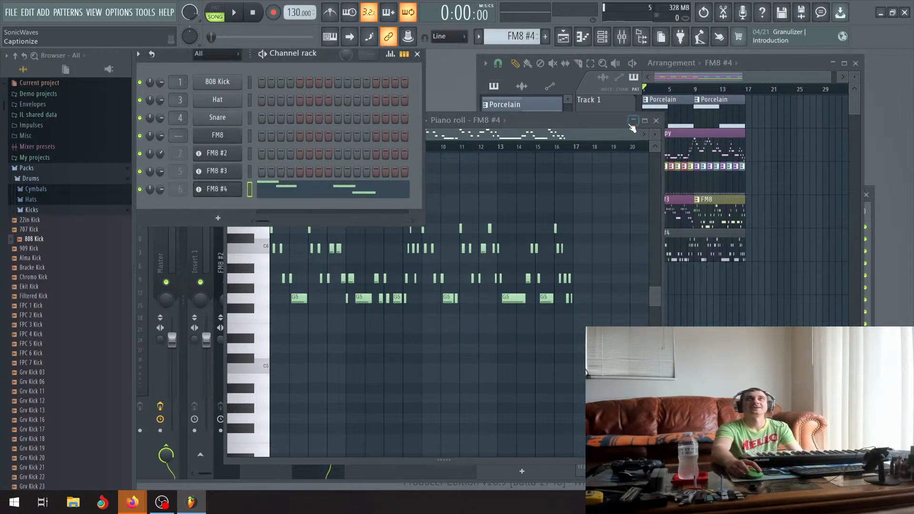
pyautogui.click(533, 124)
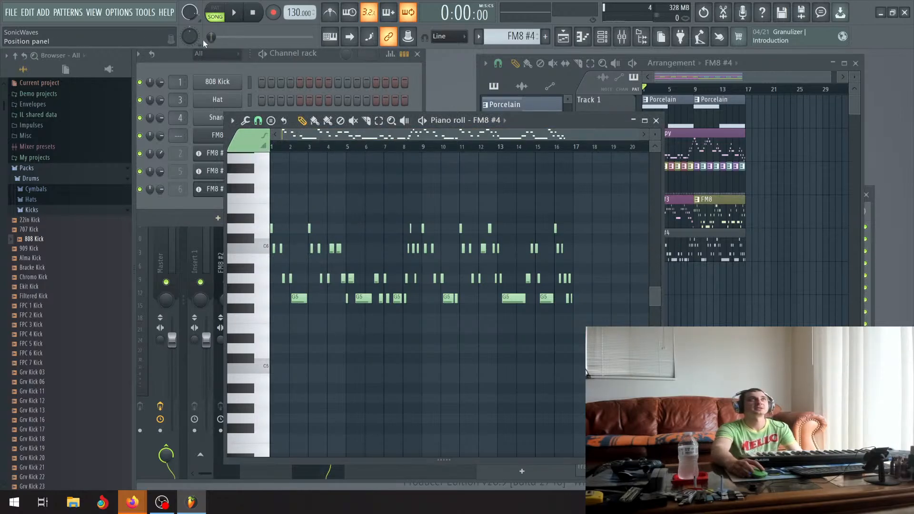
pyautogui.click(237, 14)
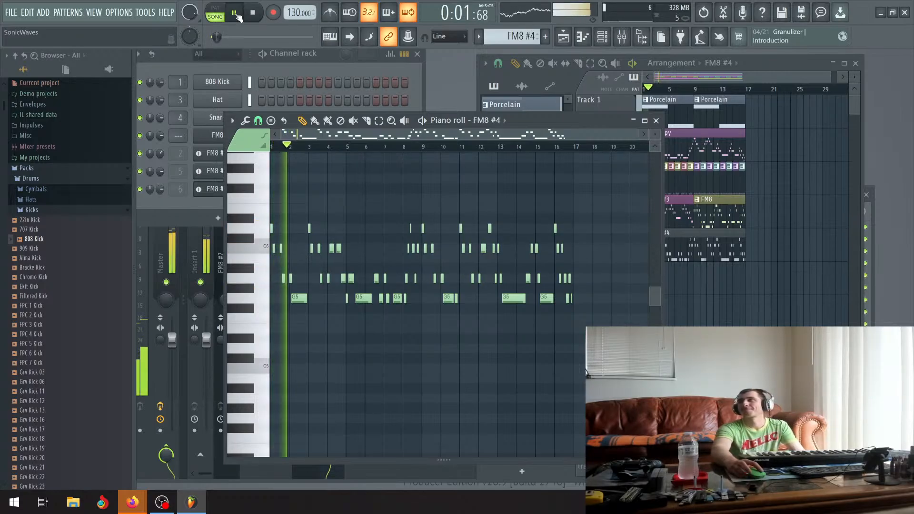
pyautogui.click(237, 16)
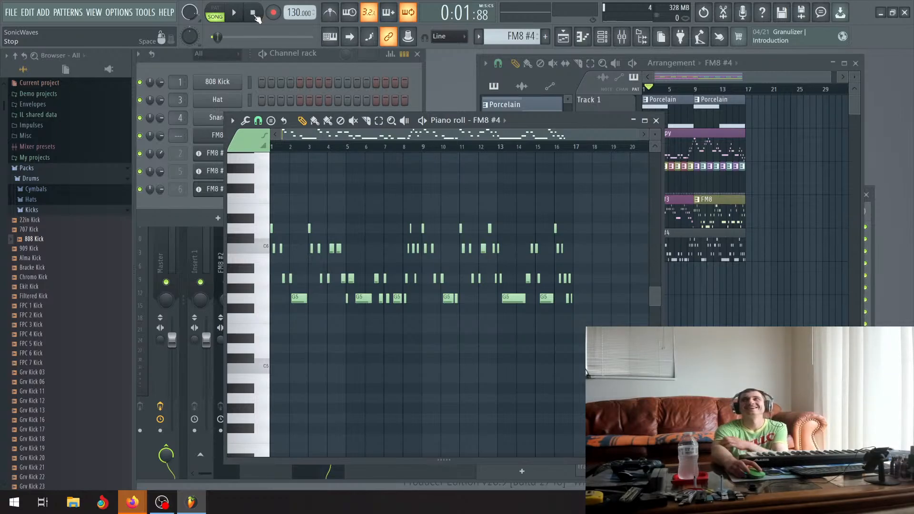
# Play the song from the start, then move the long G5 note in bar 5 of FM8 #4 one beat earlier.
pyautogui.click(254, 15)
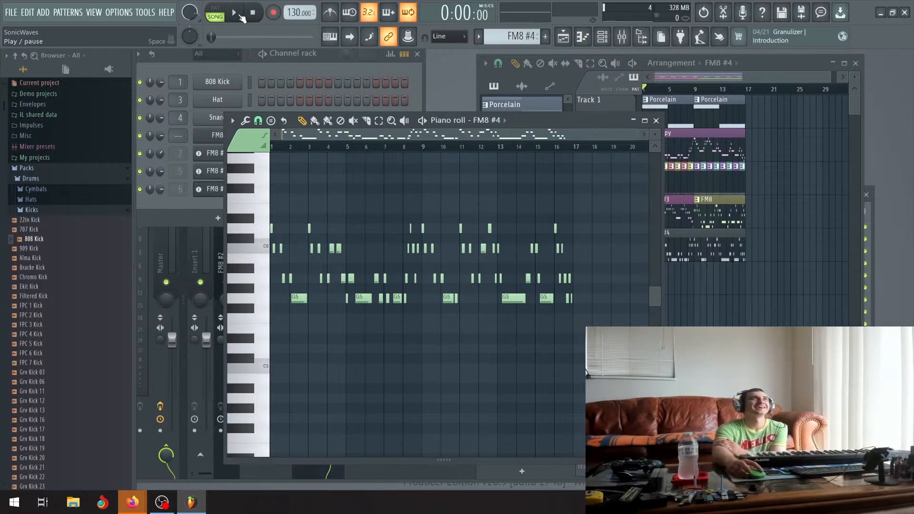
pyautogui.click(240, 17)
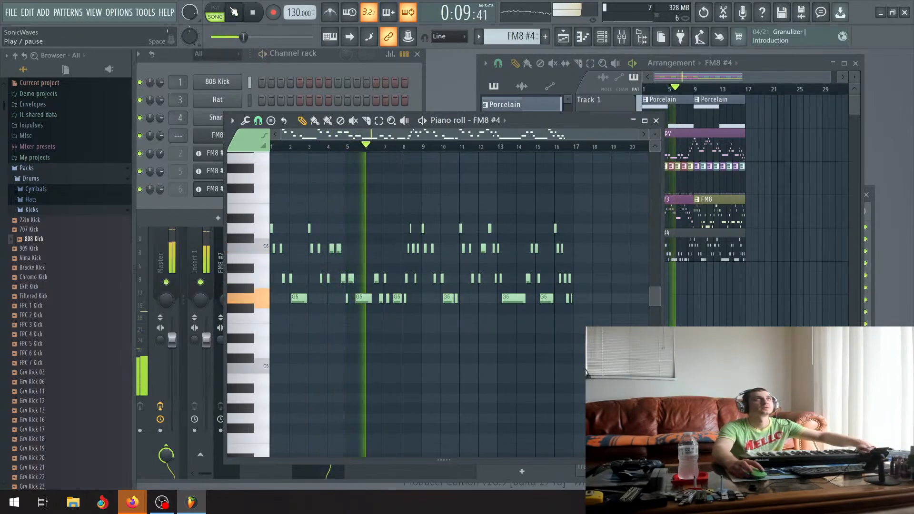
pyautogui.press('space')
pyautogui.scroll(8, 307, 268)
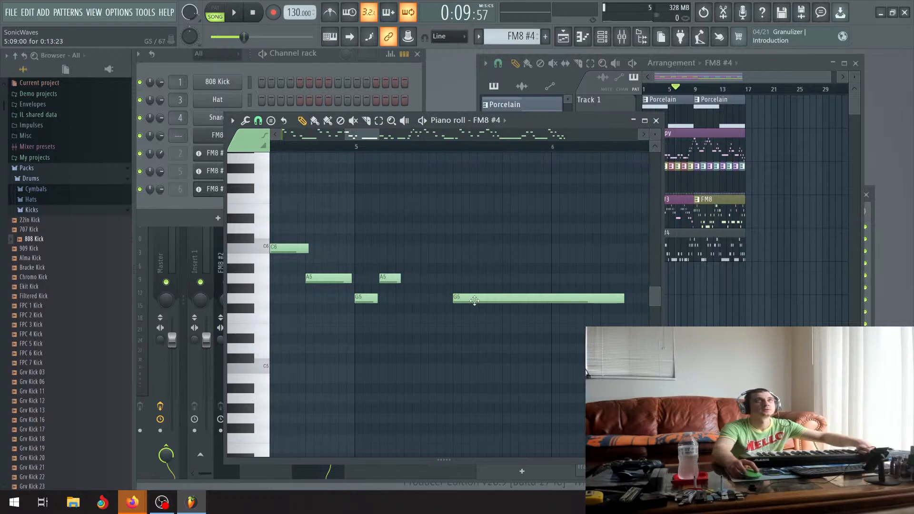
pyautogui.moveTo(475, 300); pyautogui.dragTo(426, 300)
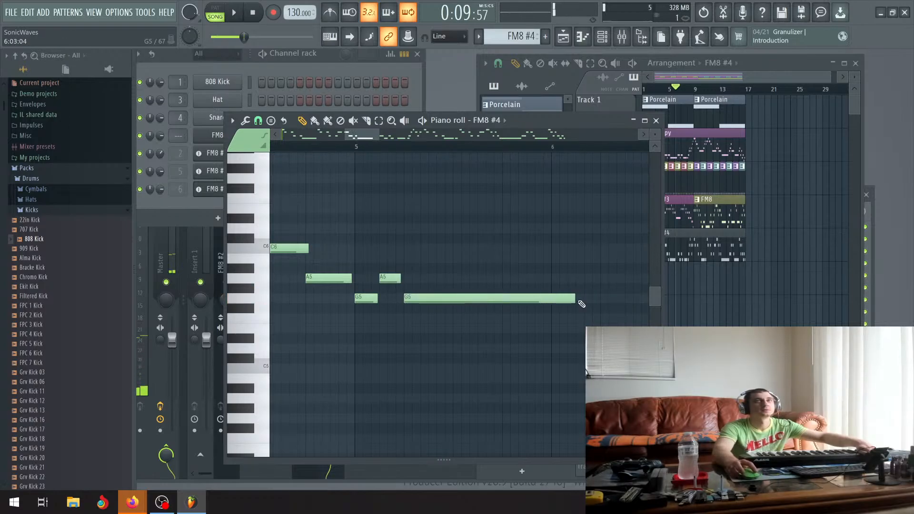
pyautogui.moveTo(593, 299); pyautogui.dragTo(603, 299)
pyautogui.scroll(-6, 368, 134)
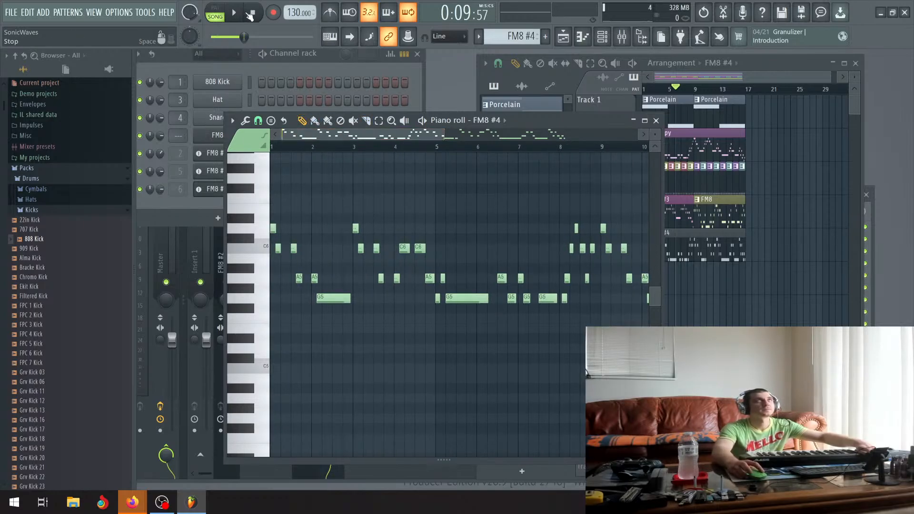
# Replay the song from the start and check the timing of the FM8 #4 notes in the opening bars.
pyautogui.click(231, 15)
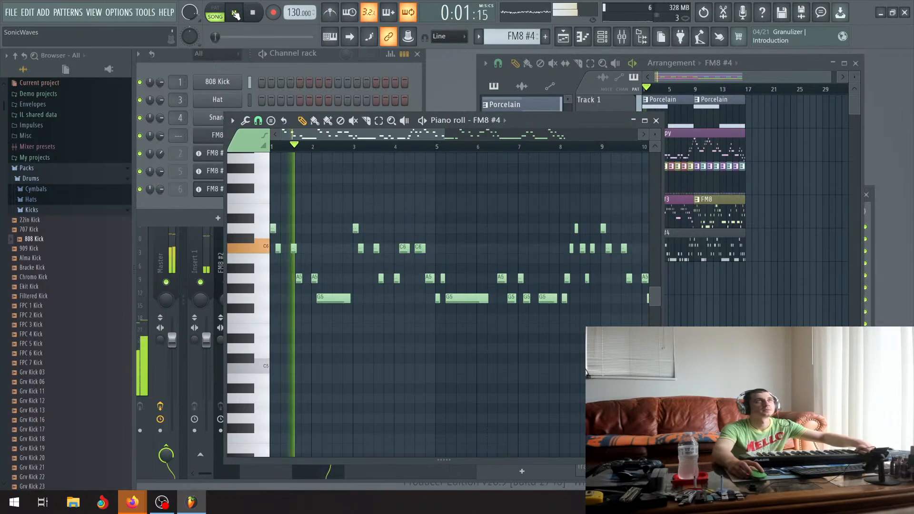
pyautogui.click(235, 14)
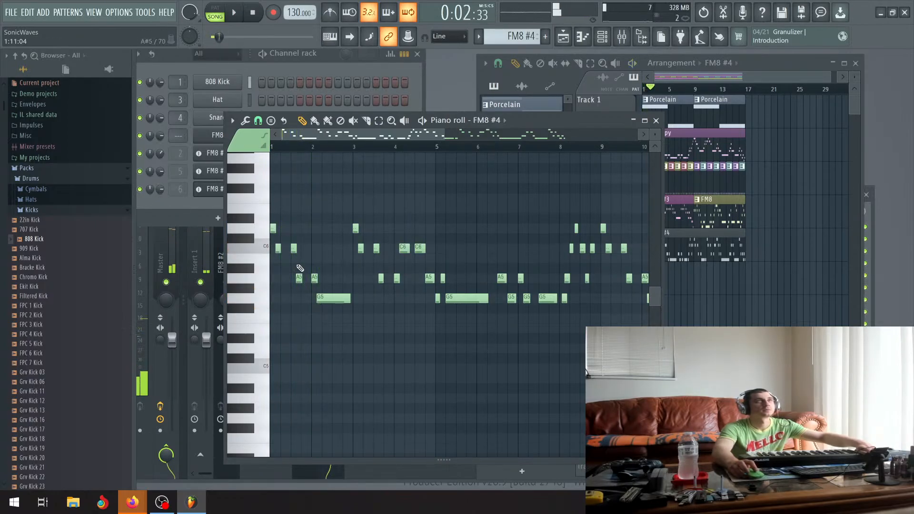
pyautogui.scroll(2, 278, 248)
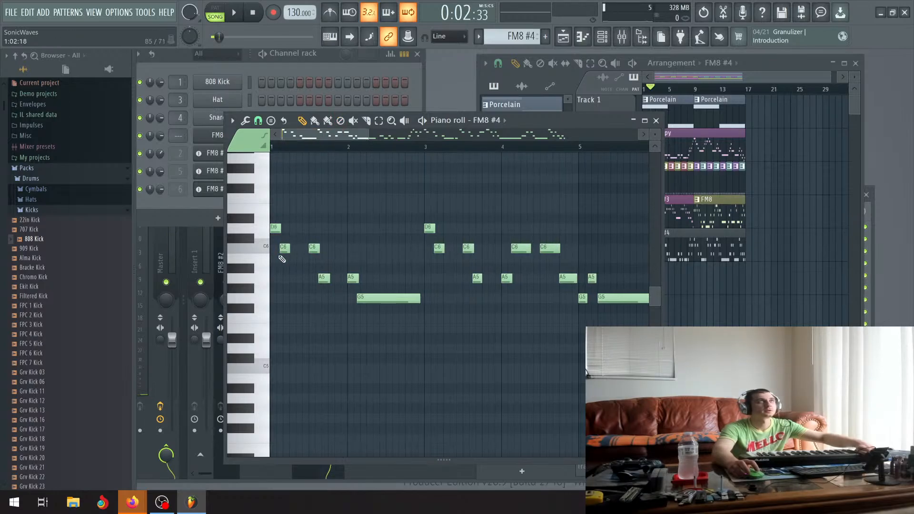
pyautogui.scroll(3, 367, 307)
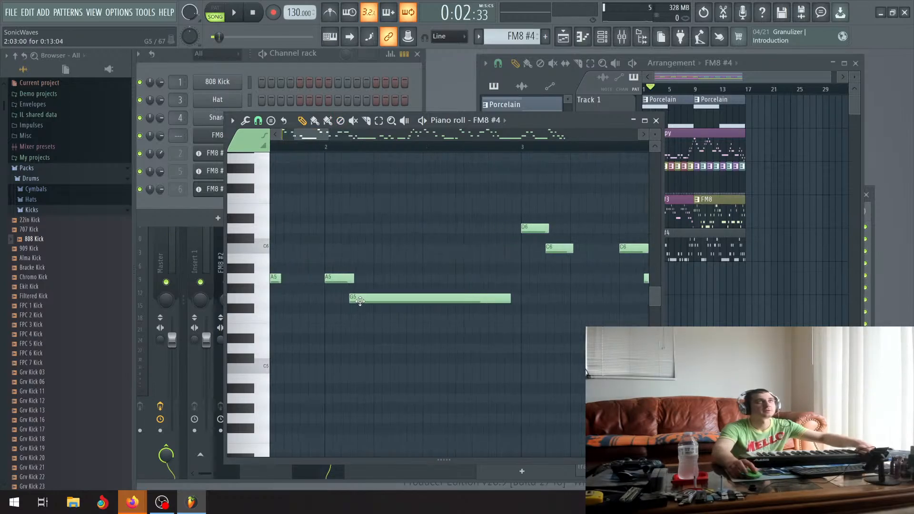
pyautogui.scroll(-5, 360, 301)
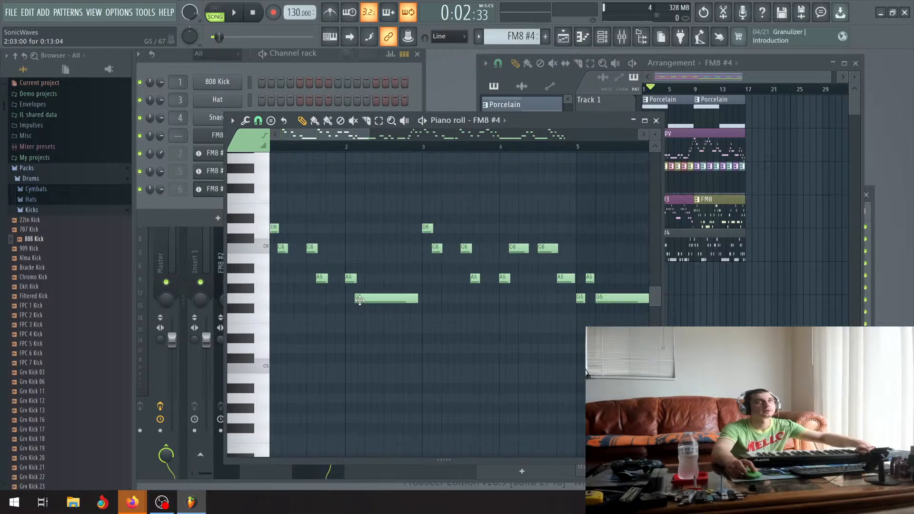
pyautogui.press('space')
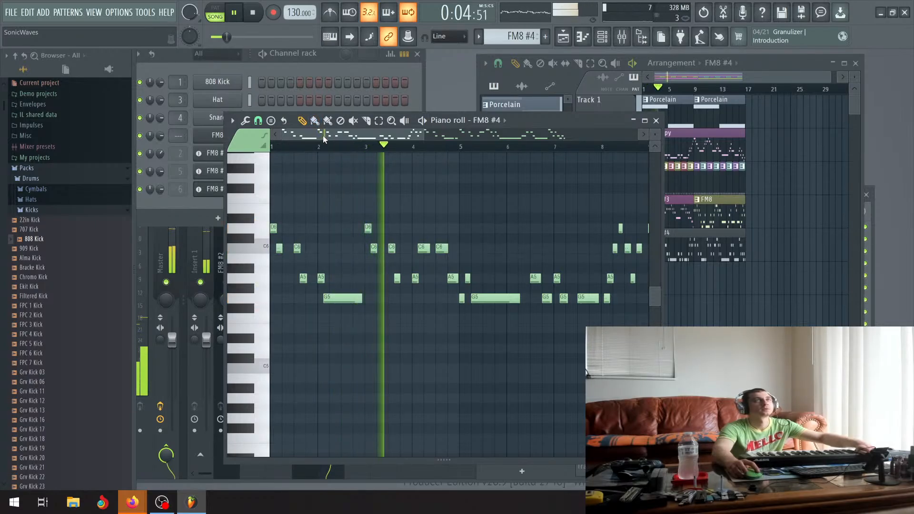
pyautogui.moveTo(324, 135); pyautogui.dragTo(399, 140)
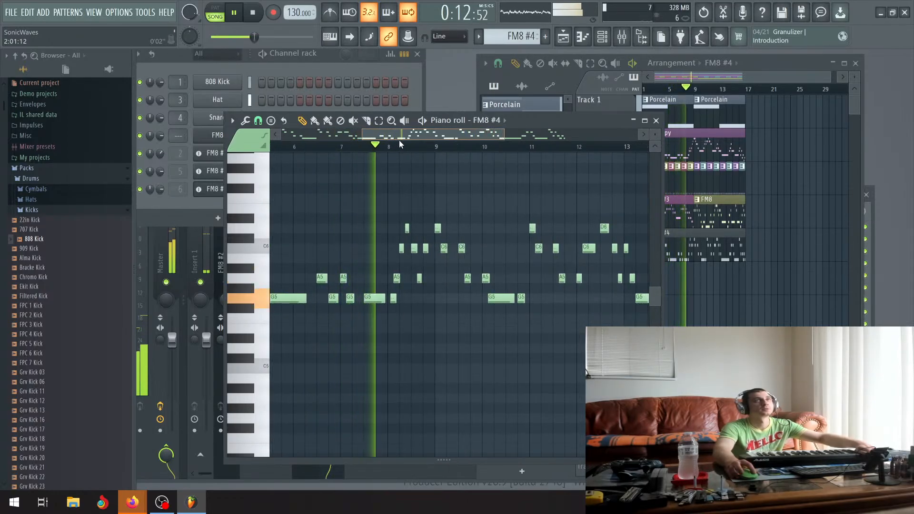
# Stop playback and move the short G5 note near the start of bar 8 back onto the bar line.
pyautogui.click(234, 12)
pyautogui.keyDown('ctrl'); pyautogui.scroll(5, 391, 299); pyautogui.keyUp('ctrl')
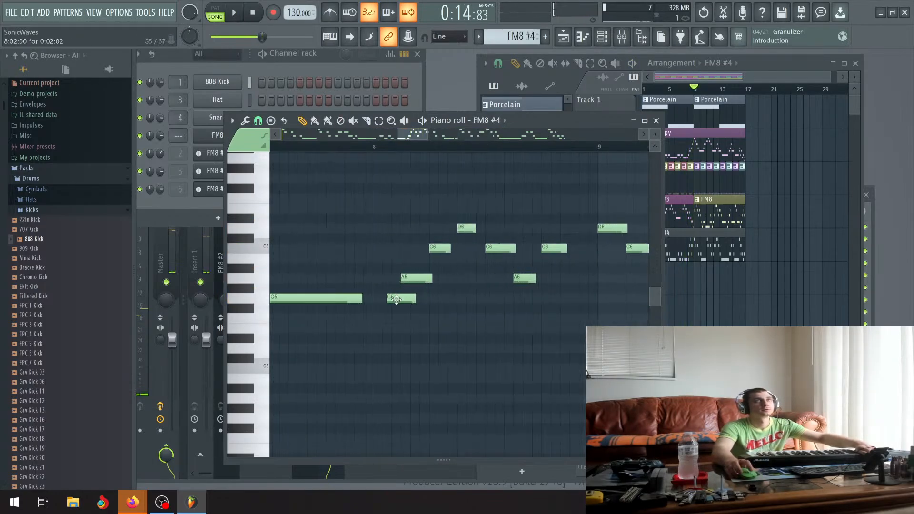
pyautogui.moveTo(392, 299); pyautogui.dragTo(378, 299)
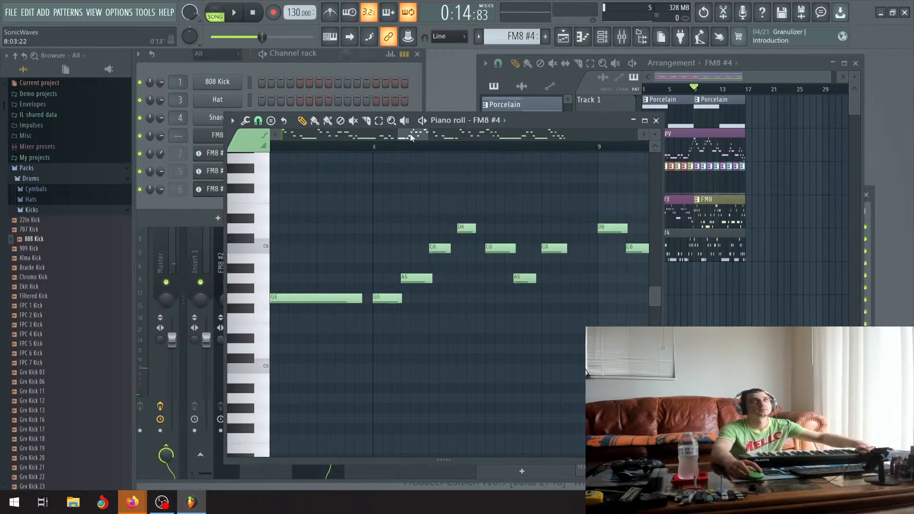
pyautogui.moveTo(411, 136); pyautogui.dragTo(418, 136)
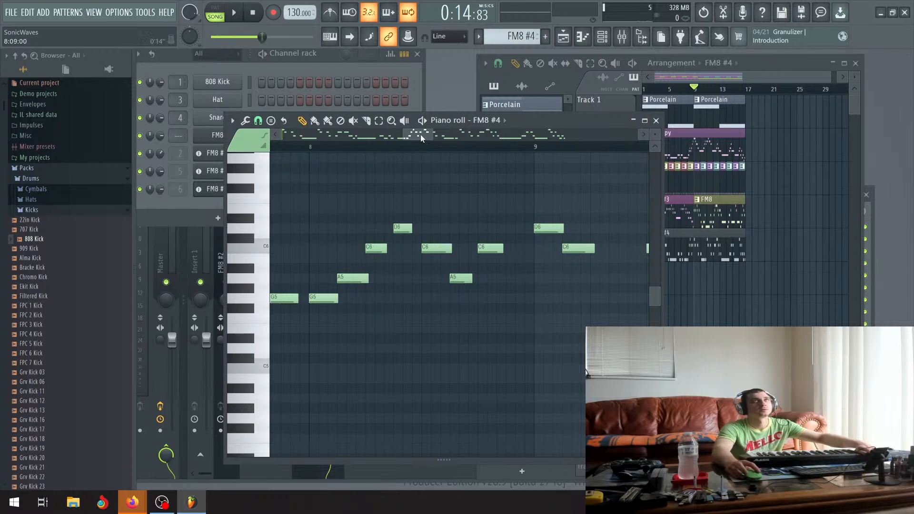
pyautogui.moveTo(421, 138); pyautogui.dragTo(440, 137)
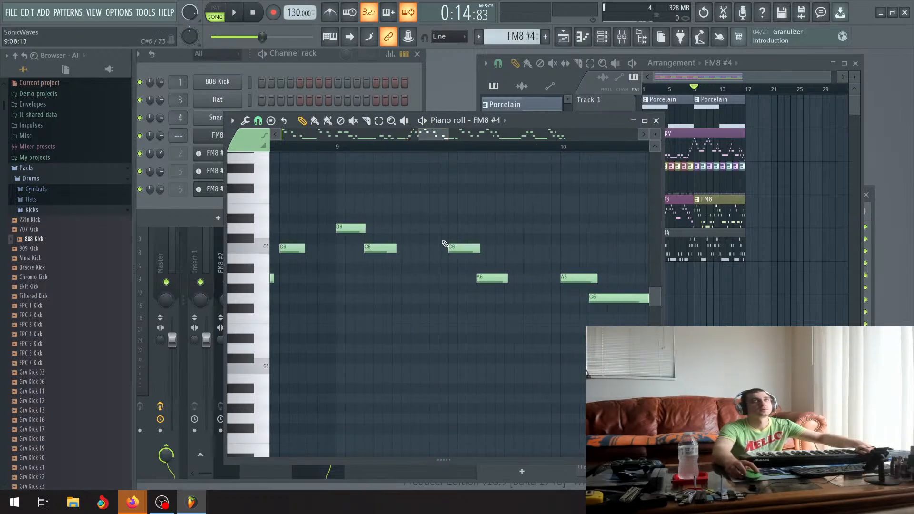
pyautogui.scroll(-4, 447, 317)
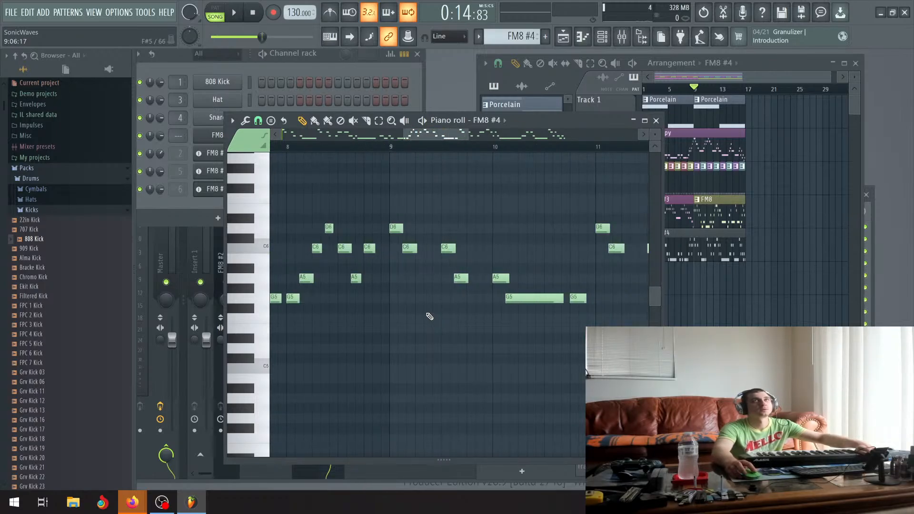
pyautogui.scroll(-5, 429, 316)
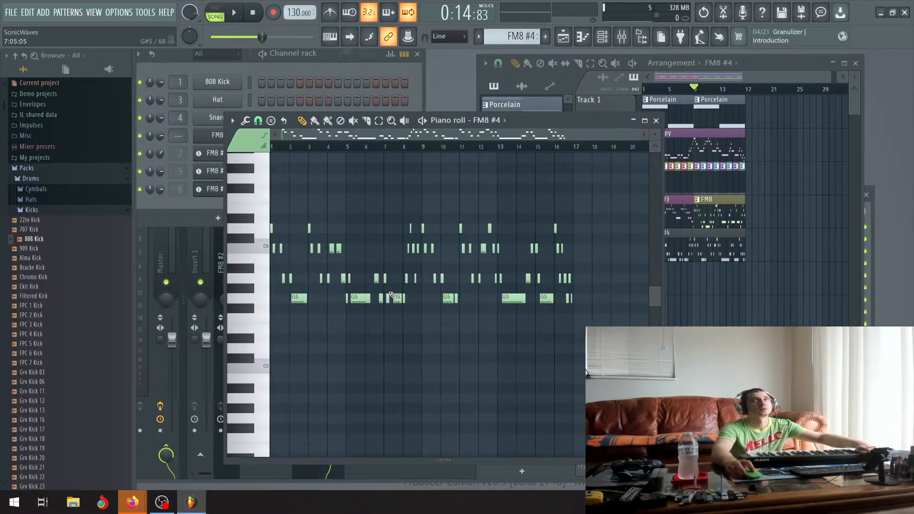
# Play the song from the start to listen to the corrected FM8 #4 melody.
pyautogui.click(253, 15)
pyautogui.press('space')
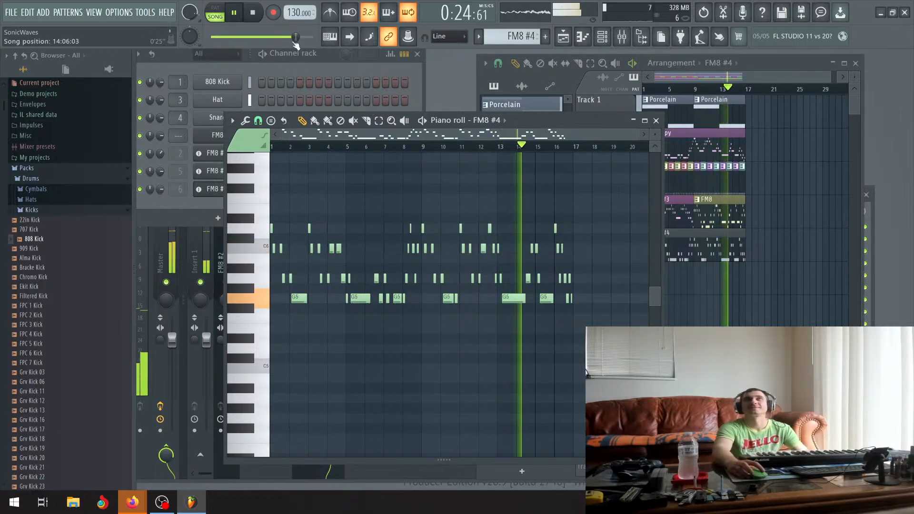
pyautogui.click(236, 16)
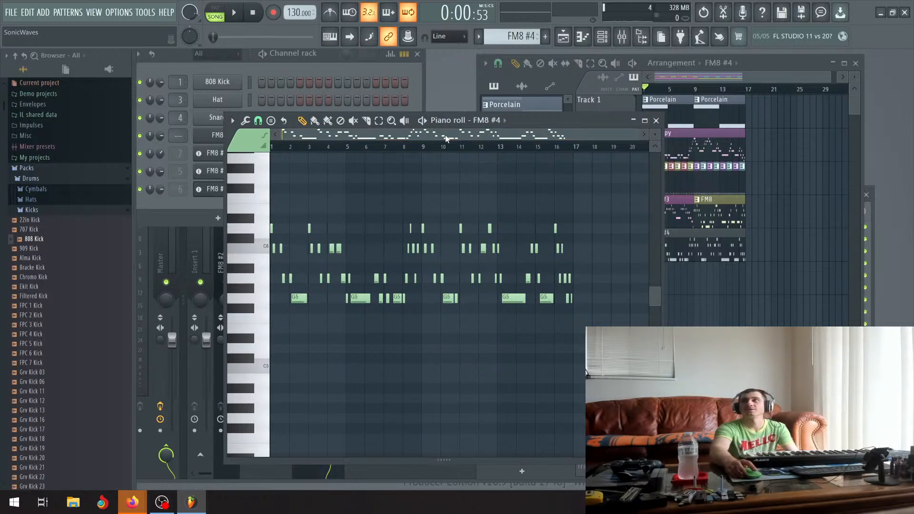
pyautogui.click(239, 15)
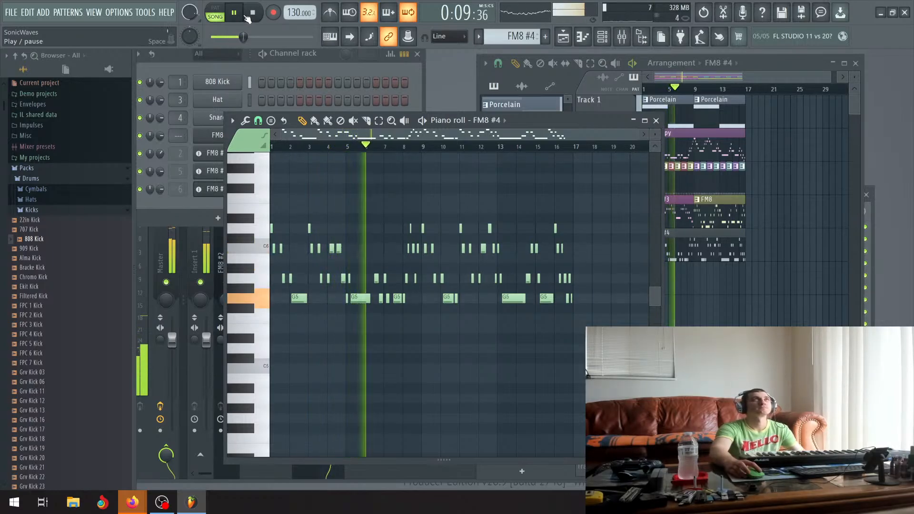
# Replay the song from bar 4 and again from bar 7, examining the FM8 #4 notes around bars 8 and 9.
pyautogui.click(247, 18)
pyautogui.click(341, 149)
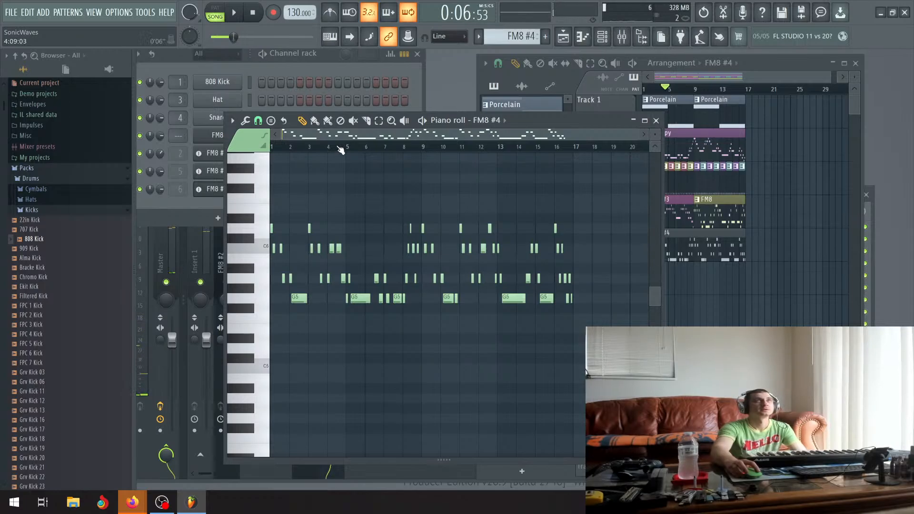
pyautogui.click(241, 17)
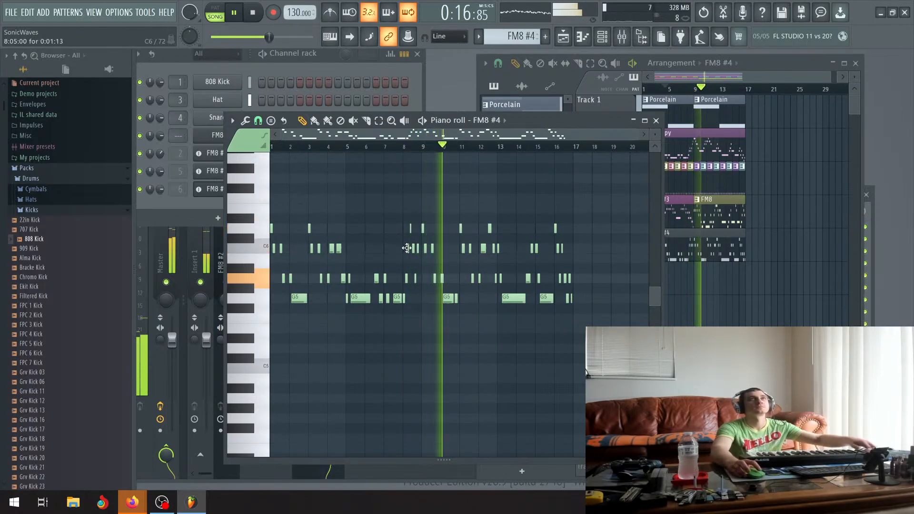
pyautogui.scroll(5, 421, 257)
pyautogui.scroll(3, 428, 262)
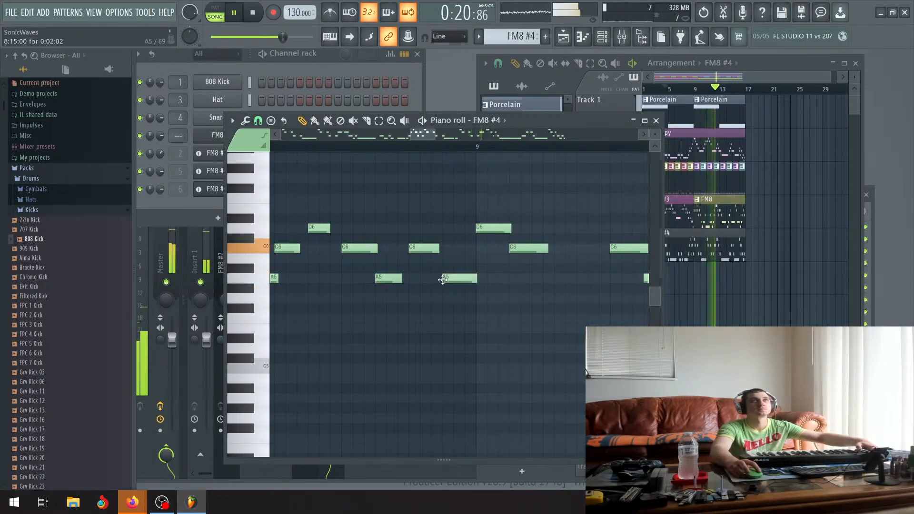
pyautogui.scroll(-6, 460, 301)
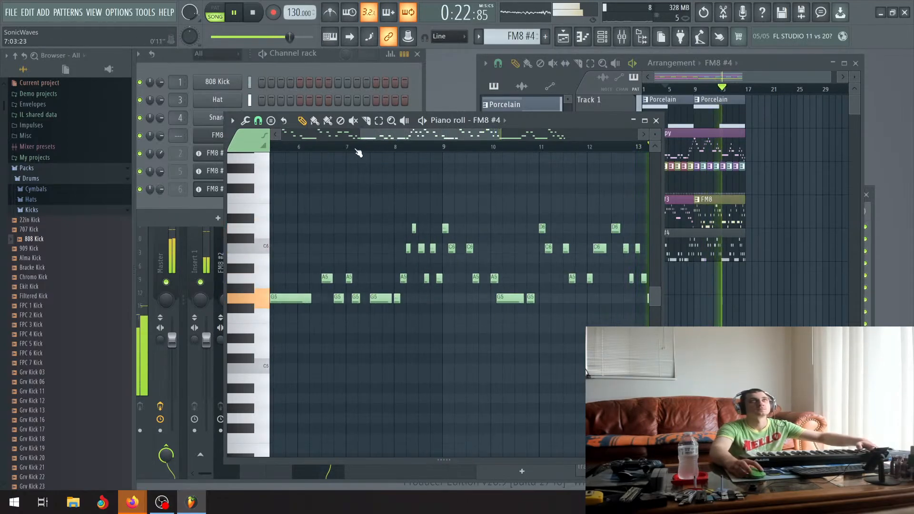
pyautogui.click(350, 147)
pyautogui.scroll(-2, 397, 221)
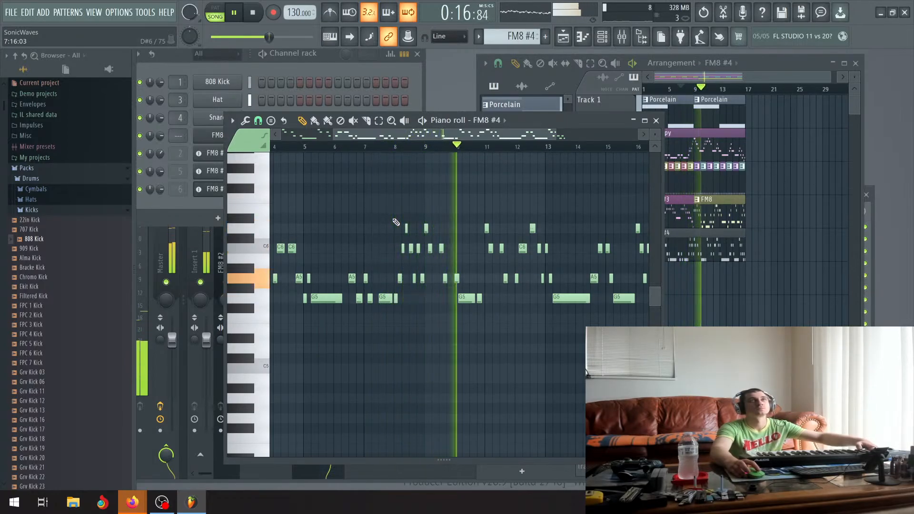
# Examine the closing FM8 #4 notes in bar 16 while the song plays.
pyautogui.moveTo(406, 139); pyautogui.dragTo(514, 139)
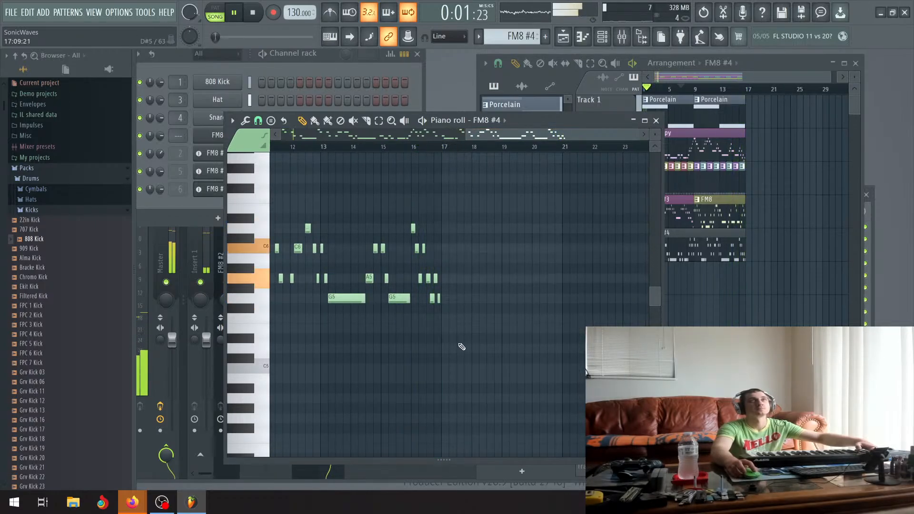
pyautogui.keyDown('ctrl'); pyautogui.scroll(4, 462, 347); pyautogui.keyUp('ctrl')
pyautogui.keyDown('ctrl'); pyautogui.scroll(3, 624, 304); pyautogui.keyUp('ctrl')
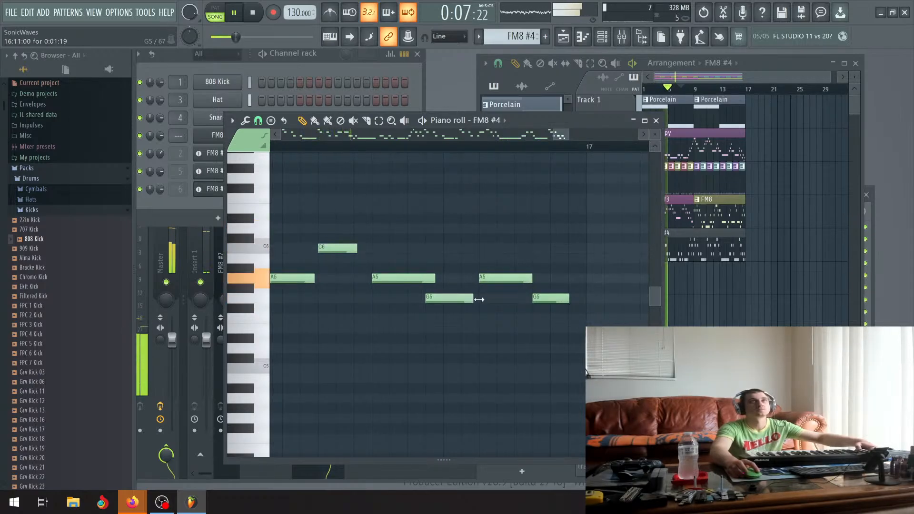
pyautogui.keyDown('ctrl'); pyautogui.scroll(-8, 445, 305); pyautogui.keyUp('ctrl')
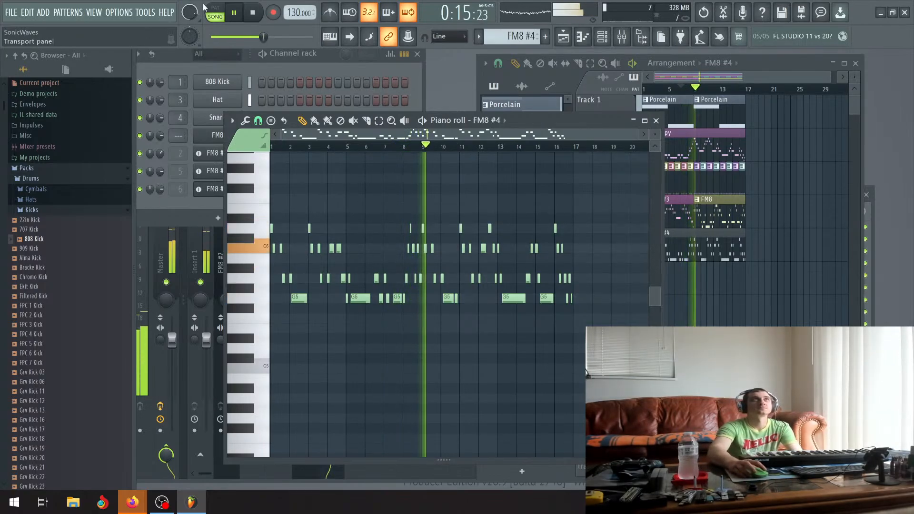
# Lower the FM8 #4 channel's volume slightly and close the piano roll.
pyautogui.moveTo(161, 189)
pyautogui.mouseDown()
pyautogui.moveTo(162, 204)
pyautogui.moveTo(162, 191)
pyautogui.mouseUp()
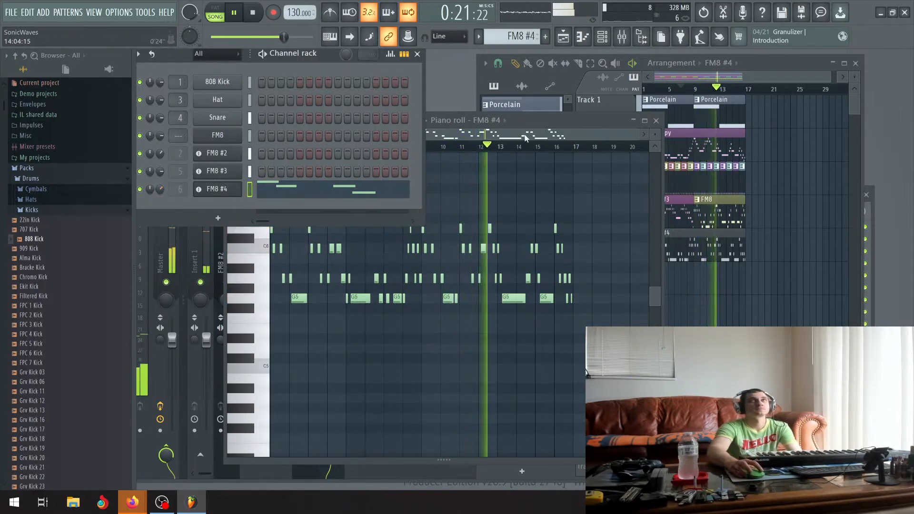
pyautogui.click(541, 119)
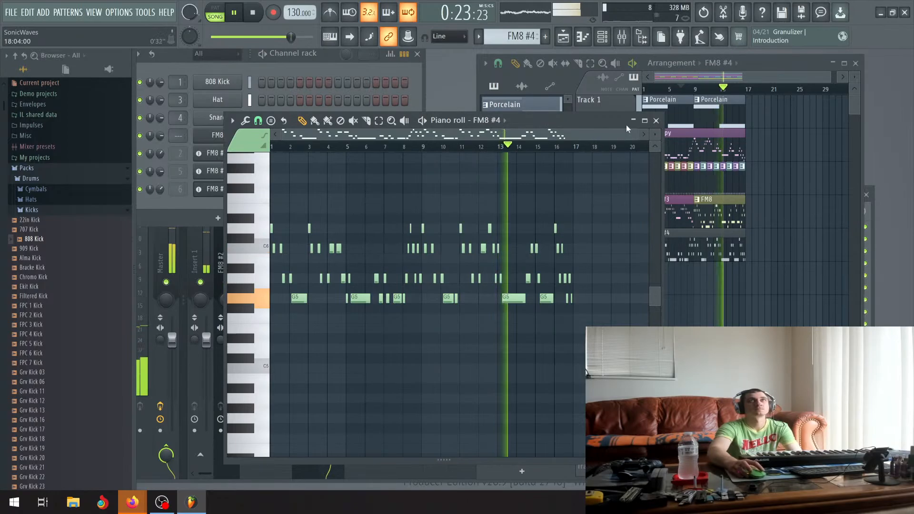
pyautogui.click(657, 120)
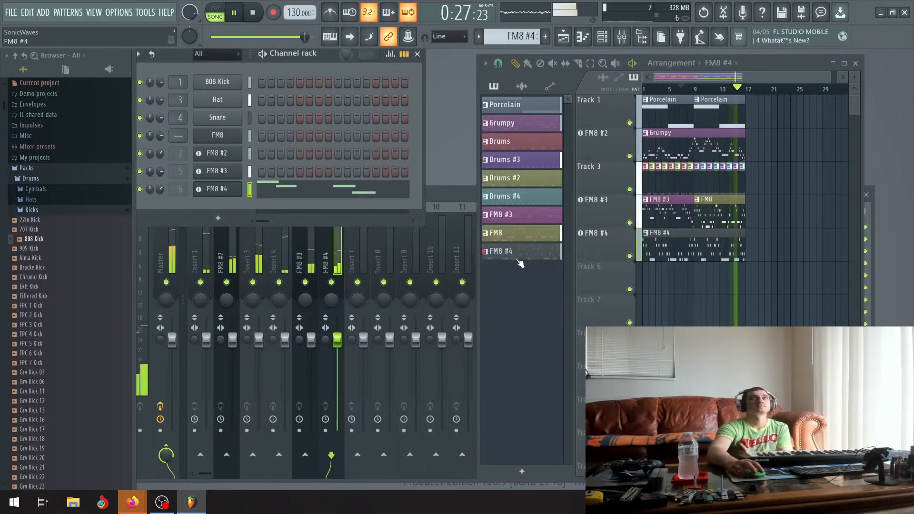
# Stop playback, rename the FM8 #4 pattern That's the Final Straw and give it a random color.
pyautogui.click(251, 13)
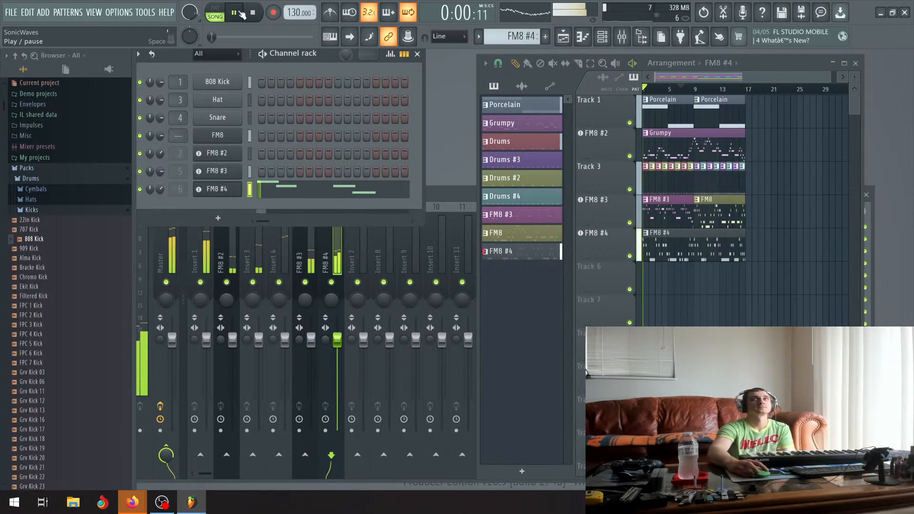
pyautogui.rightClick(510, 255)
pyautogui.click(567, 315)
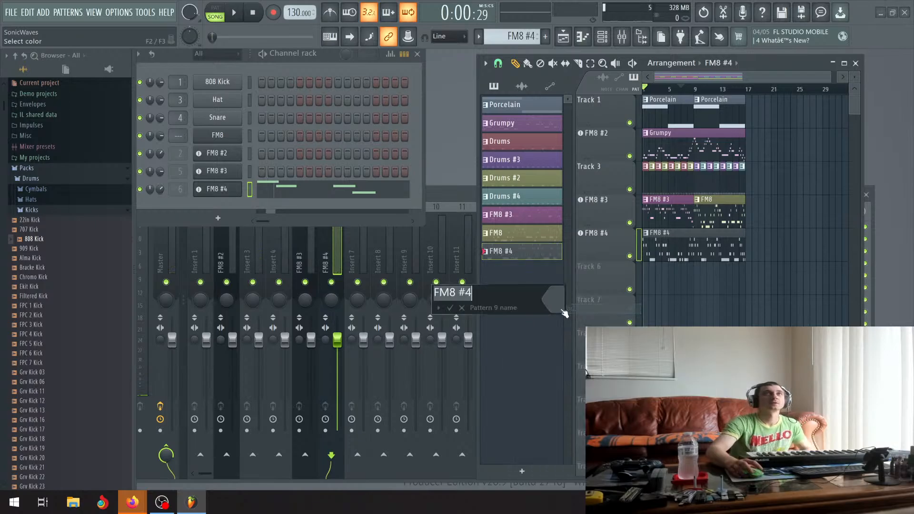
pyautogui.write('That')
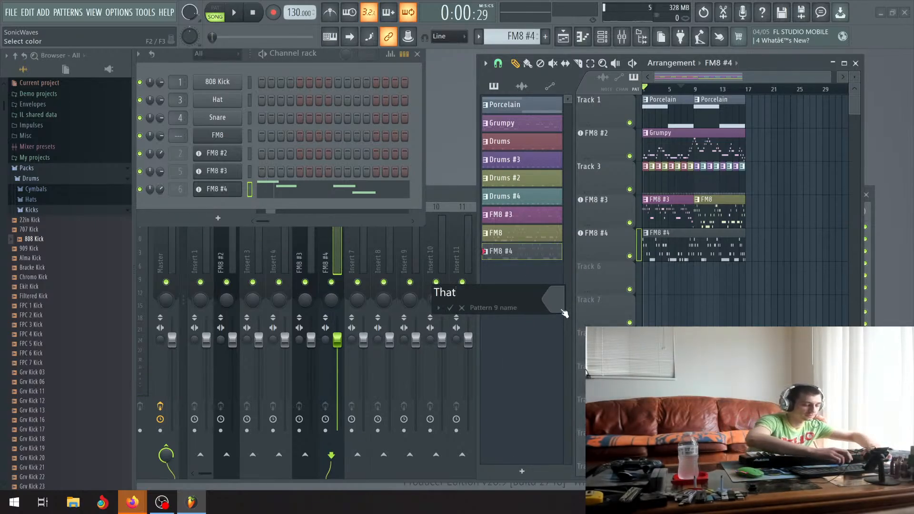
pyautogui.write("'s the Final Straw")
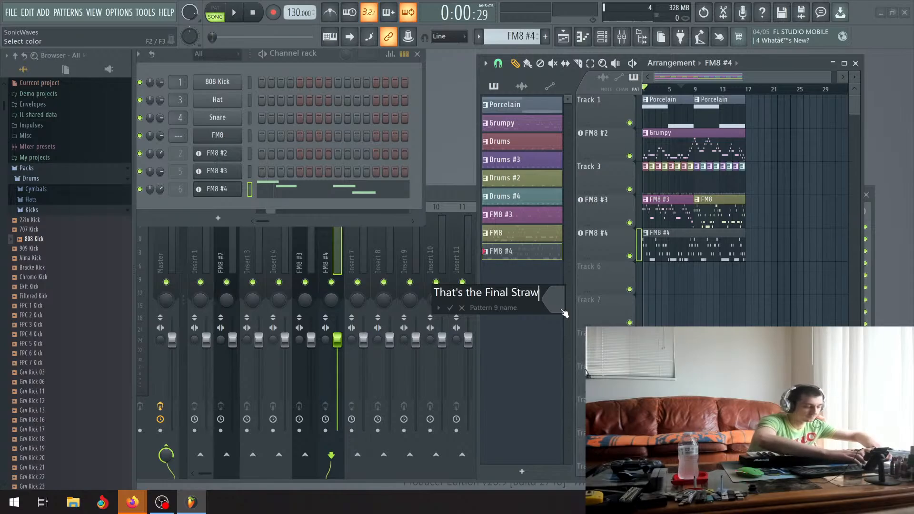
pyautogui.press('Return')
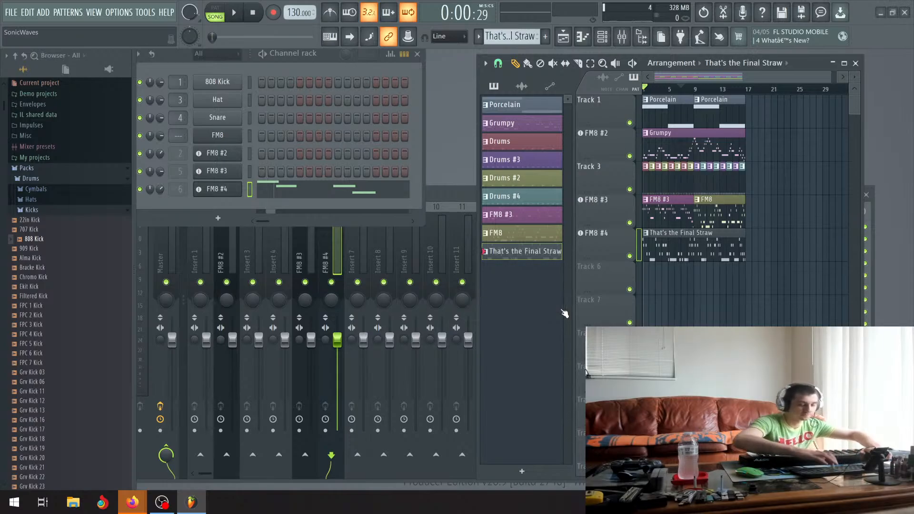
pyautogui.rightClick(526, 260)
pyautogui.click(543, 321)
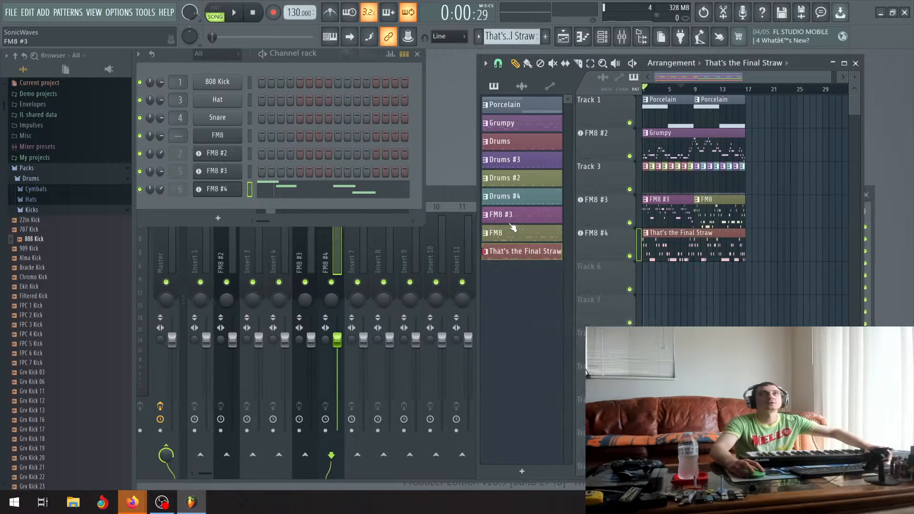
# Select the FM8 #3 pattern, mute the FM8 #4 playlist track and briefly play the song without it.
pyautogui.click(511, 215)
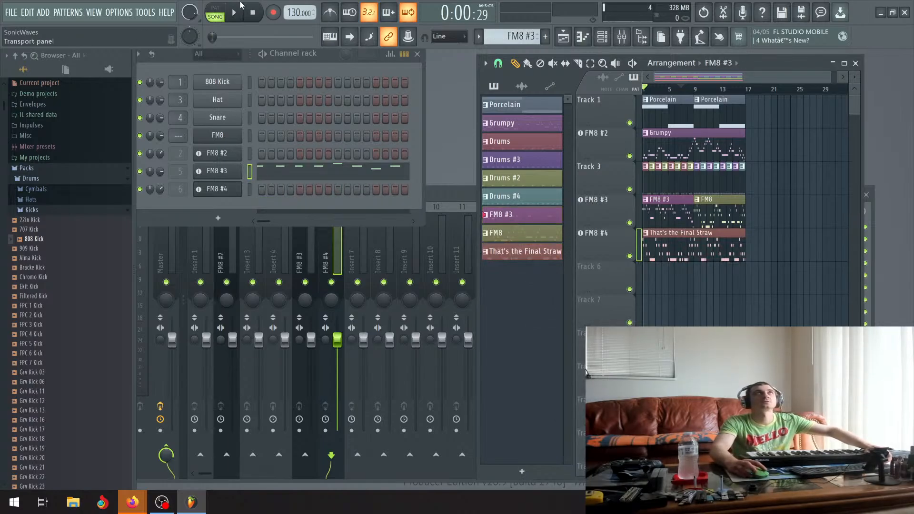
pyautogui.click(630, 257)
pyautogui.click(235, 13)
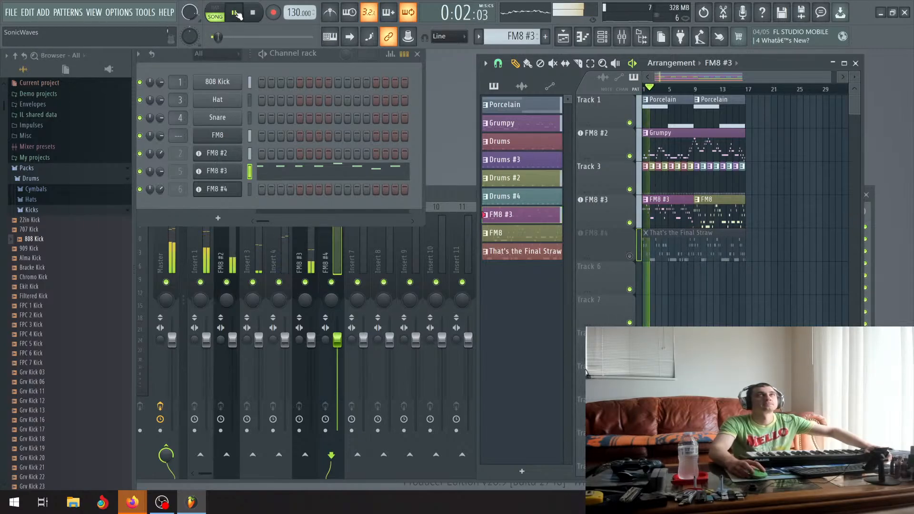
pyautogui.click(235, 13)
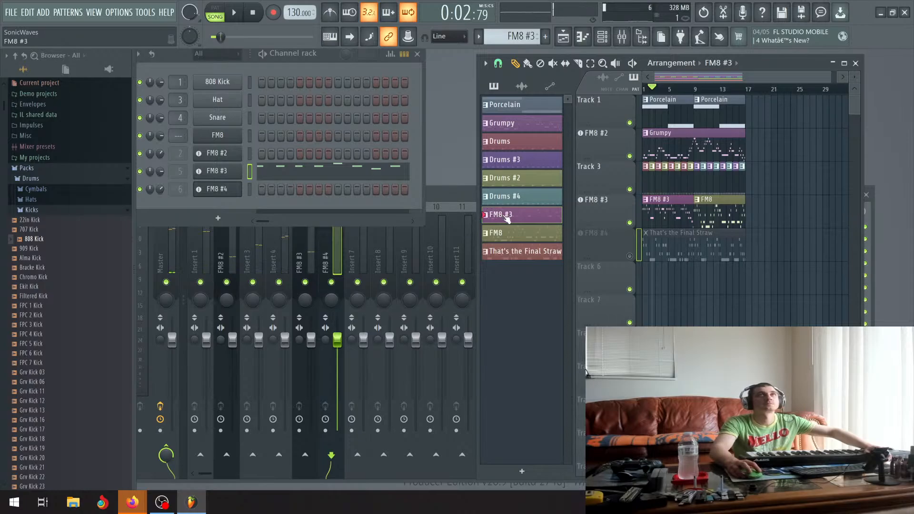
# Rename the FM8 #3 pattern Hope Goblin 1.
pyautogui.rightClick(508, 219)
pyautogui.click(543, 266)
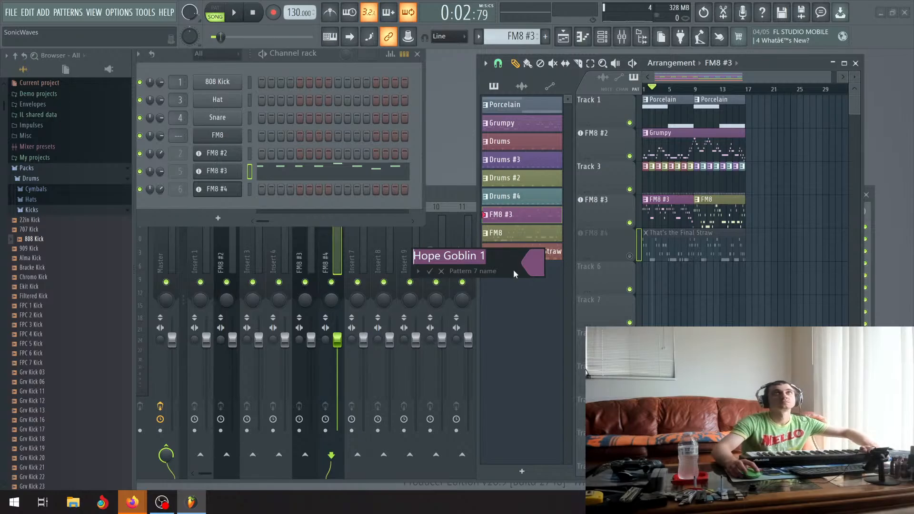
pyautogui.press('Return')
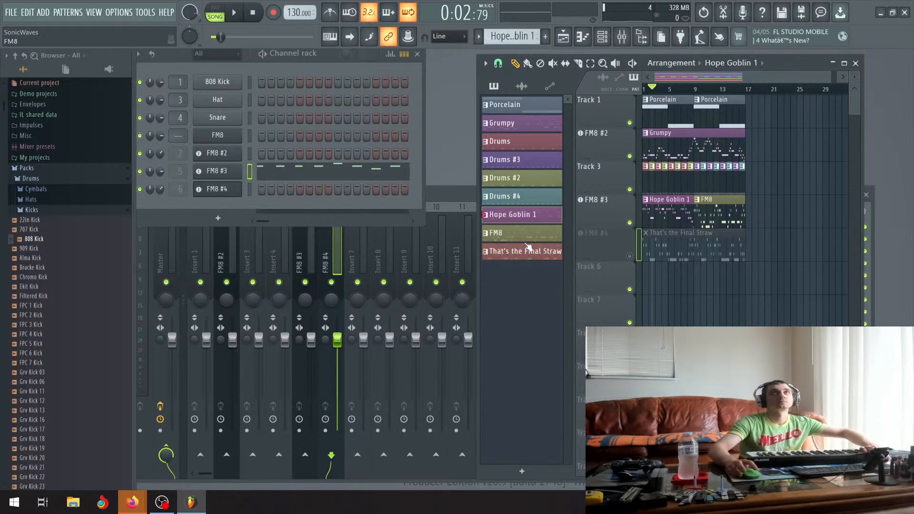
# Rename the FM8 pattern Hope Goblin 2 and unmute the FM8 #4 playlist track.
pyautogui.rightClick(506, 234)
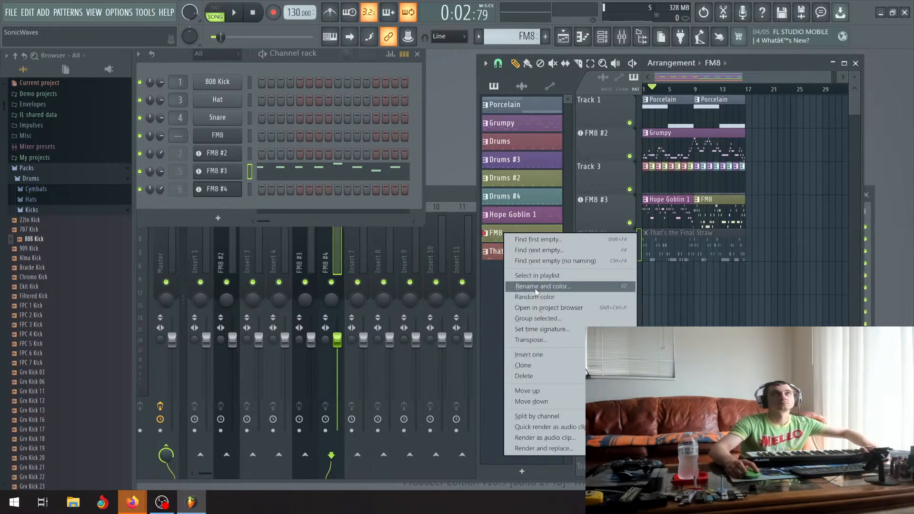
pyautogui.click(536, 286)
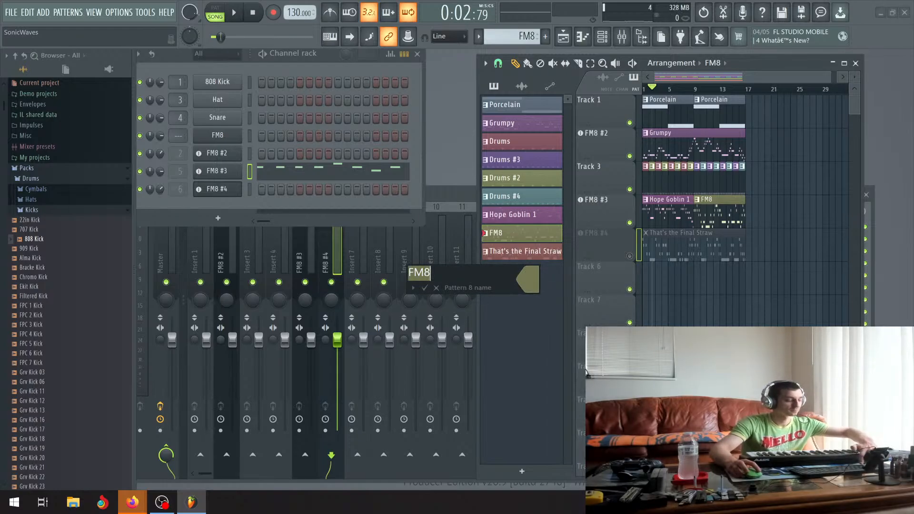
pyautogui.write('Hope Goblin ')
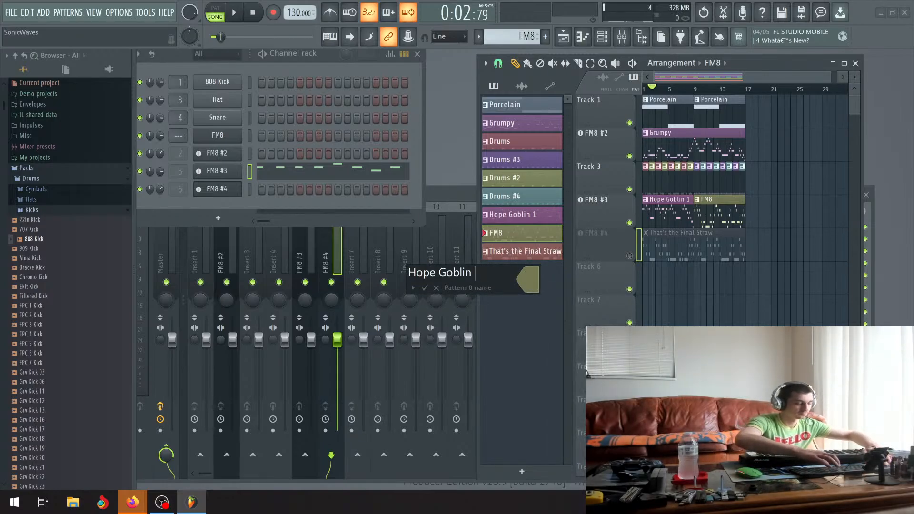
pyautogui.write('2')
pyautogui.press('Return')
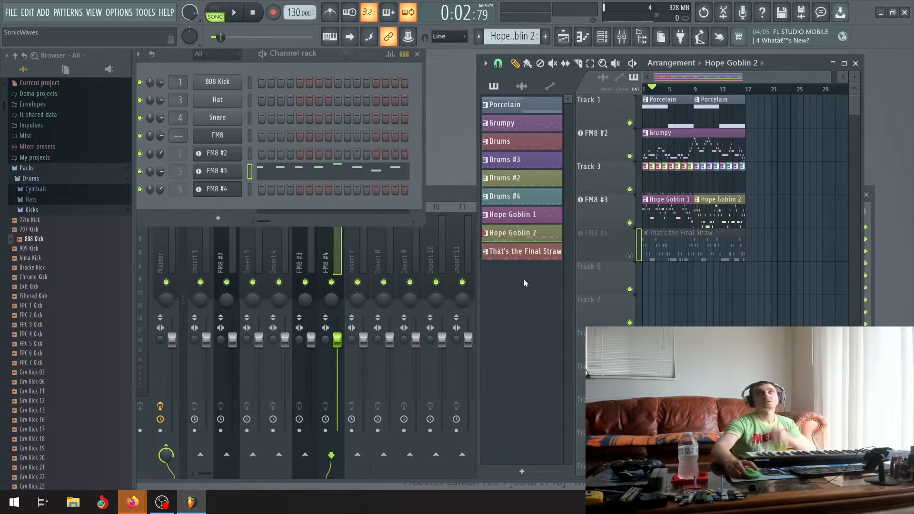
pyautogui.click(630, 256)
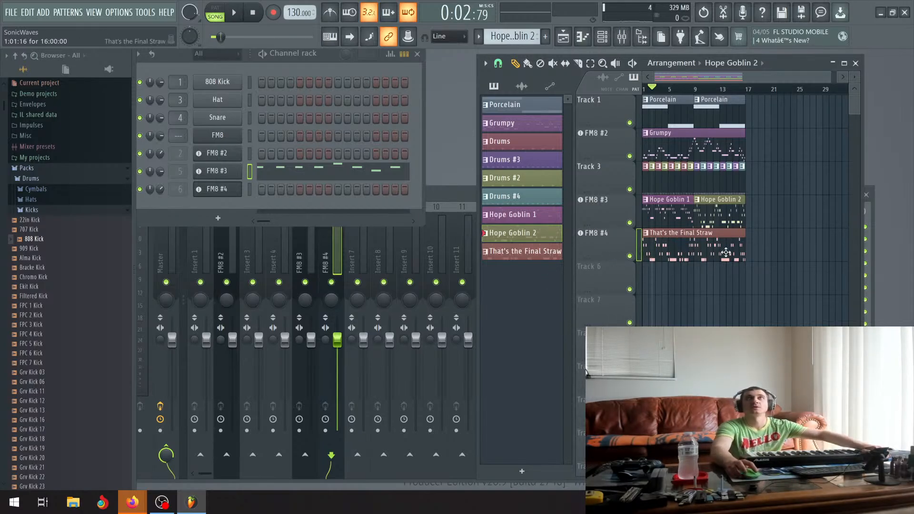
# Try to shift the Grumpy, drum, Hope Goblin and That's the Final Straw clips together to bar 9.
pyautogui.moveTo(772, 286); pyautogui.dragTo(643, 184)
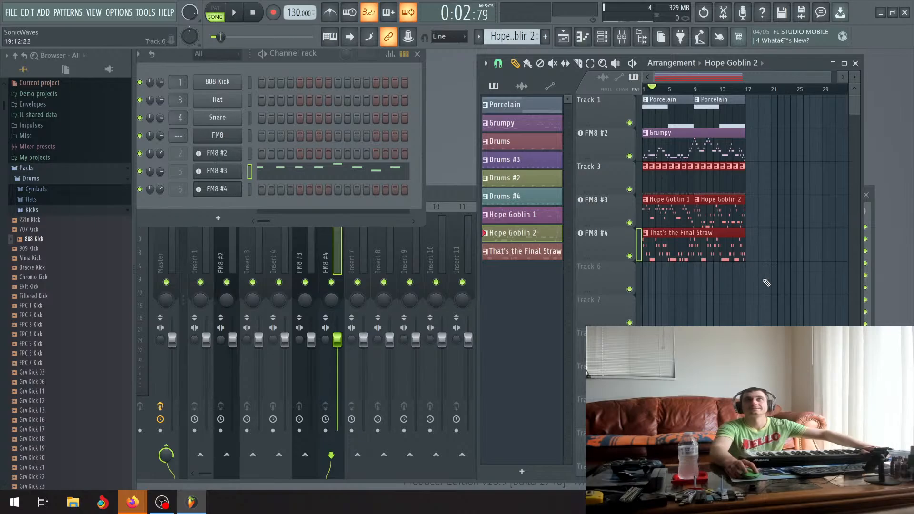
pyautogui.moveTo(764, 295); pyautogui.dragTo(684, 158)
pyautogui.scroll(4, 696, 161)
pyautogui.scroll(5, 696, 162)
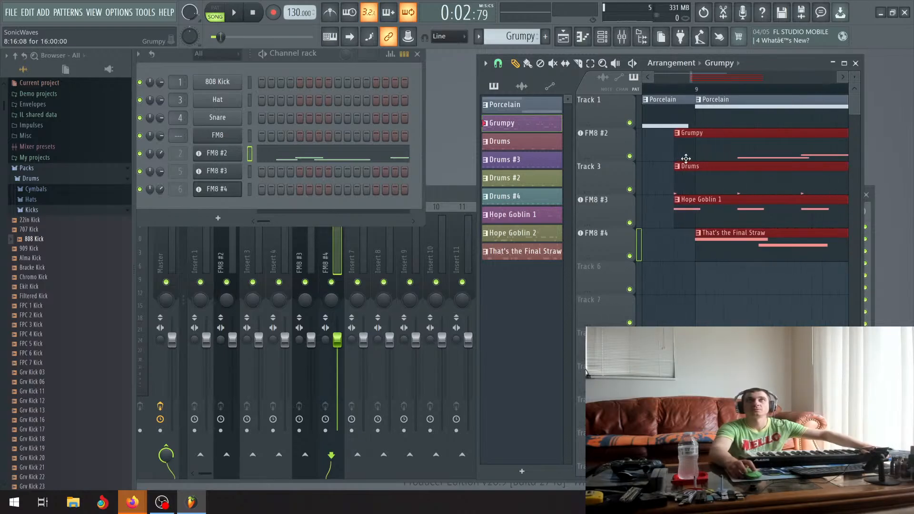
pyautogui.scroll(-6, 687, 162)
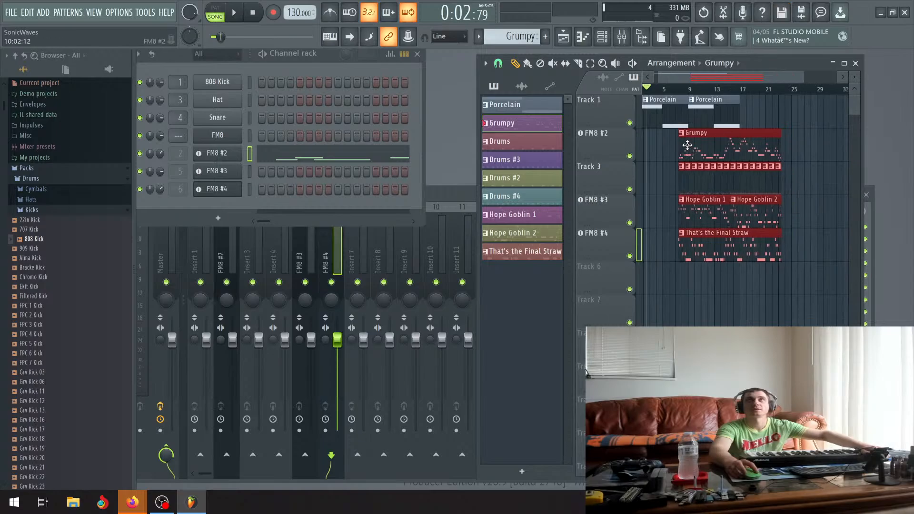
pyautogui.scroll(-2, 689, 170)
pyautogui.hotkey('ctrl', 'z')
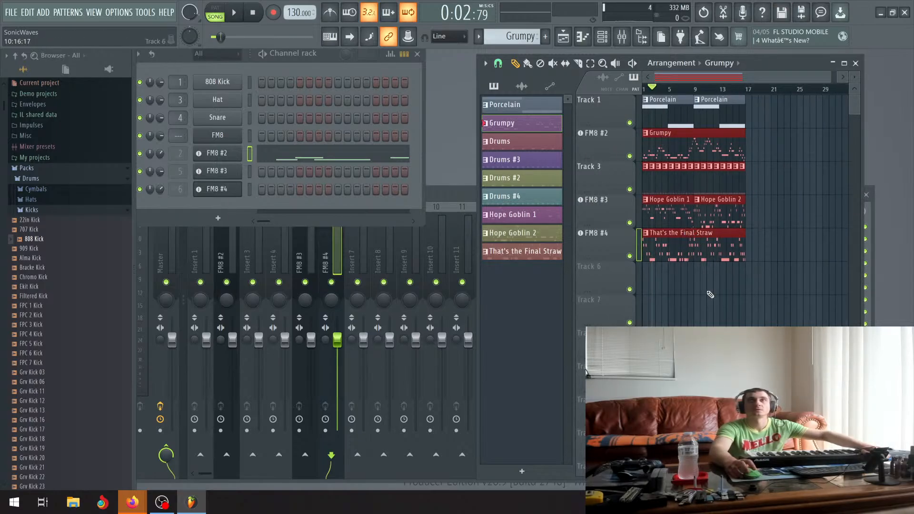
# Realign the That's the Final Straw clip so it starts exactly at bar 1 with the other clips.
pyautogui.click(724, 240)
pyautogui.click(724, 234)
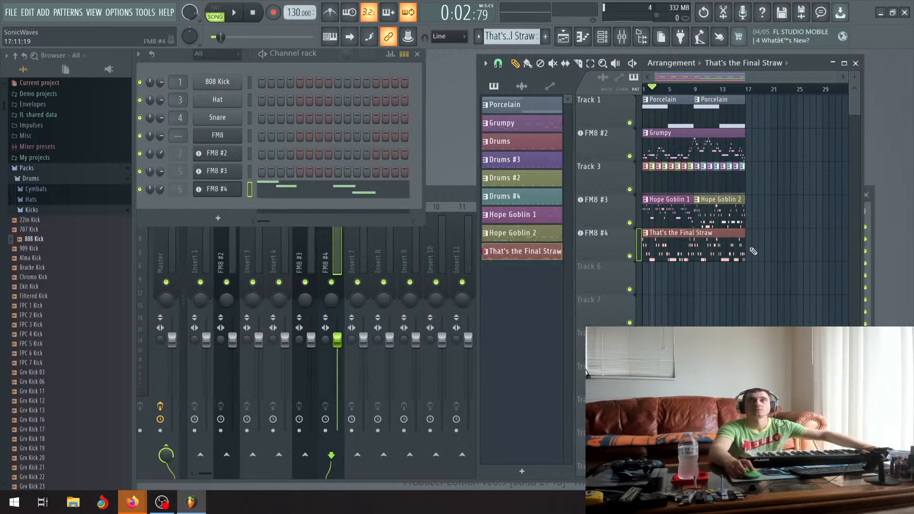
pyautogui.scroll(6, 728, 236)
pyautogui.scroll(-2, 735, 239)
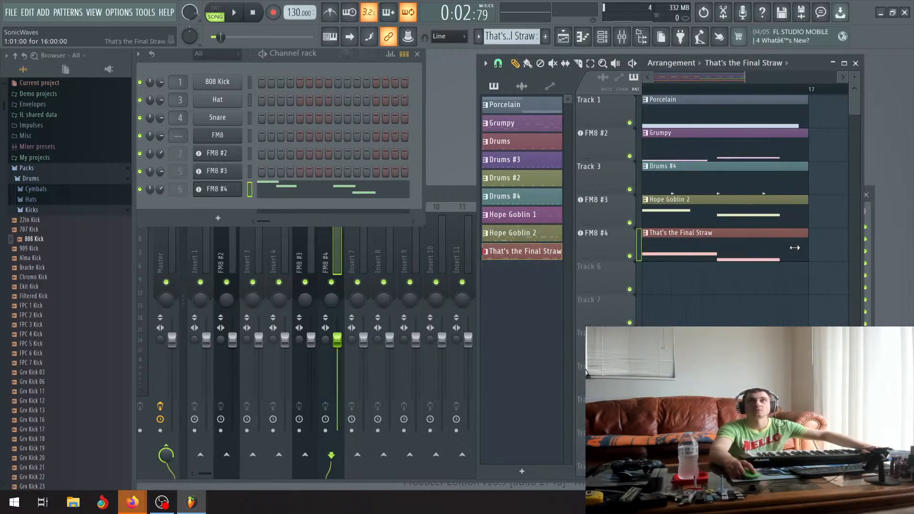
pyautogui.scroll(-3, 764, 251)
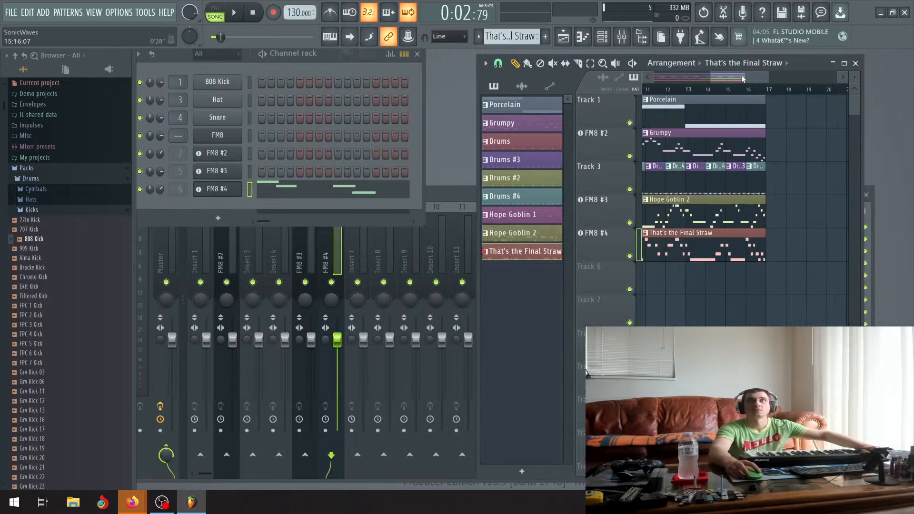
# Play the first bars of the song to listen to the realigned clip.
pyautogui.moveTo(743, 79); pyautogui.dragTo(509, 72)
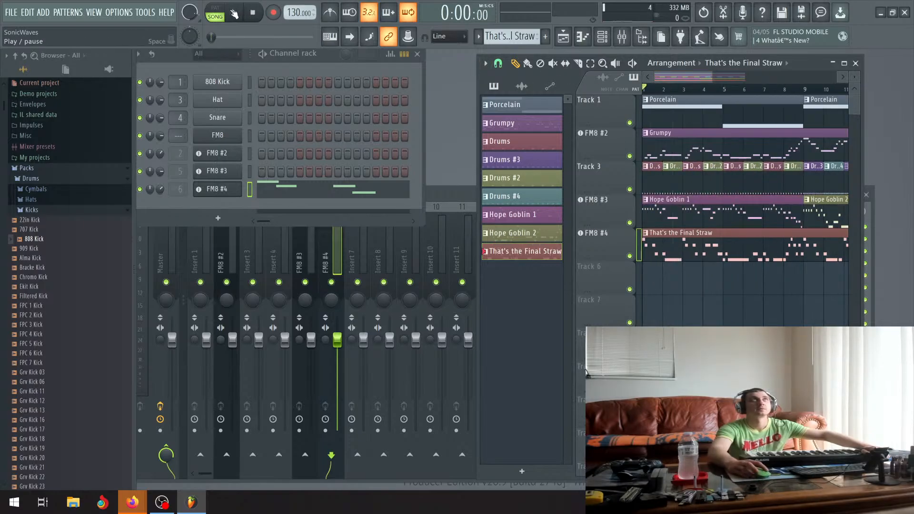
pyautogui.click(235, 14)
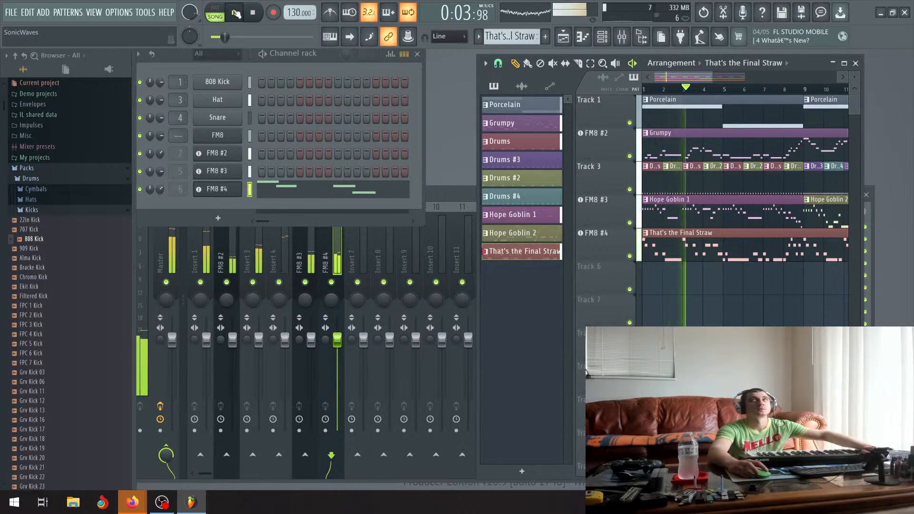
pyautogui.click(236, 14)
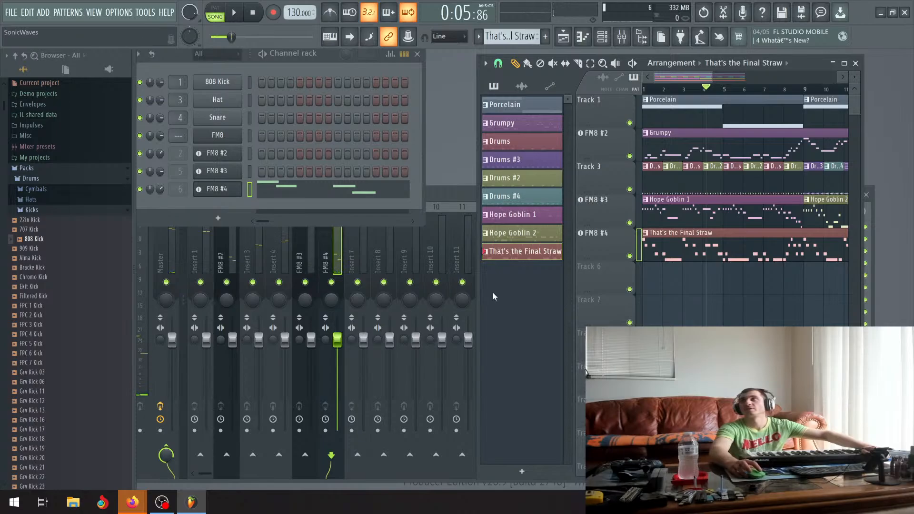
# Move the Grumpy, drum, Hope Goblin and That's the Final Straw clips together to start at bar 9, leaving Porcelain in place.
pyautogui.scroll(-1, 746, 273)
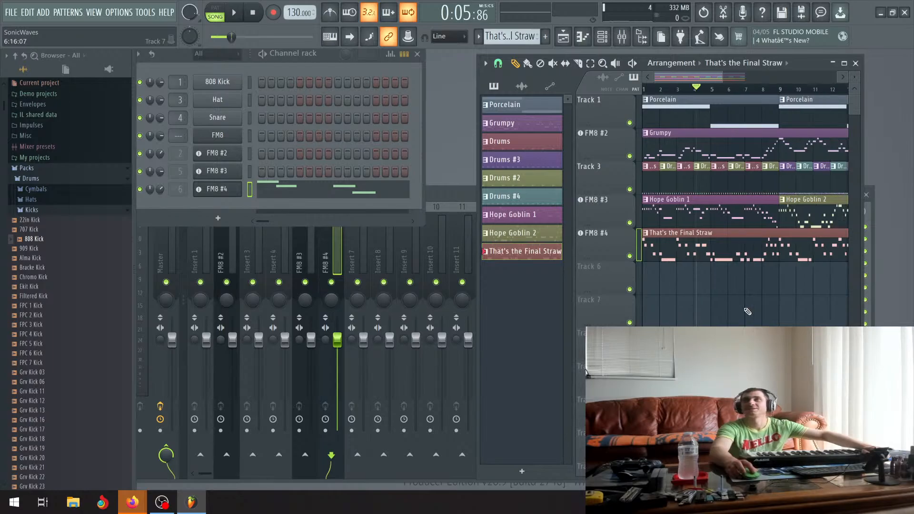
pyautogui.scroll(-3, 746, 309)
pyautogui.moveTo(742, 263); pyautogui.dragTo(707, 148)
pyautogui.scroll(5, 679, 163)
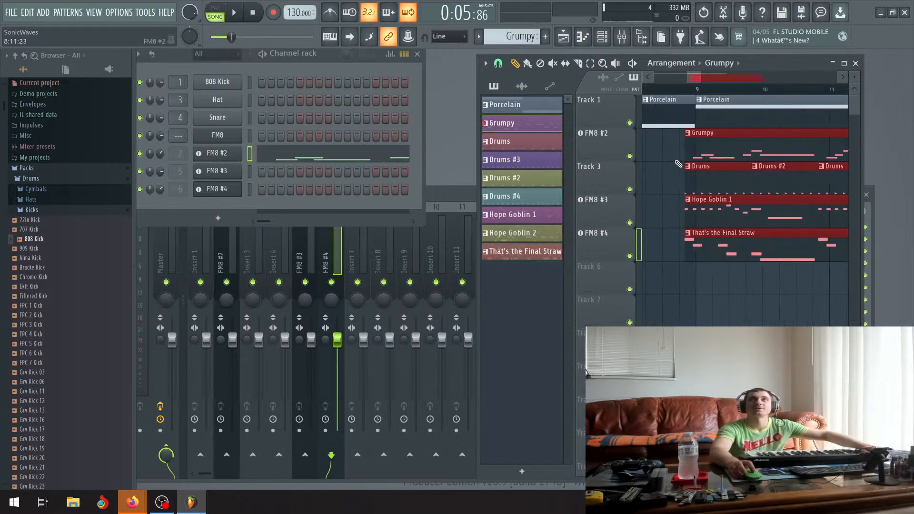
pyautogui.scroll(4, 678, 164)
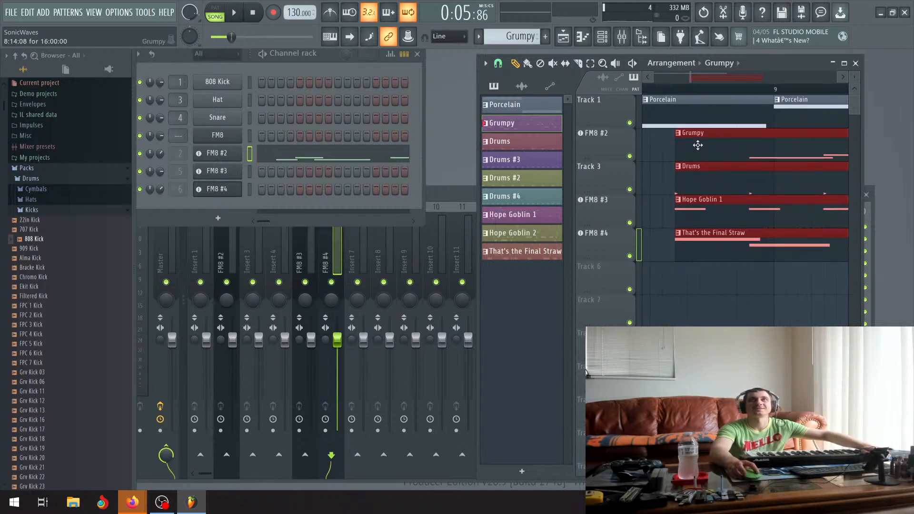
pyautogui.moveTo(699, 145); pyautogui.dragTo(793, 145)
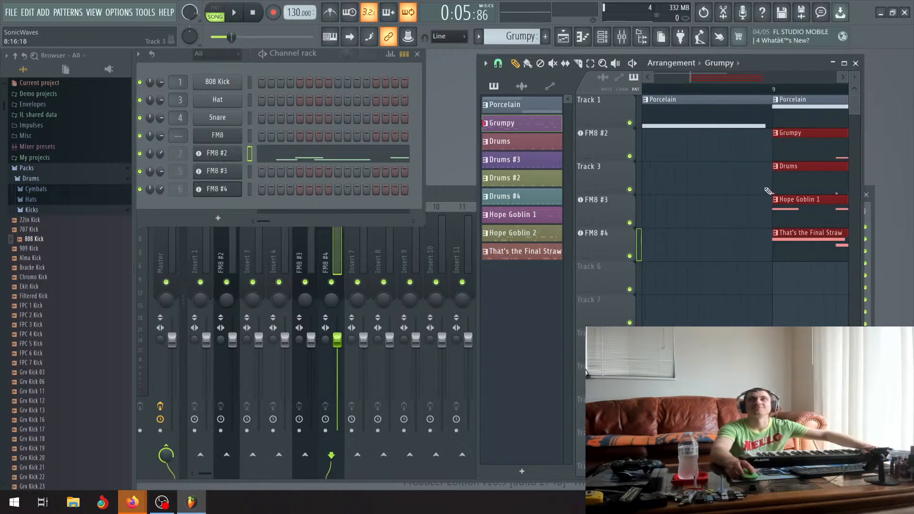
pyautogui.scroll(-6, 742, 185)
pyautogui.scroll(-1, 741, 185)
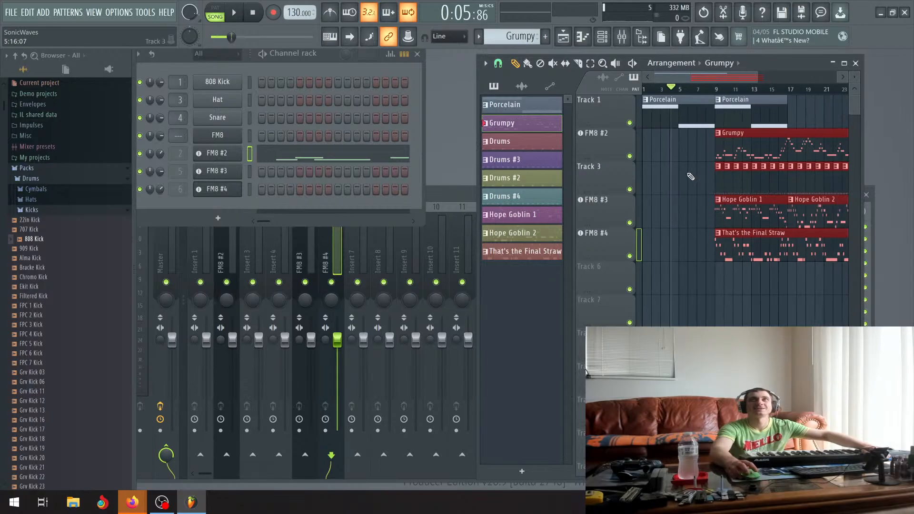
pyautogui.click(693, 175)
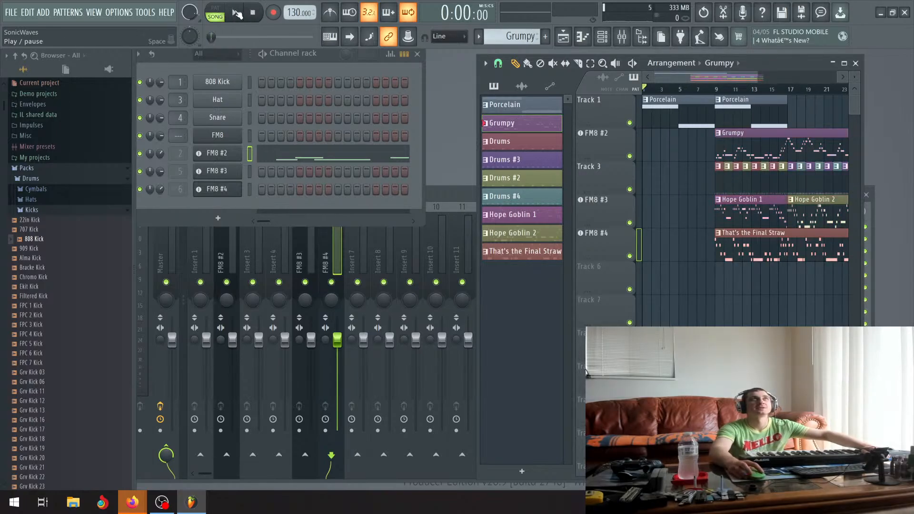
# While playing the song from the start, move the drum, Hope Goblin and That's the Final Straw clips to about bar 17.
pyautogui.click(236, 13)
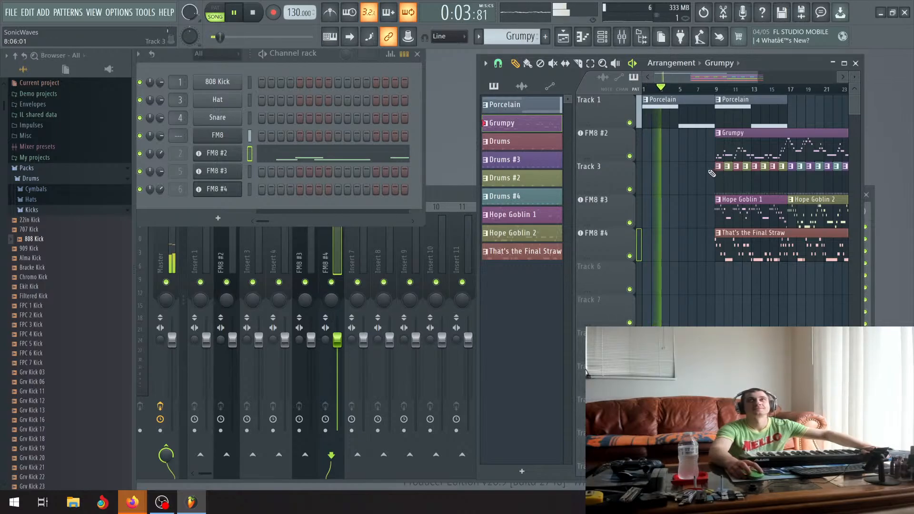
pyautogui.moveTo(706, 162)
pyautogui.mouseDown()
pyautogui.moveTo(739, 227)
pyautogui.moveTo(846, 252)
pyautogui.moveTo(771, 260)
pyautogui.mouseUp()
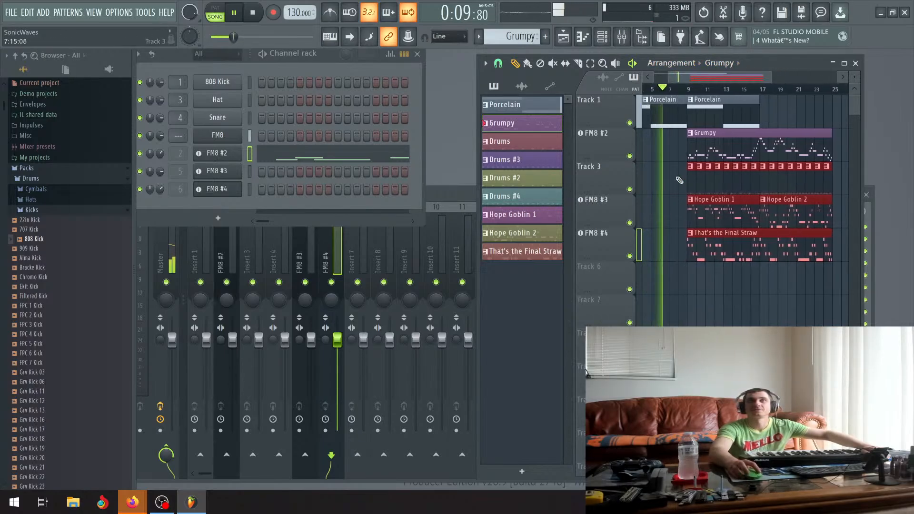
pyautogui.moveTo(693, 174); pyautogui.dragTo(763, 173)
pyautogui.click(752, 174)
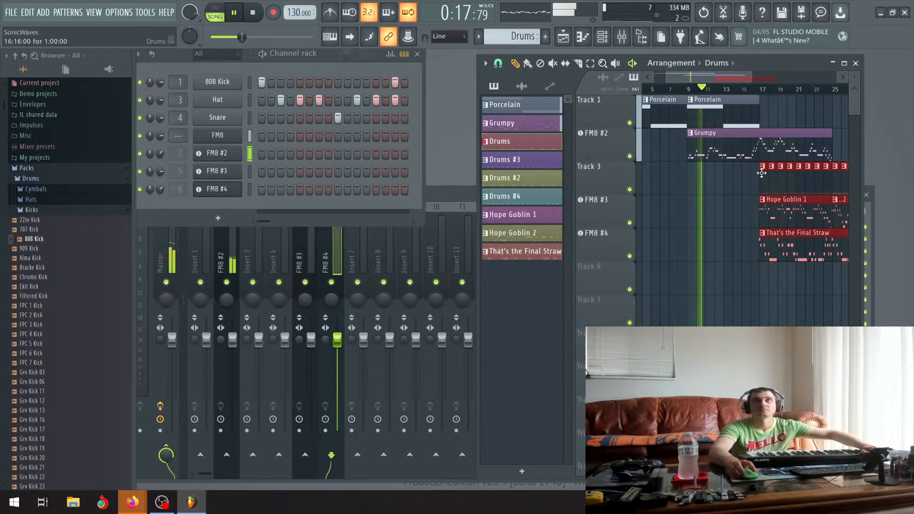
# Align the drum clips exactly to bar 17 and move the Hope Goblin and That's the Final Straw clips together to start at bar 25.
pyautogui.scroll(4, 762, 174)
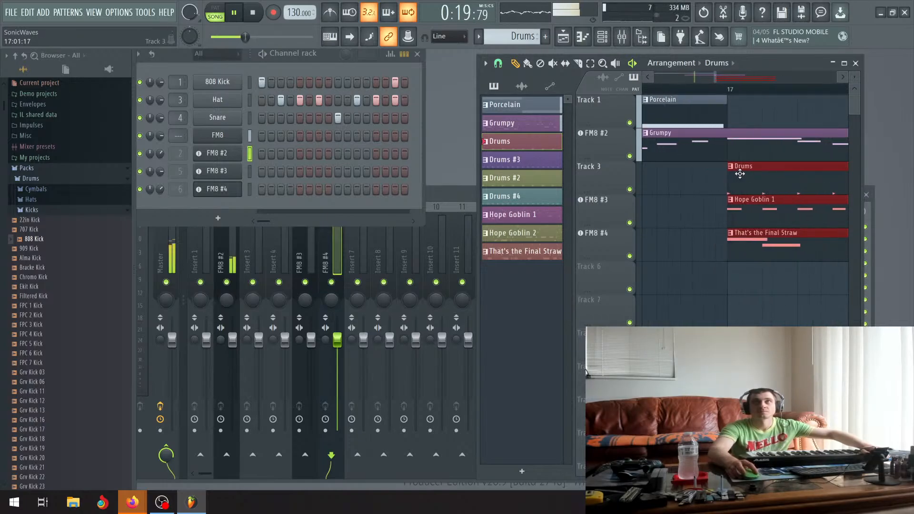
pyautogui.scroll(-5, 700, 217)
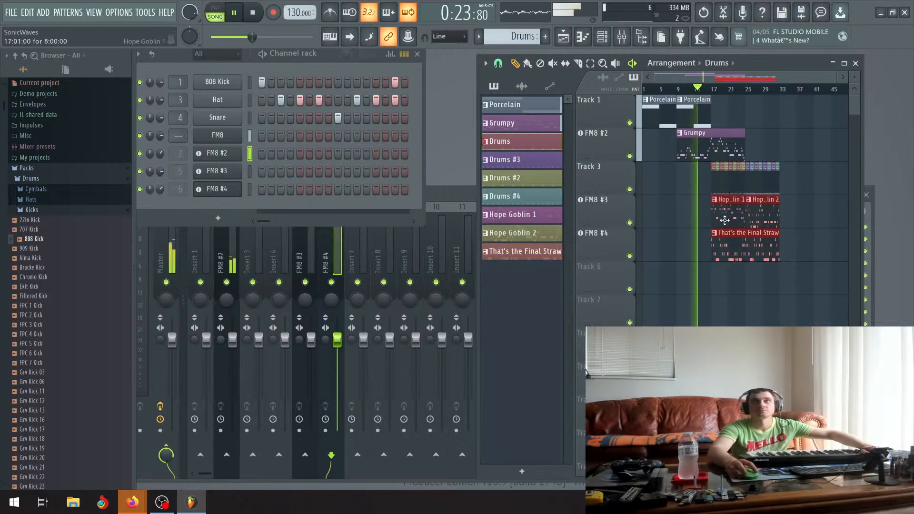
pyautogui.click(761, 219)
pyautogui.scroll(5, 755, 219)
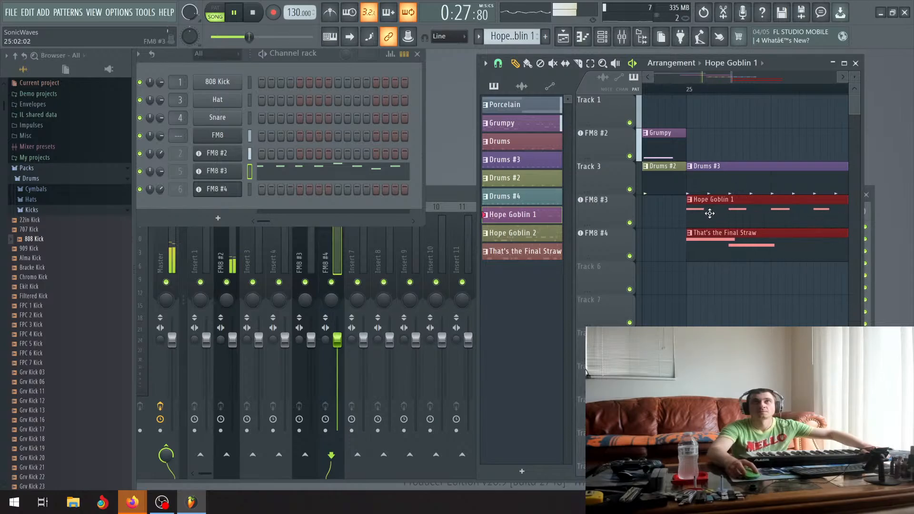
pyautogui.scroll(-3, 697, 241)
pyautogui.scroll(-3, 695, 245)
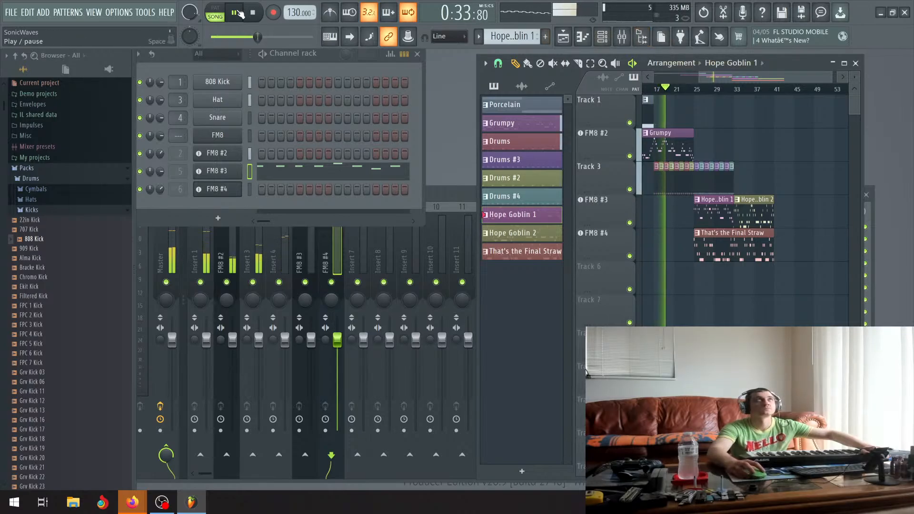
pyautogui.press('space')
# Duplicate the two Porcelain clips on Track 1 so the copies start exactly at bar 17.
pyautogui.moveTo(724, 81); pyautogui.dragTo(682, 81)
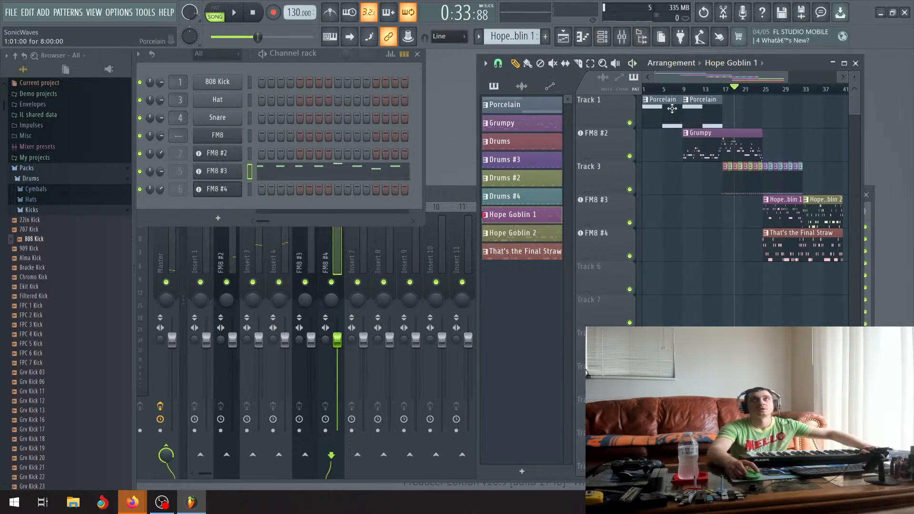
pyautogui.moveTo(751, 118); pyautogui.dragTo(697, 114)
pyautogui.scroll(5, 750, 116)
pyautogui.scroll(2, 753, 118)
pyautogui.scroll(-3, 685, 119)
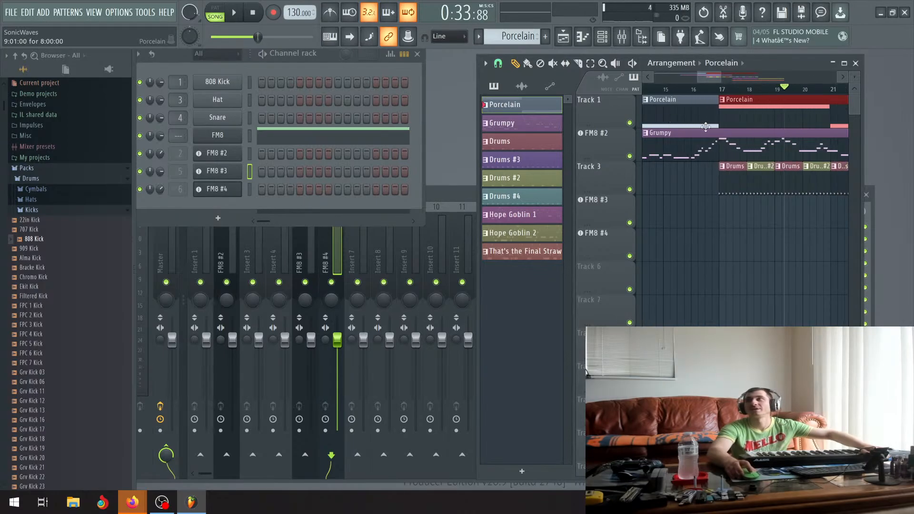
pyautogui.scroll(3, 733, 110)
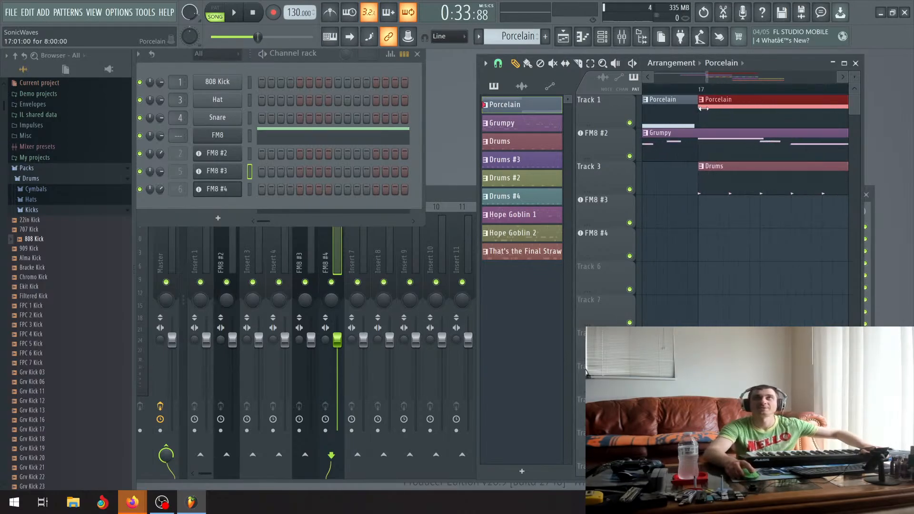
pyautogui.scroll(-8, 704, 113)
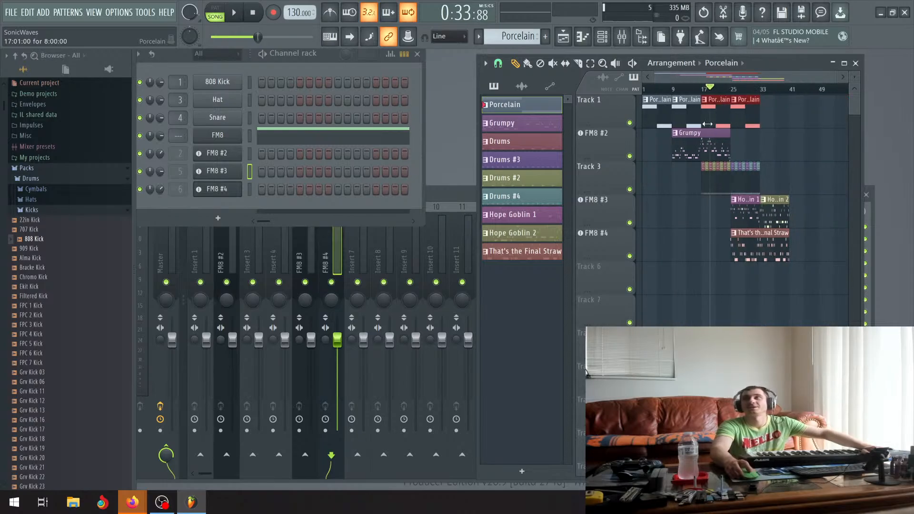
pyautogui.click(814, 151)
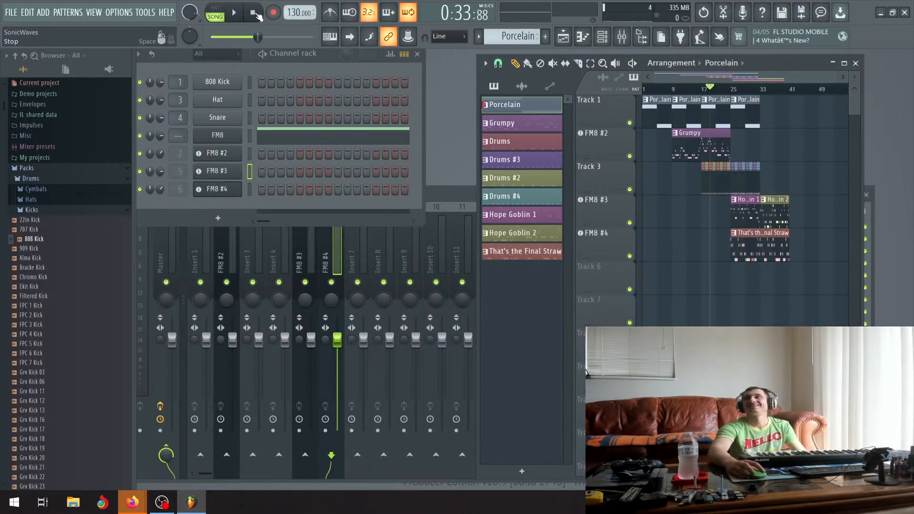
# While playing the song from the start, place a second Grumpy clip after the first one on the FM8 #2 track.
pyautogui.click(254, 14)
pyautogui.click(237, 14)
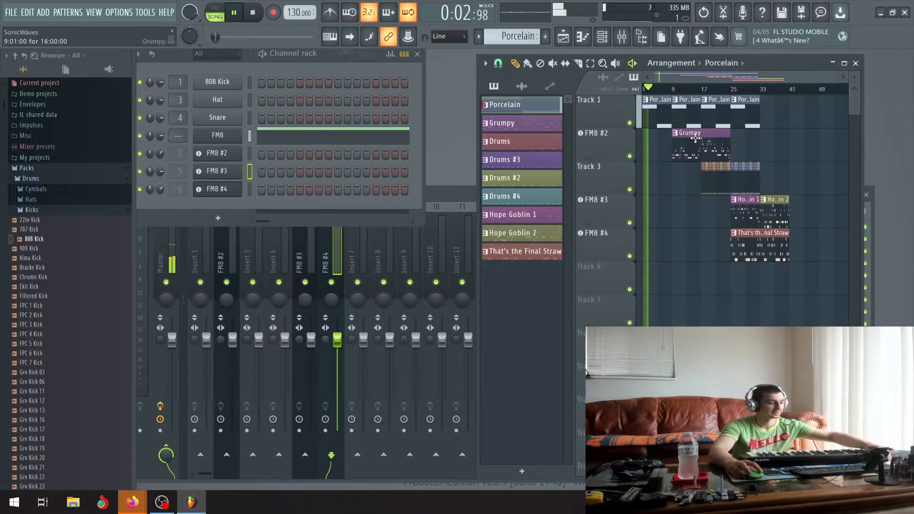
pyautogui.hotkey('ctrl', 'b')
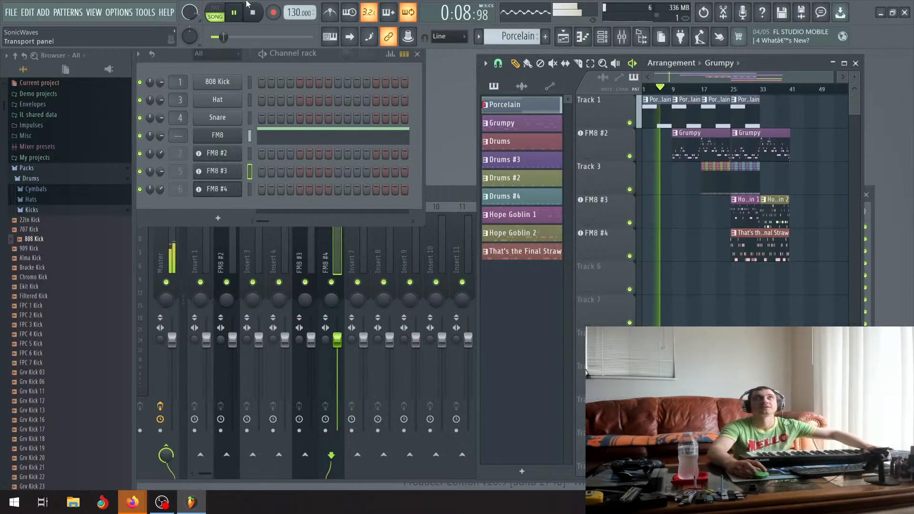
pyautogui.press('space')
# Align the second Grumpy clip so it starts exactly at bar 25.
pyautogui.scroll(8, 726, 139)
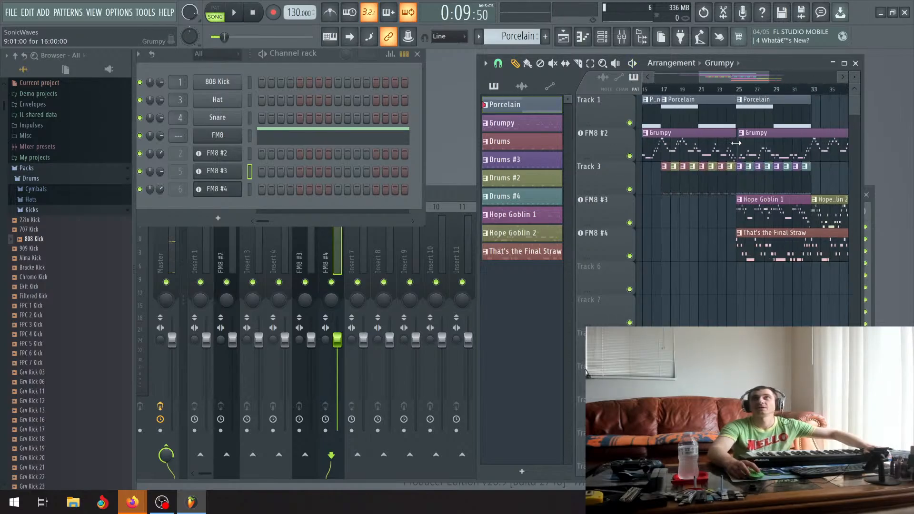
pyautogui.moveTo(744, 144); pyautogui.dragTo(715, 144)
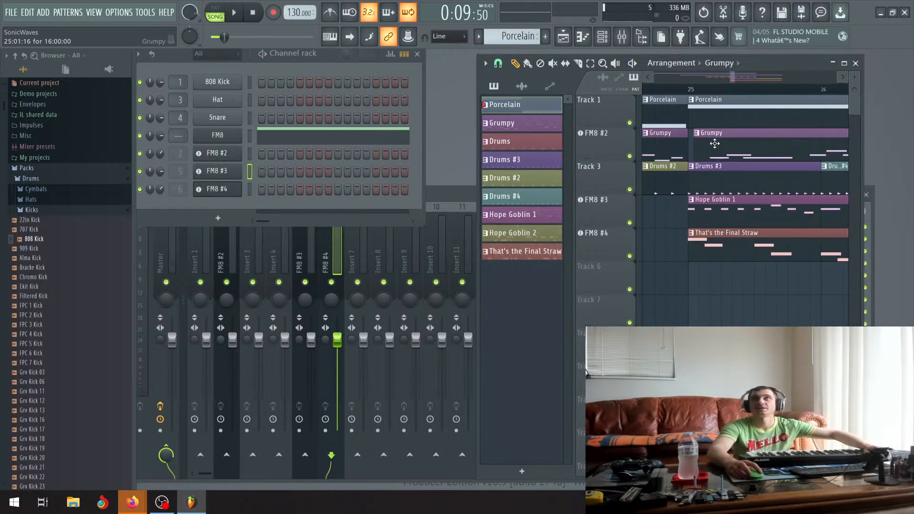
pyautogui.click(710, 144)
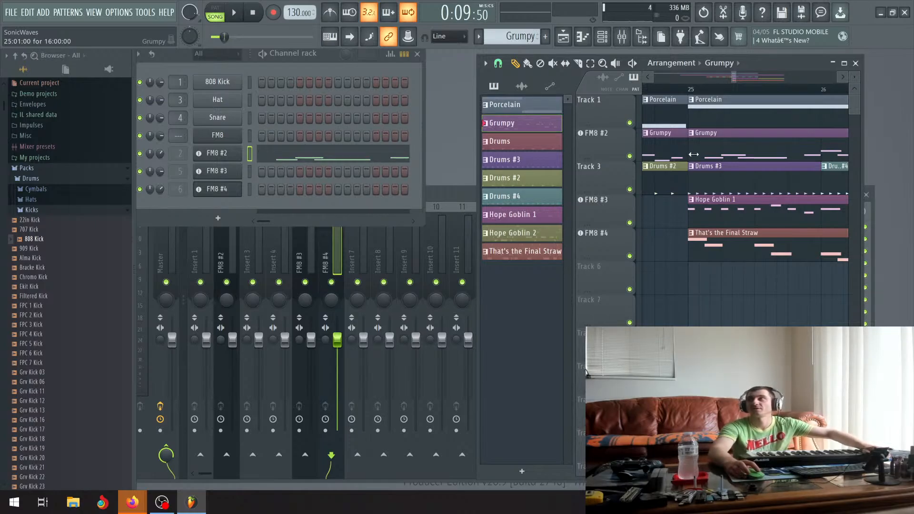
pyautogui.scroll(-6, 705, 152)
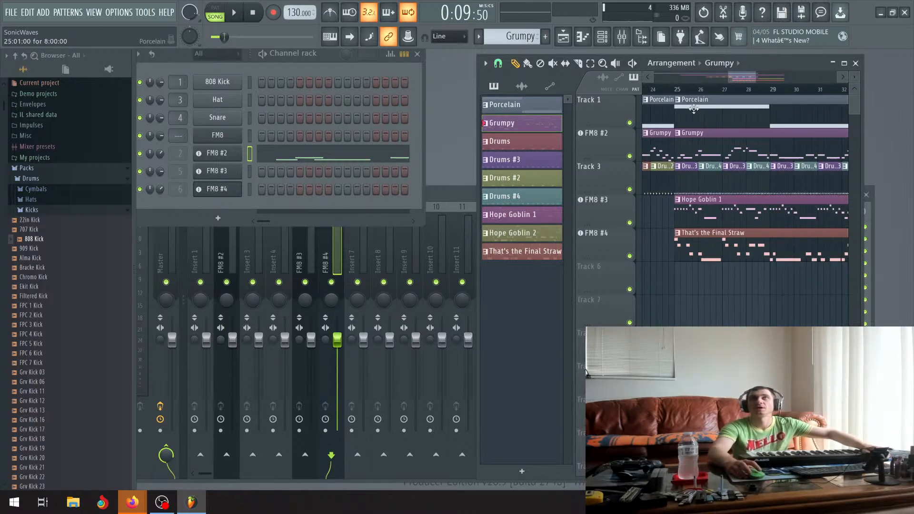
pyautogui.scroll(-2, 715, 122)
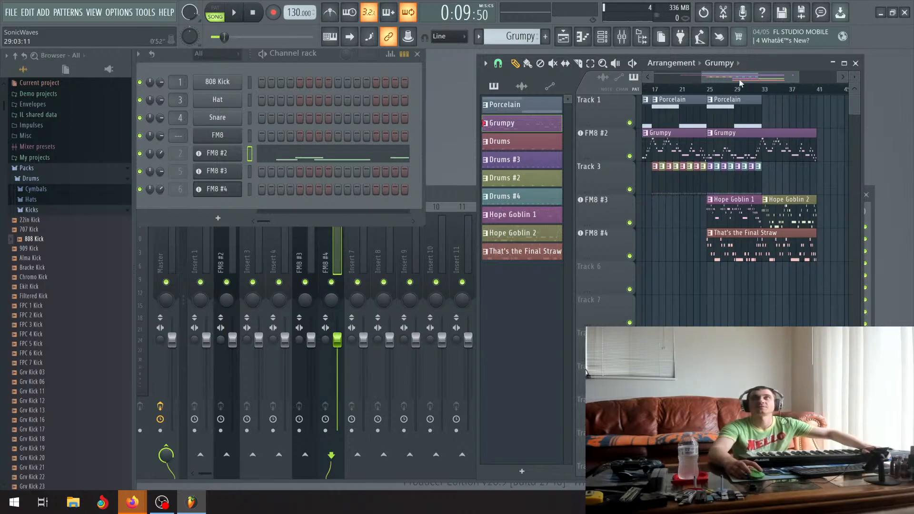
# Select all the drum clips on Track 3 and duplicate them after the existing ones.
pyautogui.moveTo(740, 83); pyautogui.dragTo(732, 100)
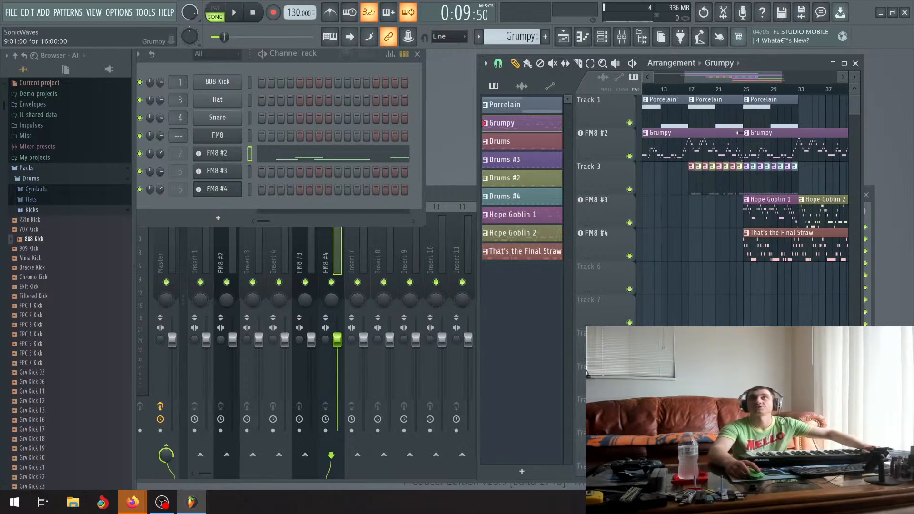
pyautogui.scroll(-3, 741, 133)
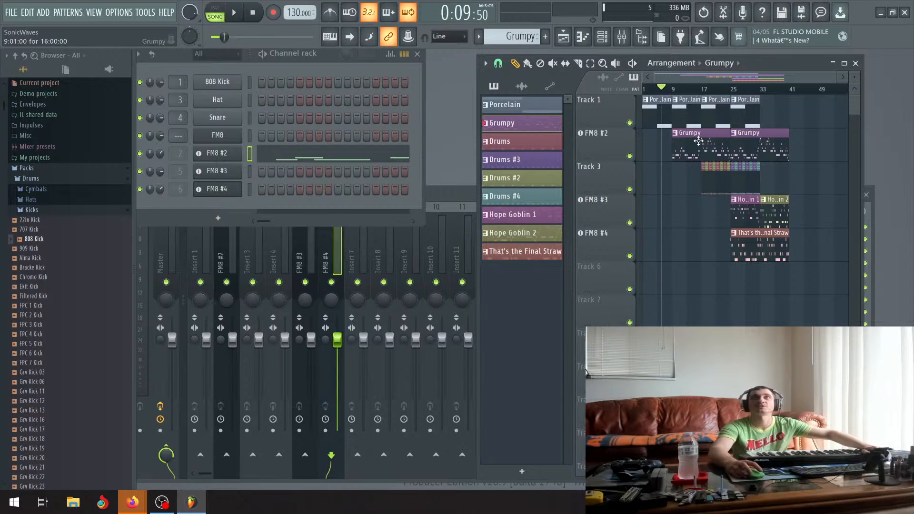
pyautogui.moveTo(774, 183); pyautogui.dragTo(704, 181)
pyautogui.scroll(5, 705, 179)
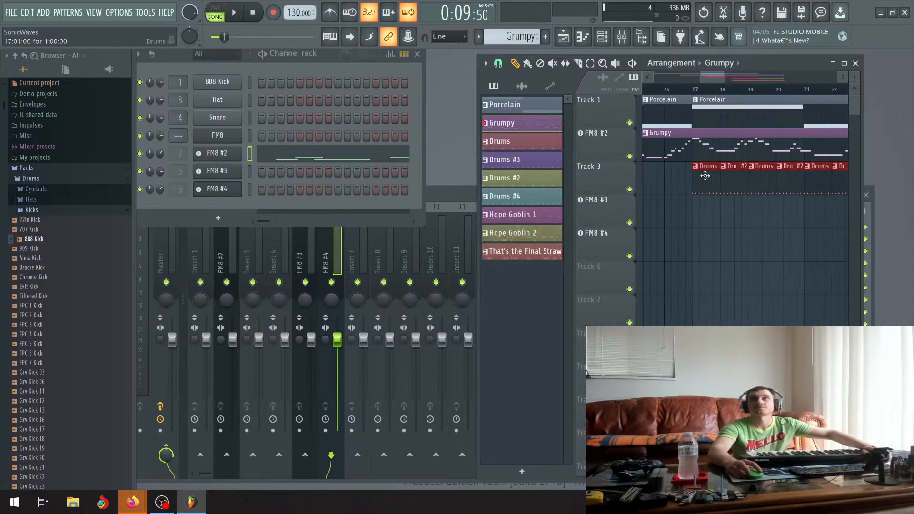
pyautogui.hscroll(6, 706, 176)
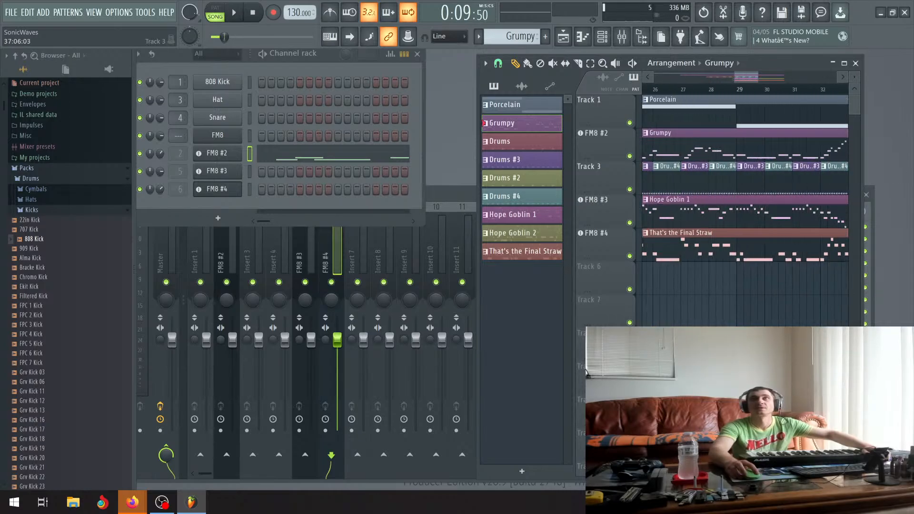
pyautogui.hotkey('ctrl', 'b')
# Align the duplicated drum clips so they start exactly at bar 33.
pyautogui.scroll(3, 668, 176)
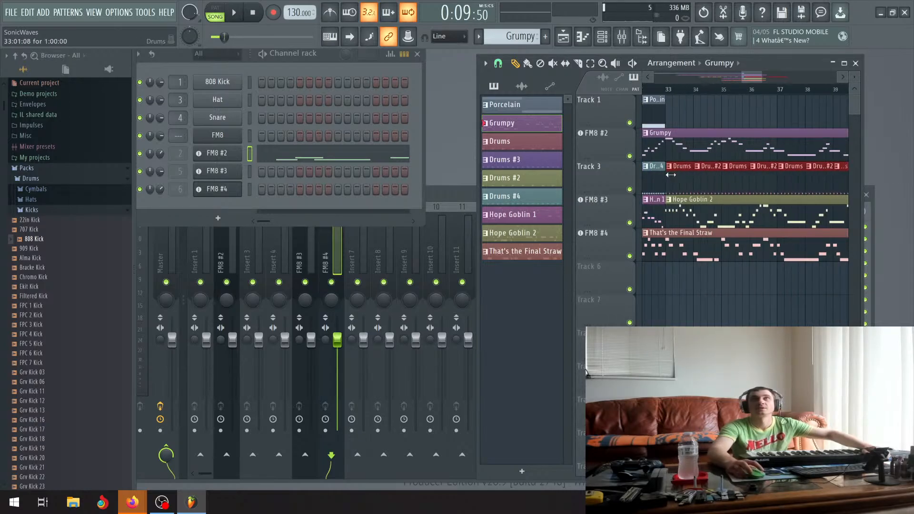
pyautogui.scroll(5, 667, 175)
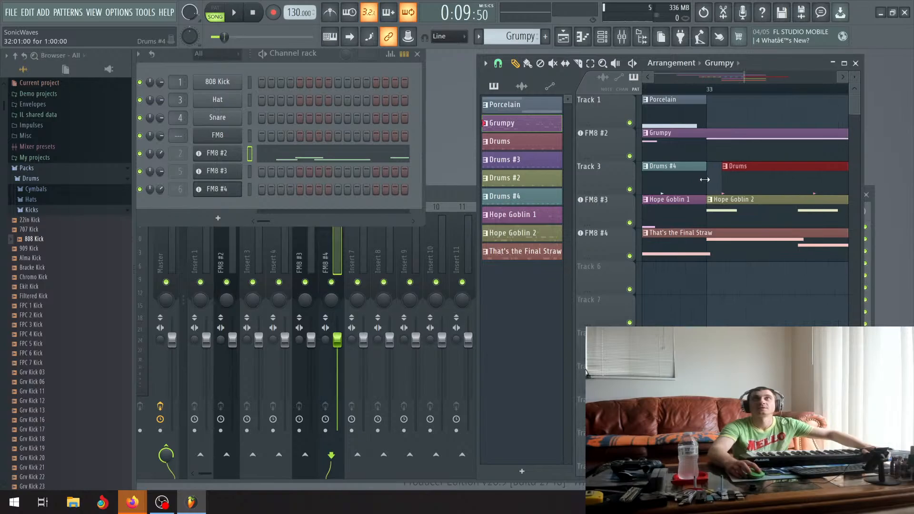
pyautogui.click(740, 180)
pyautogui.scroll(-6, 720, 190)
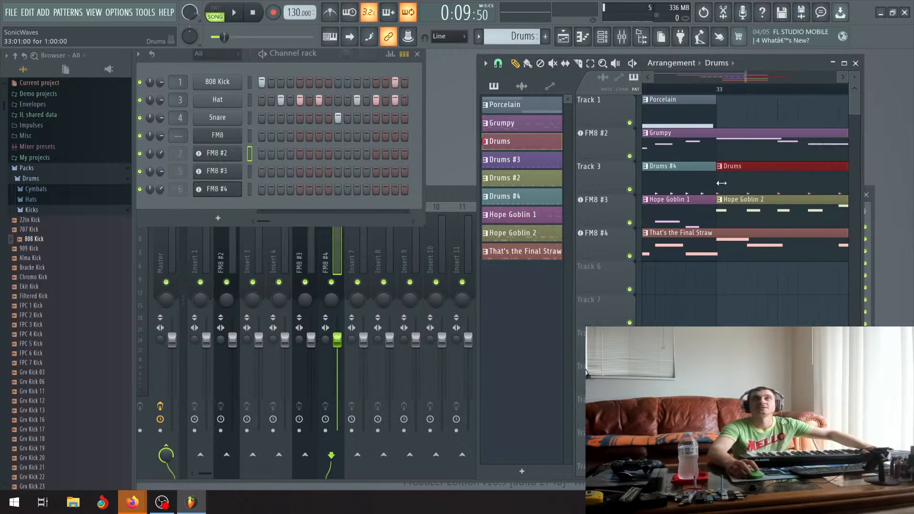
pyautogui.scroll(-4, 716, 195)
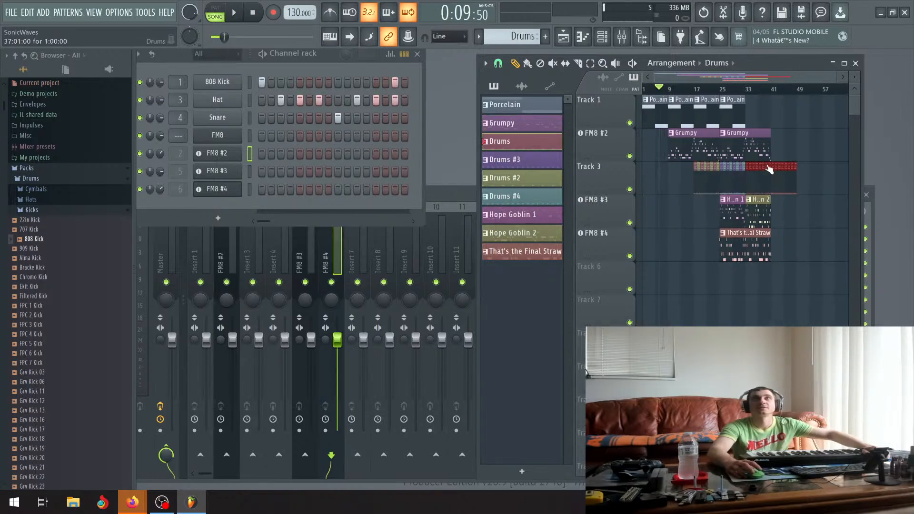
# Add a third Grumpy clip on the FM8 #2 track, starting exactly at bar 41.
pyautogui.click(742, 143)
pyautogui.click(775, 143)
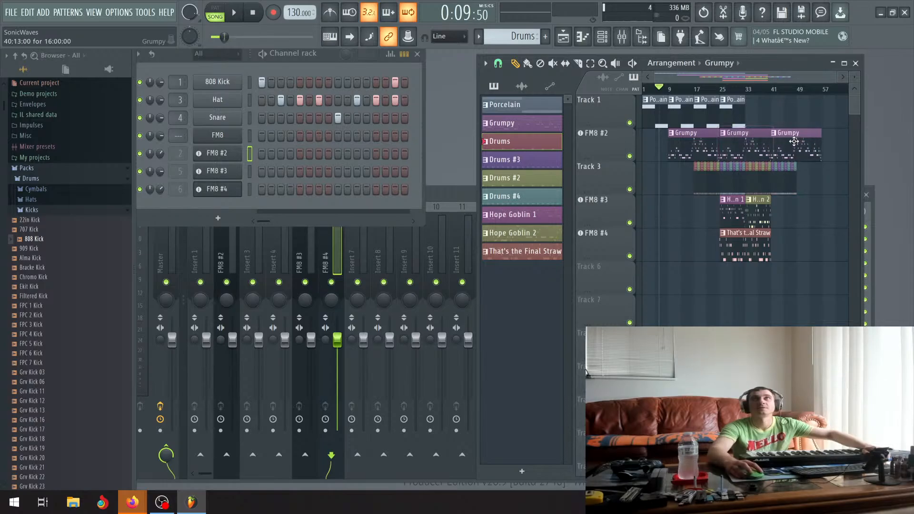
pyautogui.scroll(4, 768, 147)
pyautogui.scroll(8, 767, 147)
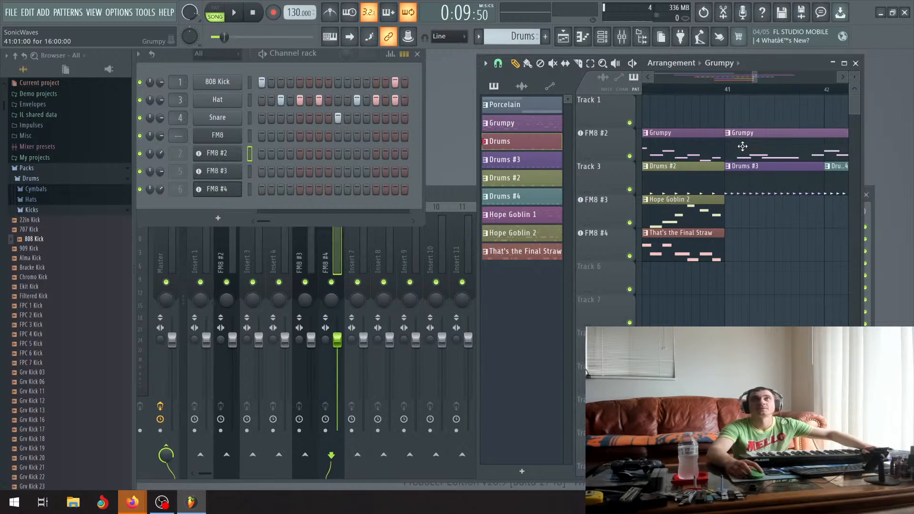
pyautogui.click(743, 146)
pyautogui.scroll(-12, 695, 141)
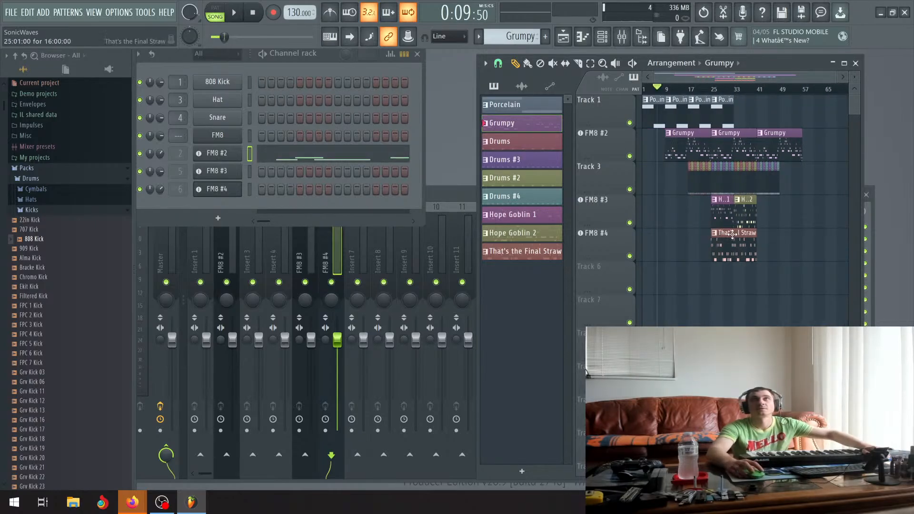
# Move the That's the Final Straw clip on the FM8 #4 track to start exactly at bar 41.
pyautogui.moveTo(733, 234); pyautogui.dragTo(780, 233)
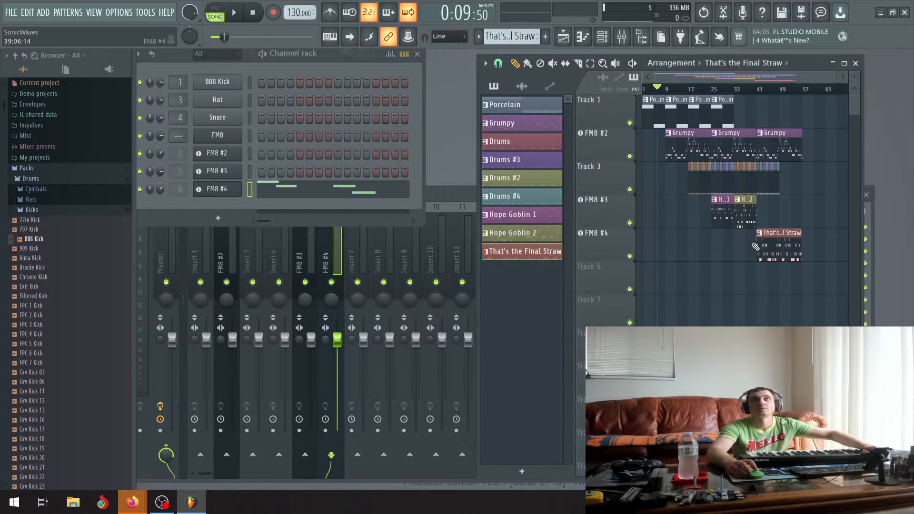
pyautogui.scroll(10, 791, 240)
pyautogui.scroll(2, 801, 245)
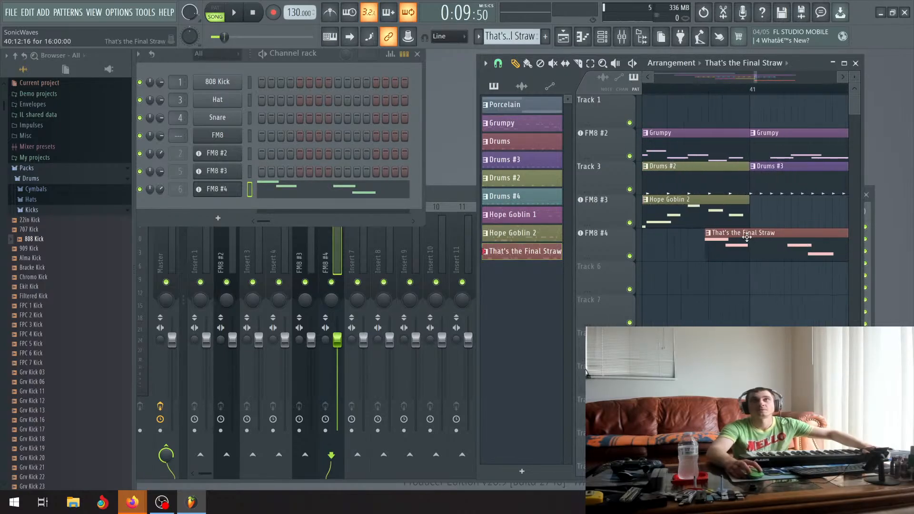
pyautogui.moveTo(748, 237); pyautogui.dragTo(796, 230)
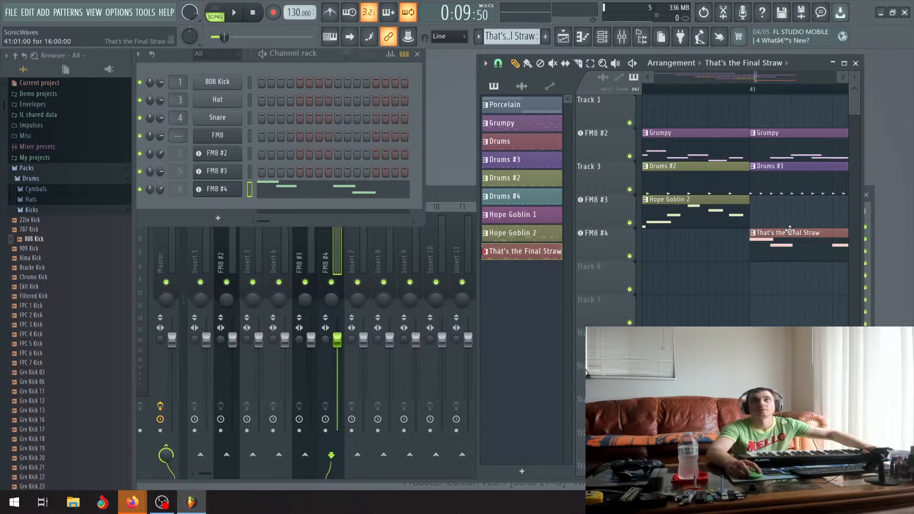
pyautogui.scroll(-12, 762, 234)
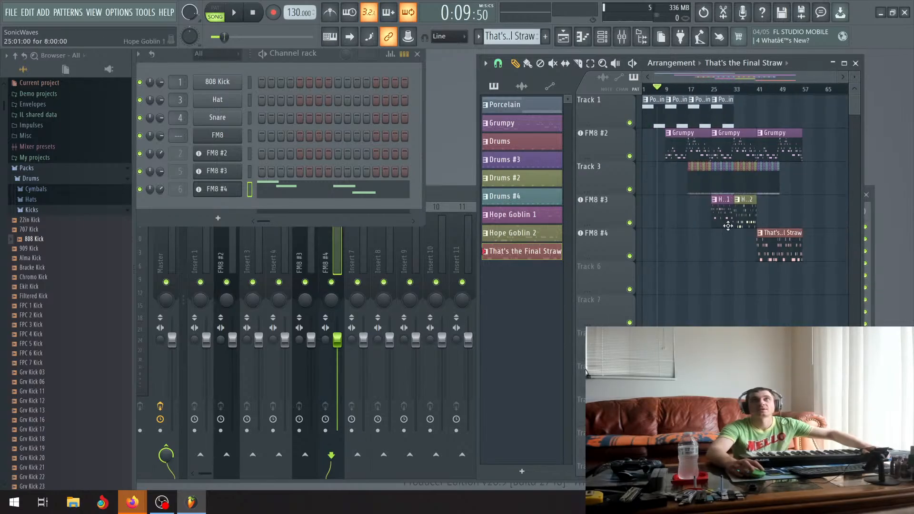
# Duplicate the Hope Goblin 1 and Hope Goblin 2 clips so the copies start exactly at bar 41, and resume song playback.
pyautogui.moveTo(772, 215); pyautogui.dragTo(712, 195)
pyautogui.hotkey('ctrl', 'b')
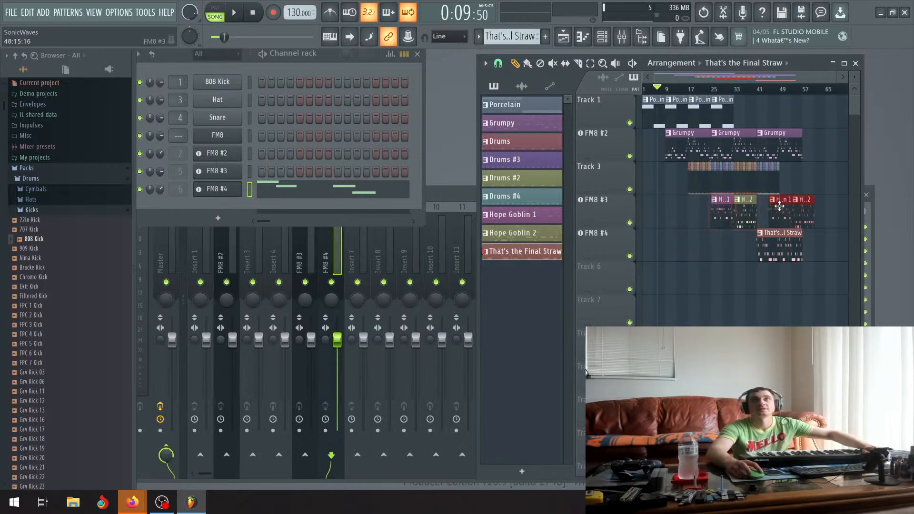
pyautogui.scroll(12, 757, 210)
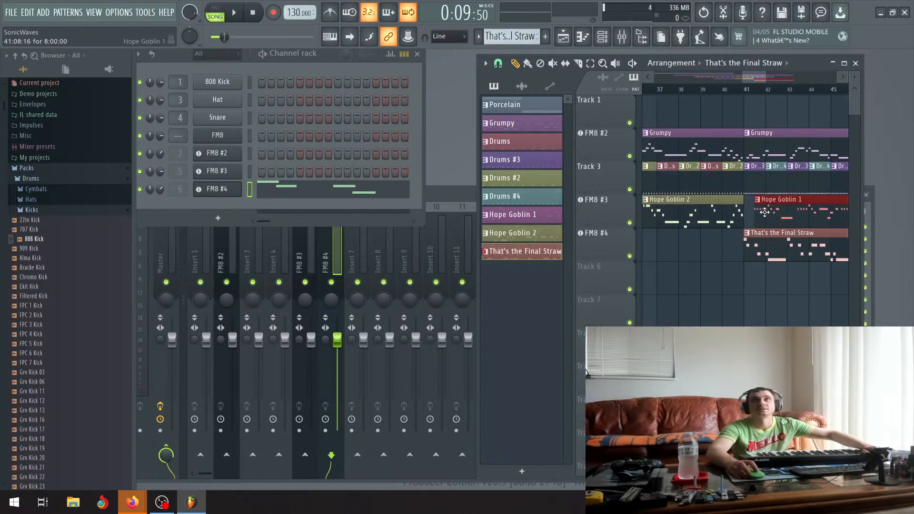
pyautogui.moveTo(767, 200); pyautogui.dragTo(690, 211)
pyautogui.scroll(5, 733, 202)
pyautogui.scroll(-6, 687, 206)
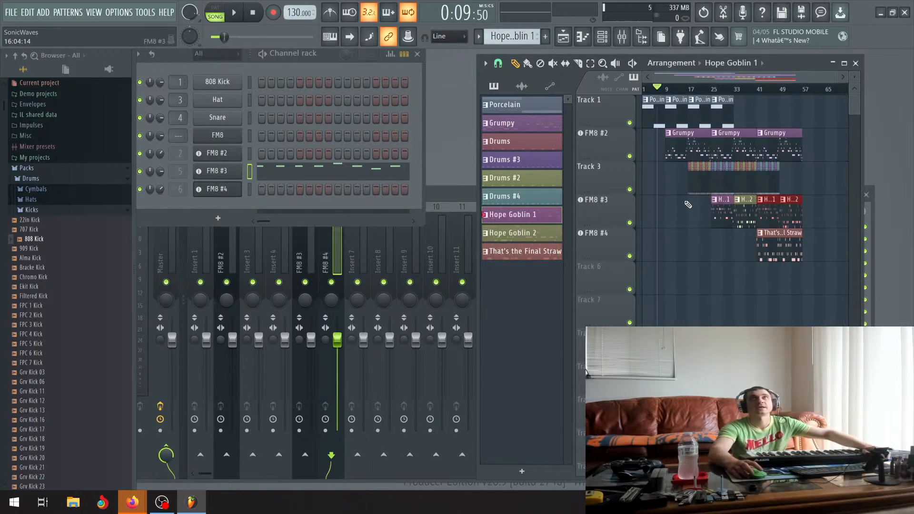
pyautogui.scroll(-6, 687, 206)
pyautogui.click(234, 13)
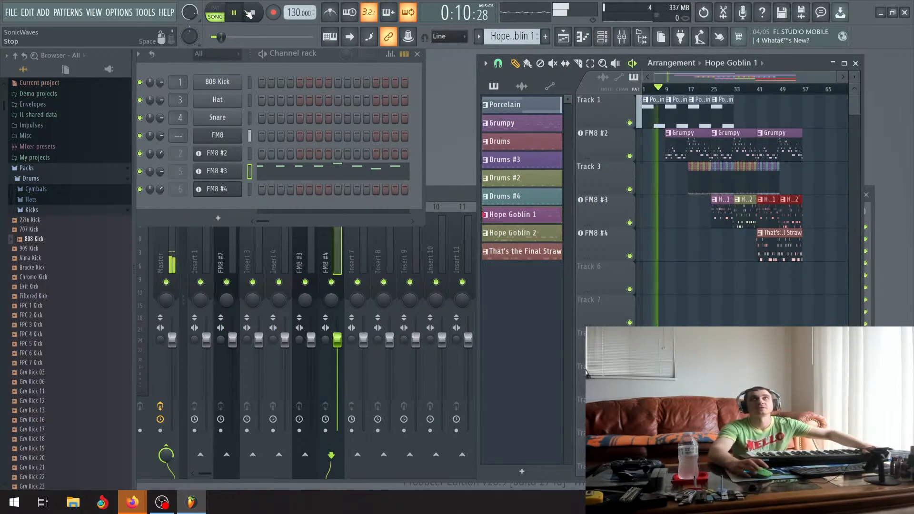
# Duplicate the four Porcelain clips on Track 1 so the copies start exactly at bar 33.
pyautogui.moveTo(752, 101)
pyautogui.mouseDown()
pyautogui.moveTo(708, 113)
pyautogui.moveTo(654, 111)
pyautogui.moveTo(748, 111)
pyautogui.mouseUp()
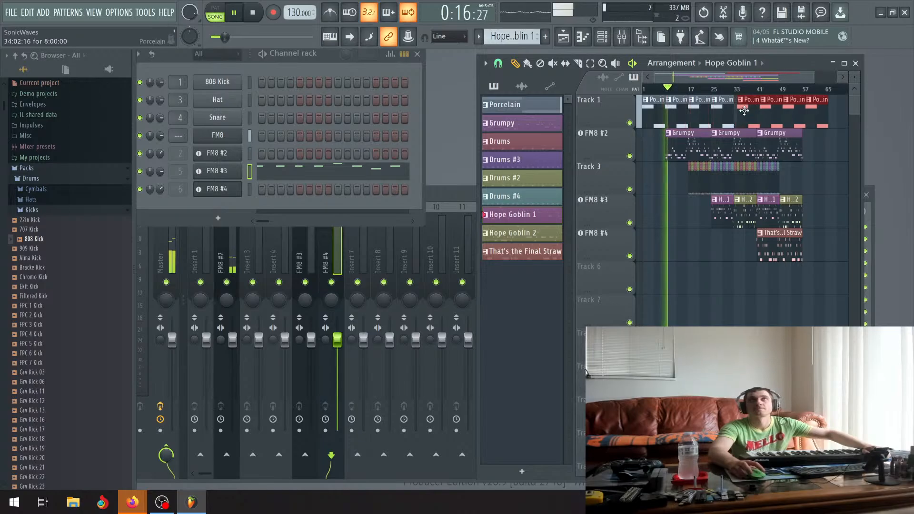
pyautogui.scroll(3, 738, 112)
pyautogui.scroll(4, 737, 112)
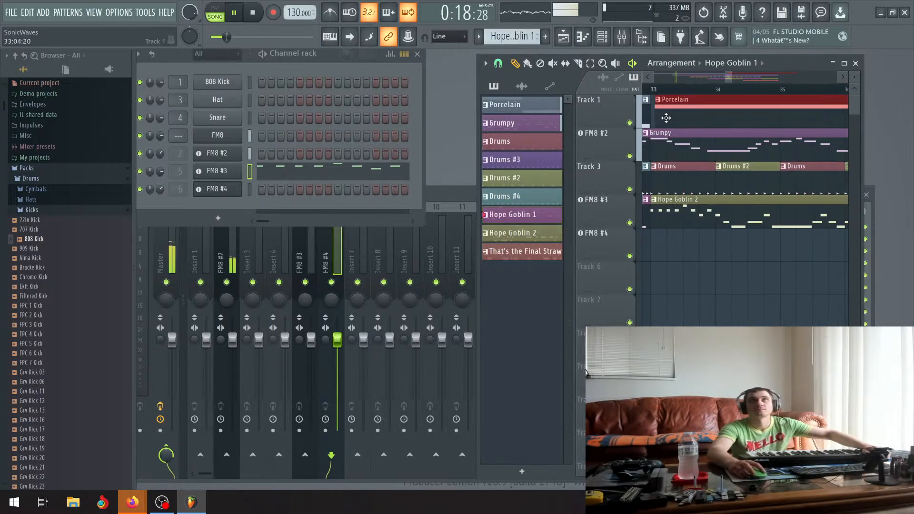
pyautogui.click(663, 118)
pyautogui.scroll(2, 647, 108)
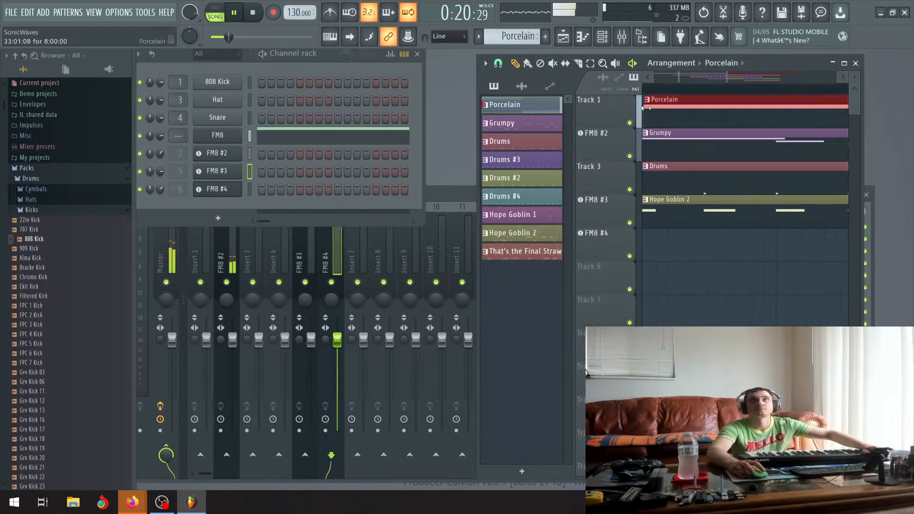
pyautogui.click(644, 80)
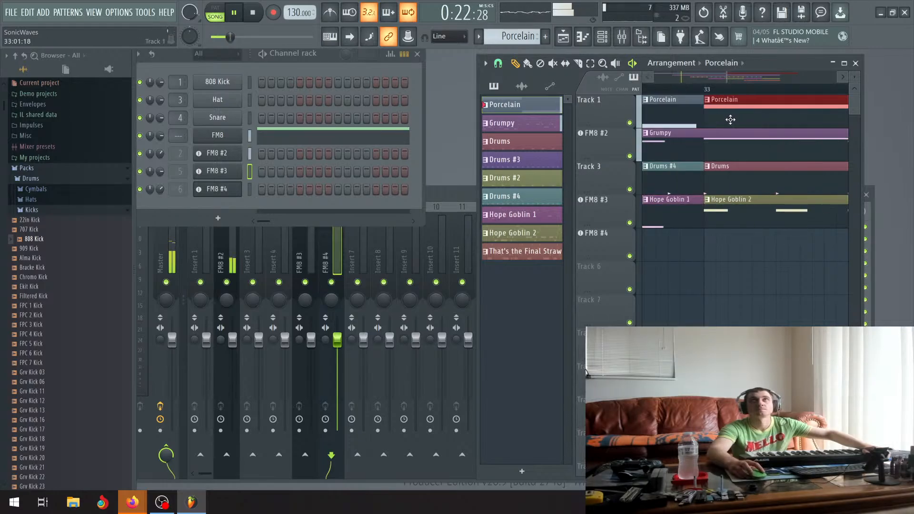
pyautogui.scroll(-6, 728, 123)
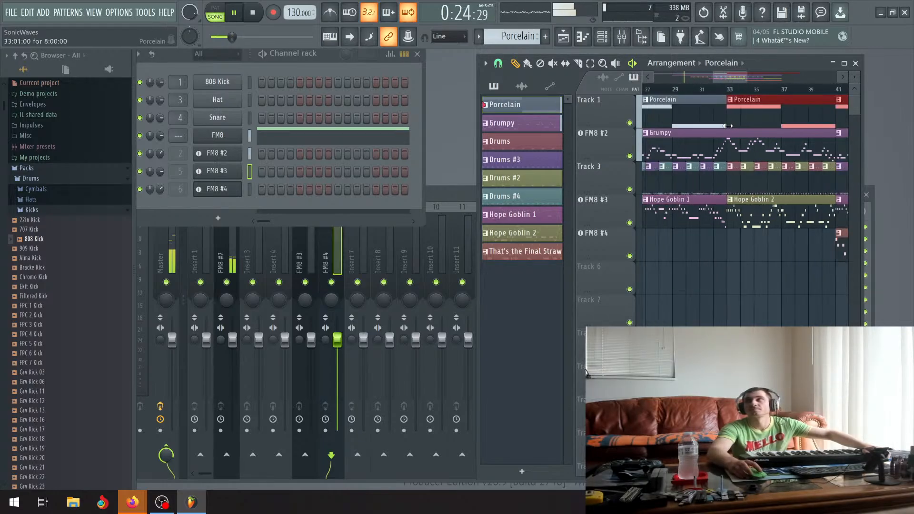
pyautogui.scroll(-3, 728, 125)
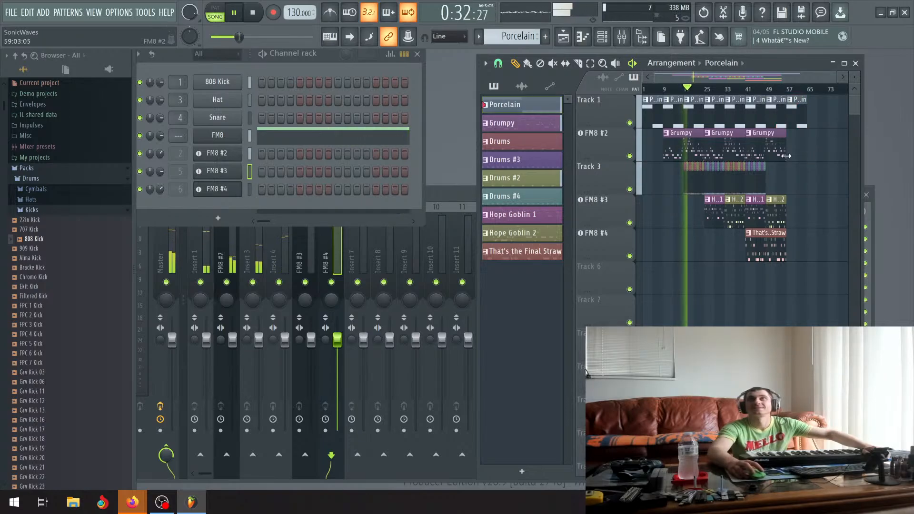
# Duplicate the drum clips on Track 3 so the copied block starts exactly at bar 49.
pyautogui.moveTo(774, 177); pyautogui.dragTo(731, 174)
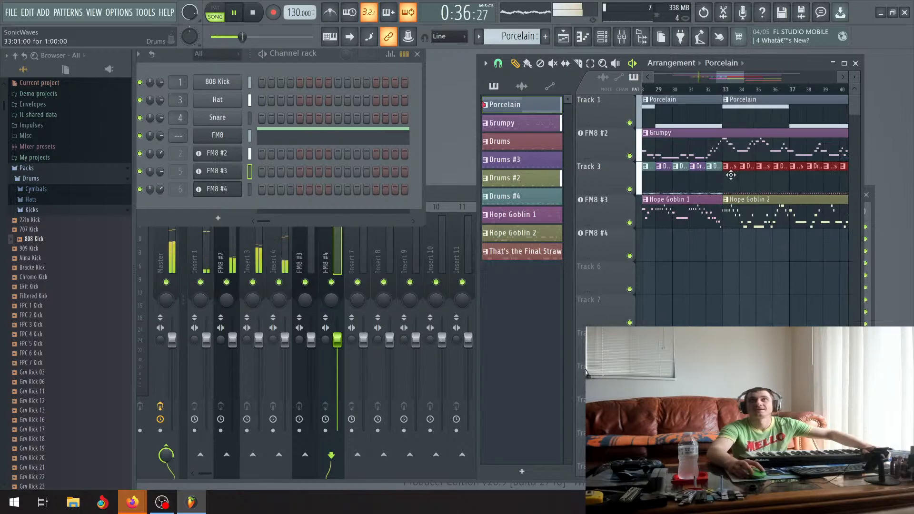
pyautogui.hscroll(8, 731, 175)
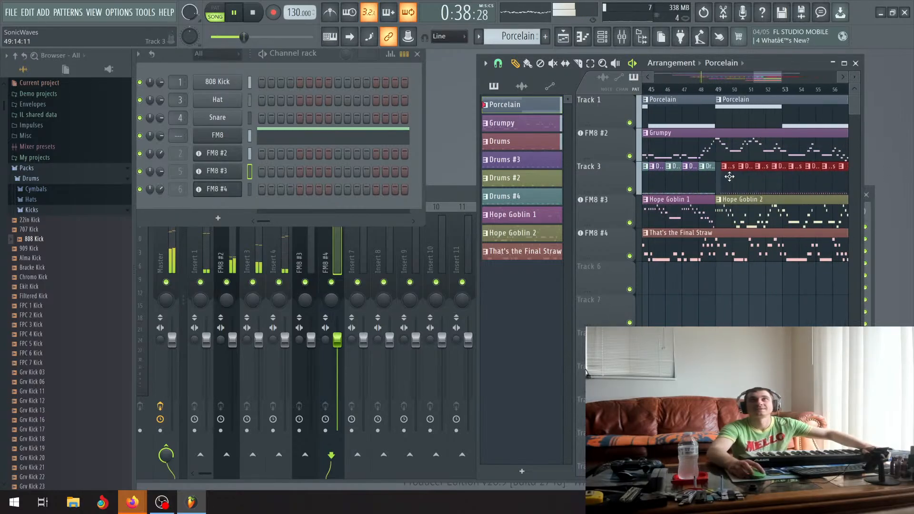
pyautogui.scroll(5, 719, 179)
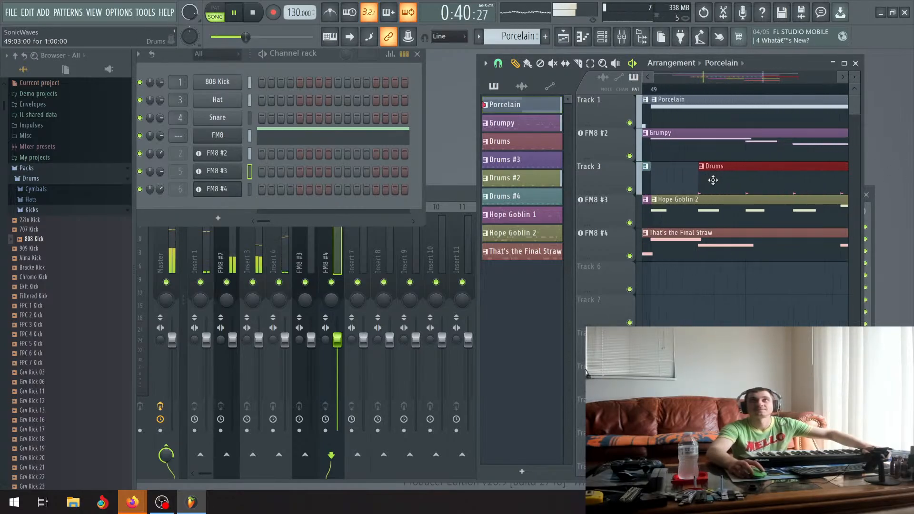
pyautogui.moveTo(713, 180); pyautogui.dragTo(686, 180)
pyautogui.click(670, 180)
pyautogui.scroll(-7, 681, 190)
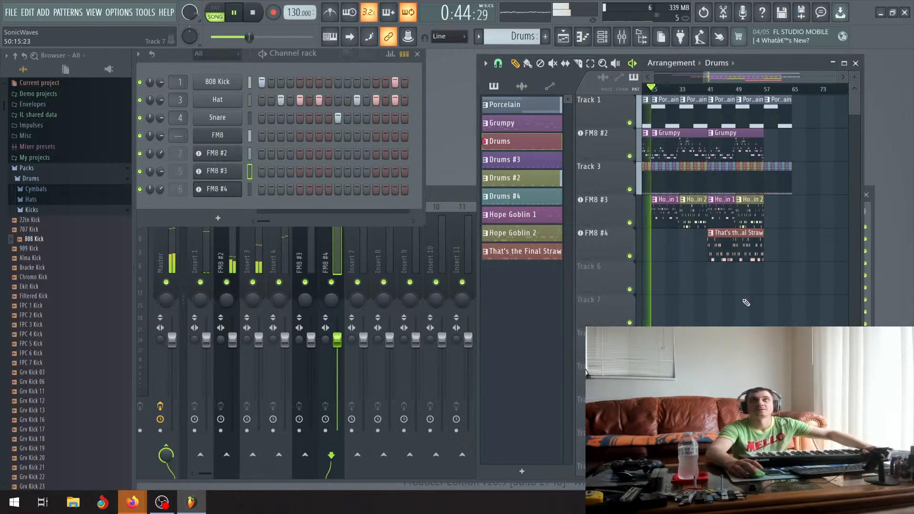
pyautogui.scroll(-3, 740, 298)
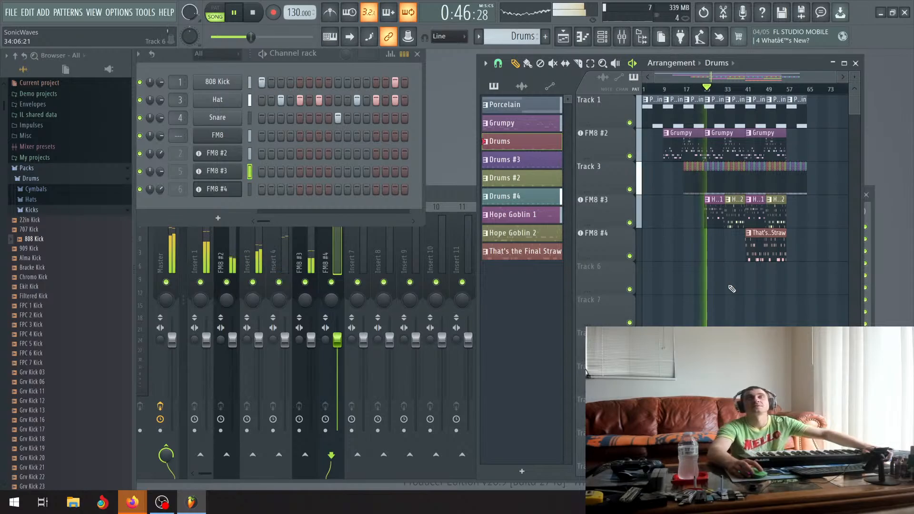
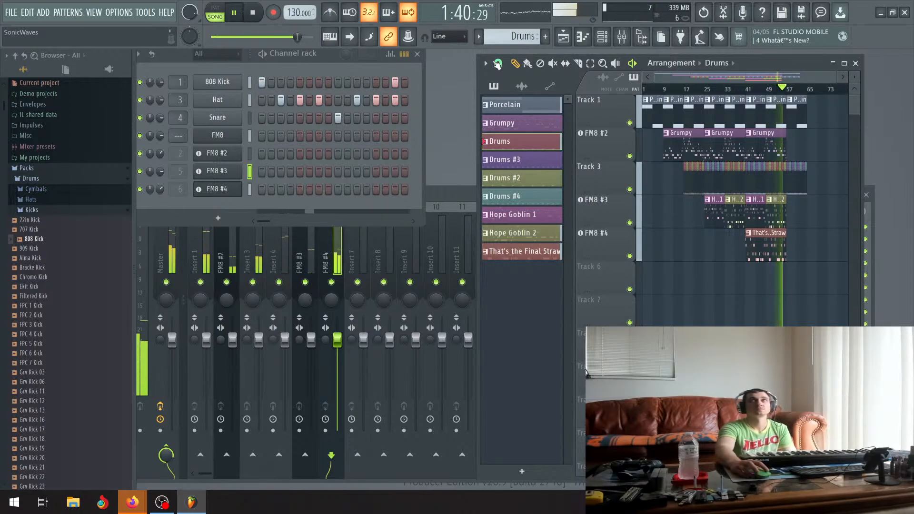
# Delete the Porcelain and drum clips beyond bar 57, and briefly replay the song from the start.
pyautogui.rightClick(796, 101)
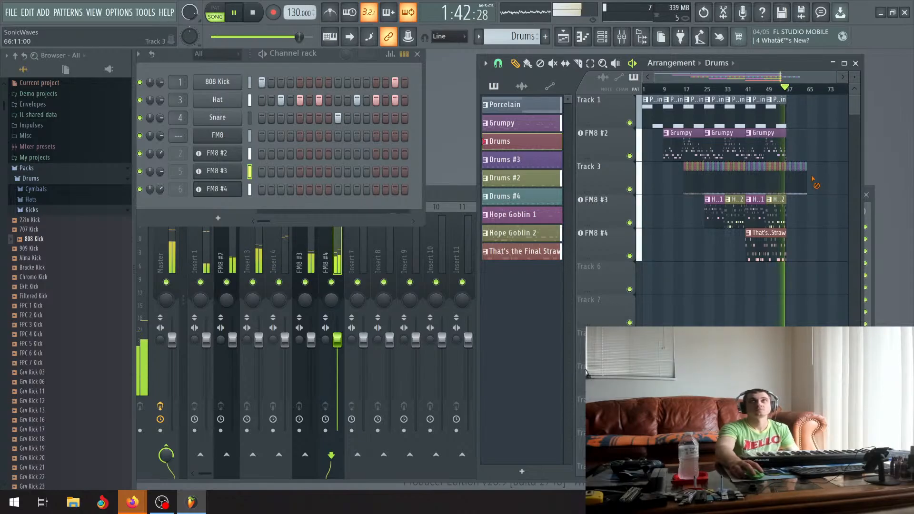
pyautogui.moveTo(813, 178); pyautogui.dragTo(790, 176)
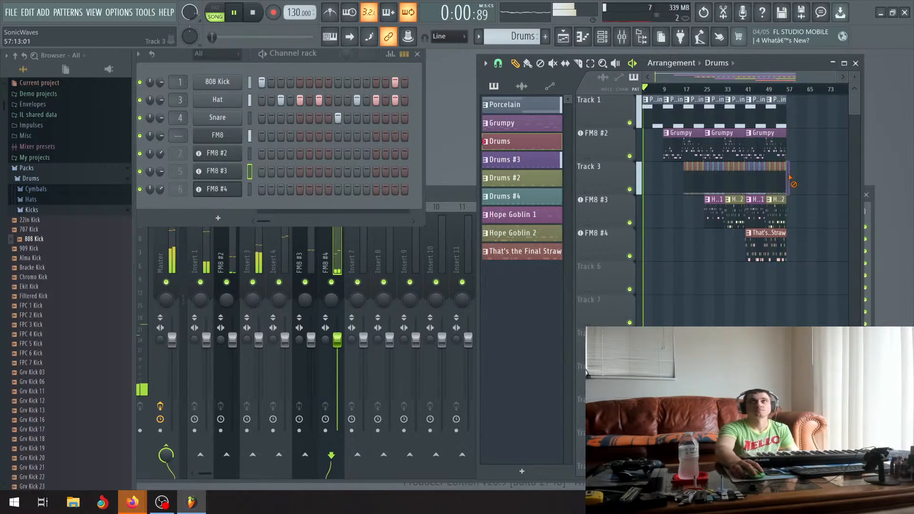
pyautogui.click(253, 13)
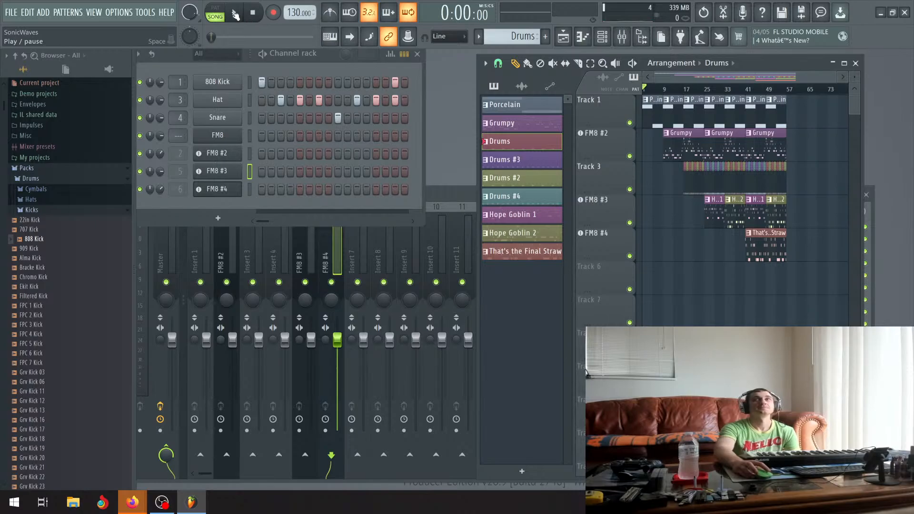
pyautogui.click(235, 15)
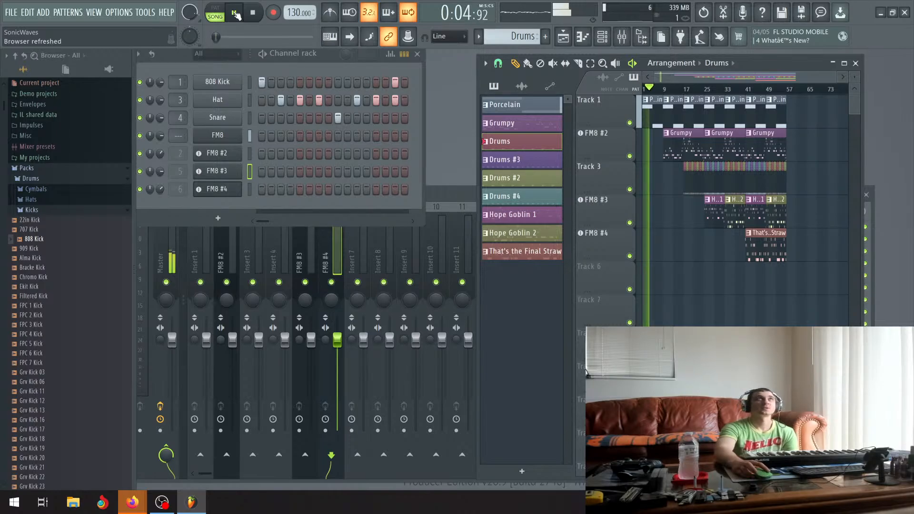
pyautogui.click(253, 13)
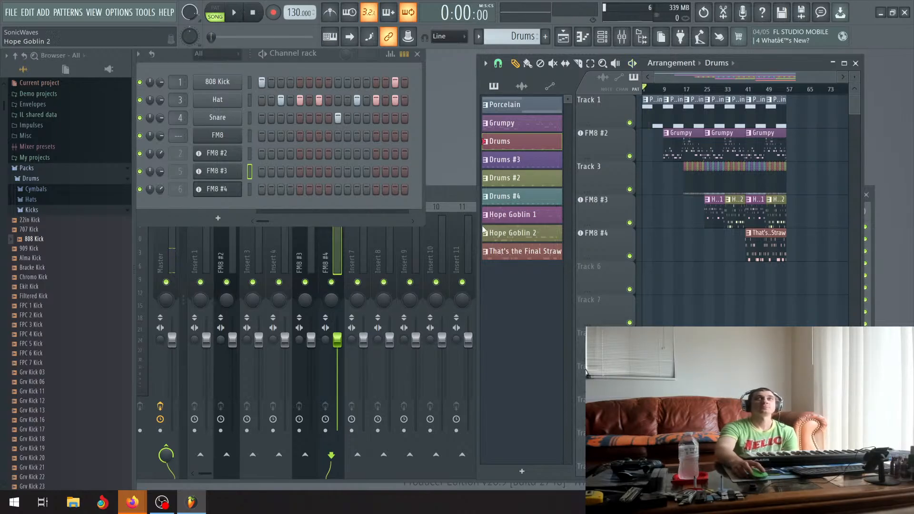
# Turn Track 6 into an instrument track with a new FM8 synth.
pyautogui.rightClick(606, 285)
pyautogui.moveTo(667, 276)
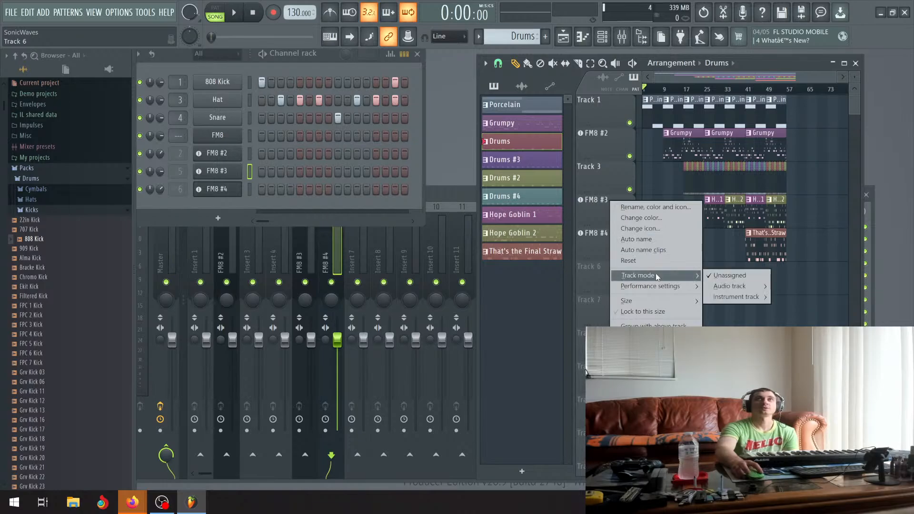
pyautogui.moveTo(710, 300)
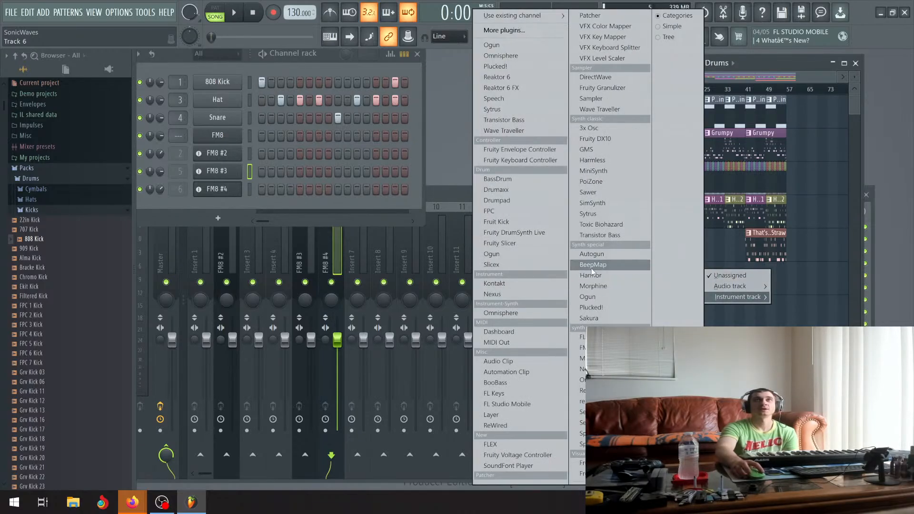
pyautogui.click(596, 348)
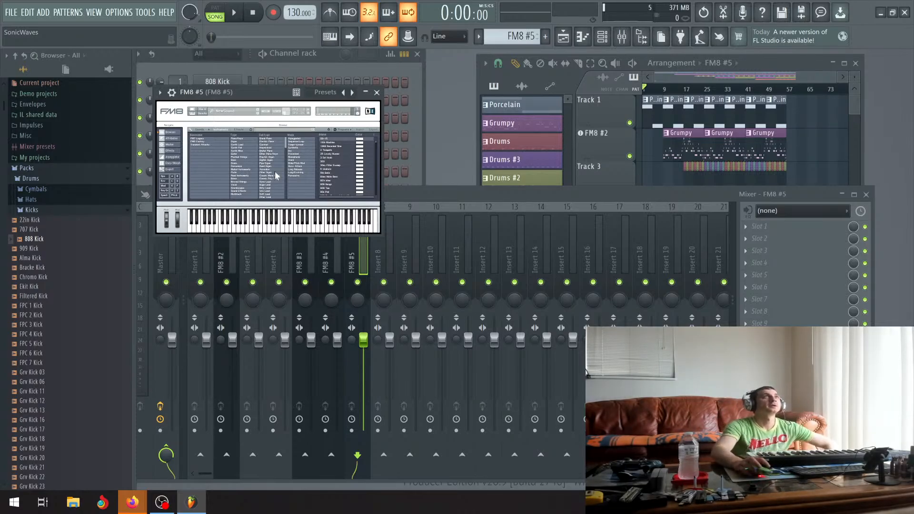
# Filter the new FM8's presets by one instrument type and audition the listed sounds one after another.
pyautogui.click(254, 161)
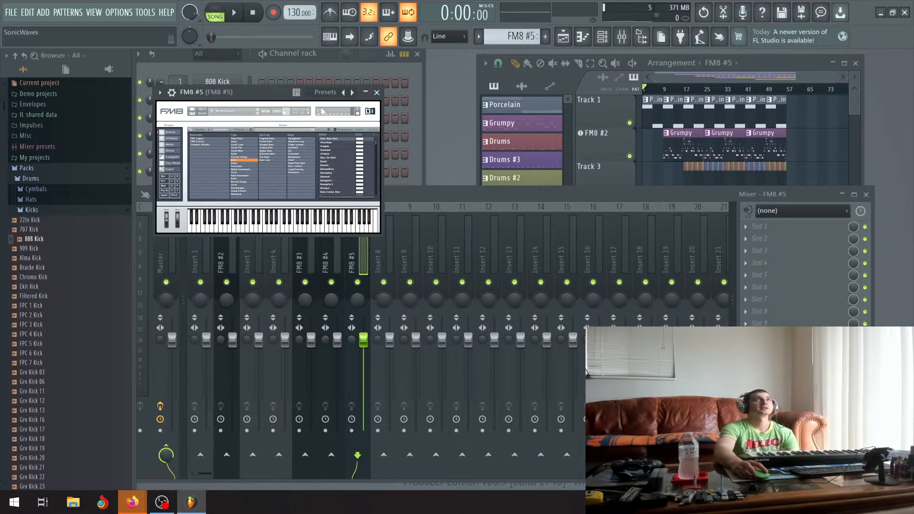
pyautogui.click(373, 113)
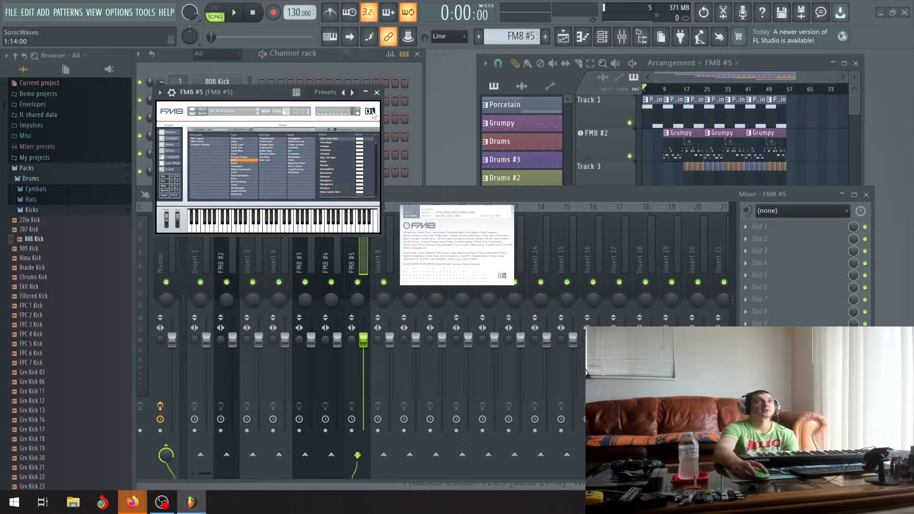
pyautogui.click(493, 227)
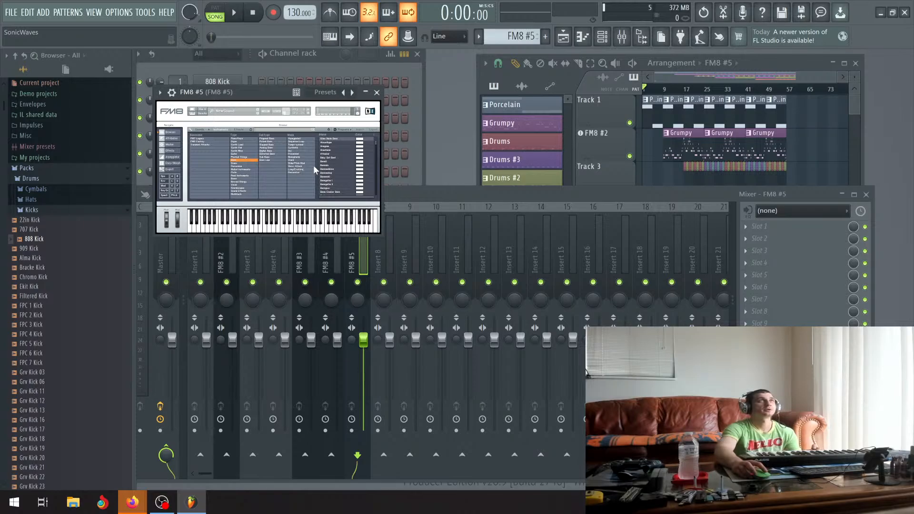
pyautogui.click(332, 139)
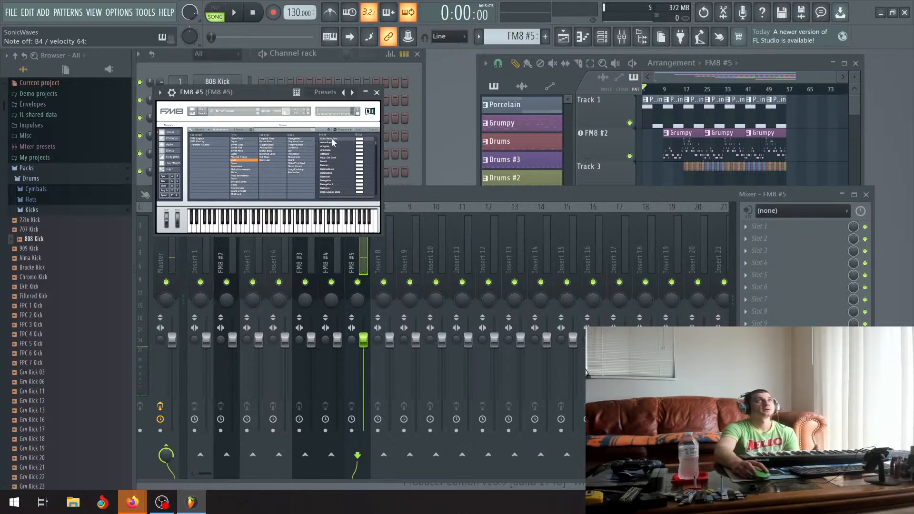
pyautogui.click(332, 142)
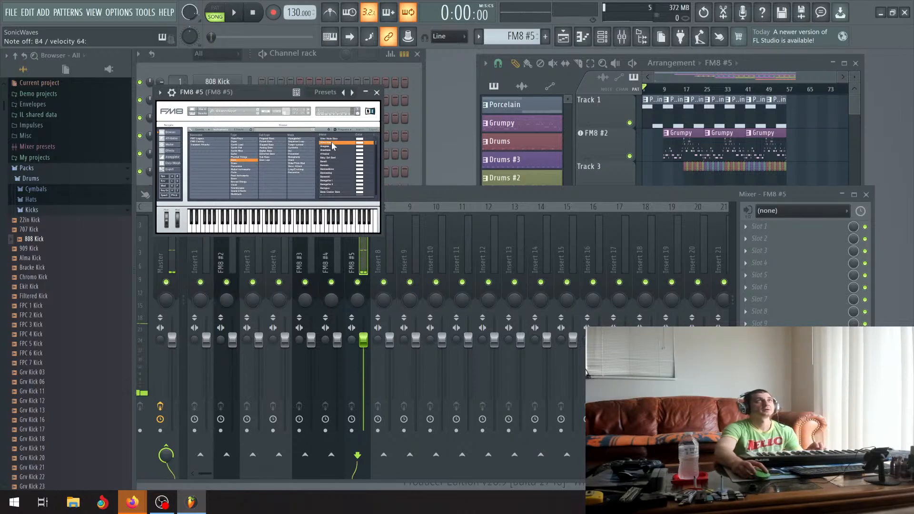
pyautogui.click(331, 147)
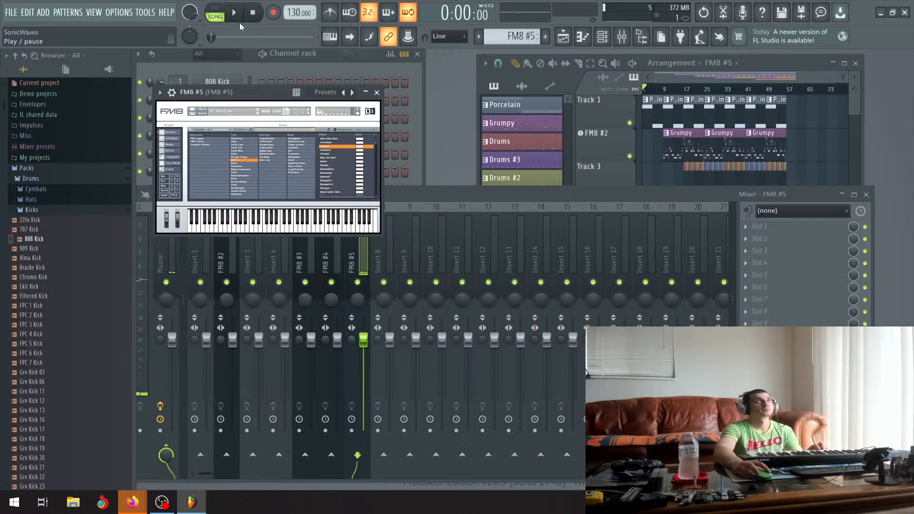
pyautogui.click(332, 150)
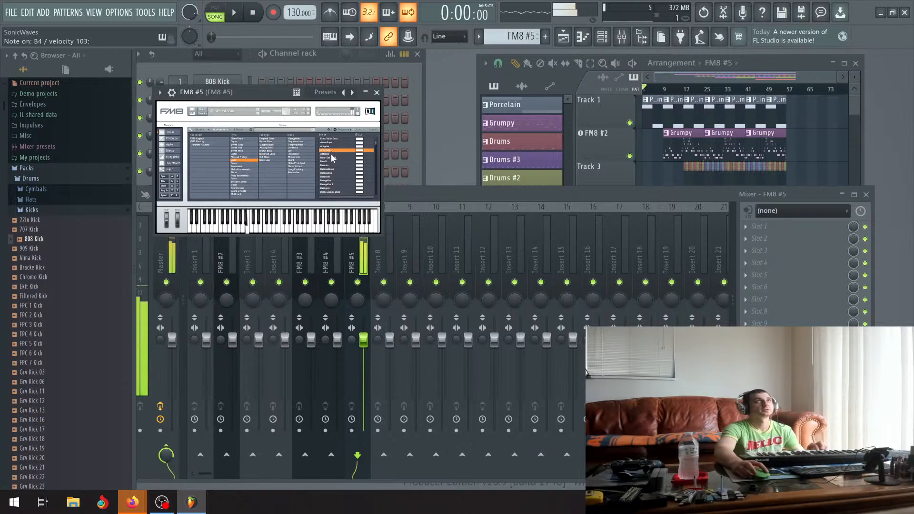
pyautogui.click(333, 157)
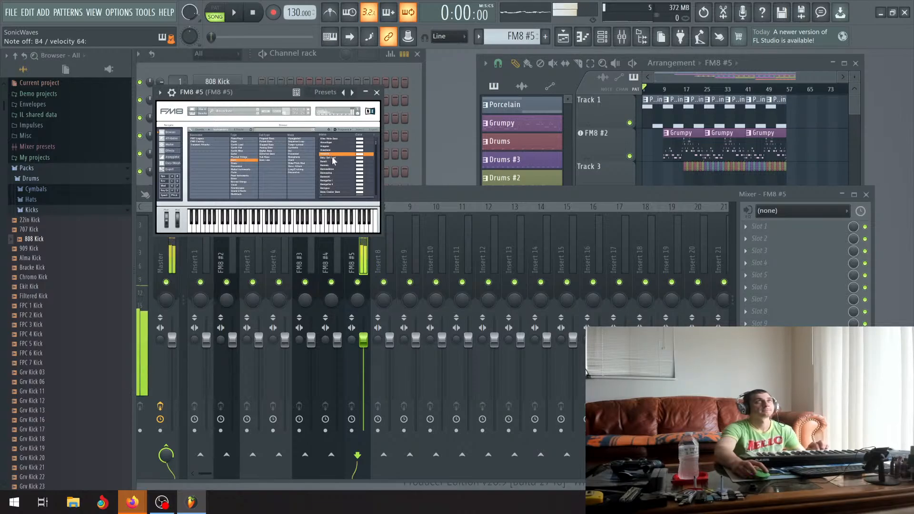
pyautogui.click(326, 162)
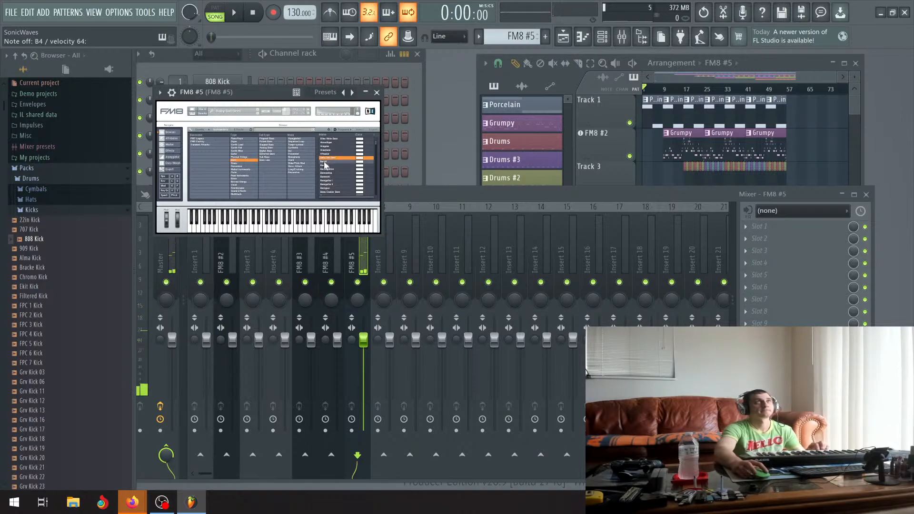
pyautogui.click(329, 167)
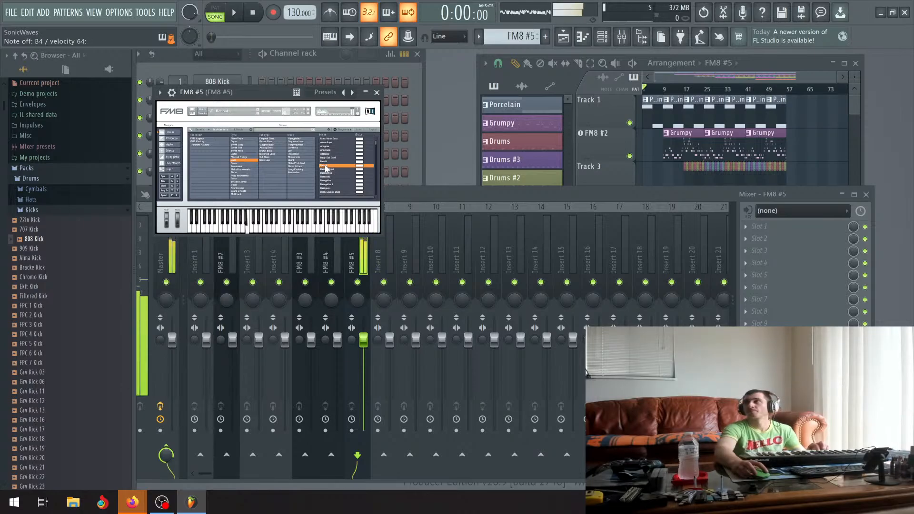
pyautogui.click(328, 169)
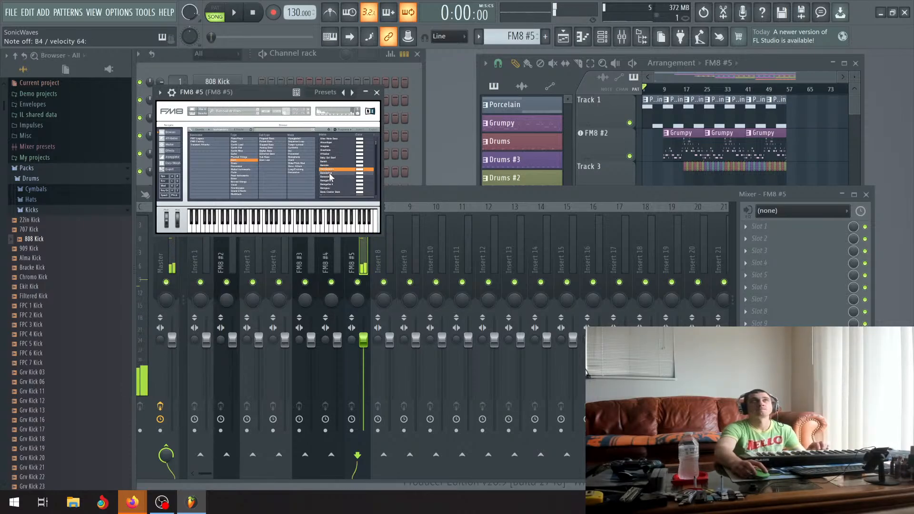
pyautogui.click(330, 173)
pyautogui.click(329, 177)
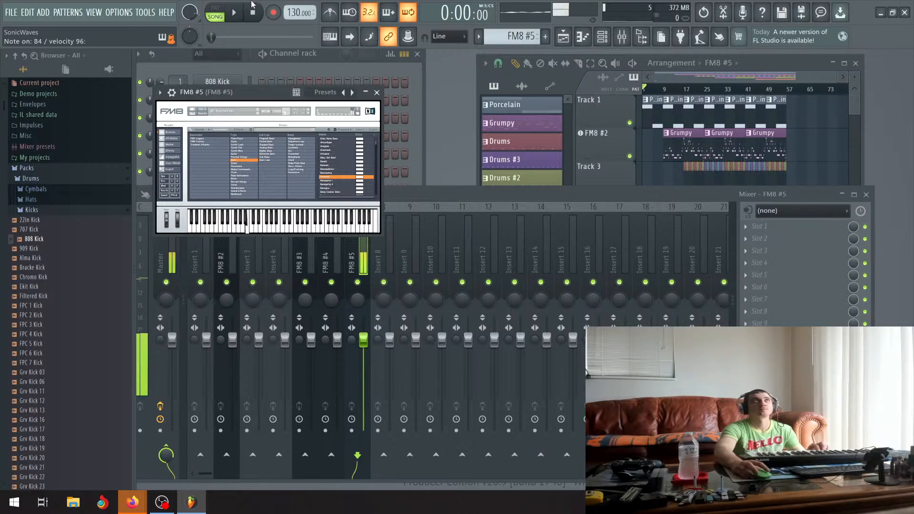
# Test the selected FM8 preset against song playback, and load the next preset in the list.
pyautogui.click(236, 15)
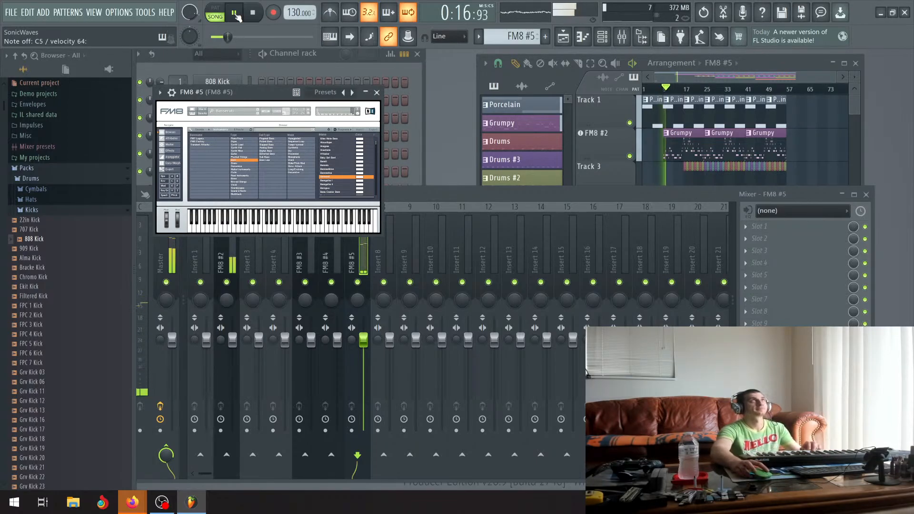
pyautogui.click(235, 16)
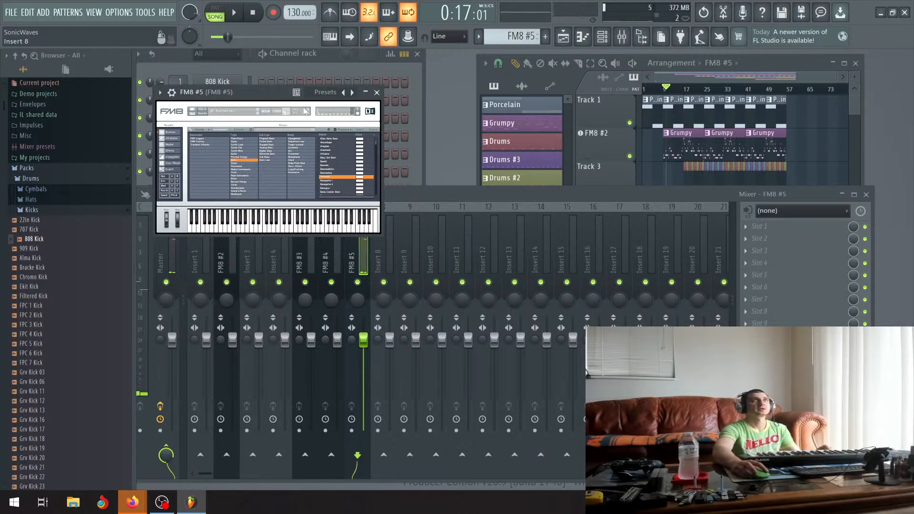
pyautogui.click(257, 113)
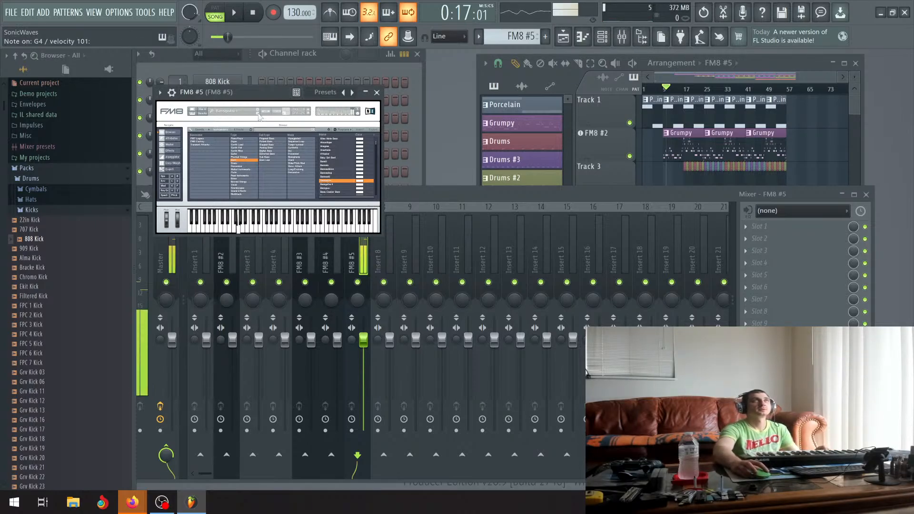
# Audition the next three presets in FM8 #5's filtered list.
pyautogui.click(258, 114)
pyautogui.click(258, 114)
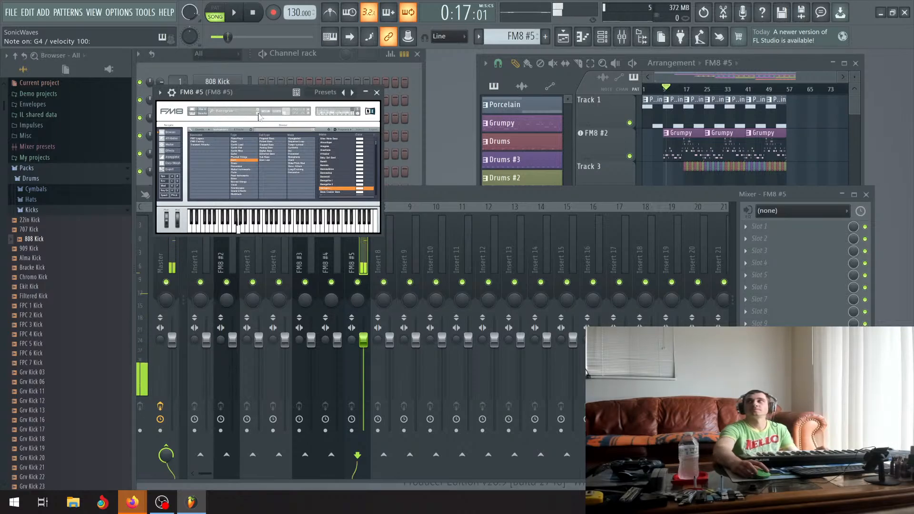
pyautogui.click(258, 115)
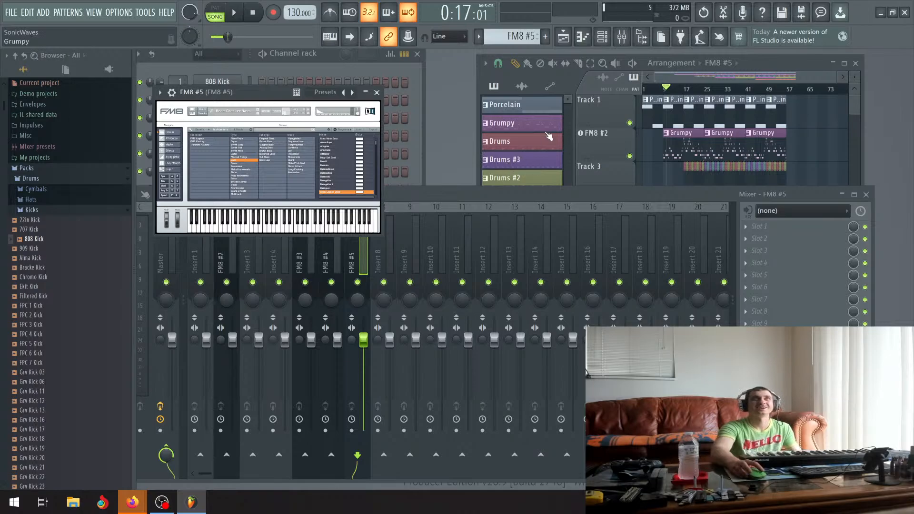
# Bring the Arrangement forward and play the song twice from the start to test the selected FM8 #5 preset against it.
pyautogui.click(787, 64)
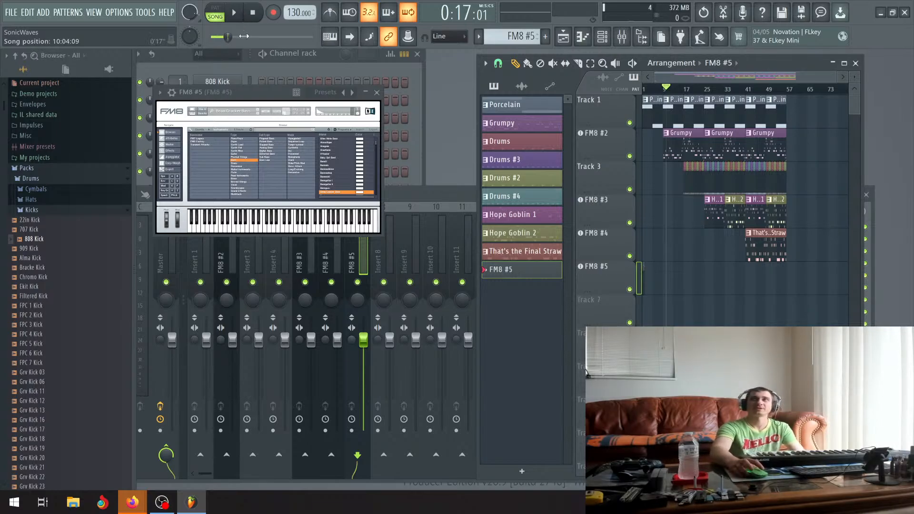
pyautogui.click(256, 13)
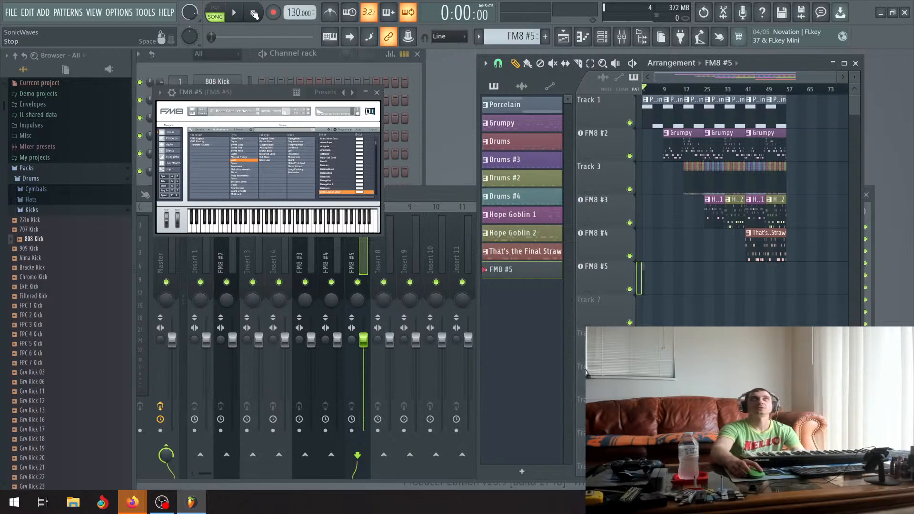
pyautogui.click(238, 13)
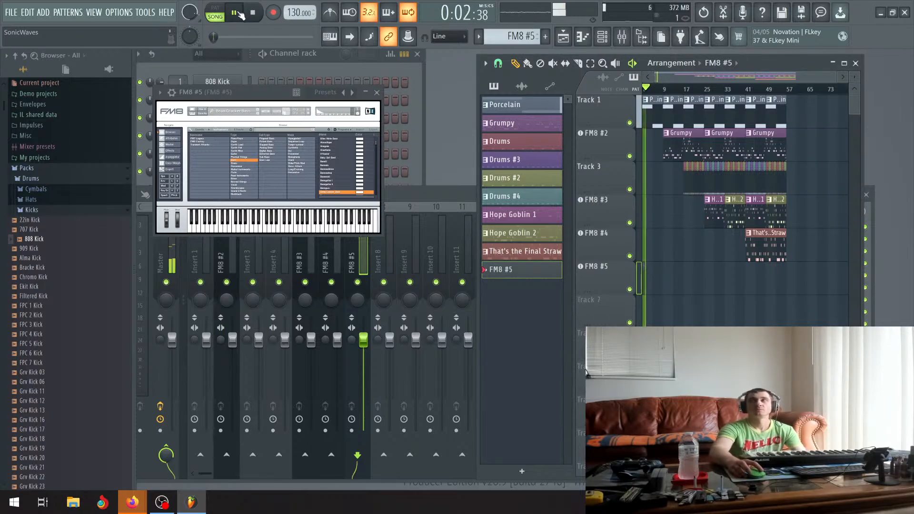
pyautogui.click(260, 17)
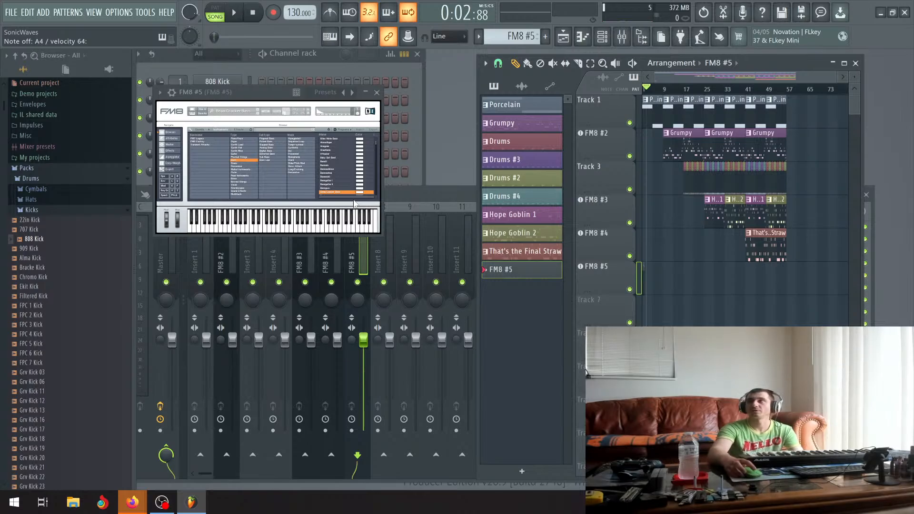
pyautogui.click(254, 14)
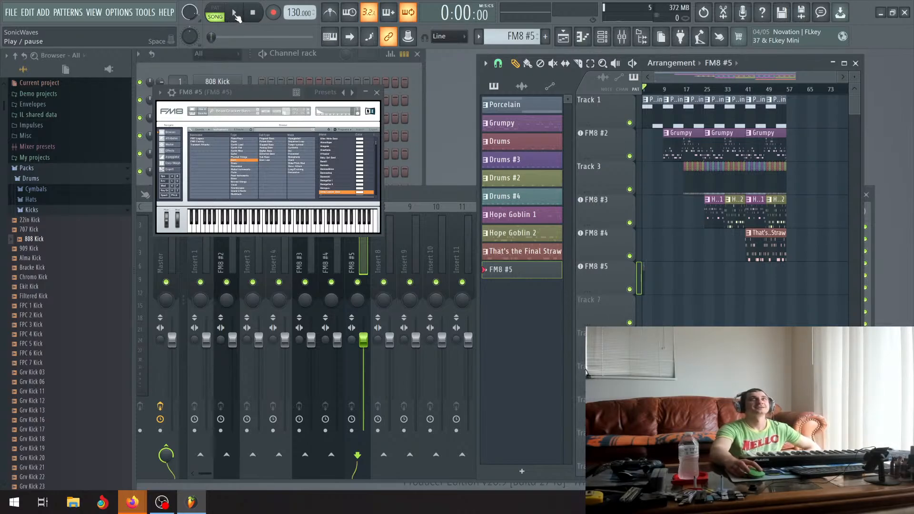
pyautogui.click(236, 15)
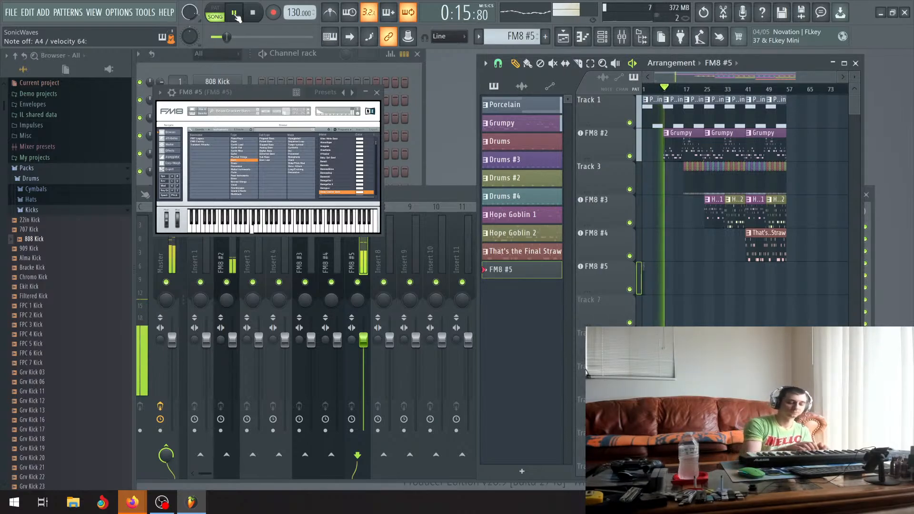
pyautogui.click(234, 15)
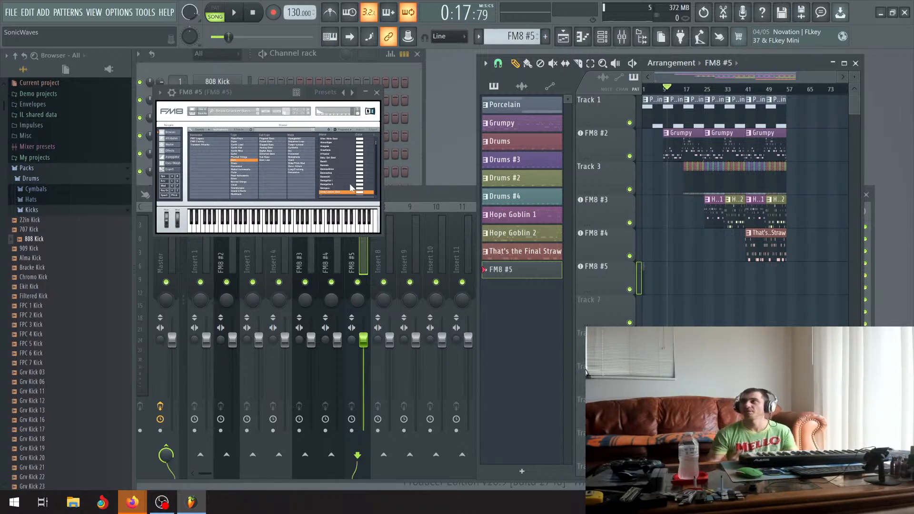
# Audition two presets further down FM8 #5's list, and test the second one against song playback from the start.
pyautogui.click(253, 15)
pyautogui.scroll(-4, 348, 155)
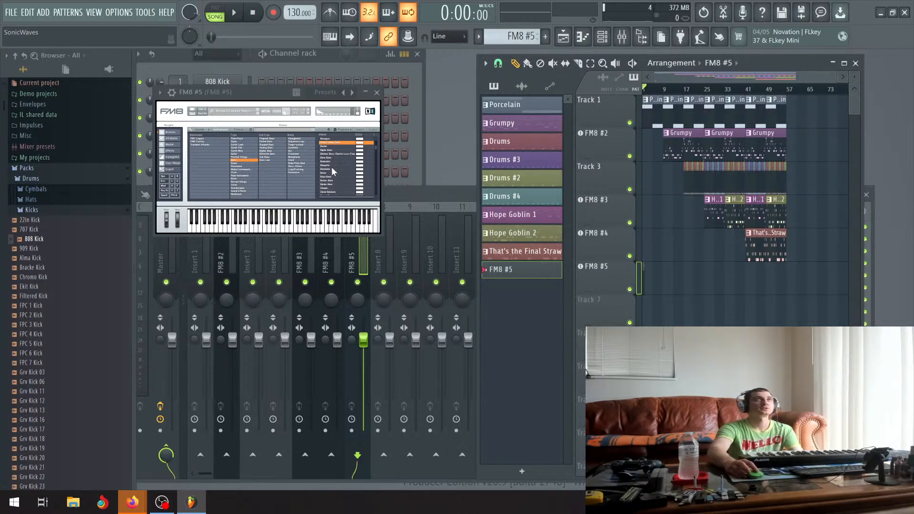
pyautogui.click(331, 166)
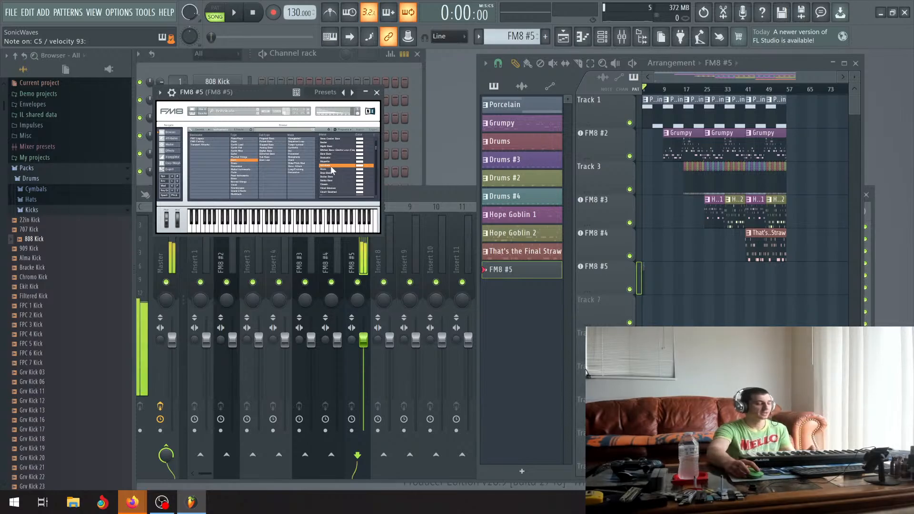
pyautogui.click(335, 173)
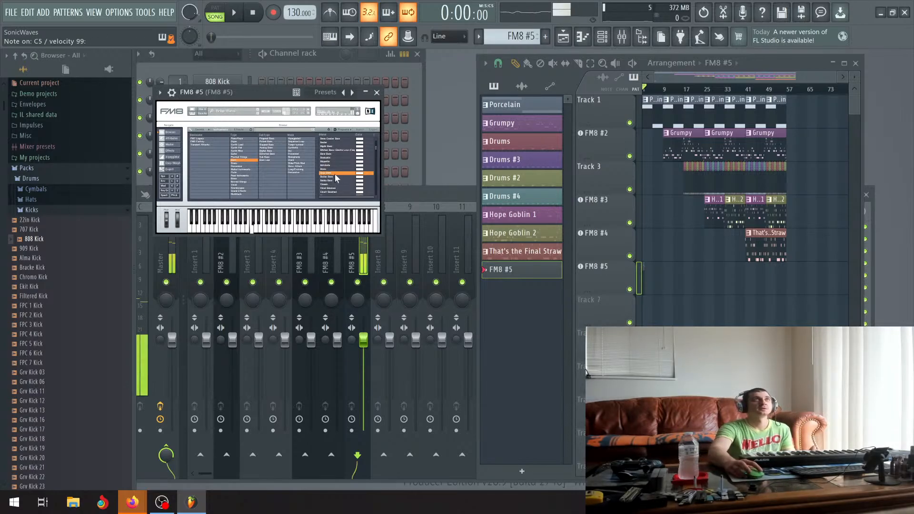
pyautogui.click(236, 16)
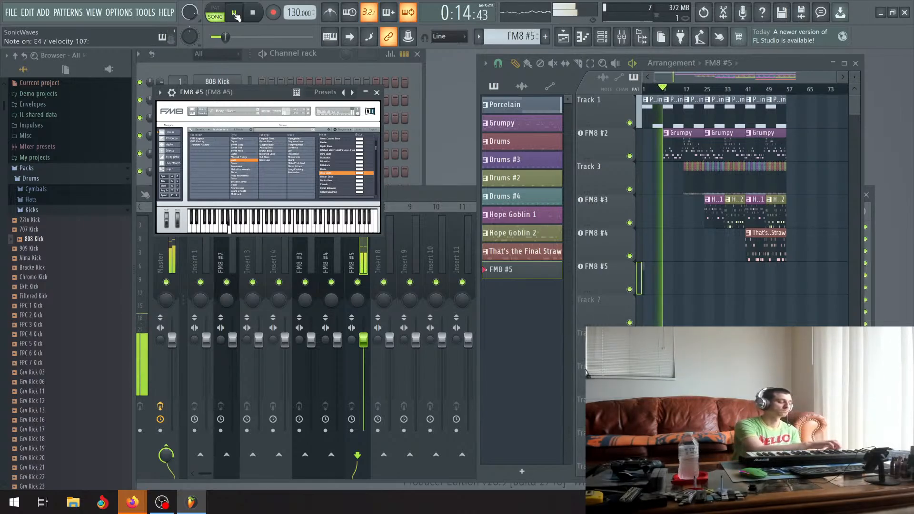
pyautogui.click(234, 14)
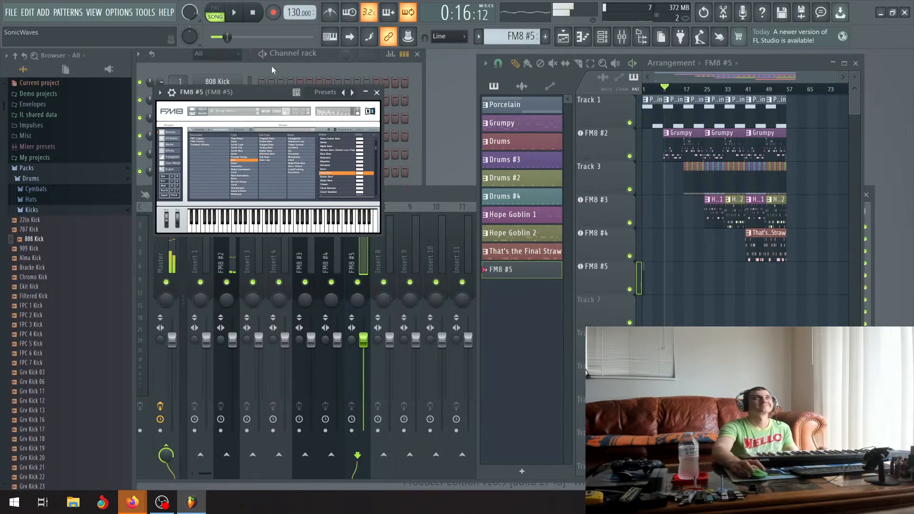
# Load the next FM8 #5 preset, and move the plugin window aside with the Channel rack brought forward.
pyautogui.click(258, 113)
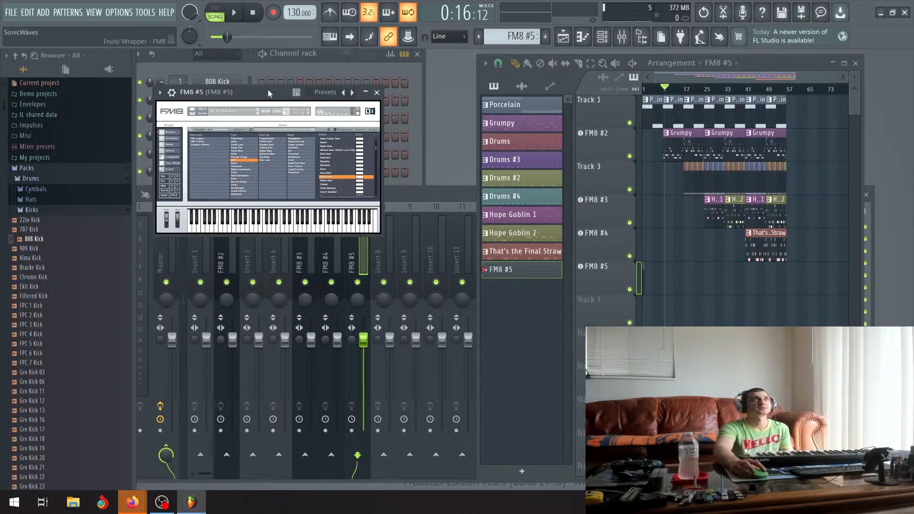
pyautogui.moveTo(268, 88); pyautogui.dragTo(379, 85)
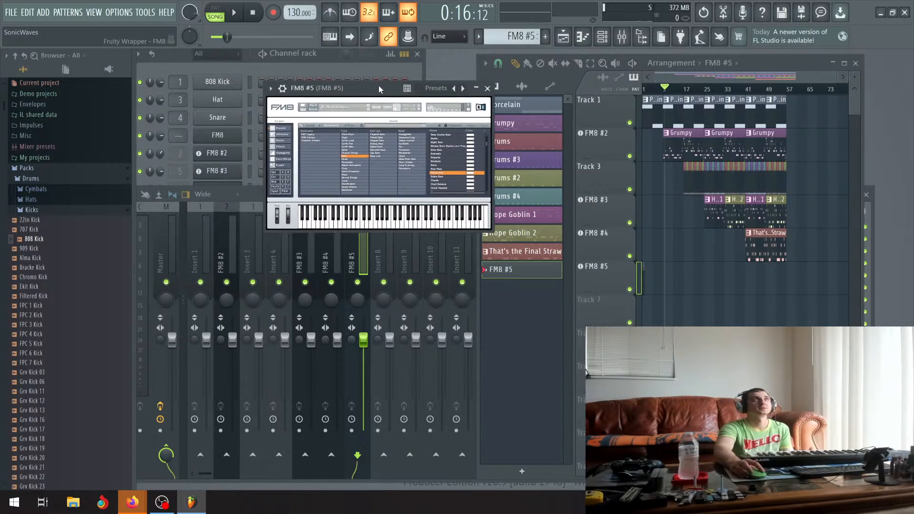
pyautogui.click(327, 66)
pyautogui.click(448, 106)
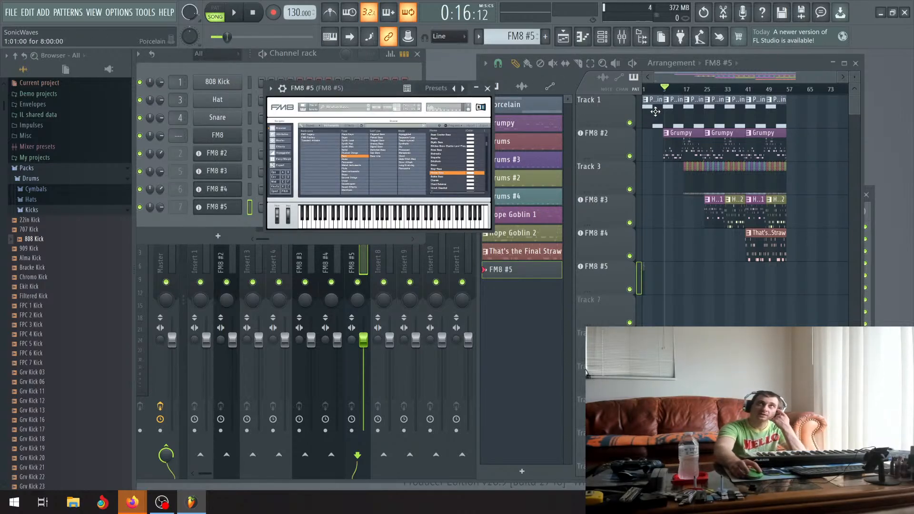
# Play the first few seconds of the song from the start as a reference for the new sound.
pyautogui.click(246, 20)
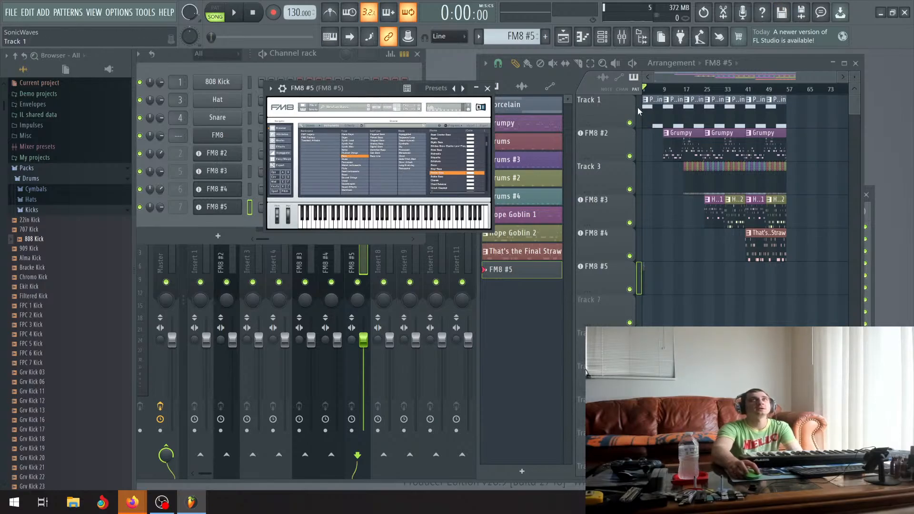
pyautogui.click(239, 14)
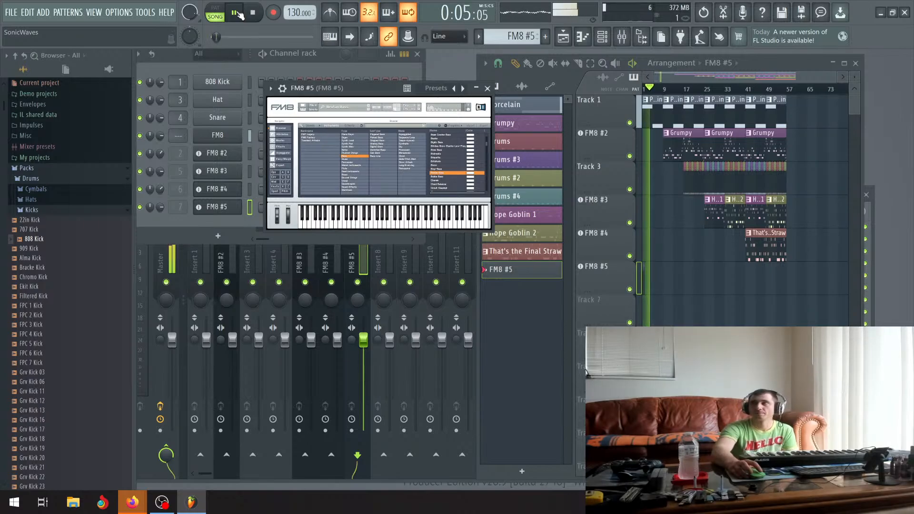
pyautogui.click(239, 13)
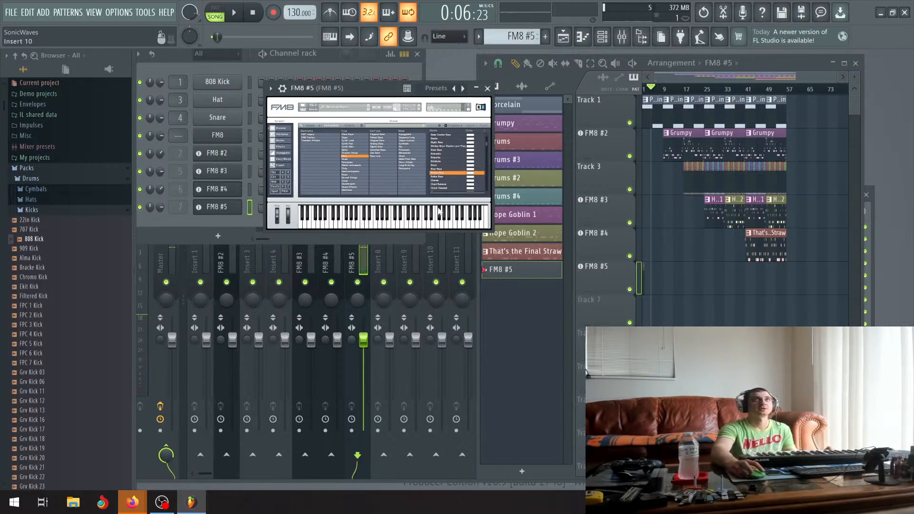
# Audition the next five FM8 #5 presets one after another without song playback.
pyautogui.click(369, 112)
pyautogui.click(369, 112)
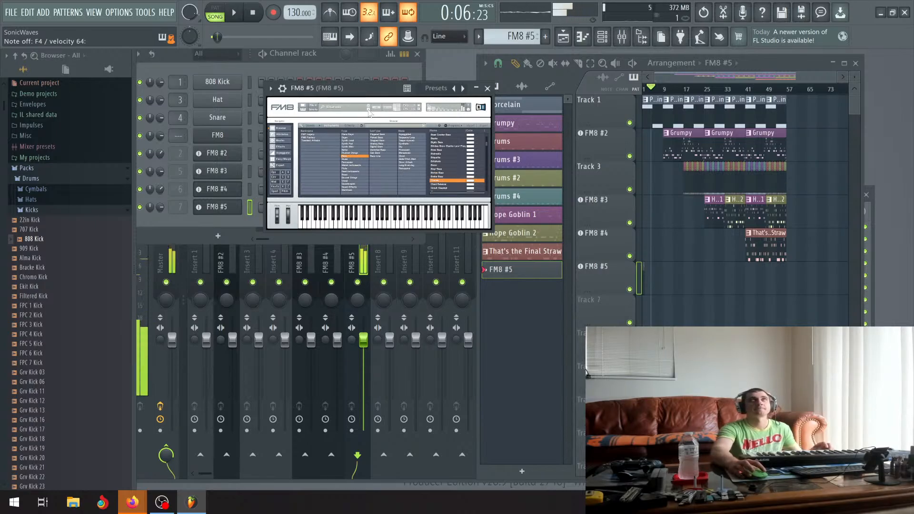
pyautogui.click(369, 112)
pyautogui.click(369, 111)
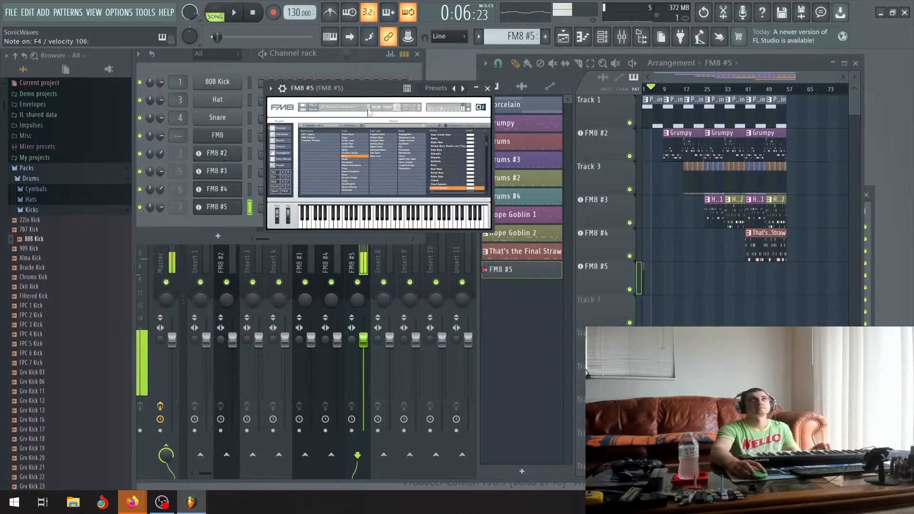
pyautogui.click(369, 111)
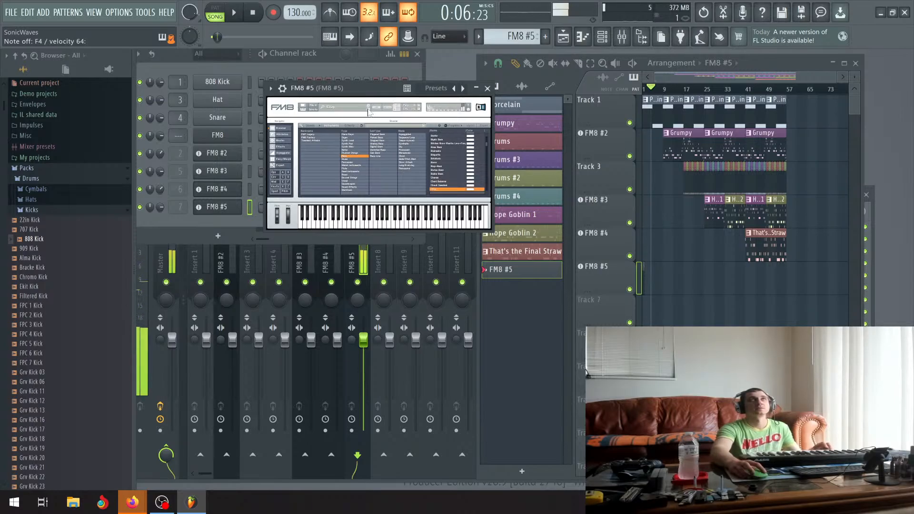
# Select the Porcelain pattern, switch playback to pattern mode, and test the next FM8 #5 preset against its loop.
pyautogui.click(528, 105)
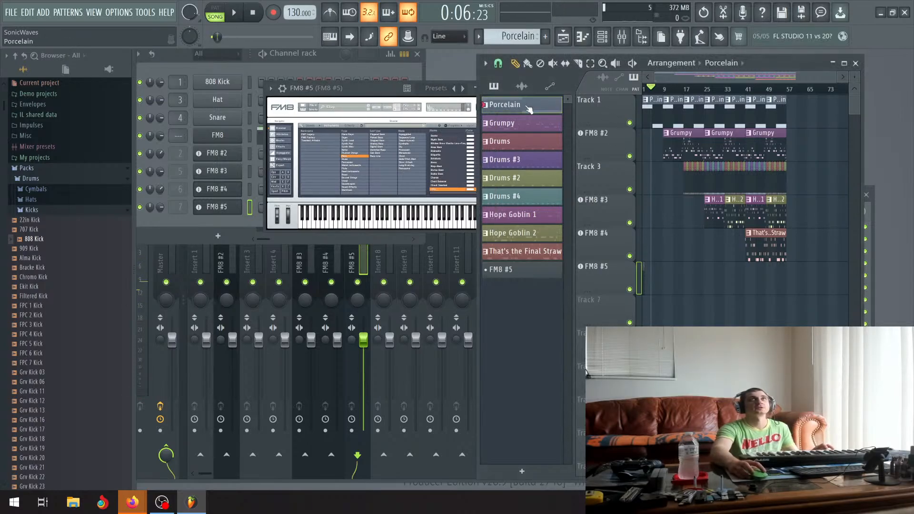
pyautogui.click(215, 12)
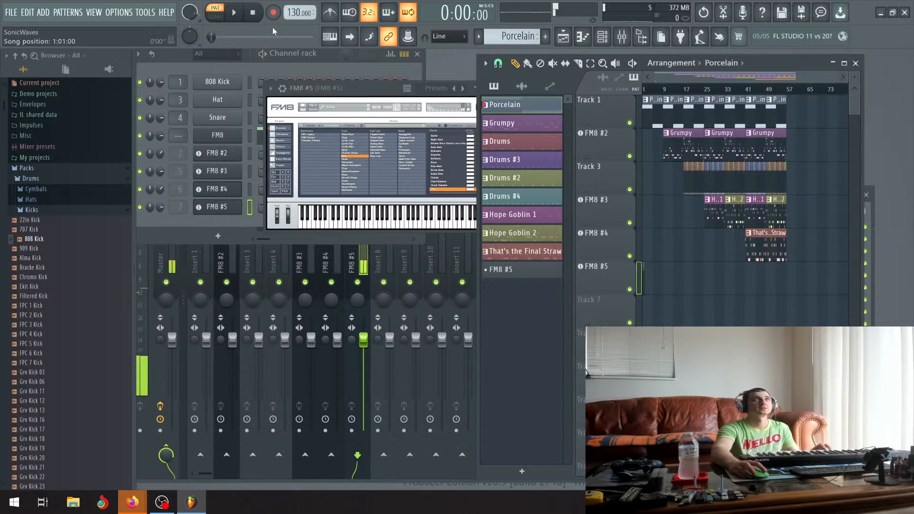
pyautogui.click(235, 12)
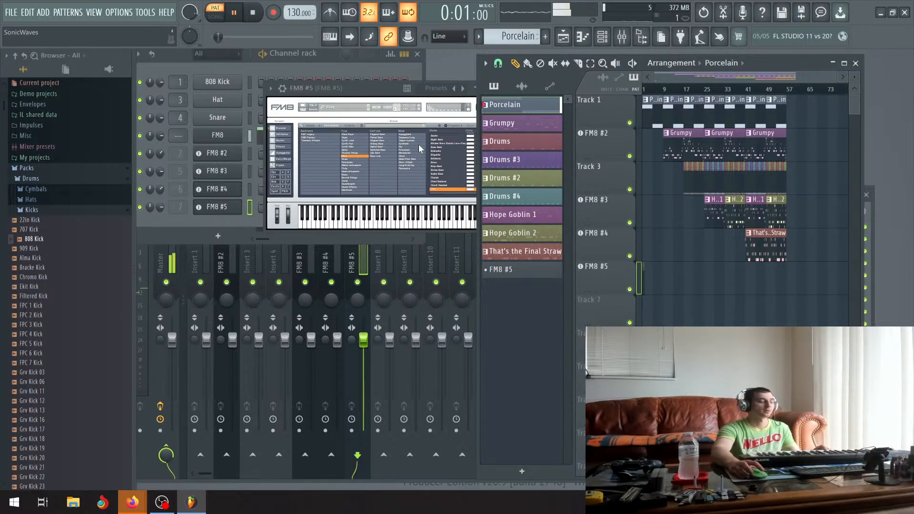
pyautogui.click(368, 112)
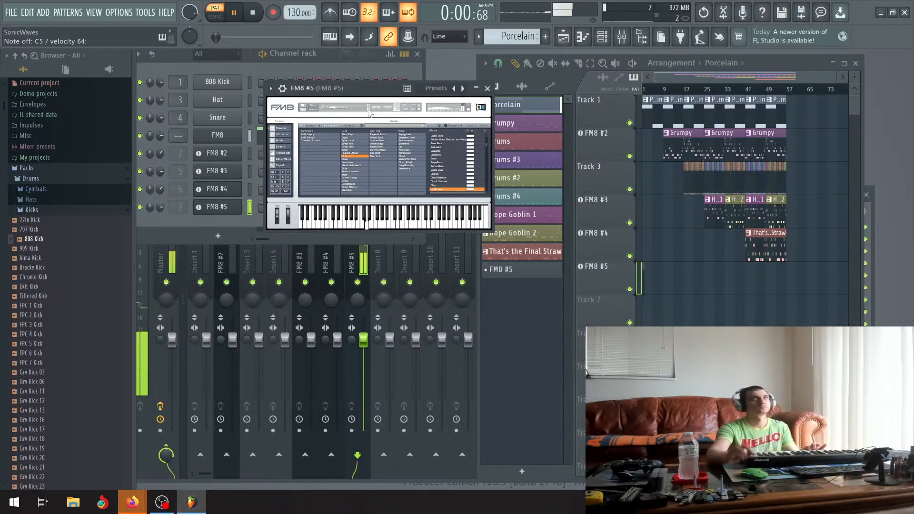
pyautogui.press('space')
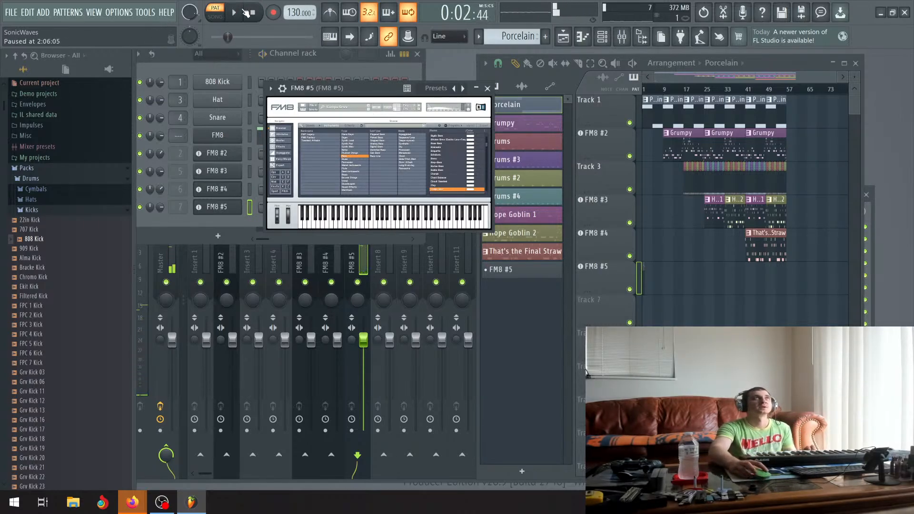
# Load the following FM8 #5 preset and briefly compare it with the Porcelain pattern's playback.
pyautogui.scroll(-2, 447, 175)
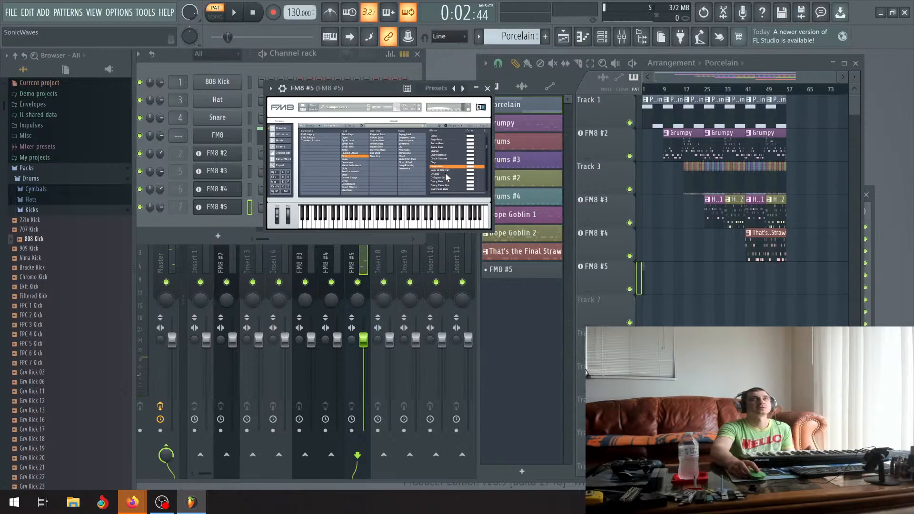
pyautogui.click(371, 111)
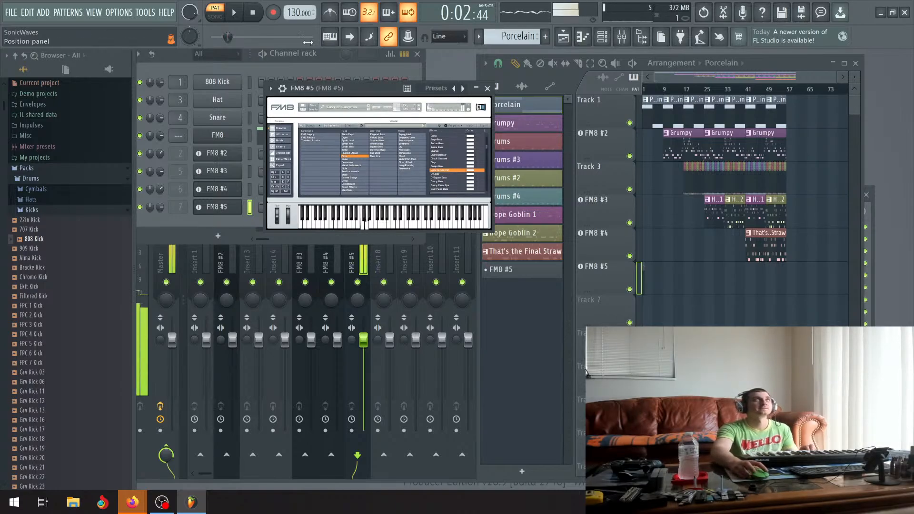
pyautogui.click(234, 14)
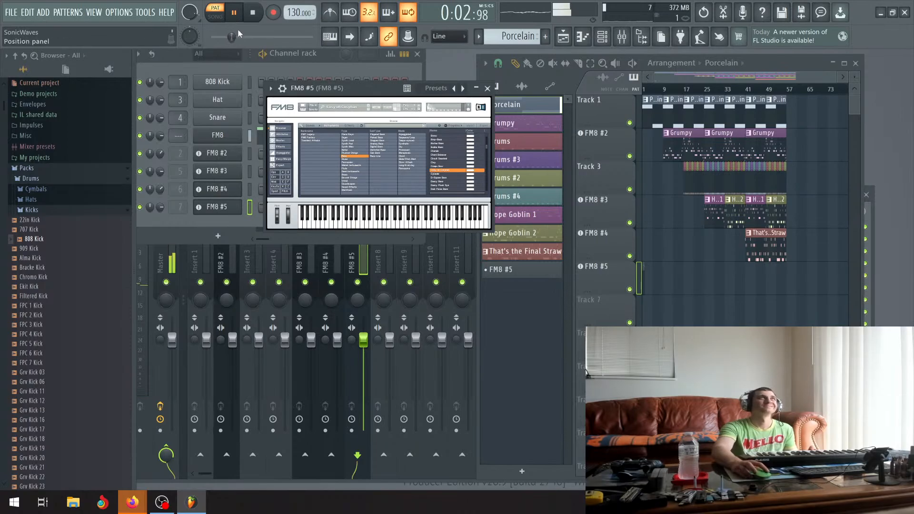
pyautogui.click(234, 12)
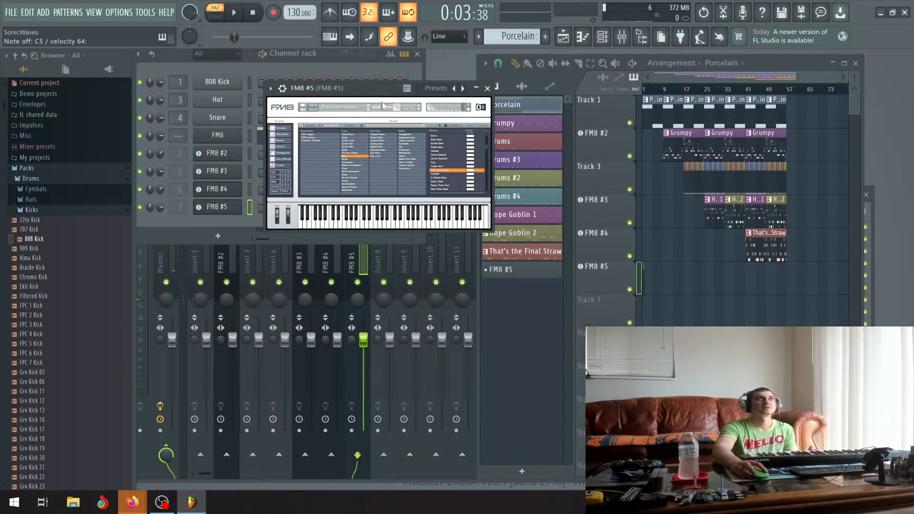
# Advance through five more FM8 #5 presets, trying each on the keyboard while the pattern is stopped.
pyautogui.click(369, 110)
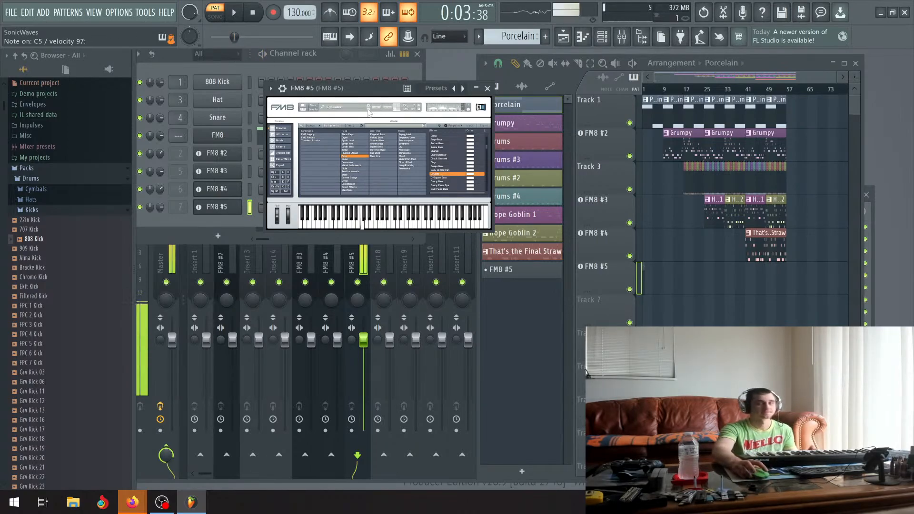
pyautogui.click(369, 110)
pyautogui.click(369, 110)
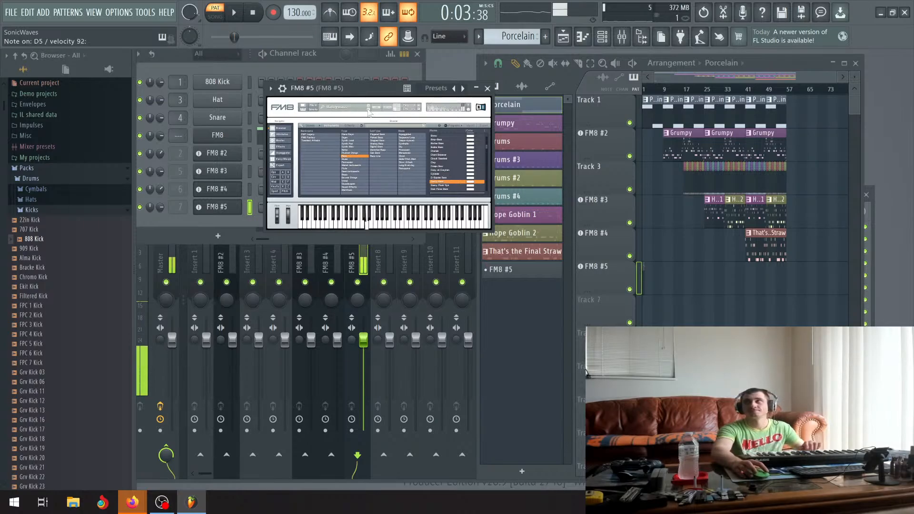
pyautogui.click(369, 110)
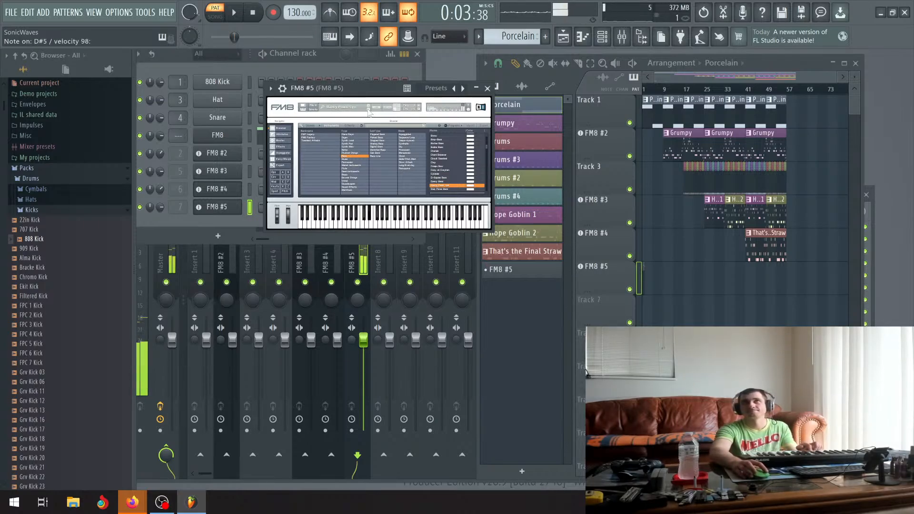
pyautogui.click(369, 110)
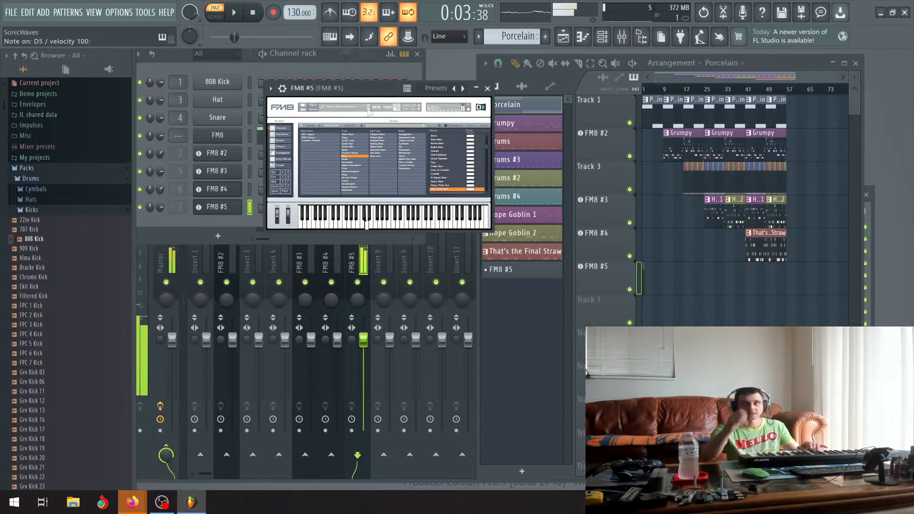
# Restart the Porcelain loop and play the loaded FM8 #5 preset along with it to judge the fit.
pyautogui.click(252, 18)
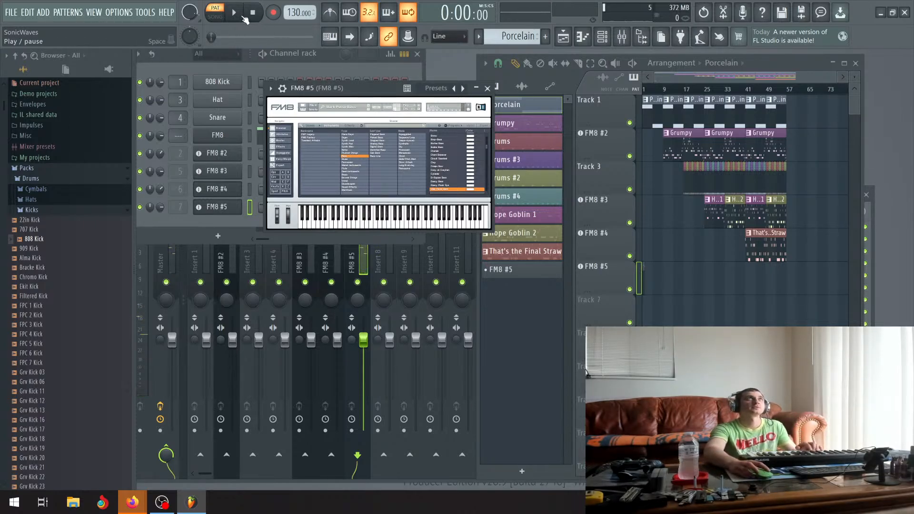
pyautogui.click(237, 13)
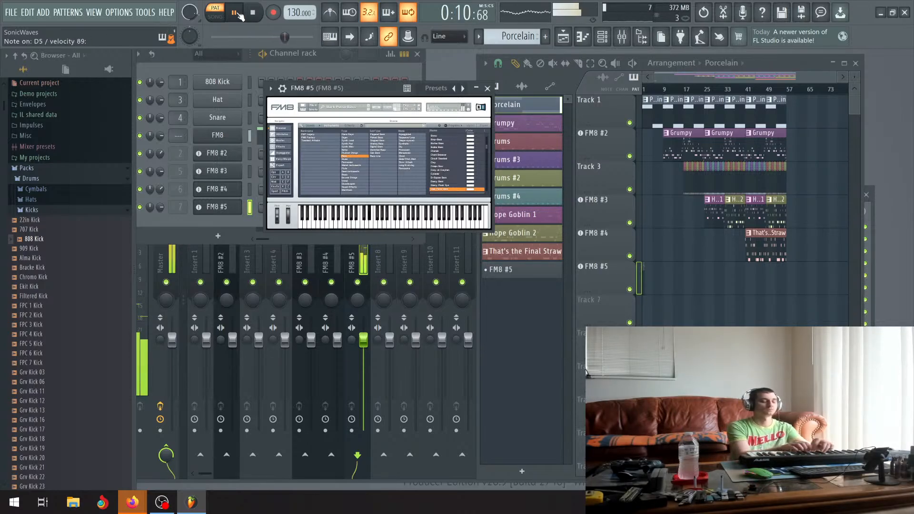
pyautogui.click(239, 14)
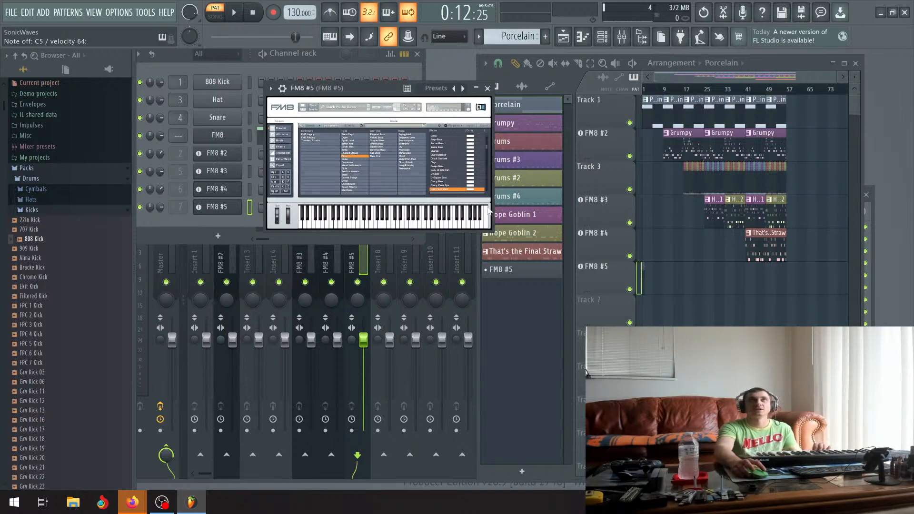
pyautogui.scroll(-1, 450, 164)
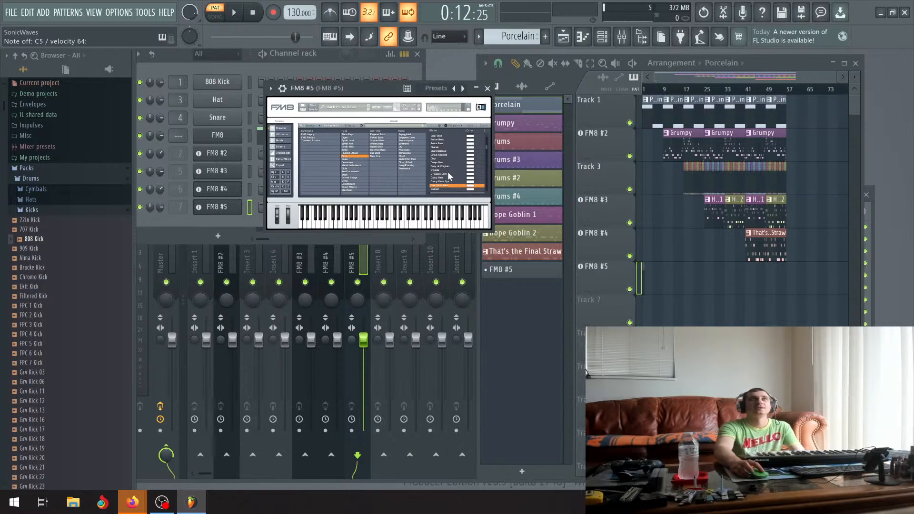
pyautogui.click(234, 13)
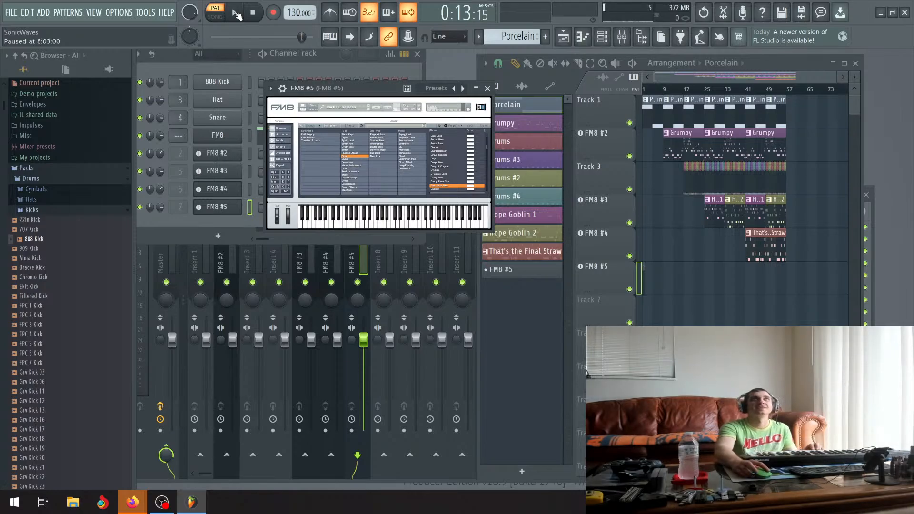
pyautogui.click(236, 14)
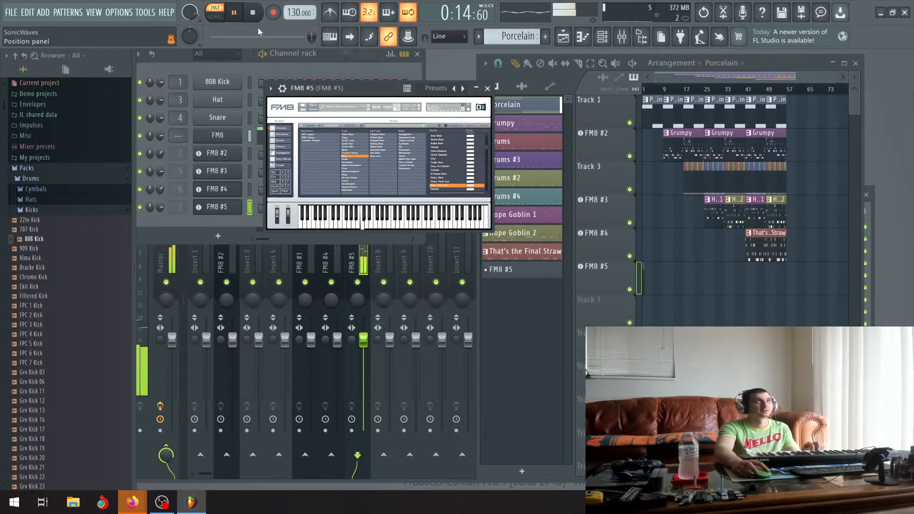
# Load the next FM8 #5 preset, try it against the Porcelain loop, then stop playback and close the plugin window.
pyautogui.click(368, 109)
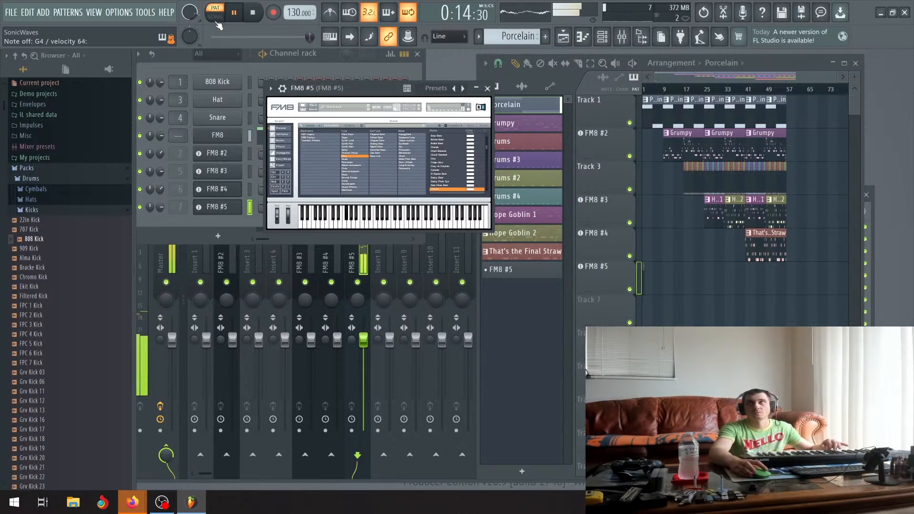
pyautogui.click(234, 13)
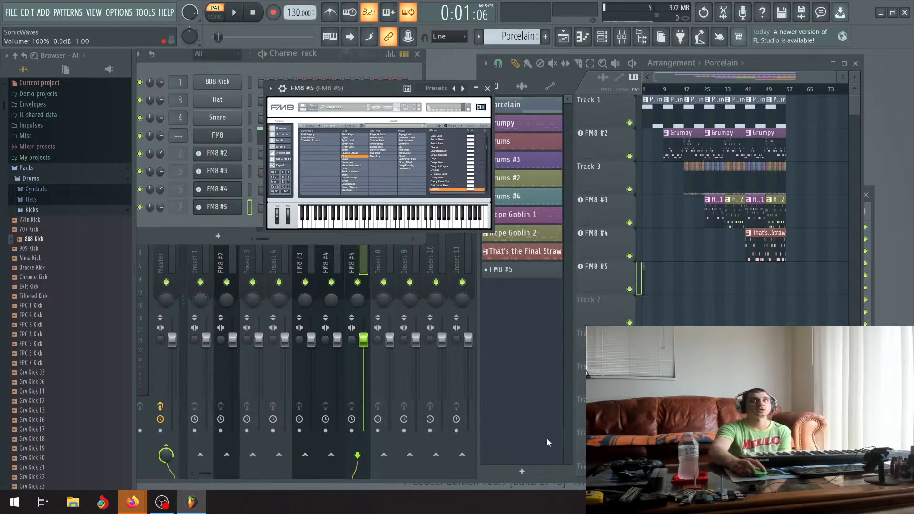
pyautogui.hotkey('alt', 'Tab')
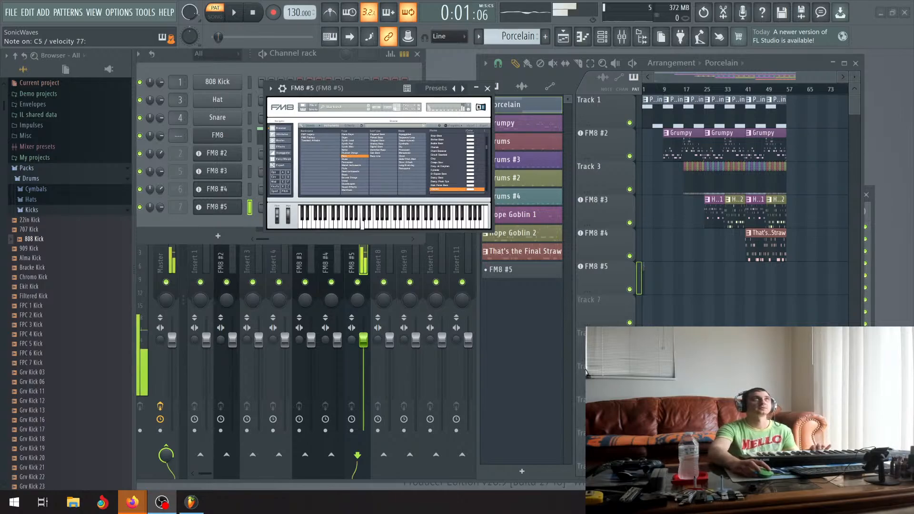
pyautogui.click(233, 14)
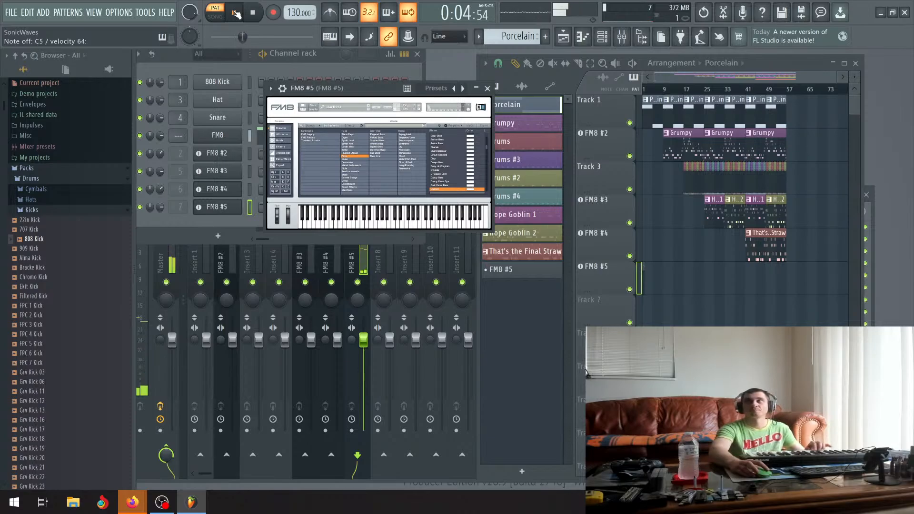
pyautogui.click(235, 13)
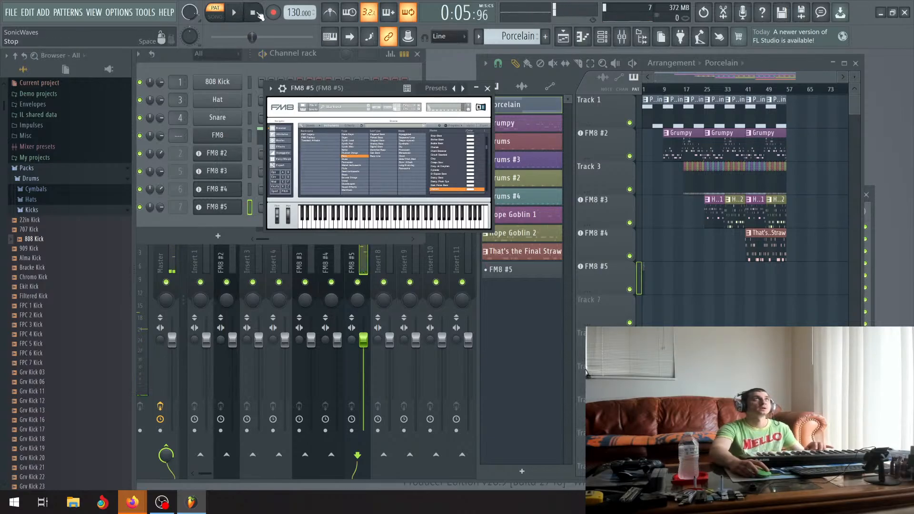
pyautogui.click(253, 12)
pyautogui.click(488, 88)
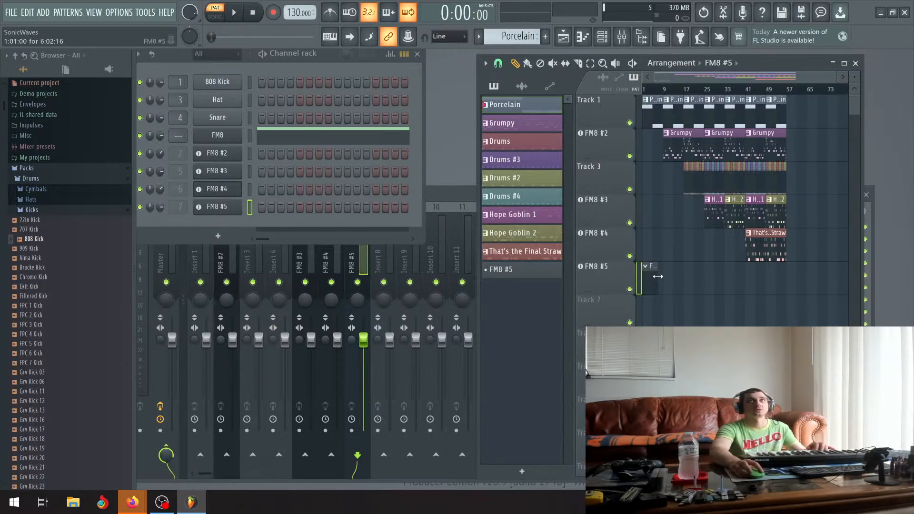
# Extend the empty FM8 #5 clip to about 23 bars and ready its pattern for song-mode recording with the metronome on.
pyautogui.moveTo(659, 271); pyautogui.dragTo(695, 275)
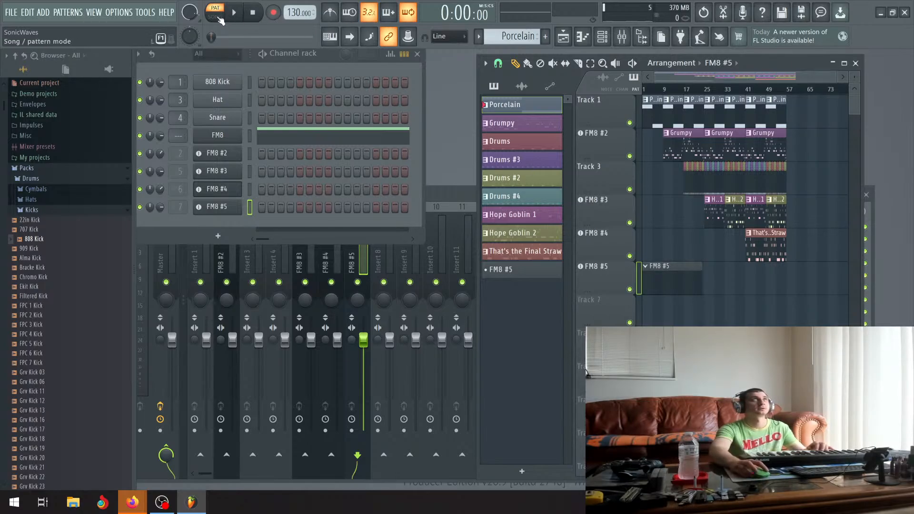
pyautogui.click(217, 16)
pyautogui.click(533, 273)
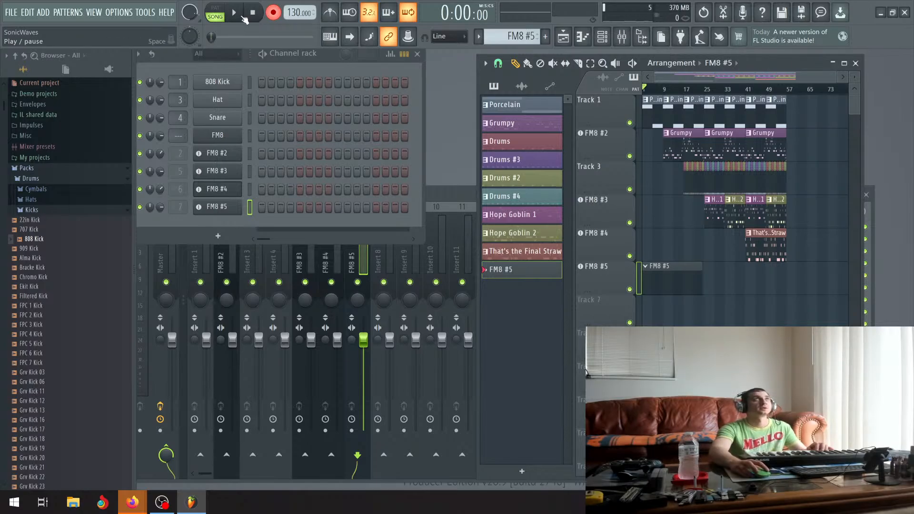
pyautogui.hotkey('ctrl', 'm')
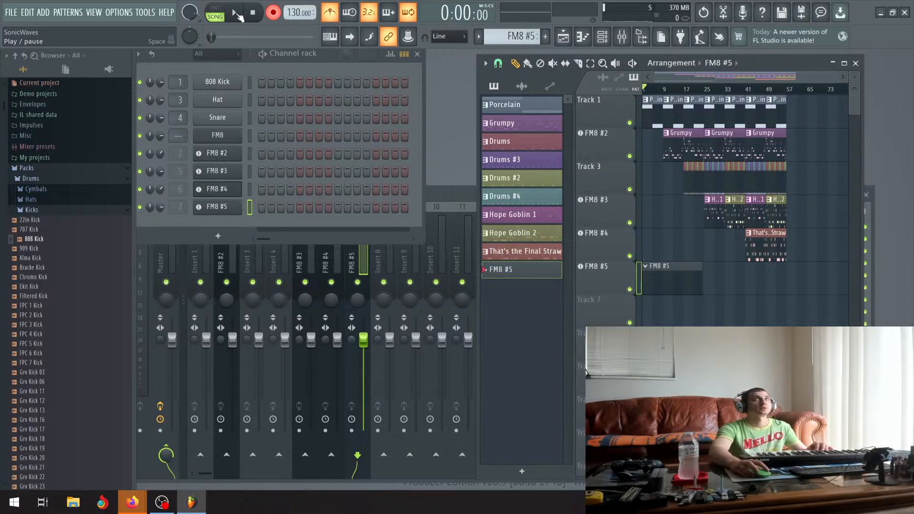
pyautogui.click(237, 14)
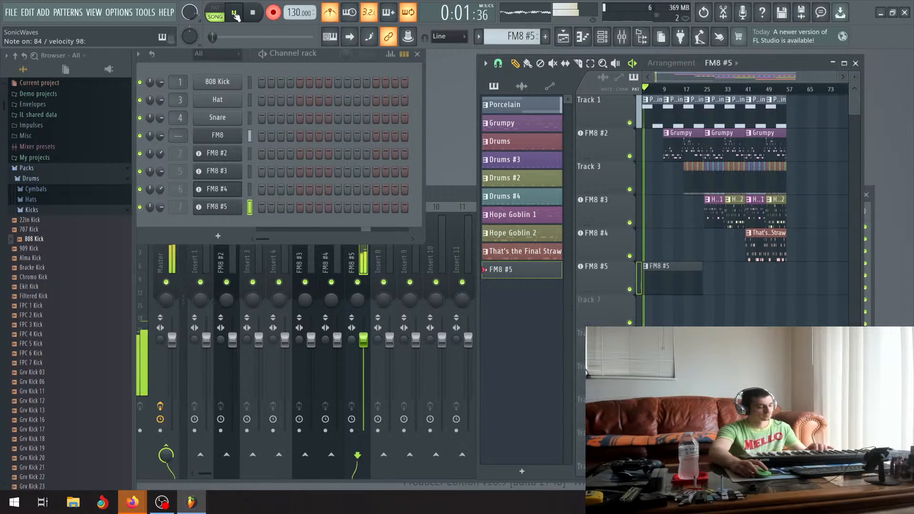
pyautogui.click(237, 14)
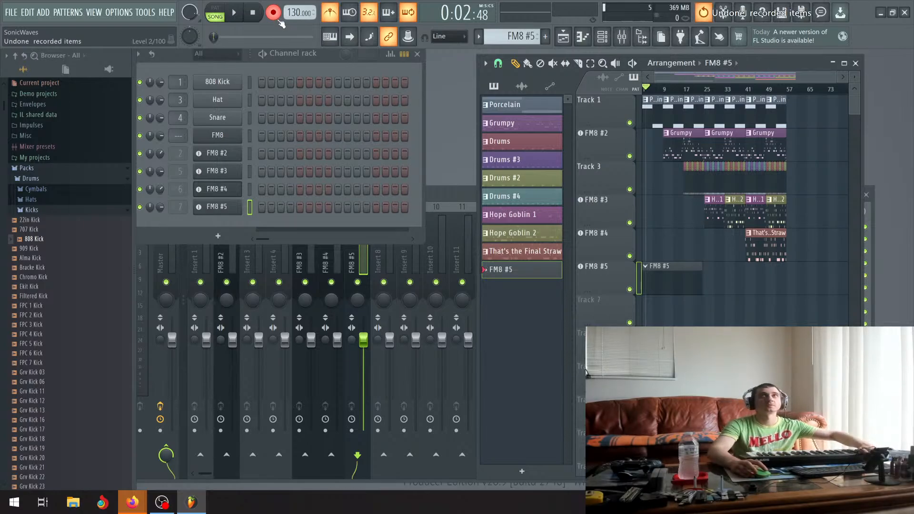
pyautogui.hotkey('ctrl', 'z')
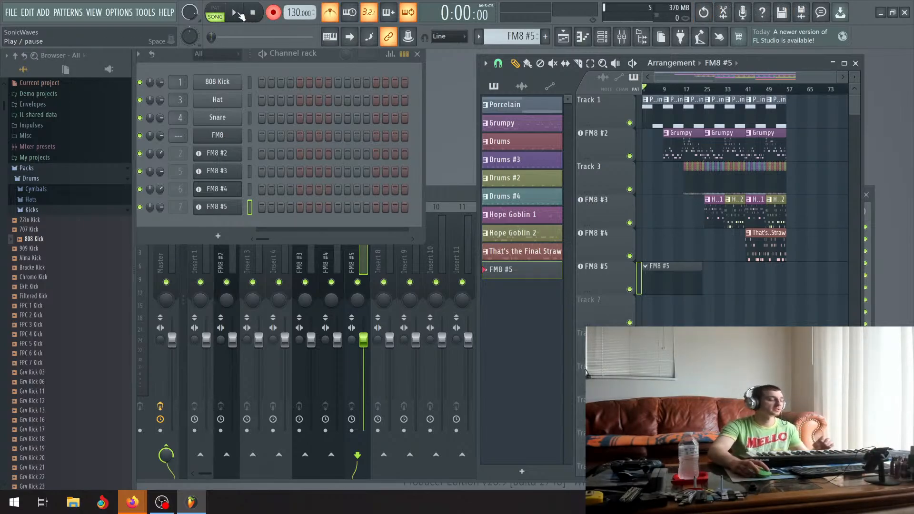
# Record a short B4–C5 and G4–F#4 melody into FM8 #5 from bar 1, and trim its clip to eight bars.
pyautogui.click(238, 15)
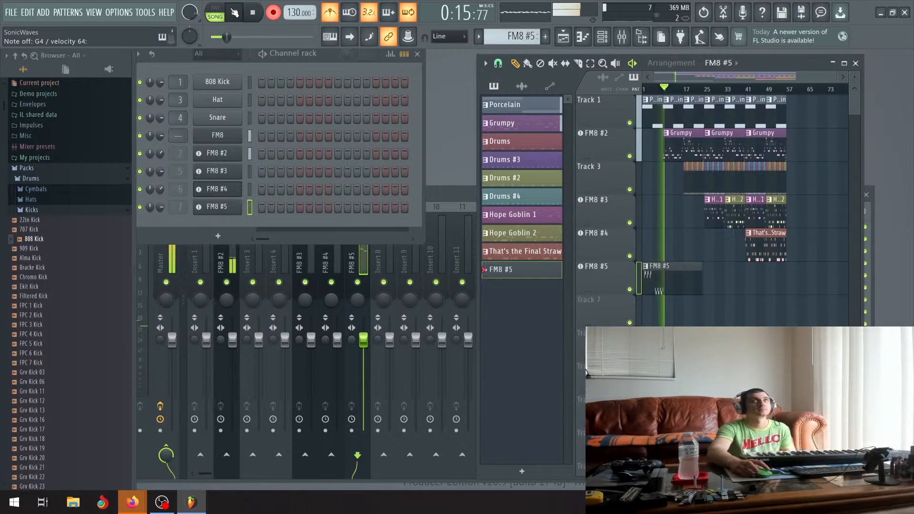
pyautogui.click(235, 15)
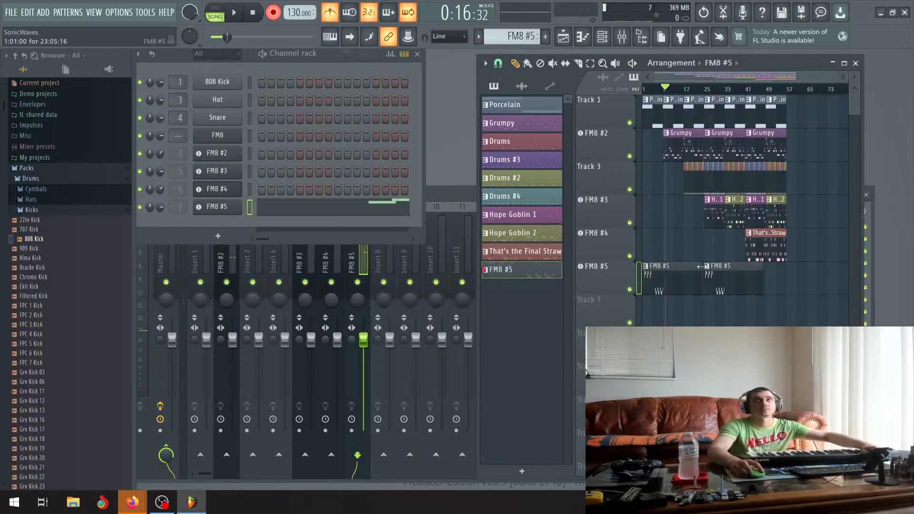
pyautogui.click(724, 273)
pyautogui.rightClick(724, 272)
pyautogui.moveTo(704, 267); pyautogui.dragTo(664, 268)
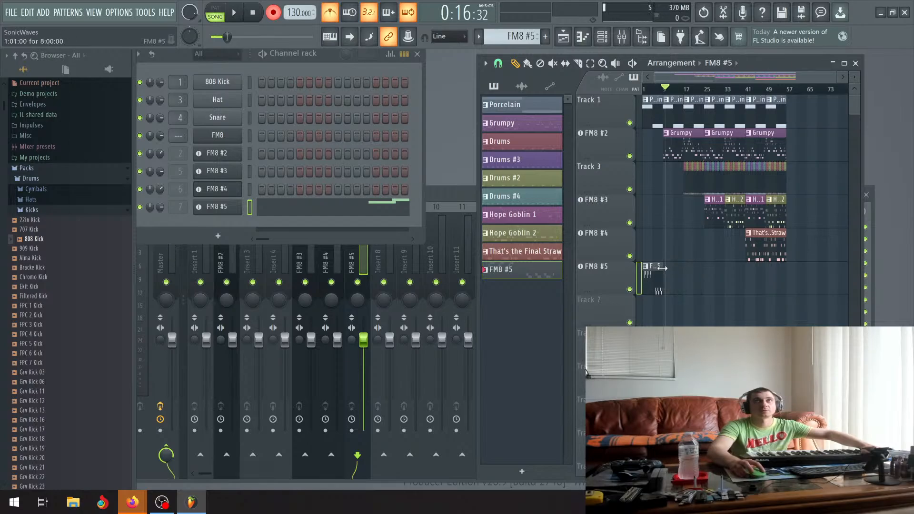
pyautogui.scroll(3, 661, 268)
pyautogui.scroll(5, 661, 268)
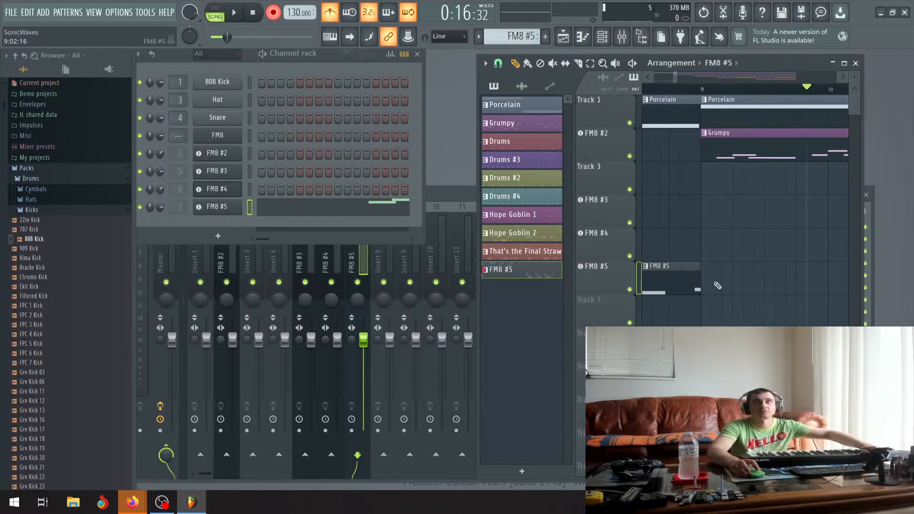
pyautogui.scroll(1, 673, 267)
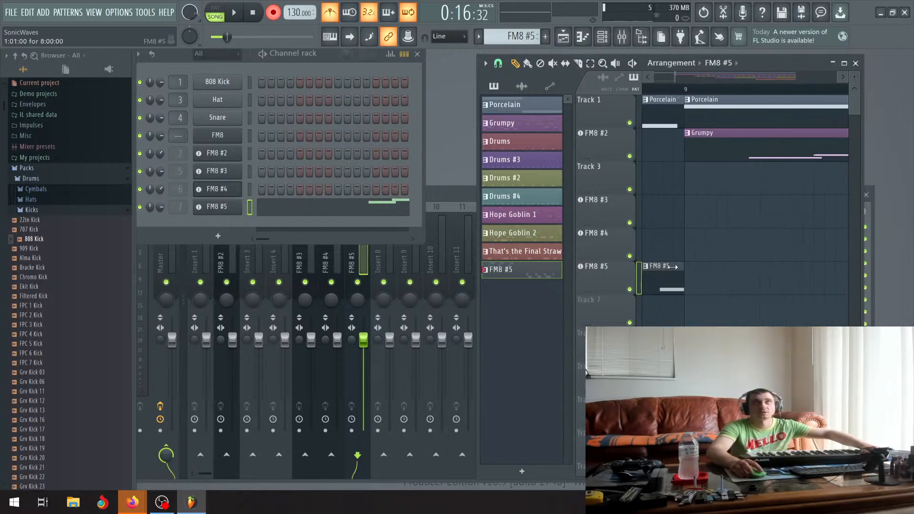
# Turn off the metronome and quantize the recorded FM8 #5 notes in the piano roll with the Default template and Leave duration.
pyautogui.doubleClick(654, 276)
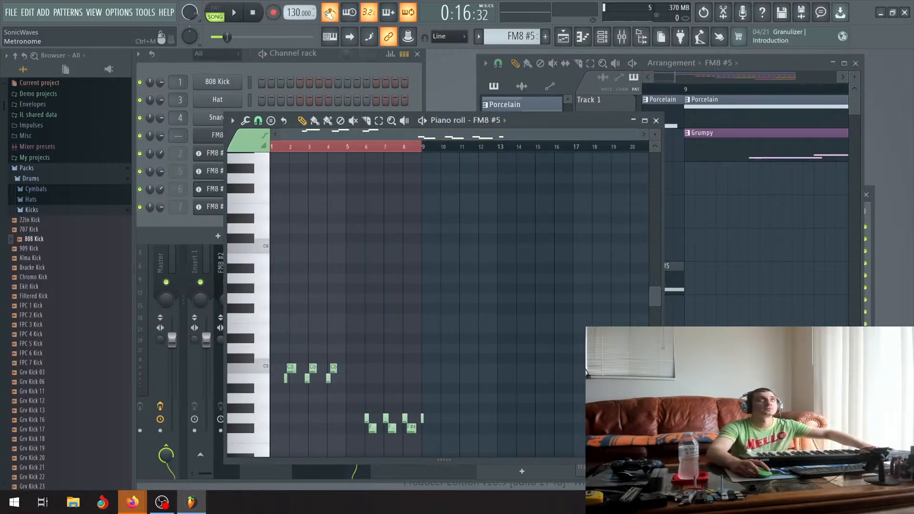
pyautogui.hotkey('ctrl', 'm')
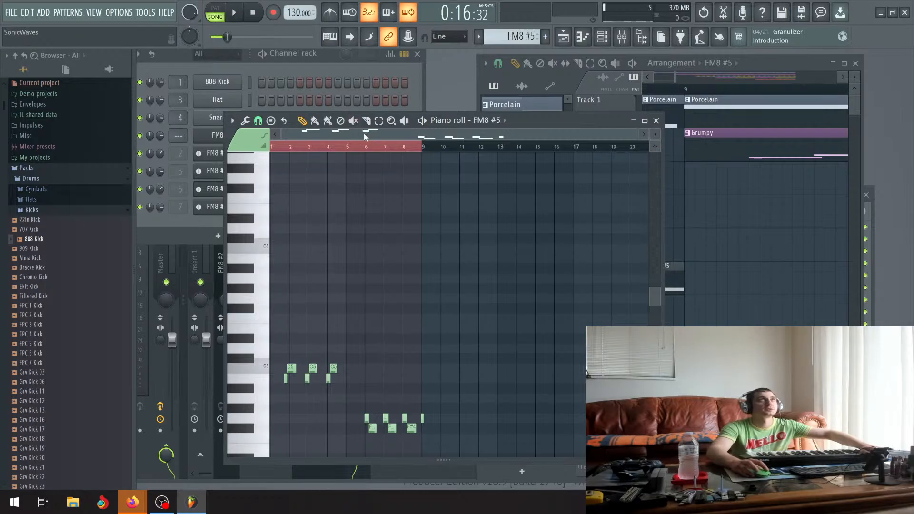
pyautogui.click(244, 120)
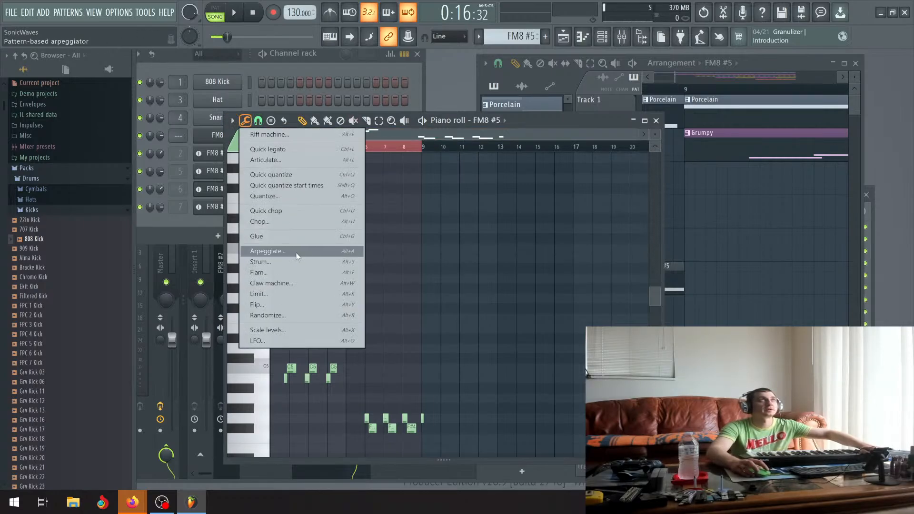
pyautogui.click(271, 197)
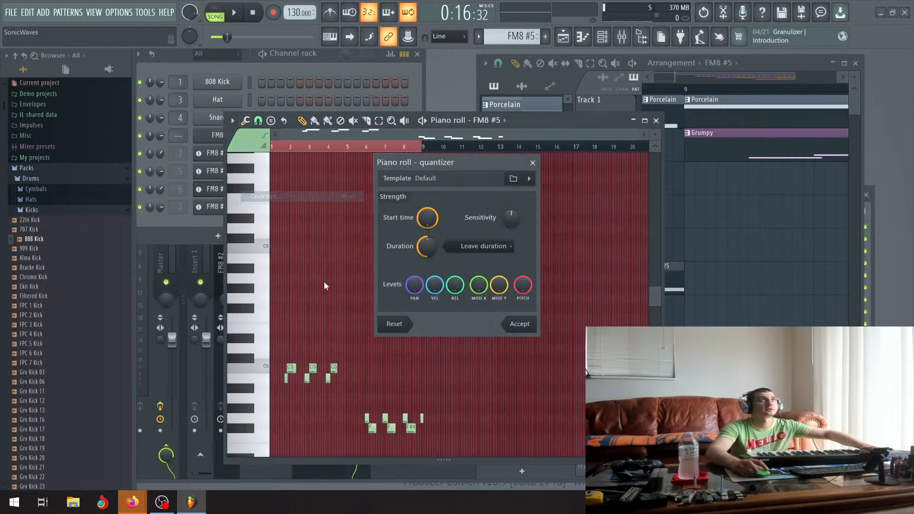
pyautogui.click(516, 326)
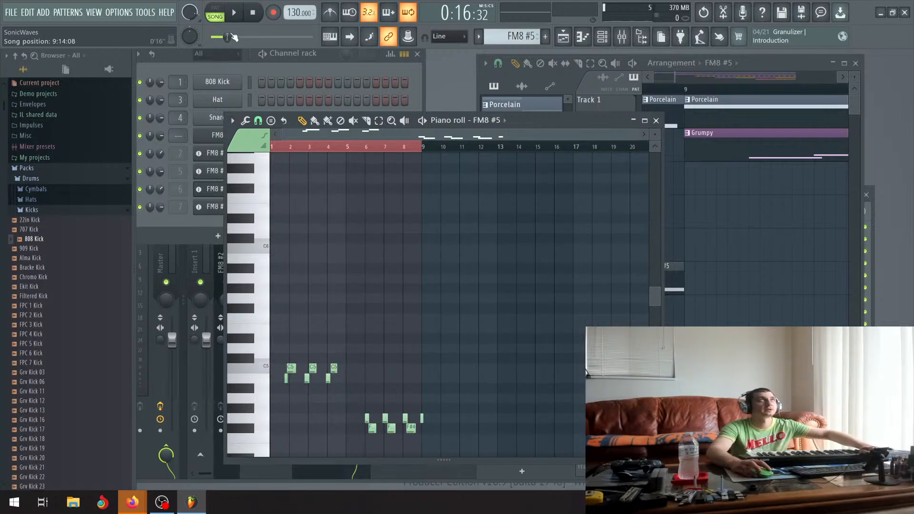
# Play the song from the start to check the timing of the quantized FM8 #5 notes.
pyautogui.click(234, 13)
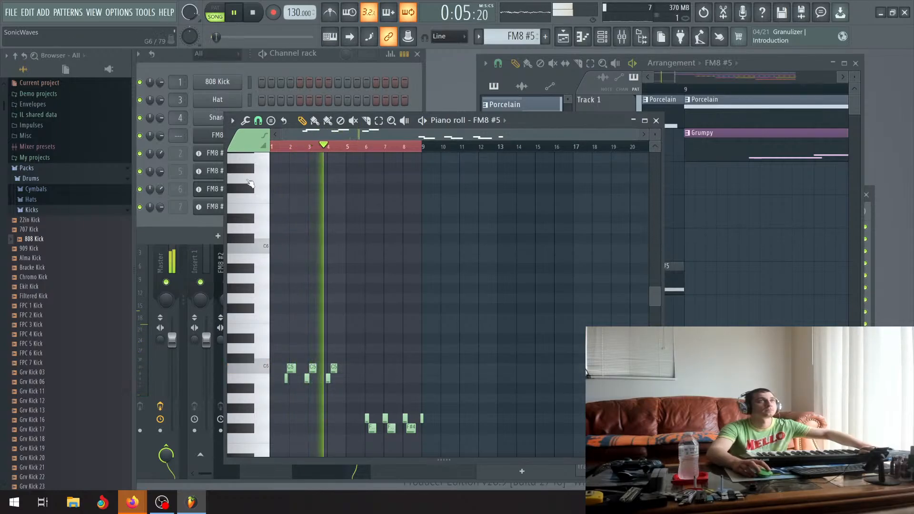
pyautogui.scroll(3, 330, 399)
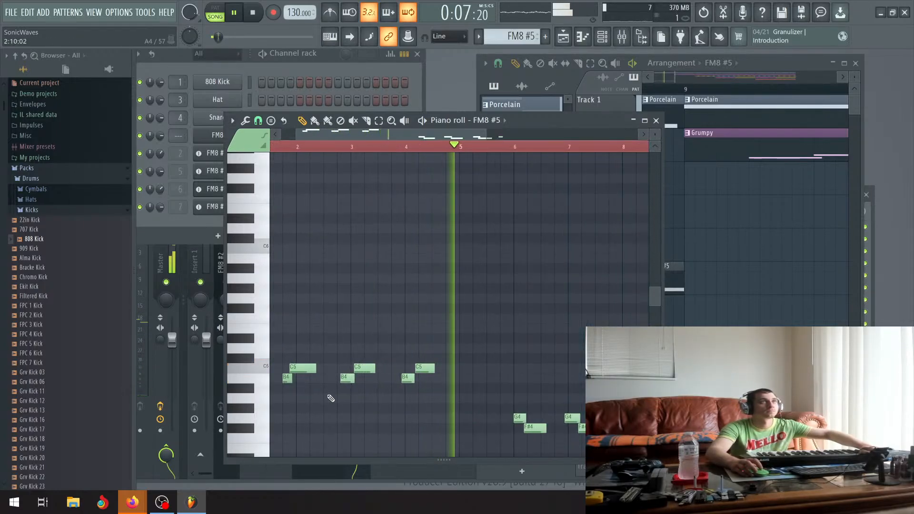
pyautogui.click(235, 13)
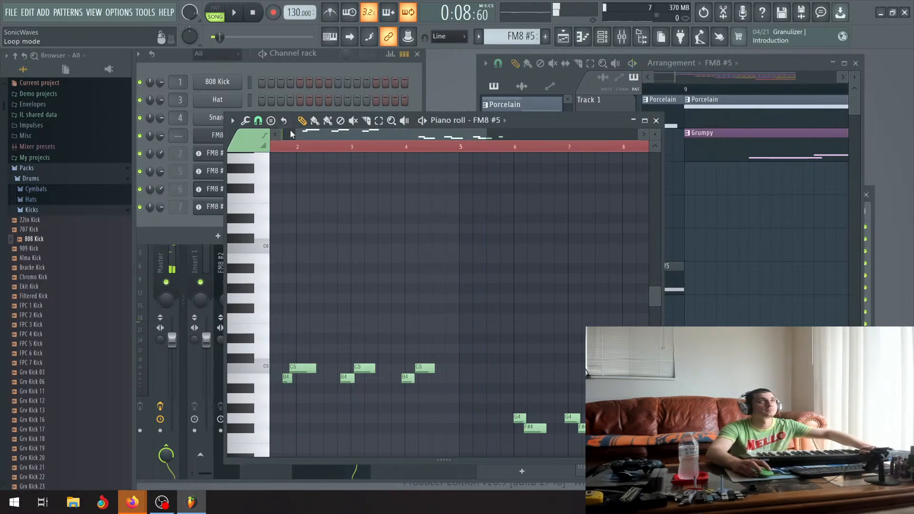
# Retime the first B4–C5 pair in FM8 #5 so the C5 starts just after bar 2, shortening the C5.
pyautogui.hscroll(-2, 406, 136)
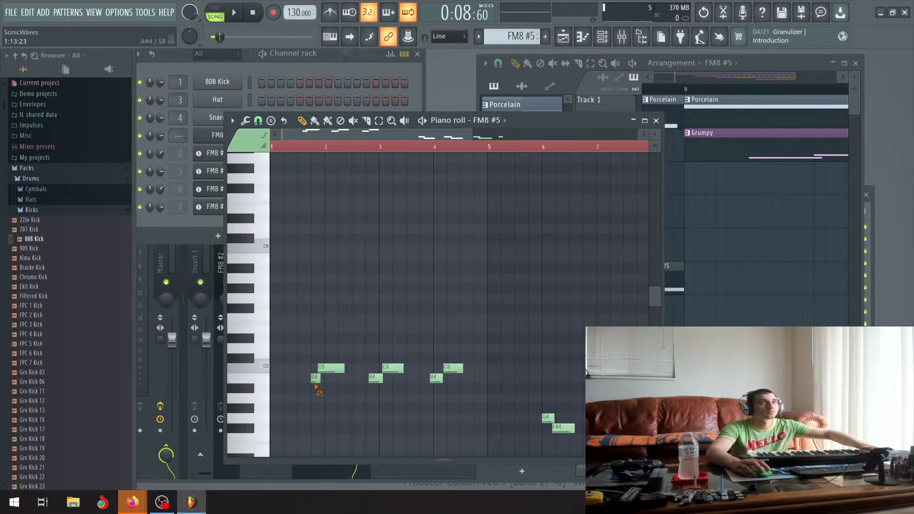
pyautogui.rightClick(324, 369)
pyautogui.moveTo(364, 344)
pyautogui.mouseDown()
pyautogui.moveTo(403, 393)
pyautogui.moveTo(321, 380)
pyautogui.mouseUp()
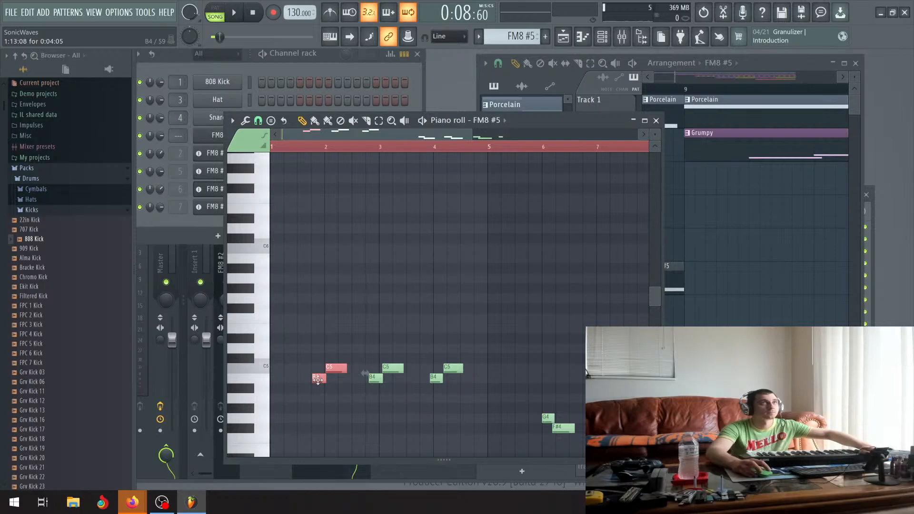
pyautogui.click(339, 405)
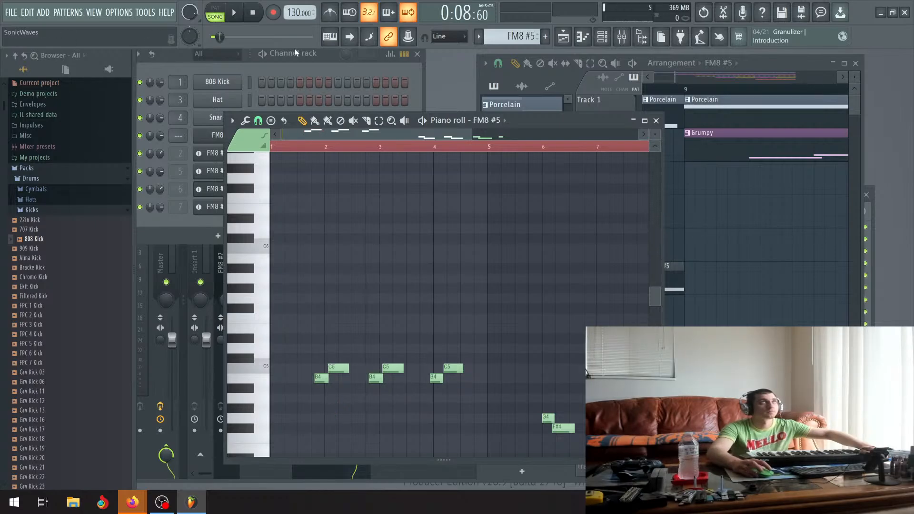
# Play the song from the start, restarting once, to check the timing of the adjusted B4–C5 notes.
pyautogui.press('space')
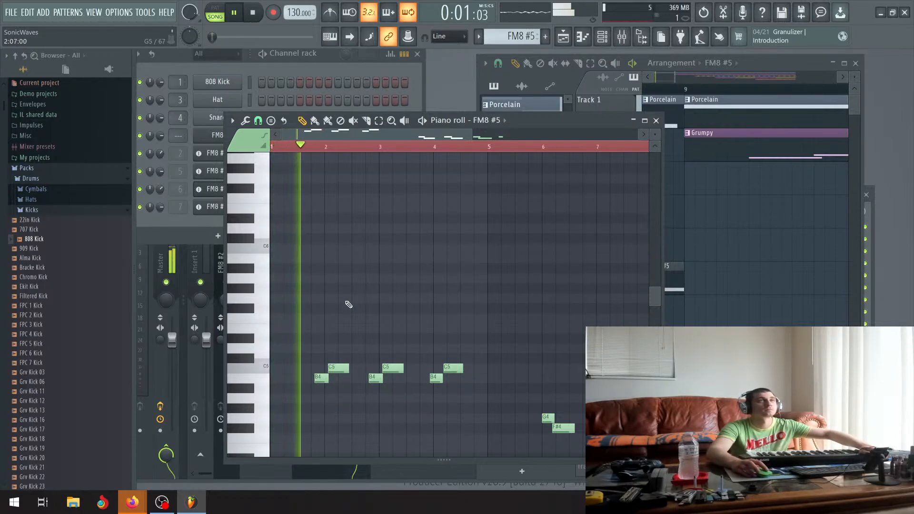
pyautogui.scroll(-1, 347, 303)
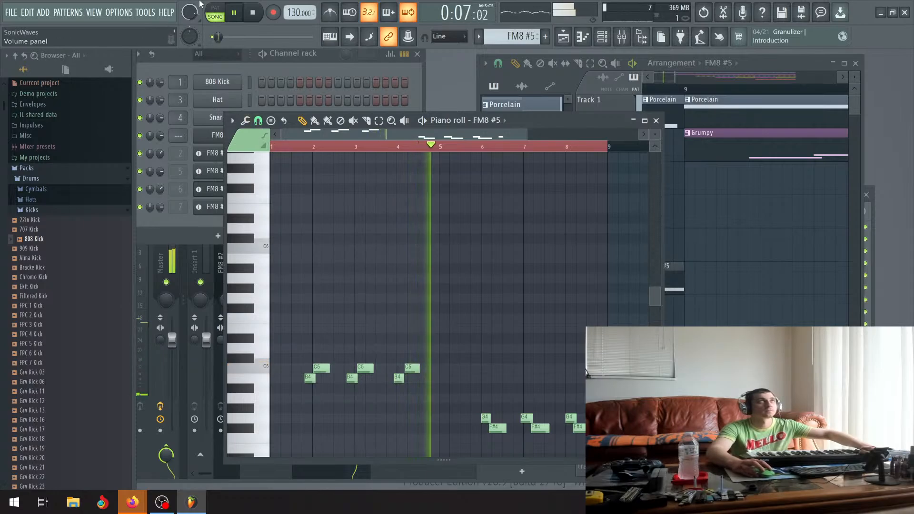
pyautogui.click(252, 13)
pyautogui.click(234, 13)
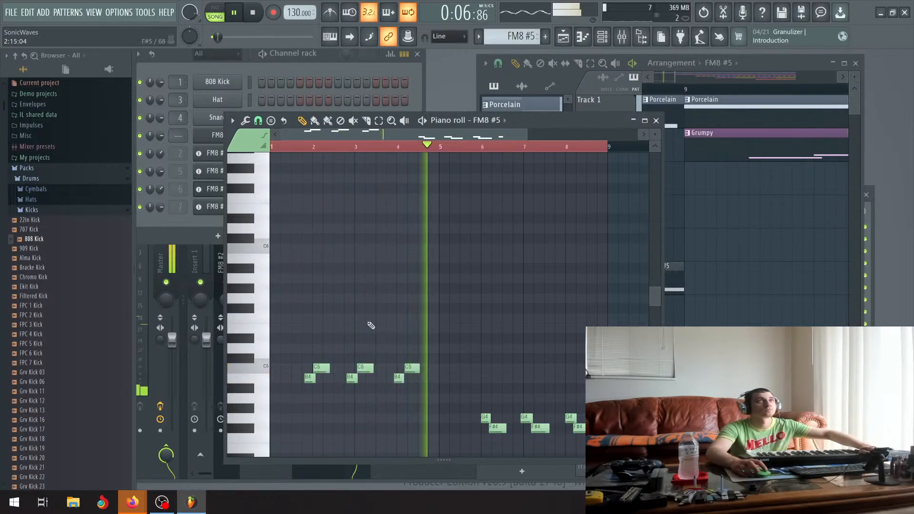
# Move the first G4–F#4 pair in FM8 #5 about half a bar earlier, to around the middle of bar 5, and stop playback.
pyautogui.keyDown('ctrl'); pyautogui.scroll(-2, 431, 360); pyautogui.keyUp('ctrl')
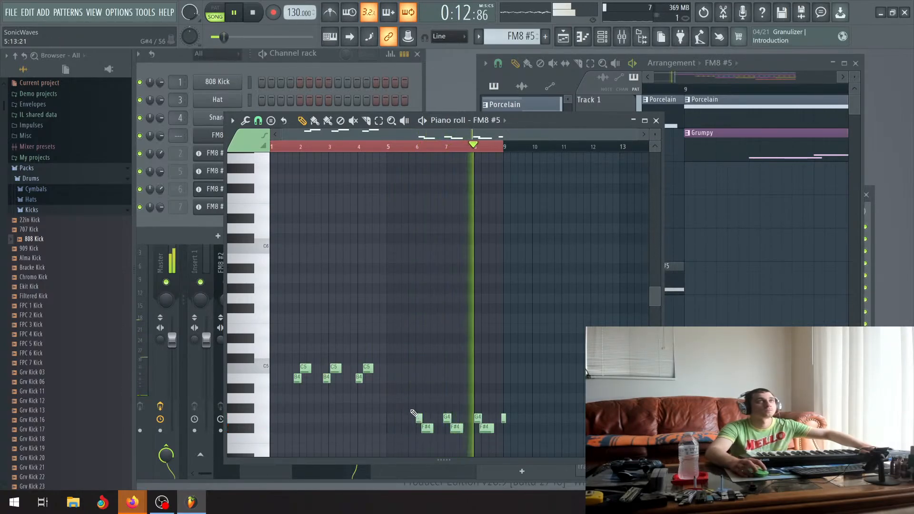
pyautogui.keyDown('ctrl'); pyautogui.scroll(2, 413, 416); pyautogui.keyUp('ctrl')
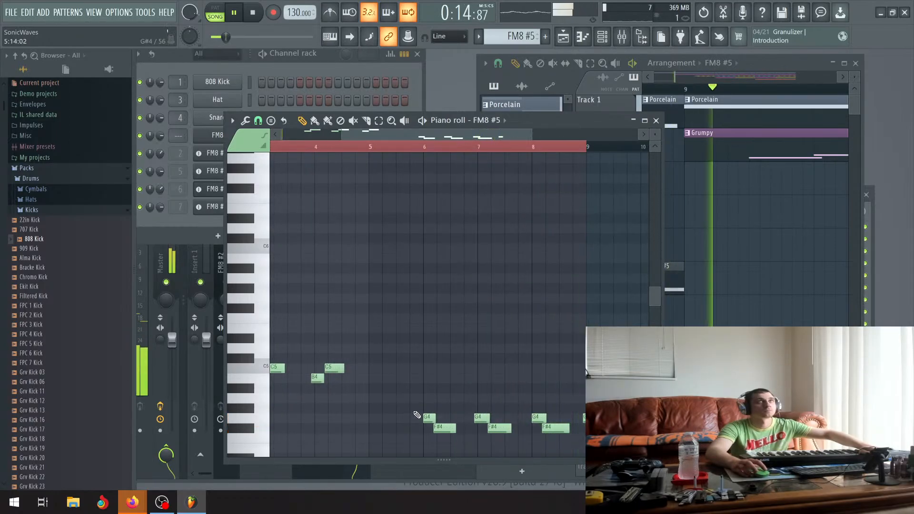
pyautogui.moveTo(414, 404); pyautogui.dragTo(399, 418)
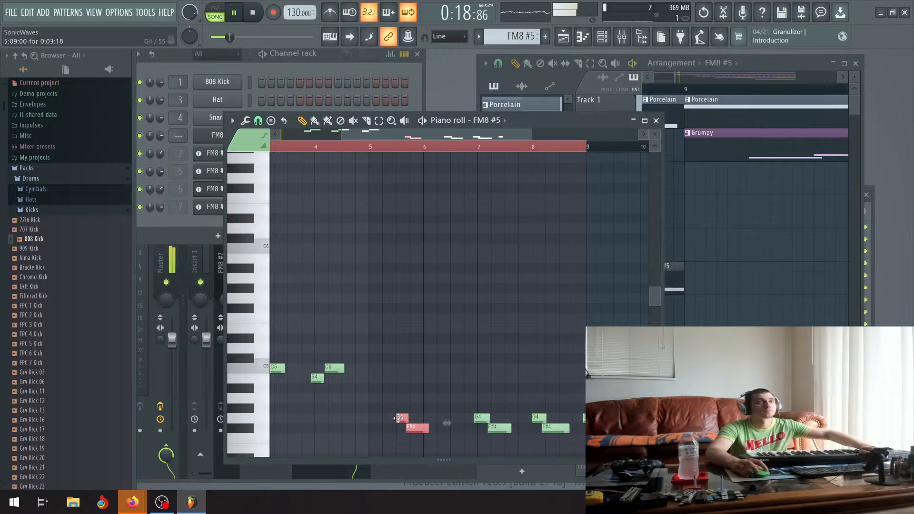
pyautogui.click(253, 13)
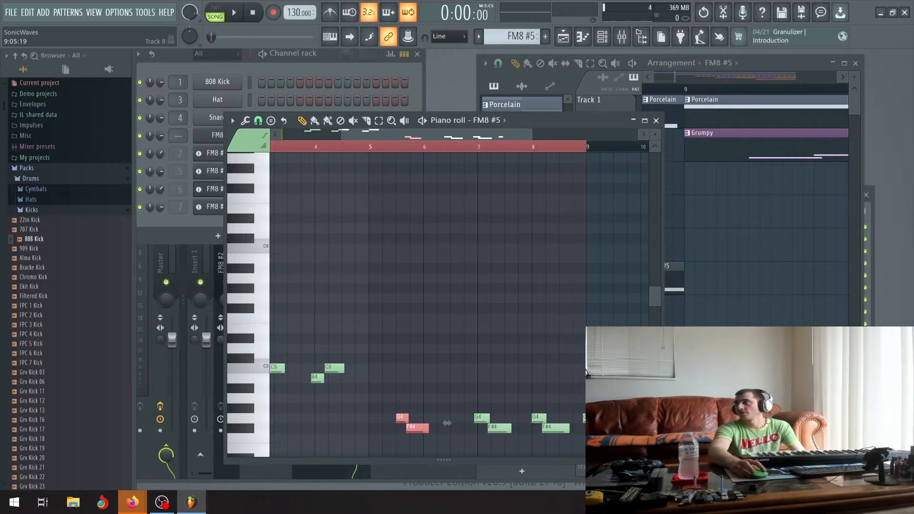
# Close the FM8 #5 piano roll and delete the FM8 #5 clip from the start of its playlist track.
pyautogui.hotkey('alt', 'Tab')
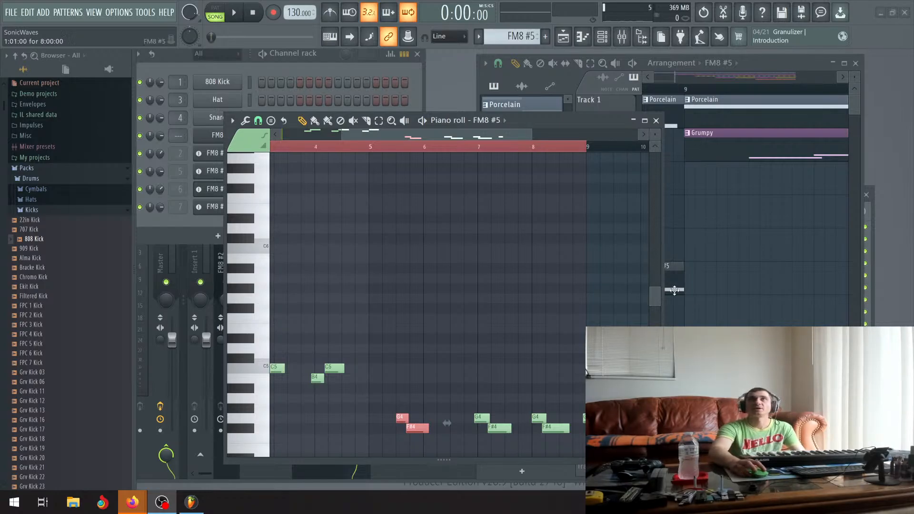
pyautogui.click(656, 120)
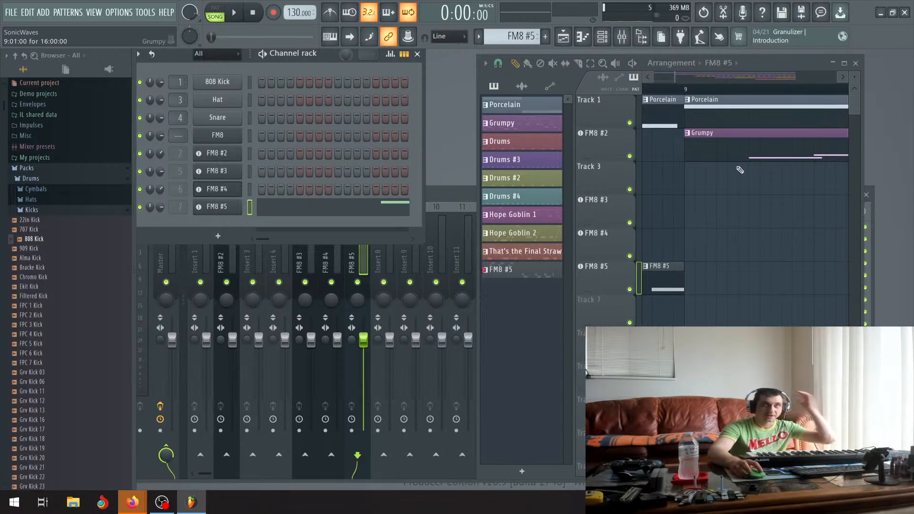
pyautogui.scroll(-6, 729, 226)
pyautogui.scroll(-5, 694, 244)
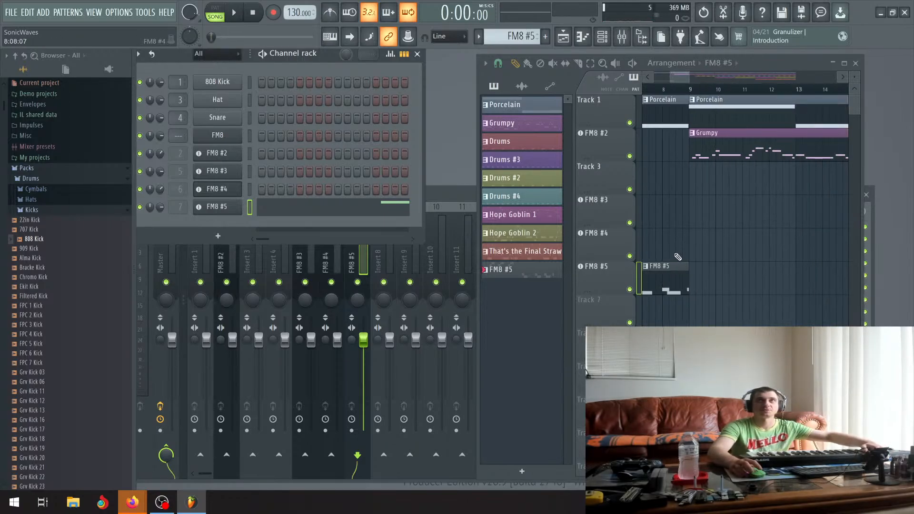
pyautogui.rightClick(655, 269)
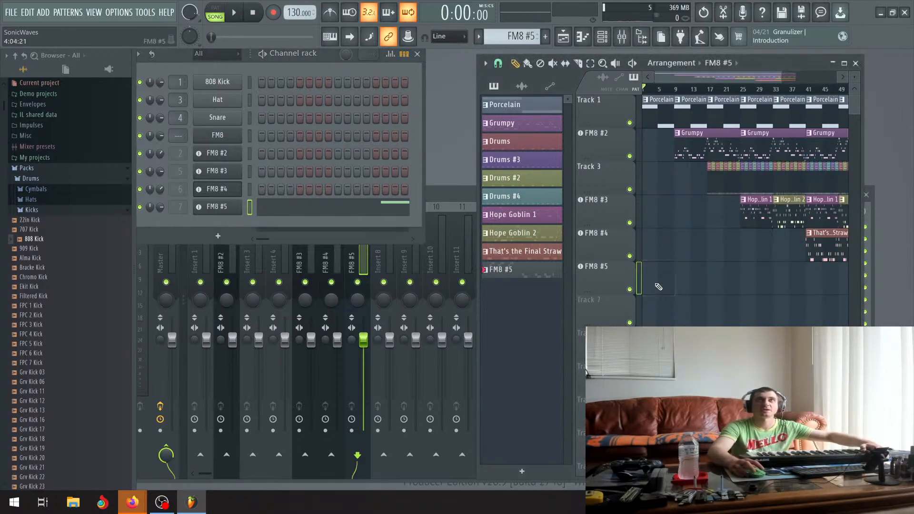
pyautogui.scroll(-2, 729, 194)
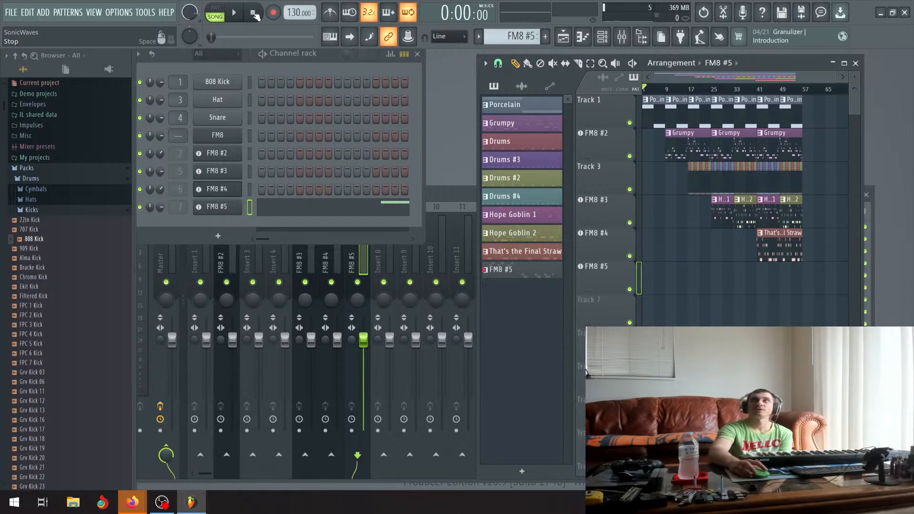
# Start song playback and begin saving the project as a new file, taking "Day 109. Another Planet" as the starting file name.
pyautogui.press('space')
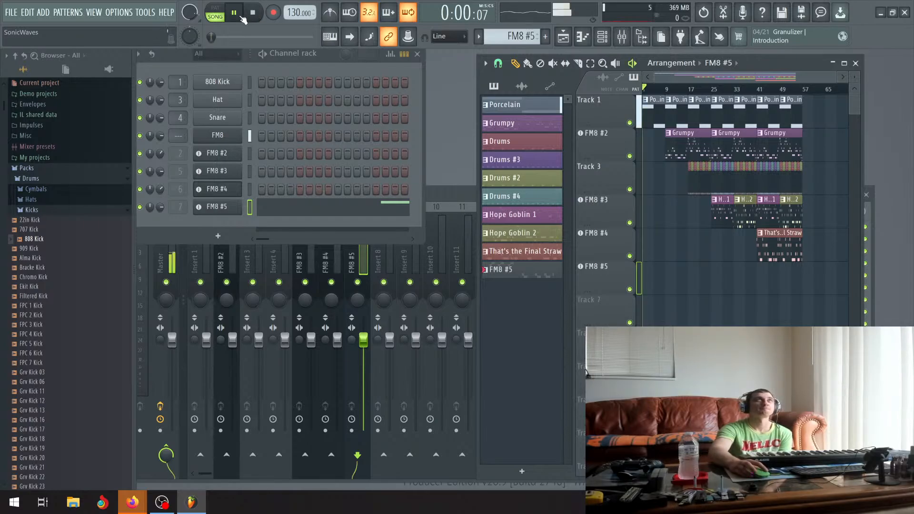
pyautogui.click(12, 13)
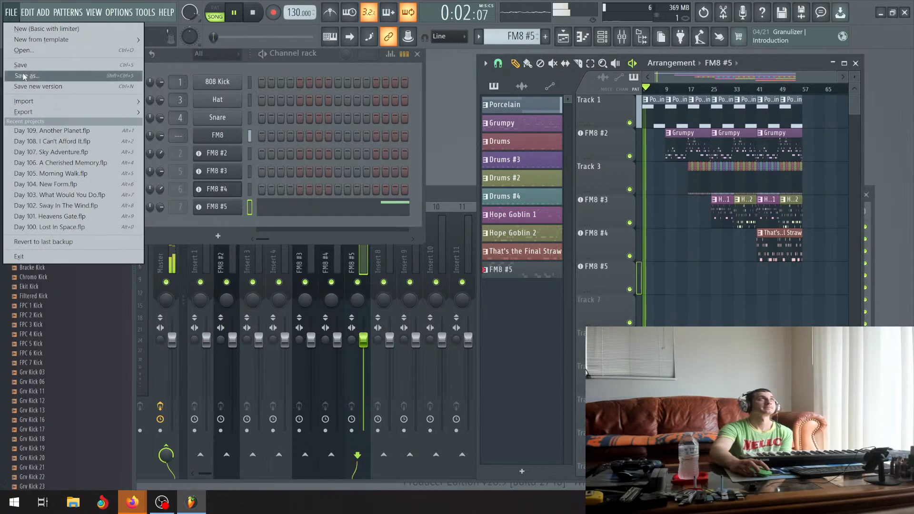
pyautogui.click(29, 75)
pyautogui.scroll(-20, 176, 152)
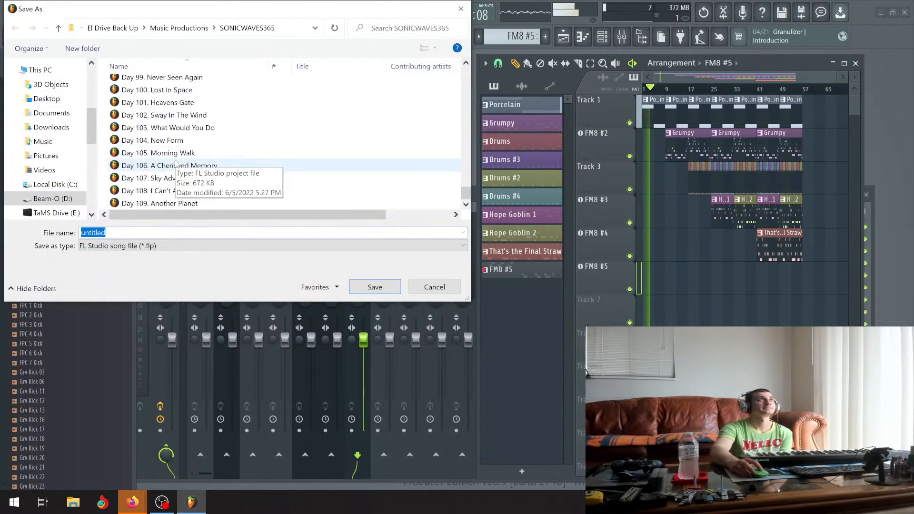
pyautogui.click(159, 203)
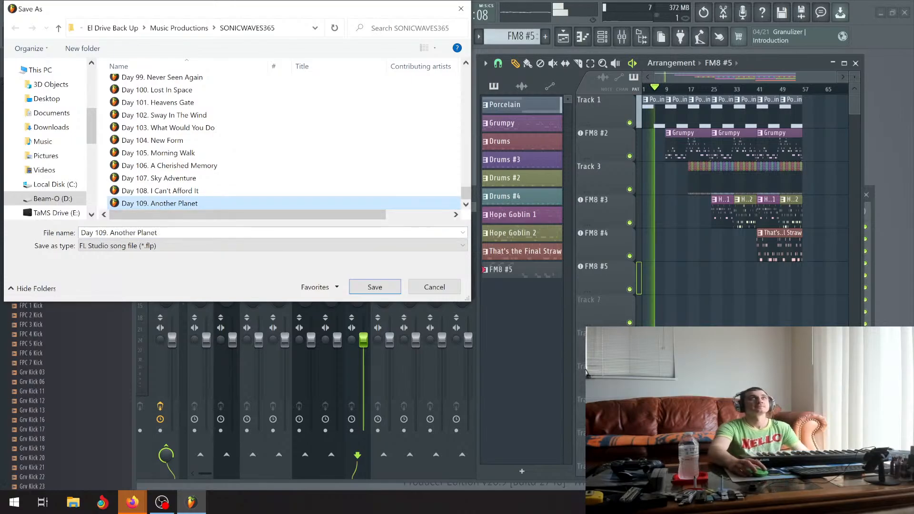
# Change the file name to "Day 110. Porcelain" and save the project in the SONICWAVES365 folder.
pyautogui.press('Tab')
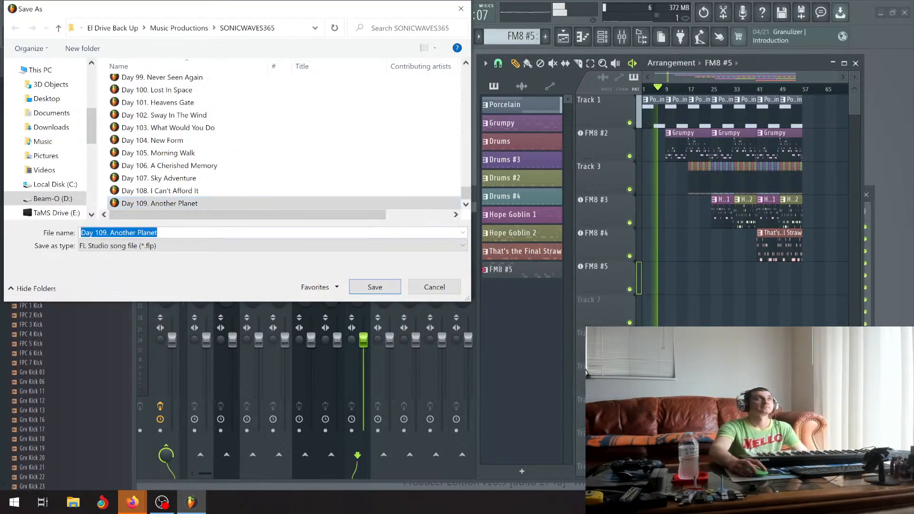
pyautogui.click(107, 233)
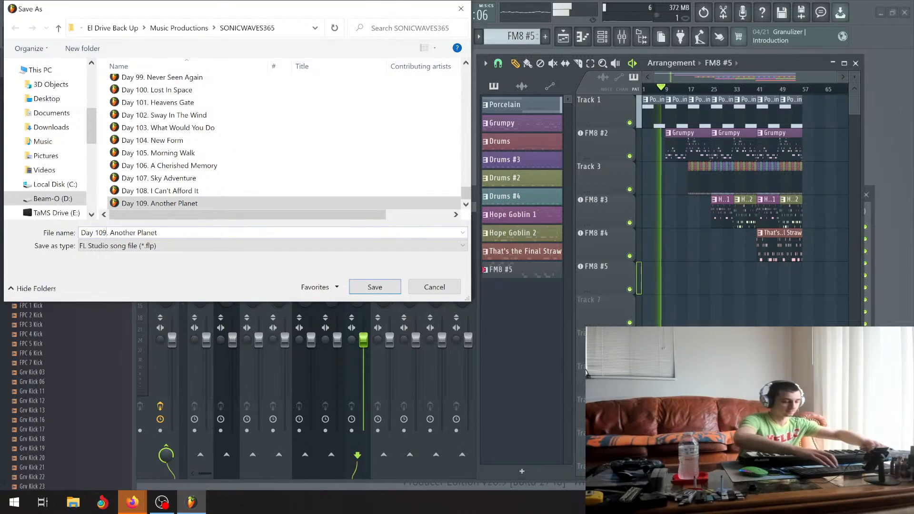
pyautogui.press('BackSpace')
pyautogui.press('BackSpace')
pyautogui.write('10')
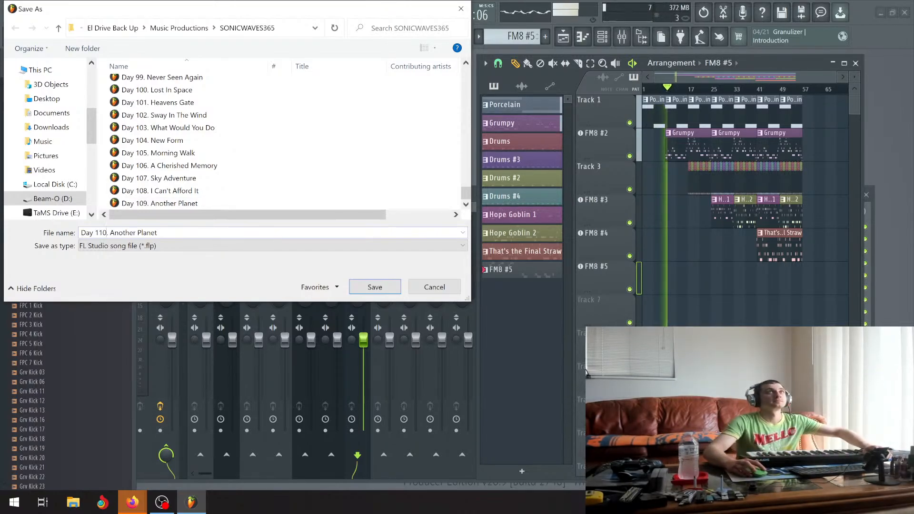
pyautogui.moveTo(110, 233); pyautogui.dragTo(158, 233)
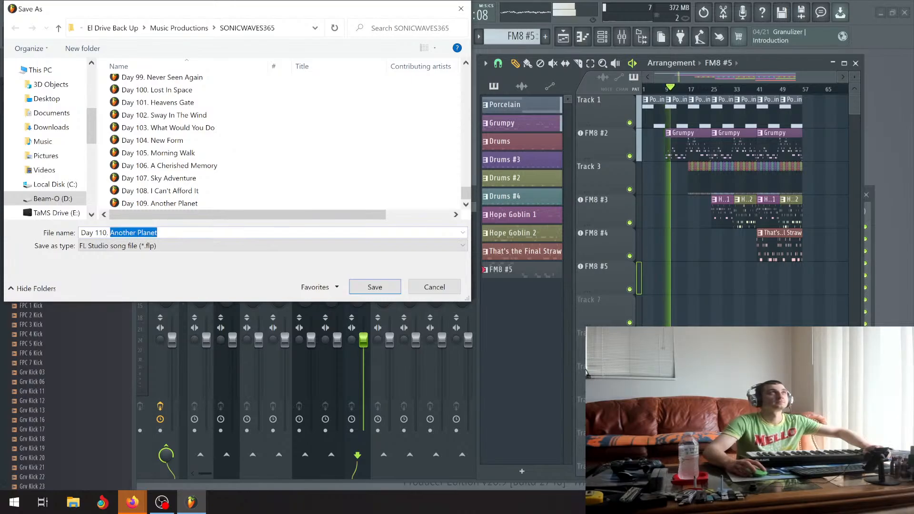
pyautogui.write('Po')
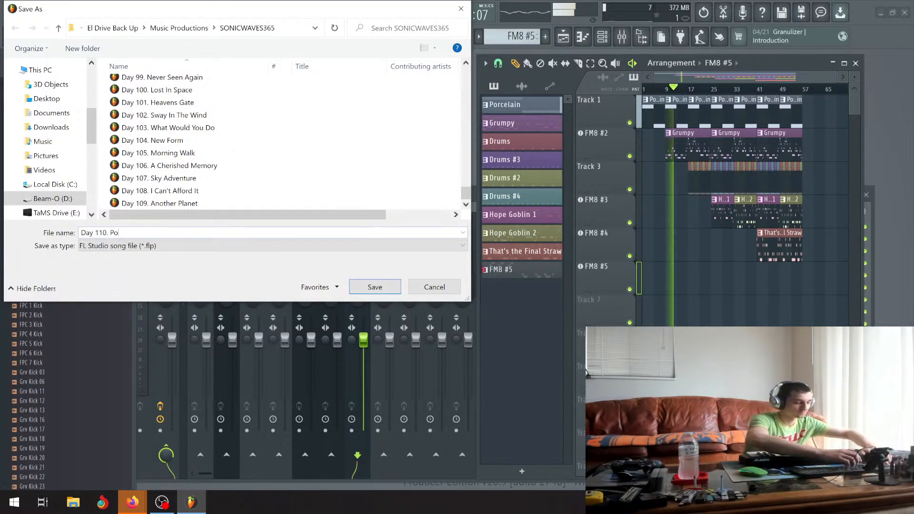
pyautogui.write('rcelain')
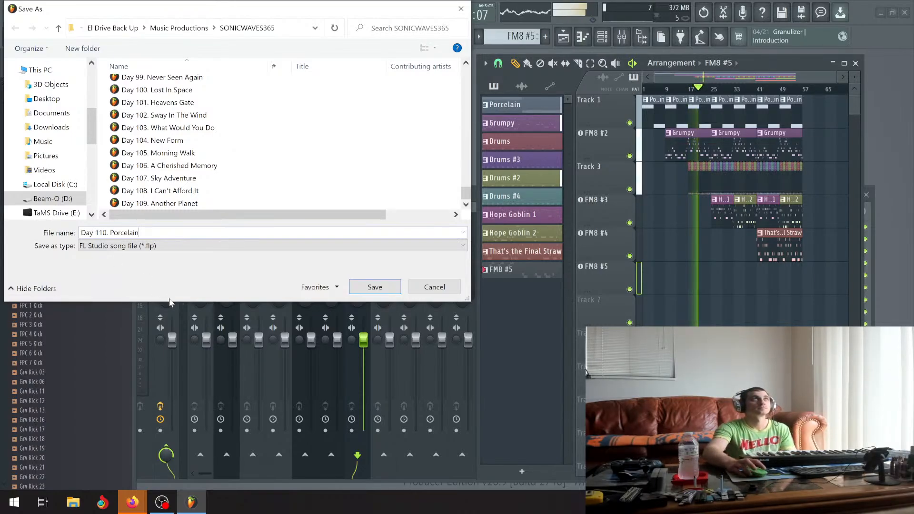
pyautogui.click(381, 290)
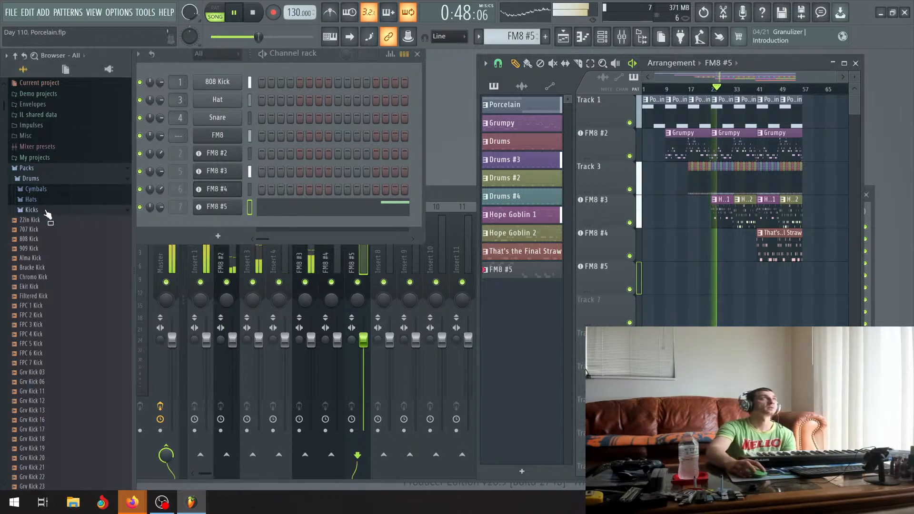
# Audition samples from the Kicks folder, including 909 Kick, Bracke Kick and 808 Kick, against the playing song.
pyautogui.click(50, 213)
pyautogui.click(50, 214)
pyautogui.click(33, 258)
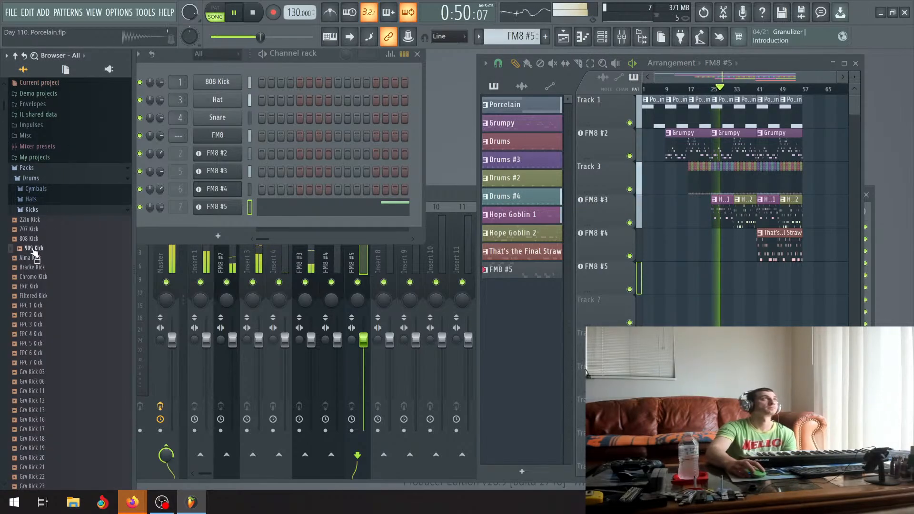
pyautogui.click(34, 267)
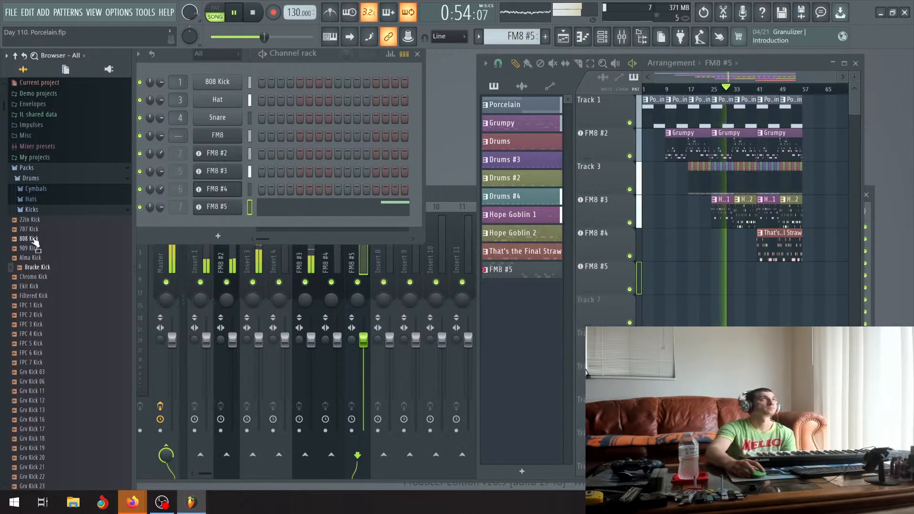
pyautogui.click(34, 238)
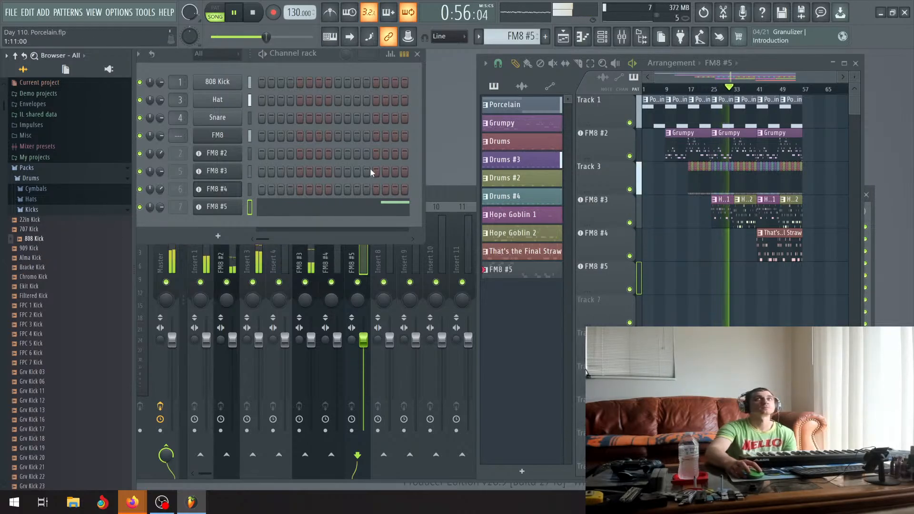
# Select the Drums pattern, check the Snare channel's sampler settings, and audition 909 Rim from the Snares folder.
pyautogui.click(516, 146)
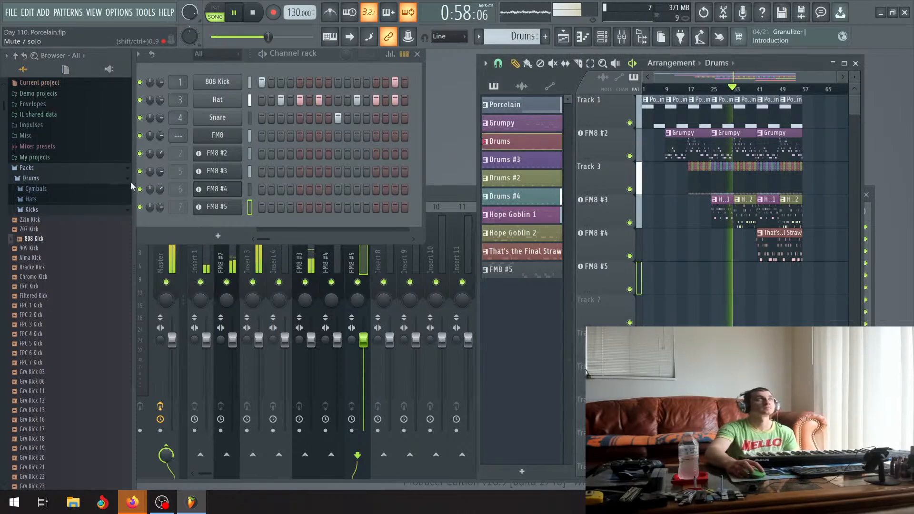
pyautogui.moveTo(56, 220); pyautogui.dragTo(228, 117)
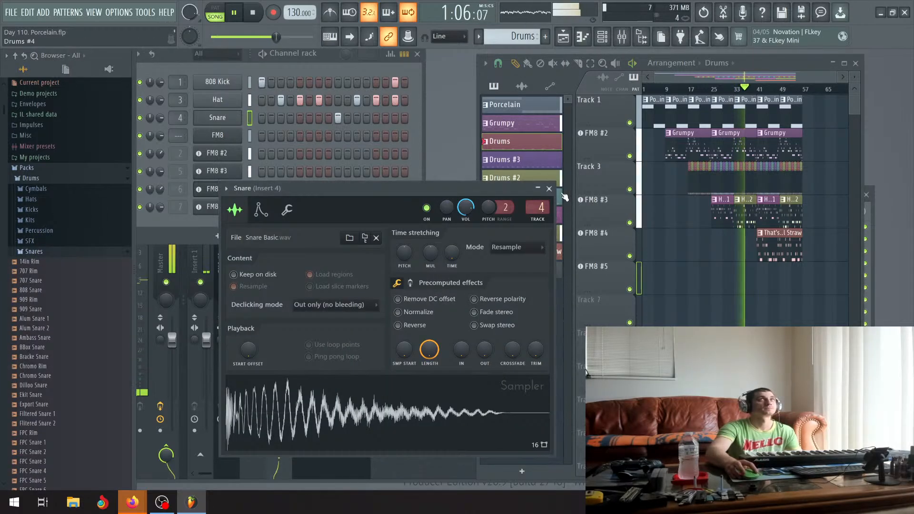
pyautogui.click(228, 118)
pyautogui.moveTo(29, 300); pyautogui.dragTo(96, 309)
pyautogui.click(64, 307)
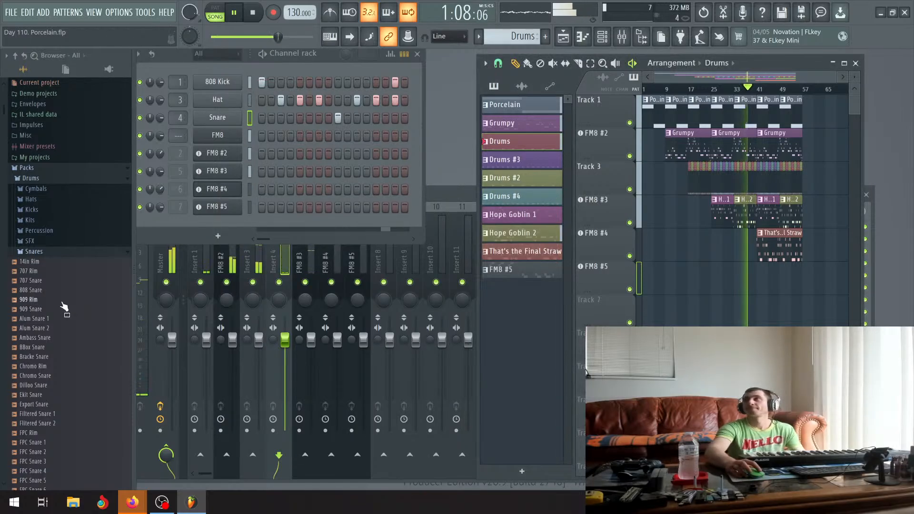
pyautogui.press('space')
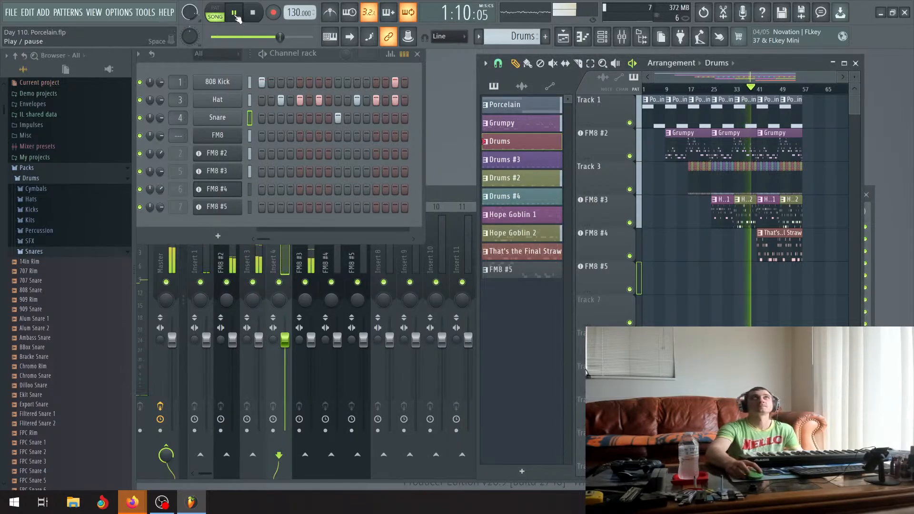